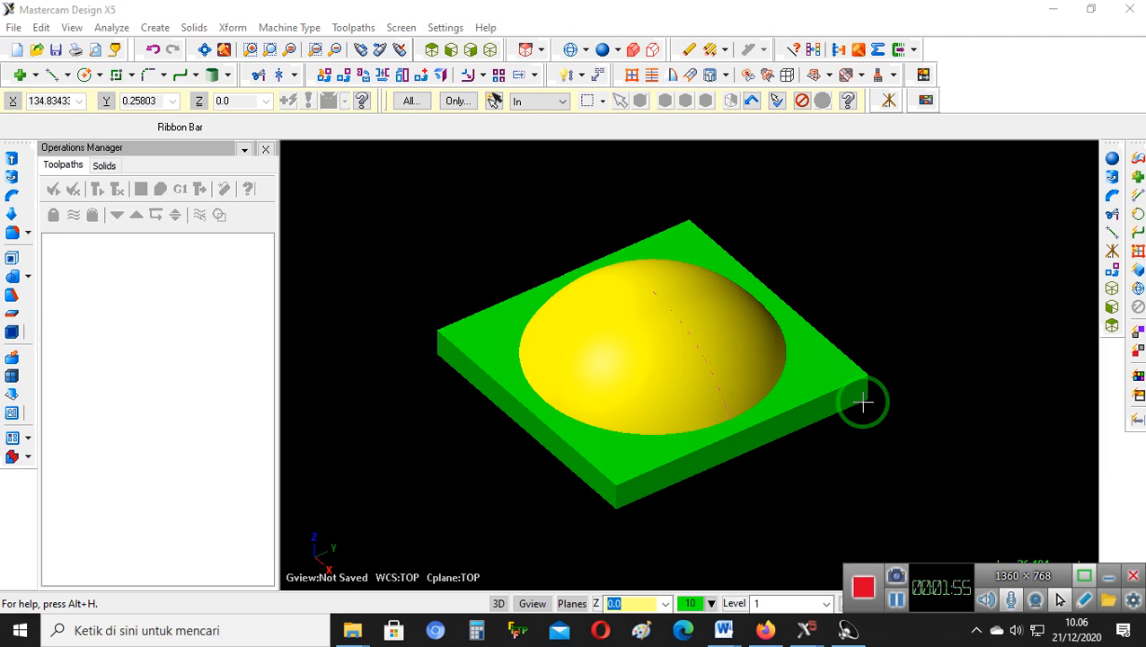
pyautogui.moveTo(865, 389); pyautogui.dragTo(738, 424, button='middle')
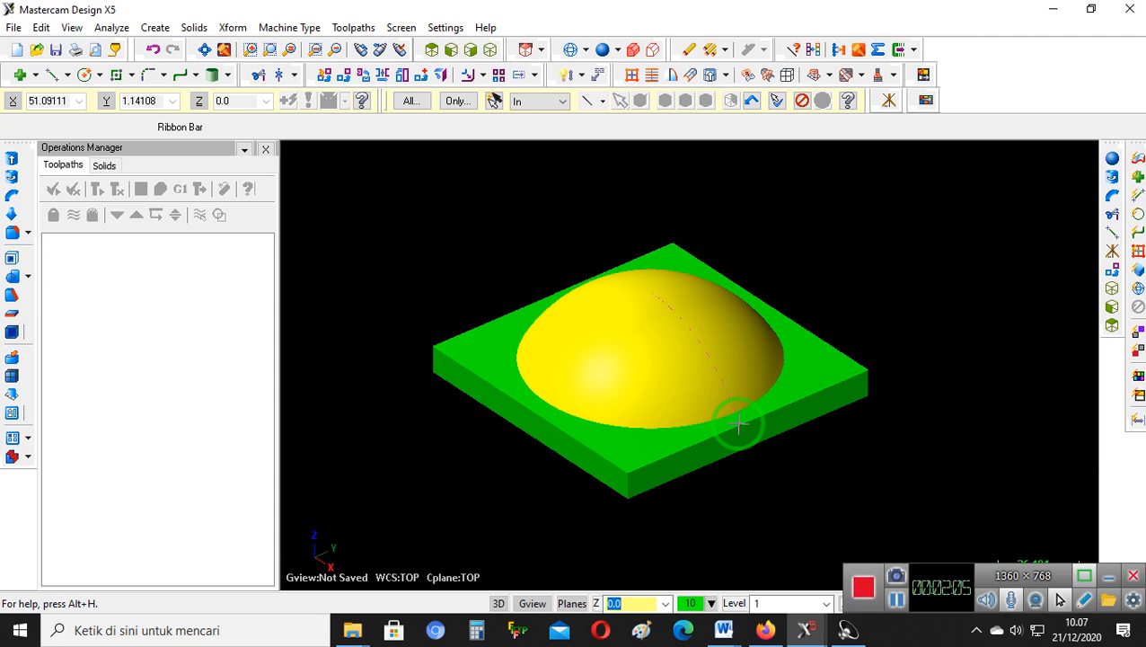
pyautogui.moveTo(739, 422)
pyautogui.mouseDown(button='middle')
pyautogui.moveTo(742, 456)
pyautogui.moveTo(736, 414)
pyautogui.moveTo(715, 387)
pyautogui.moveTo(699, 398)
pyautogui.moveTo(706, 386)
pyautogui.moveTo(741, 428)
pyautogui.mouseUp(button='middle')
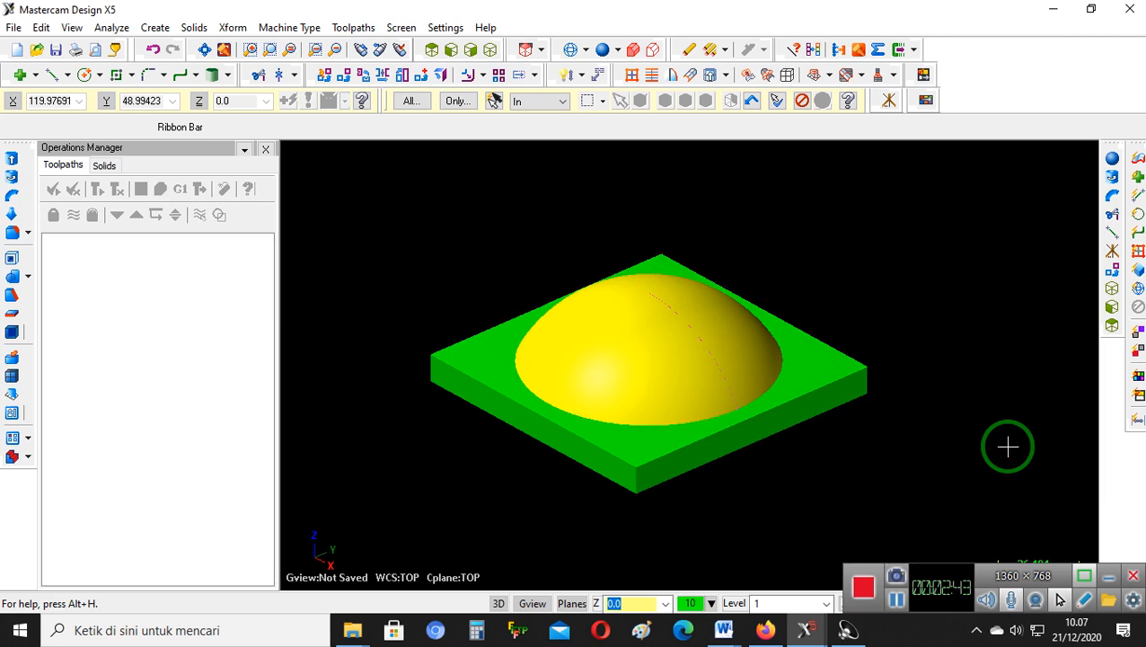
# Start a new file without saving the changes to the current dome model
pyautogui.click(12, 30)
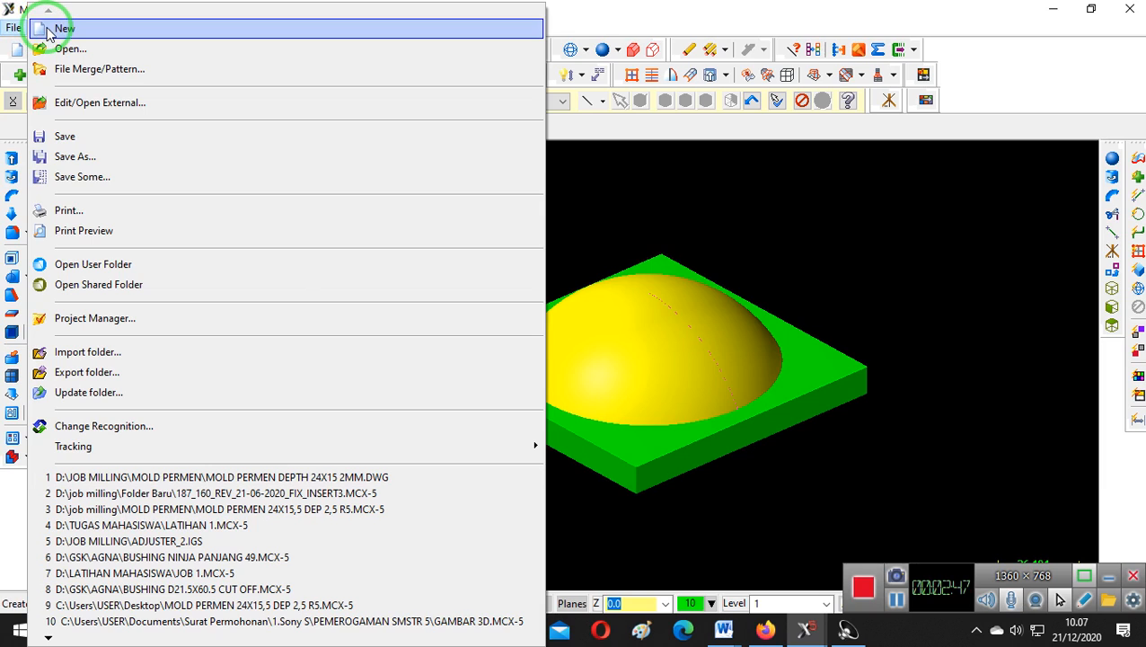
pyautogui.click(56, 30)
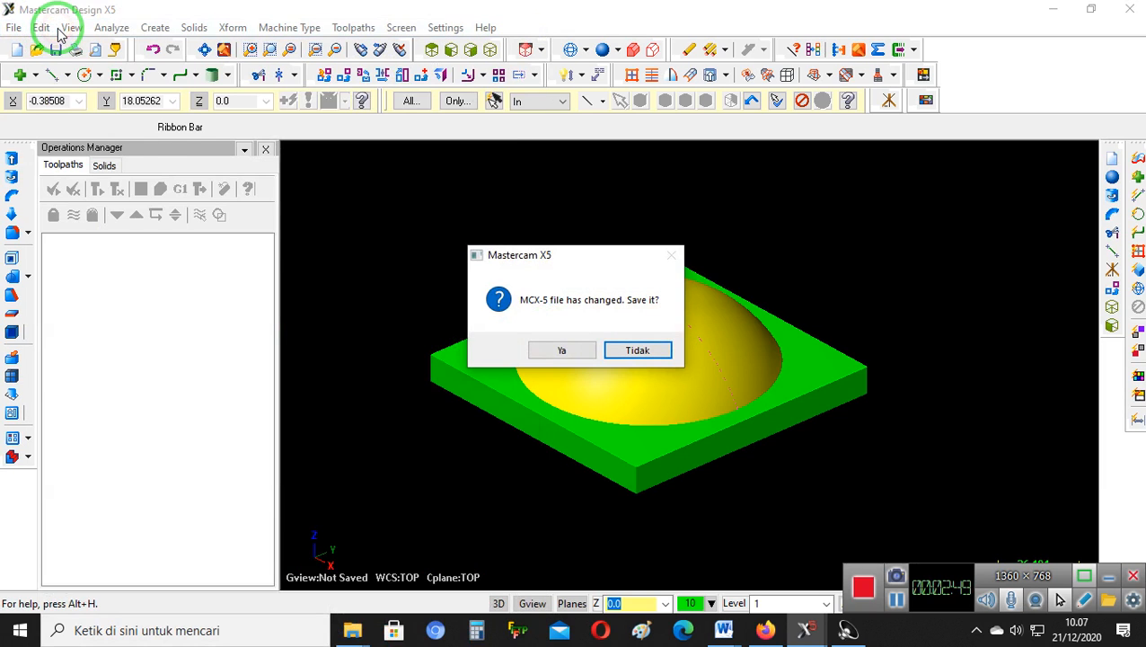
pyautogui.click(627, 349)
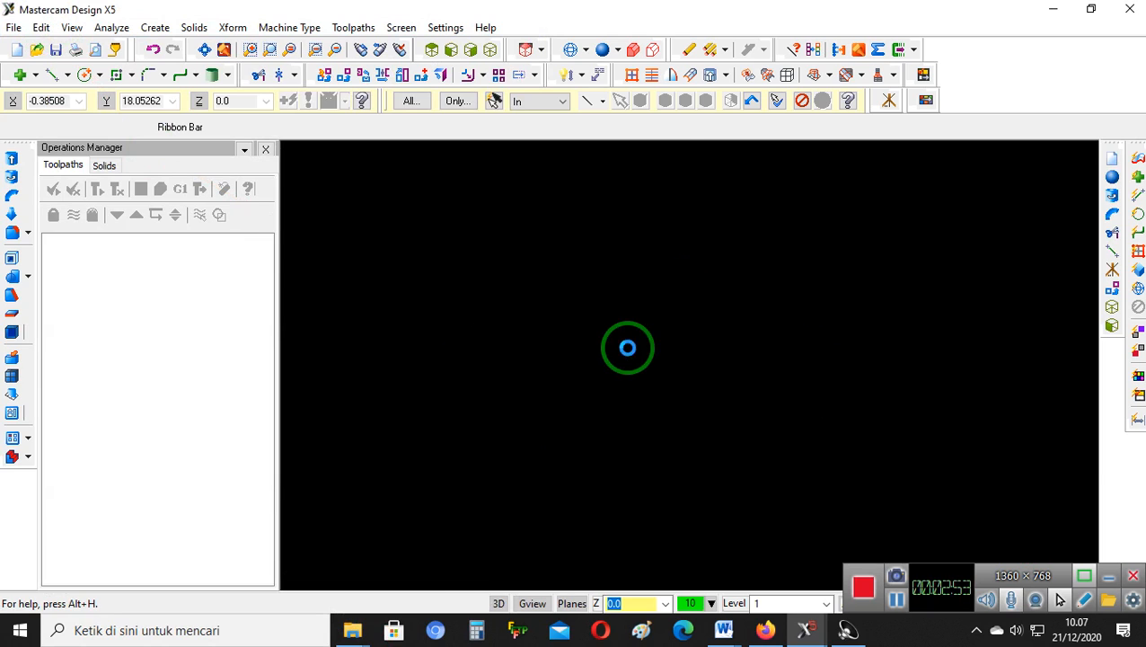
# Draw a 100 by 100 rectangle centred on the origin in the top plane
pyautogui.scroll(-6, 603, 344)
pyautogui.scroll(-2, 656, 401)
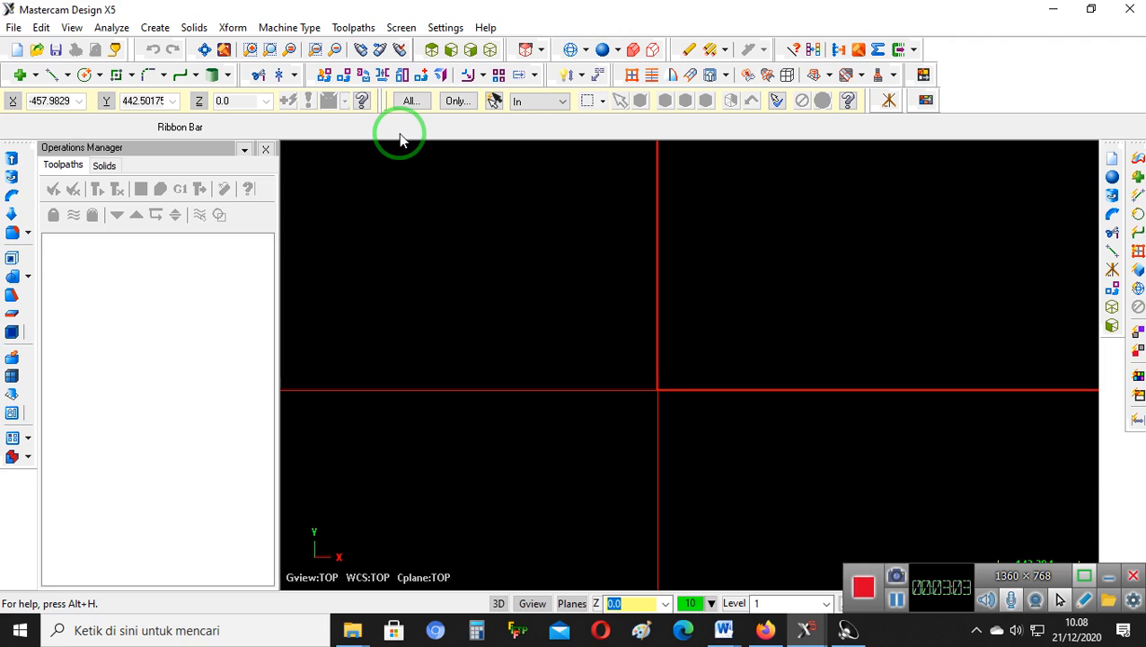
pyautogui.click(115, 75)
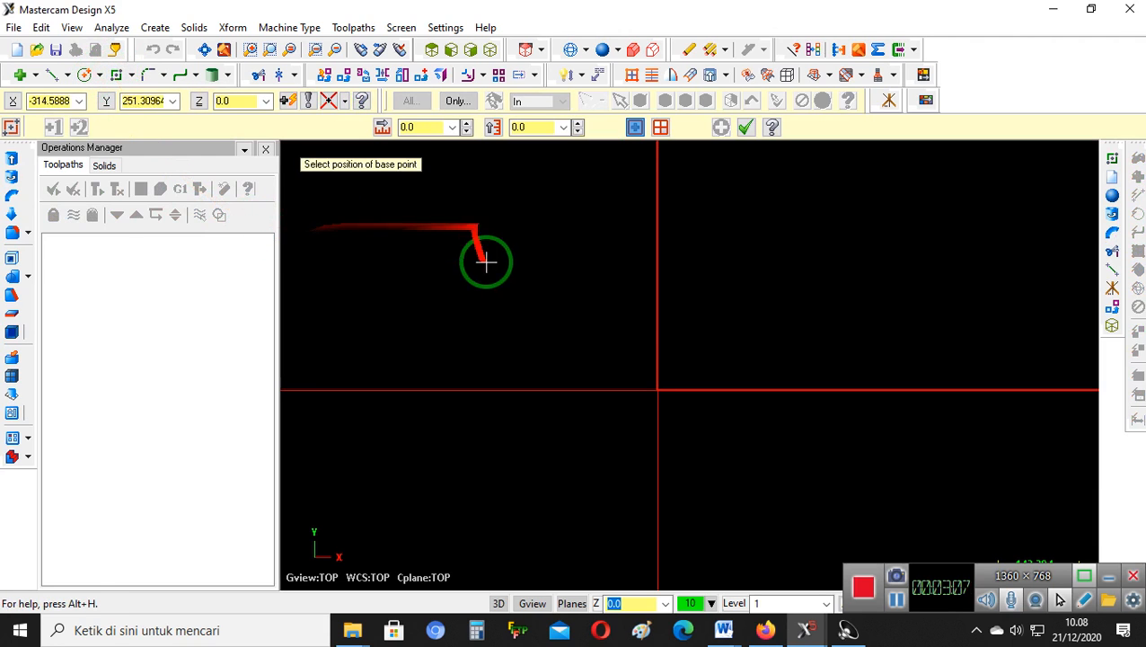
pyautogui.click(655, 393)
pyautogui.doubleClick(415, 128)
pyautogui.write('100')
pyautogui.doubleClick(543, 127)
pyautogui.write('100')
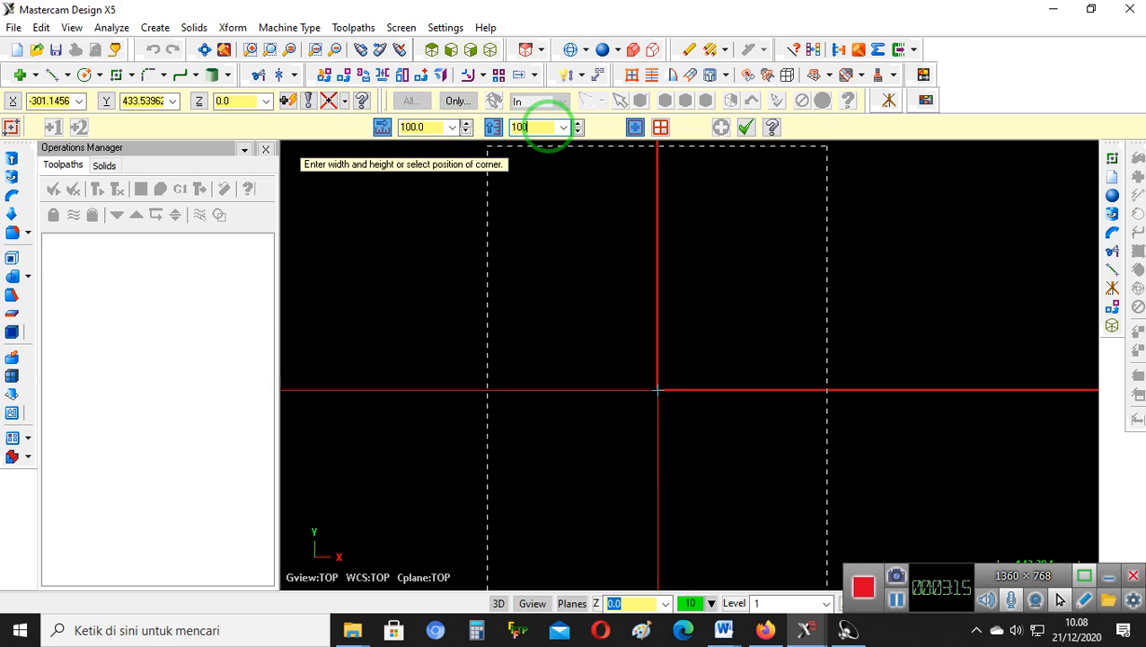
pyautogui.press('Return')
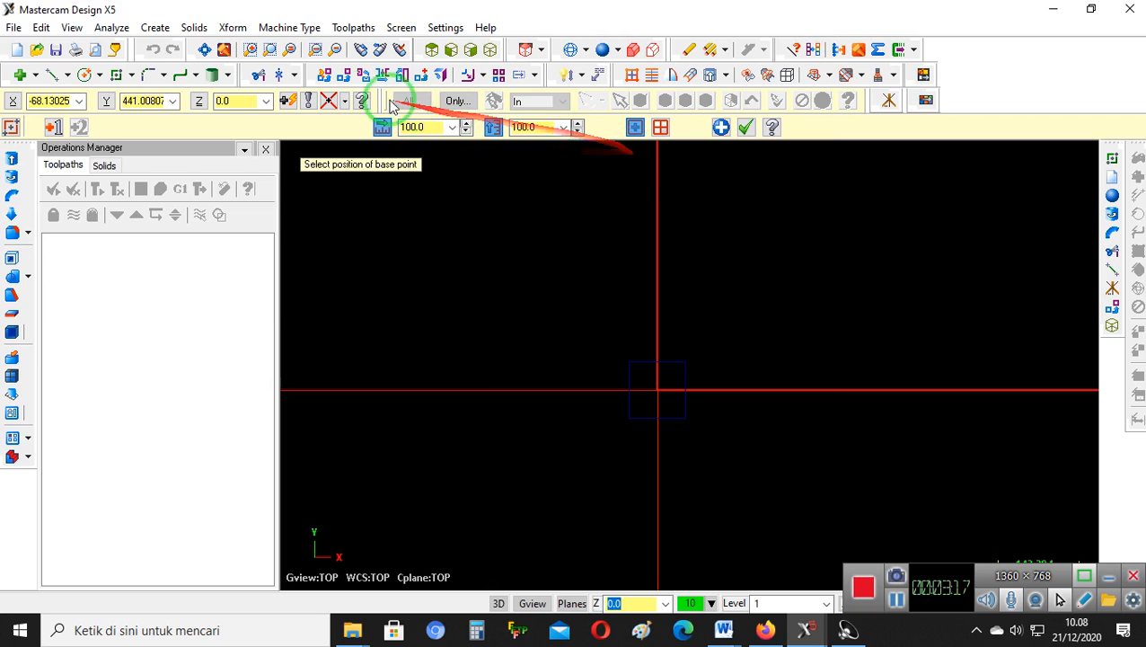
pyautogui.click(205, 49)
pyautogui.scroll(-1, 575, 323)
pyautogui.click(745, 128)
pyautogui.scroll(-1, 667, 309)
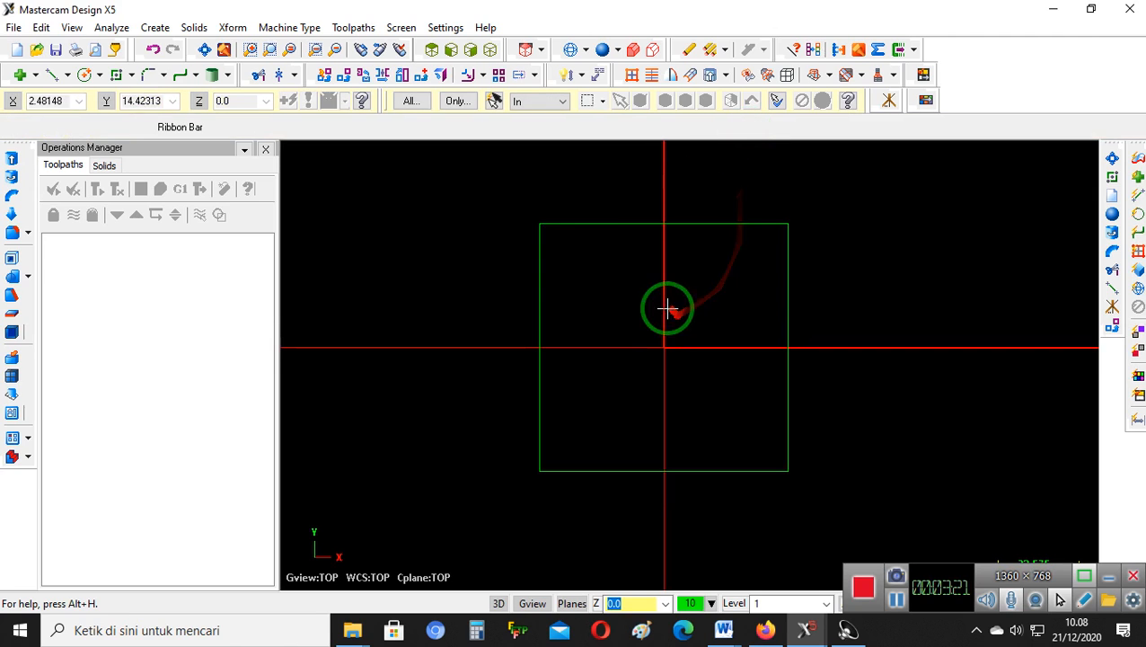
# Extrude the square downward by a distance of 10 as a new solid body and display it shaded
pyautogui.click(490, 50)
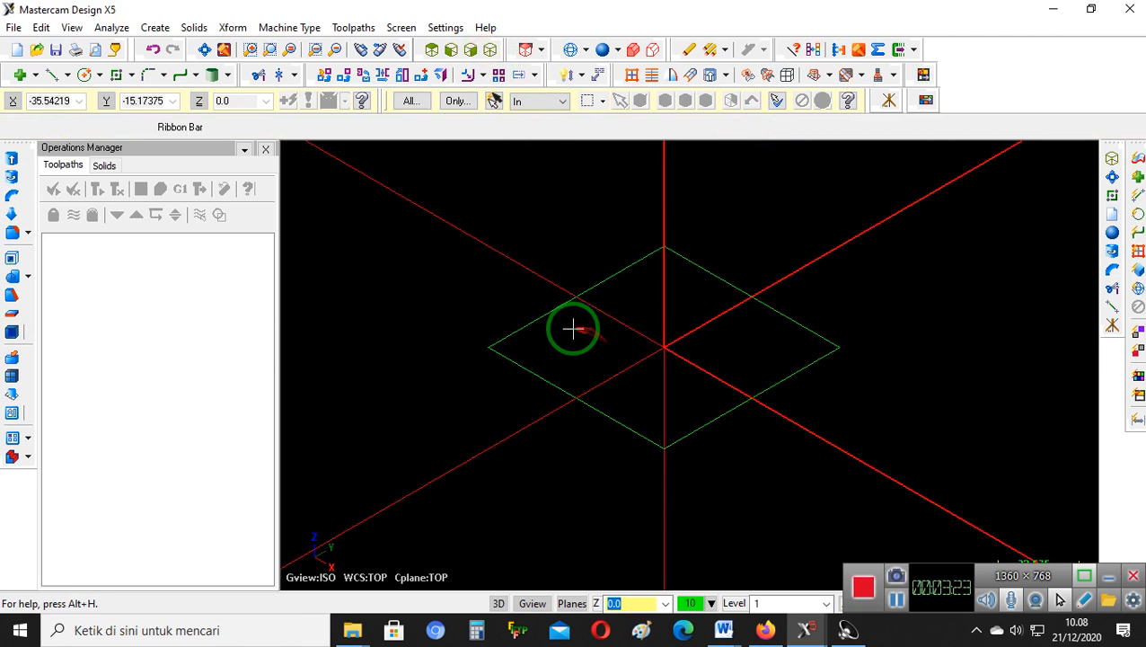
pyautogui.click(189, 28)
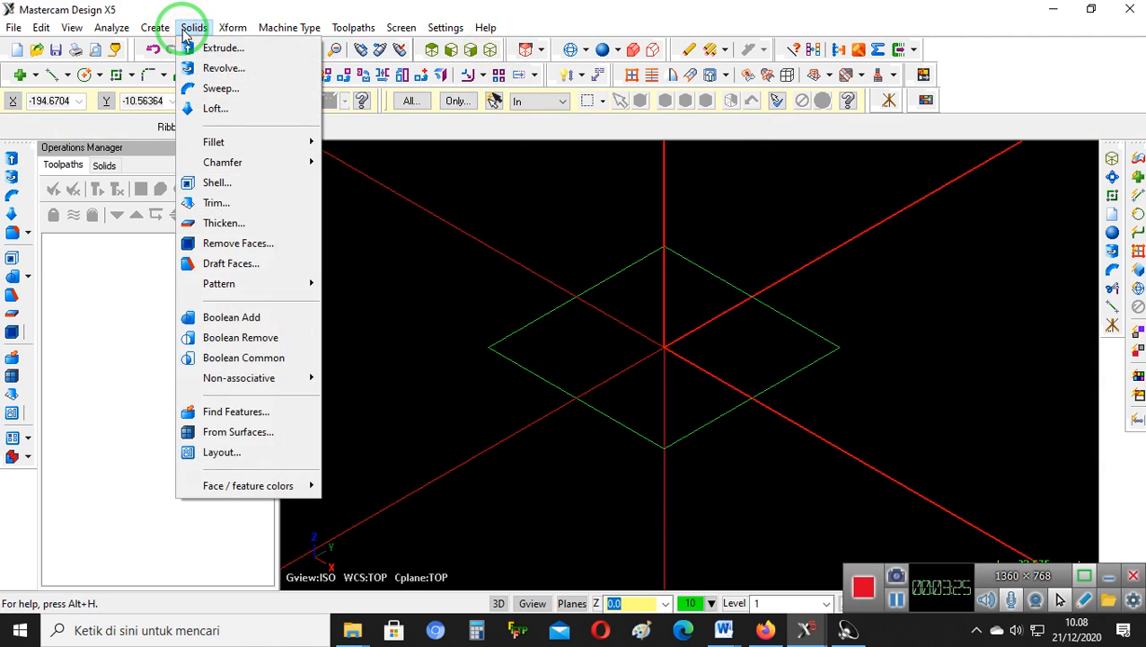
pyautogui.click(274, 57)
pyautogui.click(511, 353)
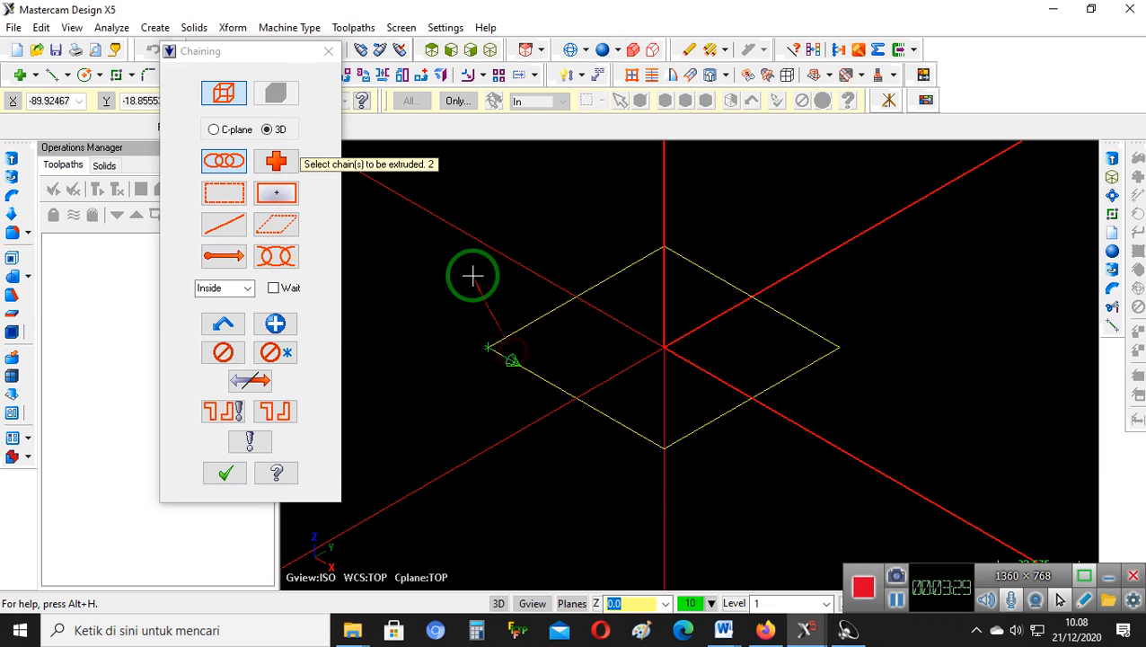
pyautogui.press('Return')
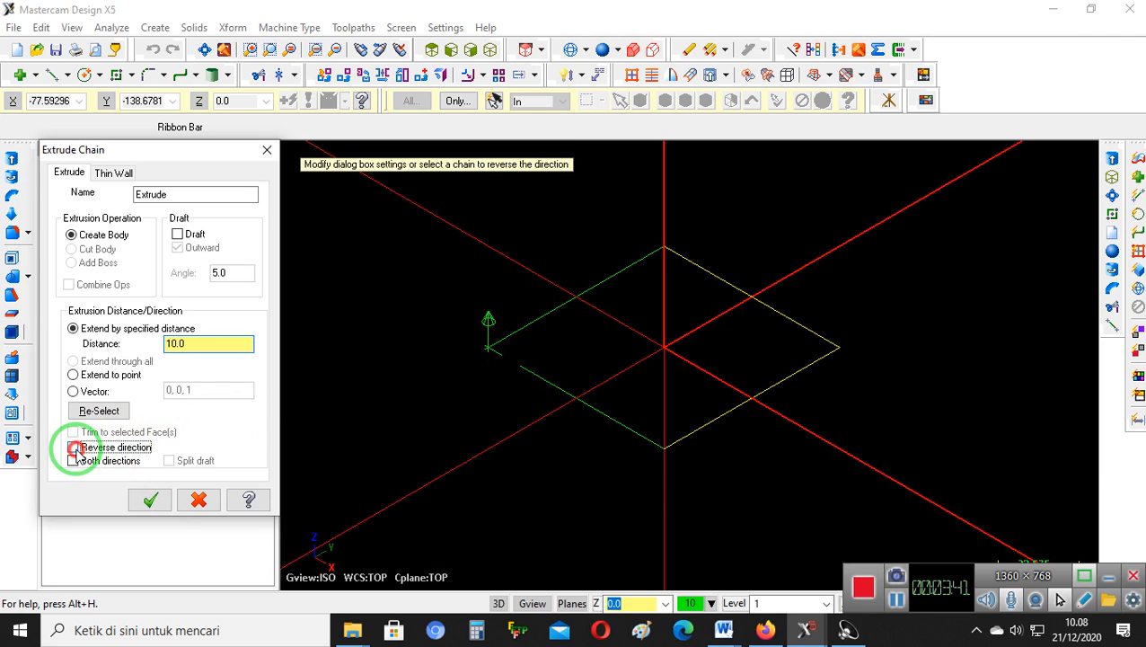
pyautogui.click(163, 503)
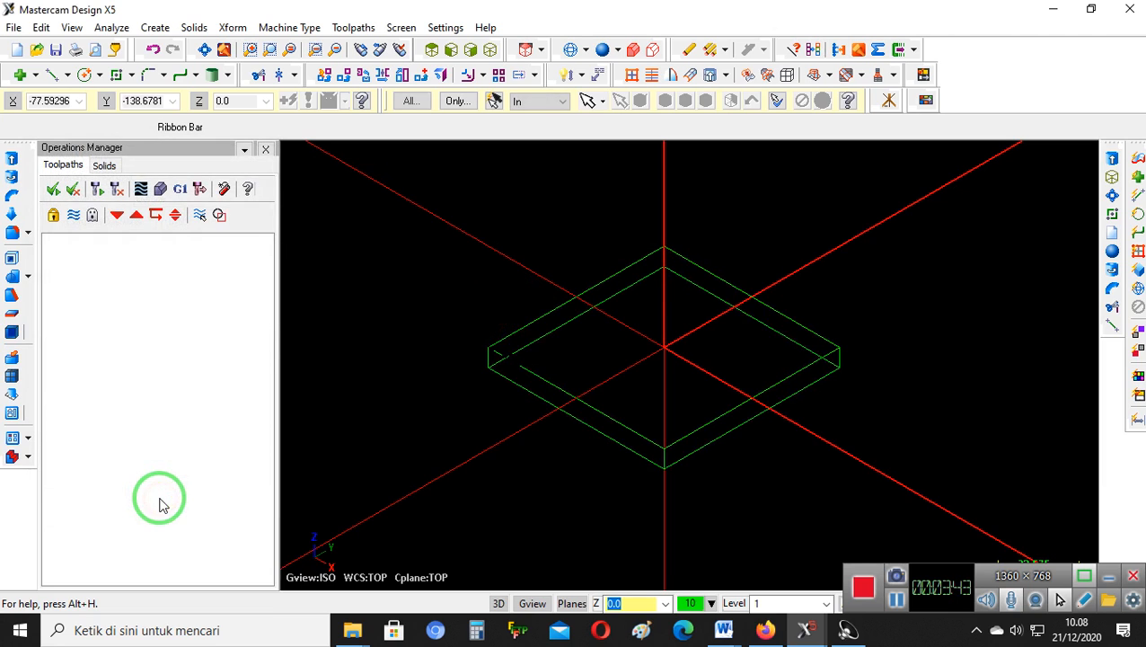
pyautogui.click(601, 49)
pyautogui.scroll(-3, 583, 361)
pyautogui.scroll(2, 615, 323)
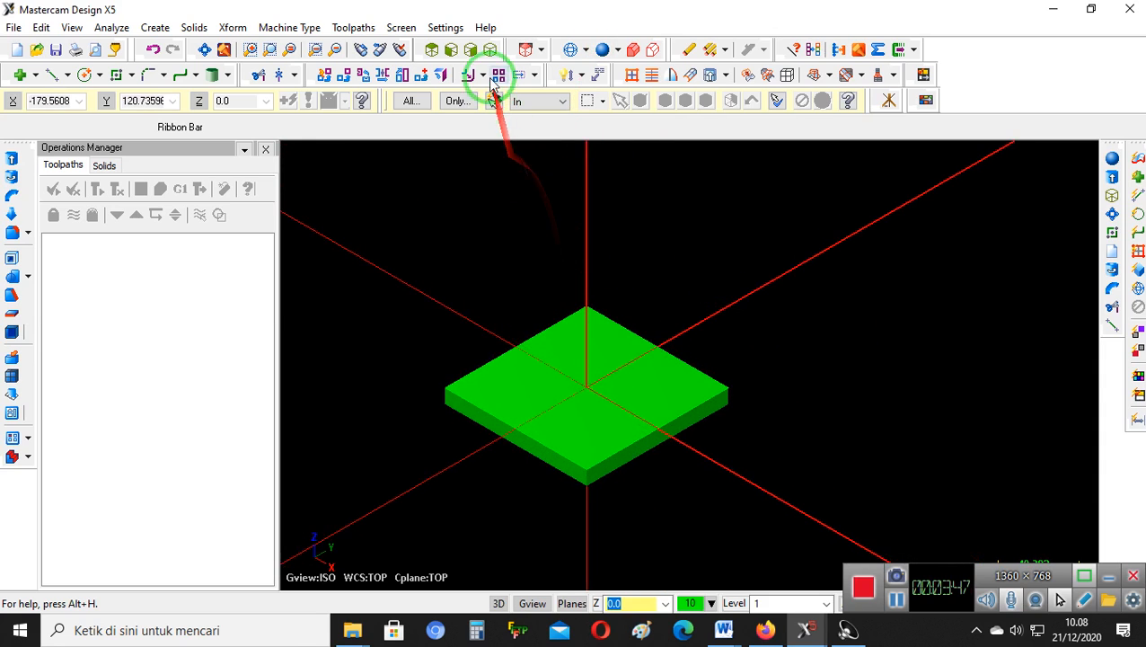
pyautogui.click(451, 50)
pyautogui.scroll(2, 579, 391)
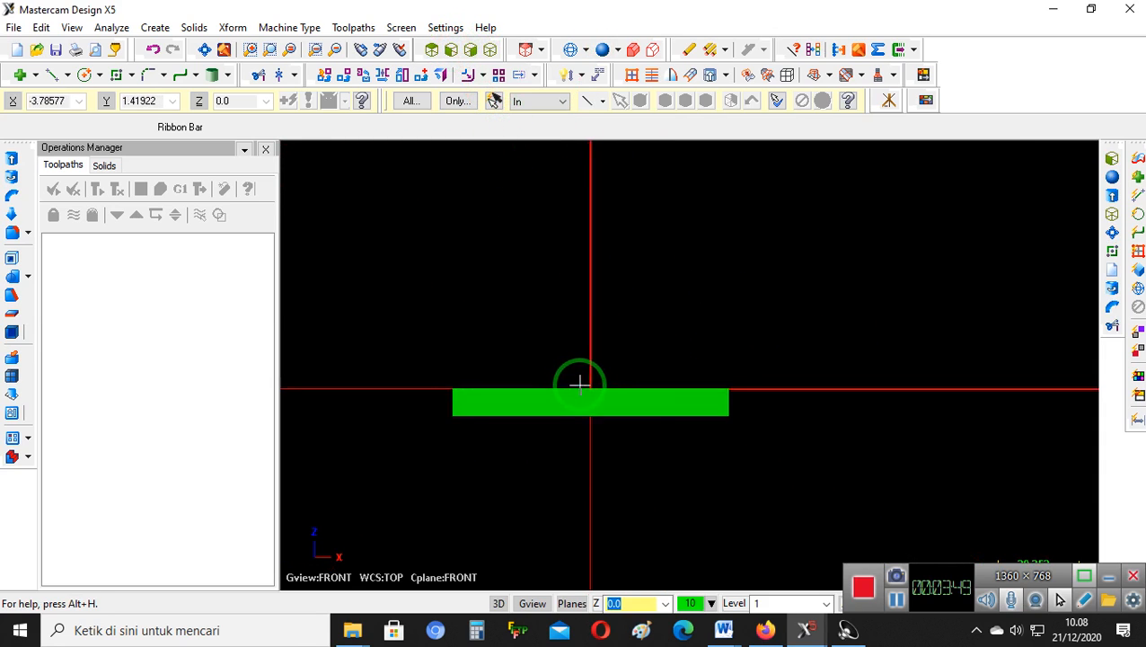
pyautogui.click(471, 49)
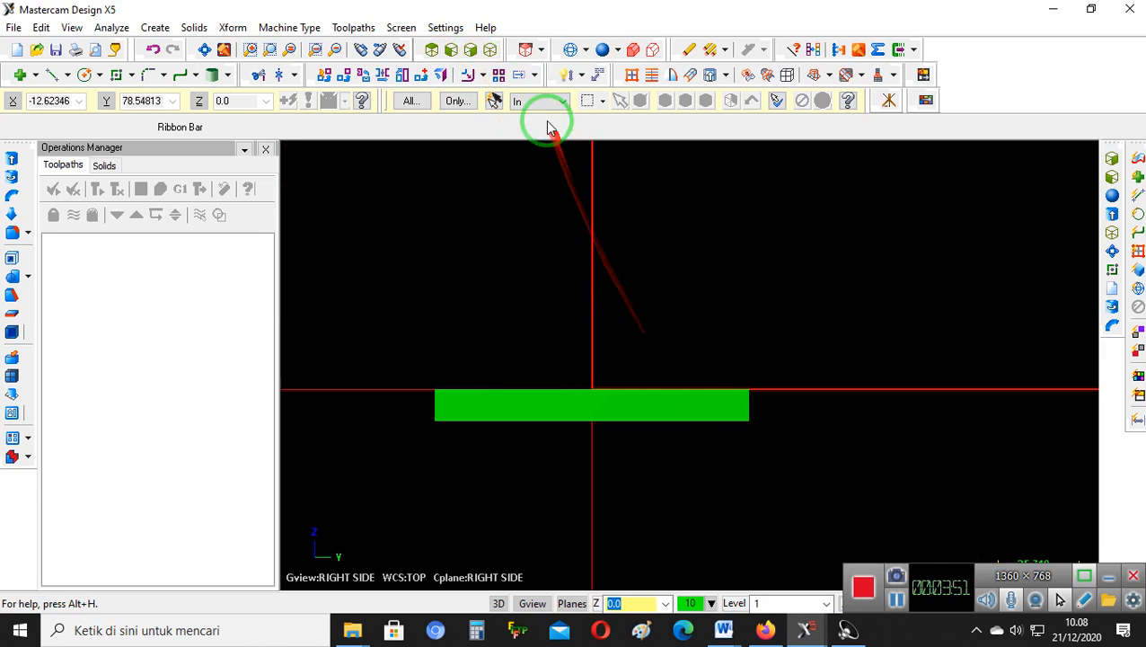
pyautogui.click(490, 49)
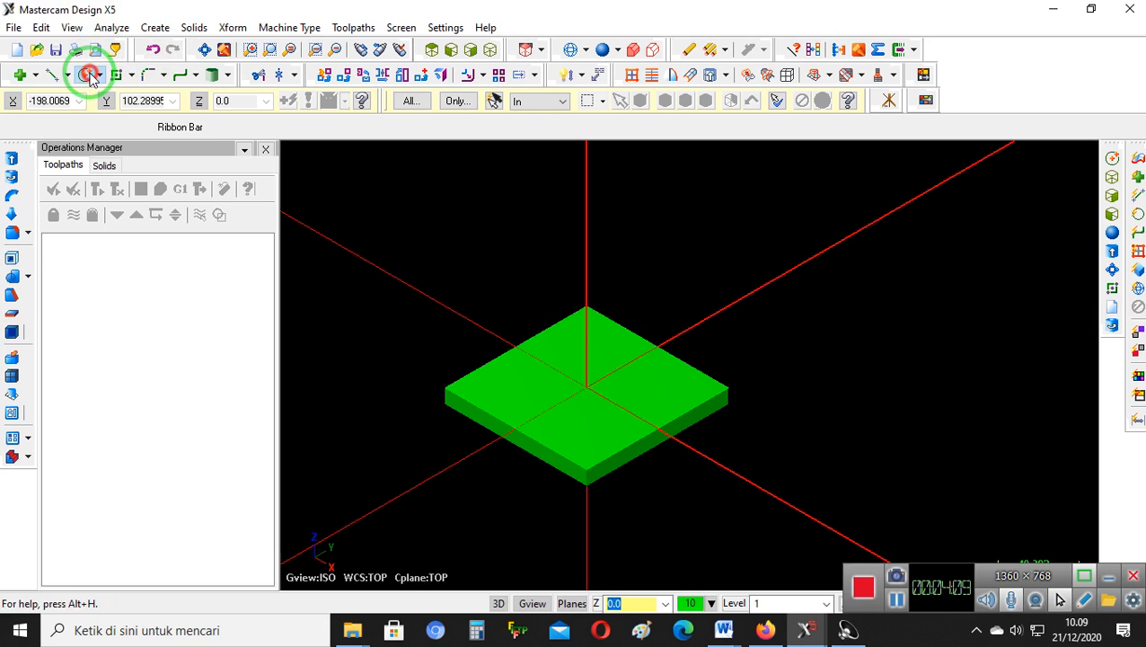
# Draw a circle of radius 50 in the front plane, centred on the origin and reaching the plate's upper side edge
pyautogui.click(88, 75)
pyautogui.click(585, 382)
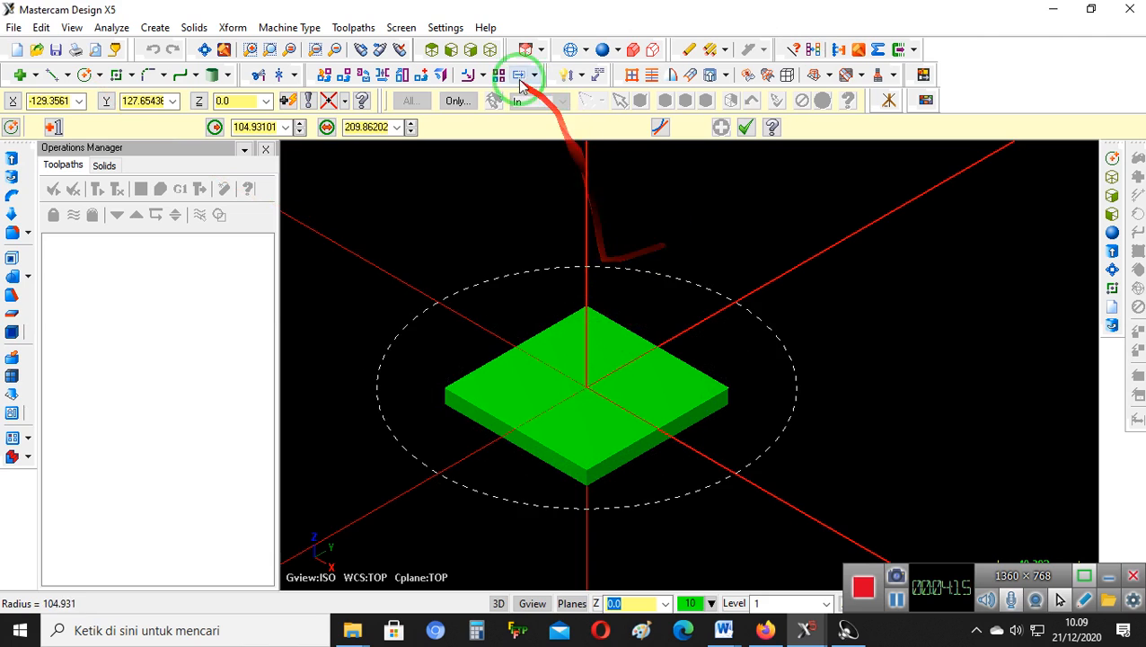
pyautogui.click(453, 51)
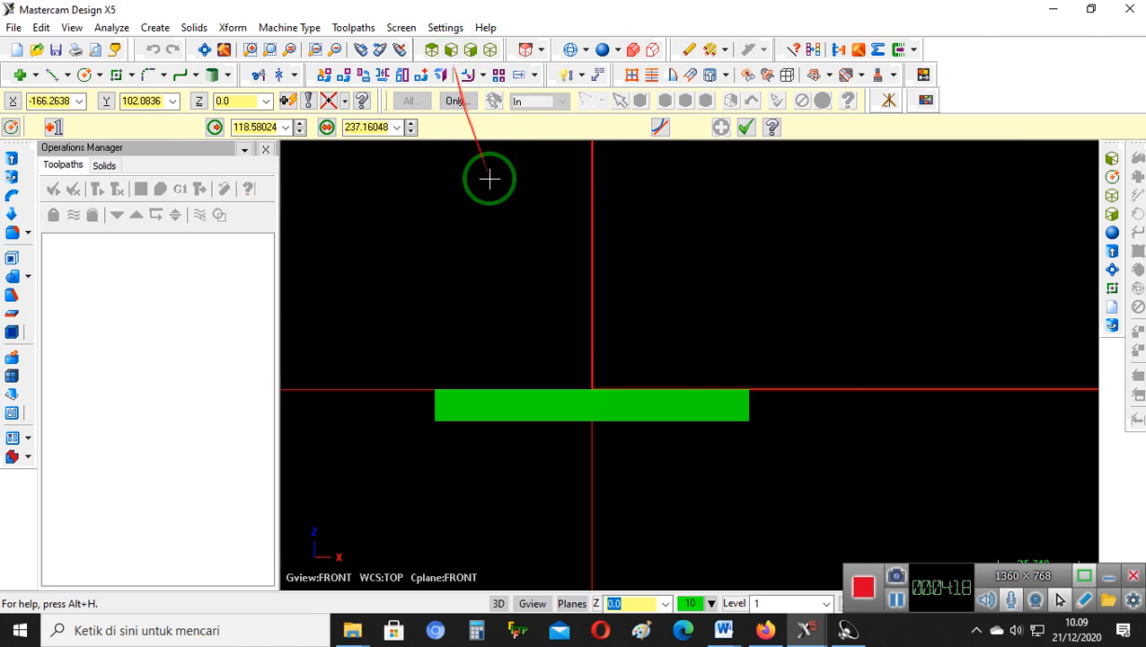
pyautogui.click(750, 392)
pyautogui.click(746, 128)
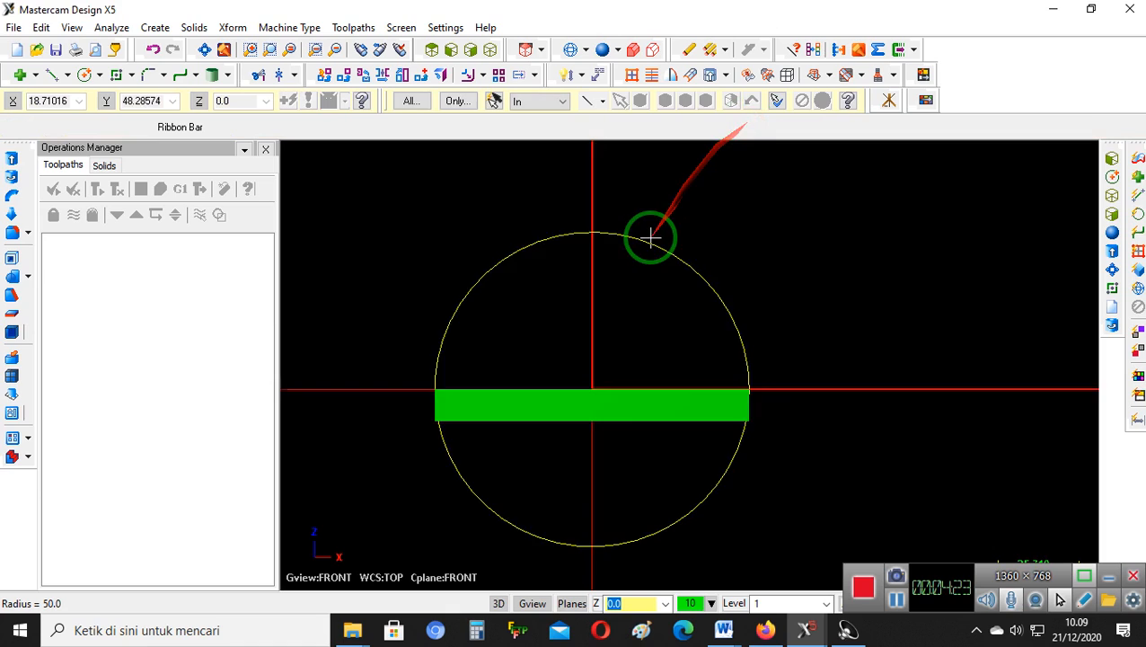
pyautogui.scroll(-4, 649, 238)
pyautogui.scroll(2, 511, 162)
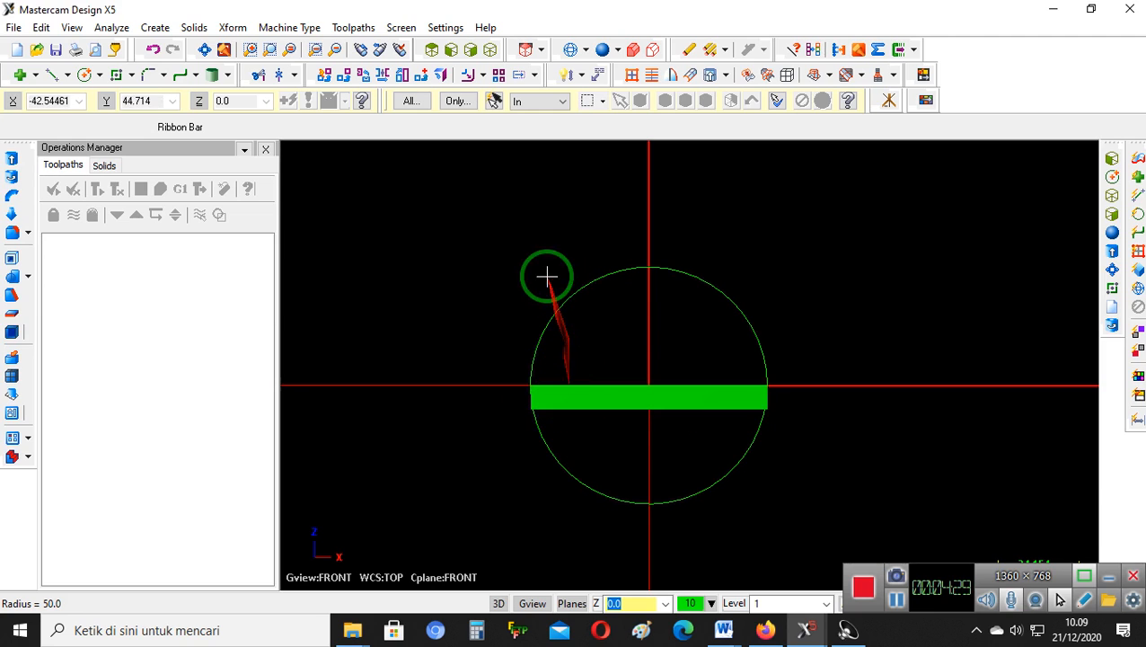
# Move the circle by -25 in Z with Translate, without keeping the original
pyautogui.click(487, 52)
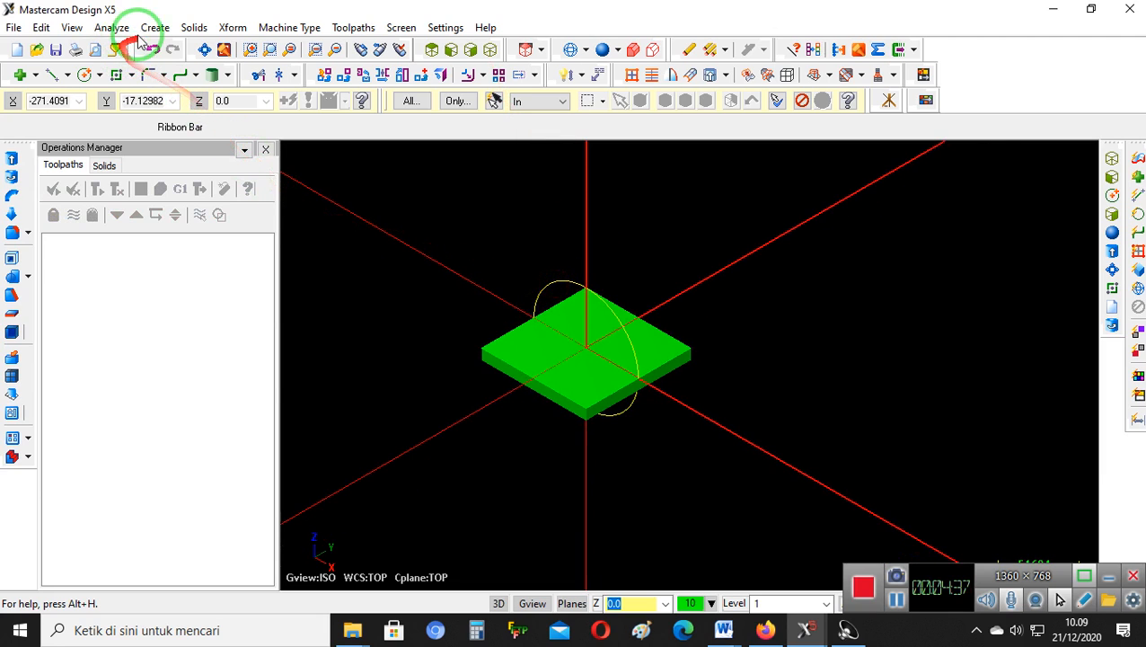
pyautogui.click(229, 27)
pyautogui.click(266, 47)
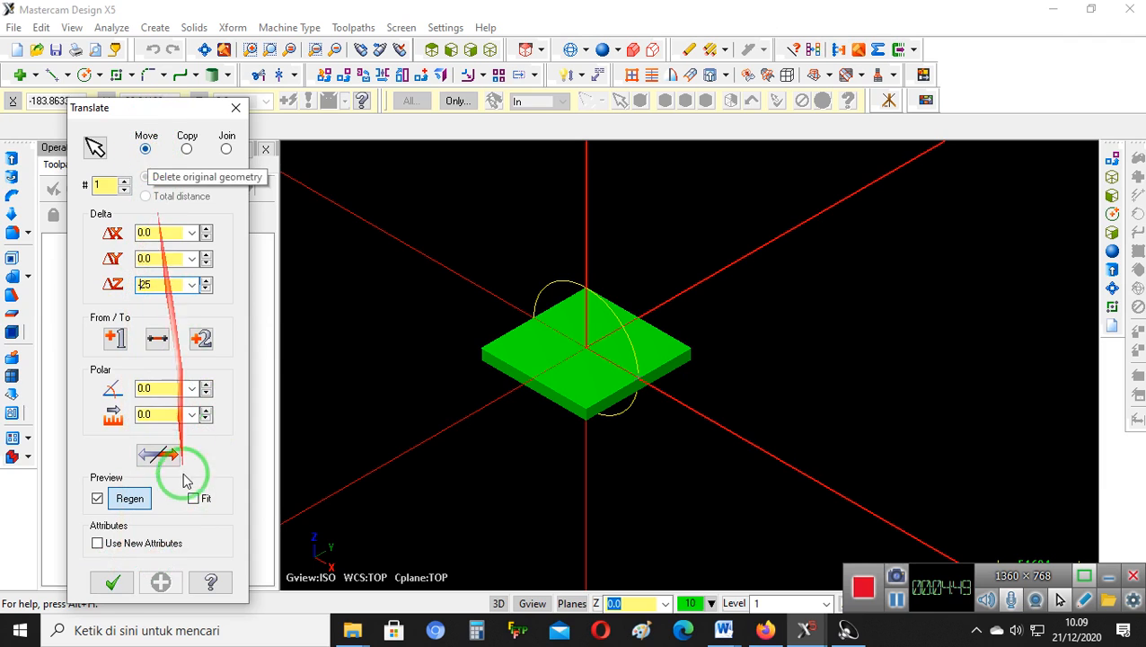
pyautogui.click(112, 582)
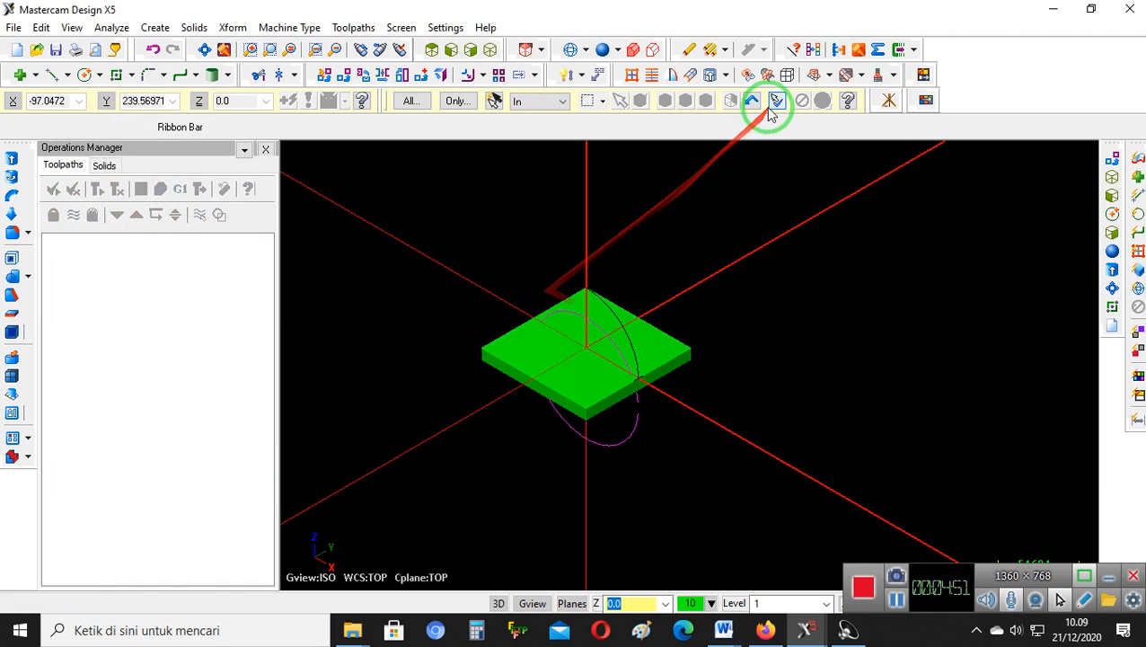
# Switch the model to wireframe display and clear the transform colours from the circle
pyautogui.click(569, 51)
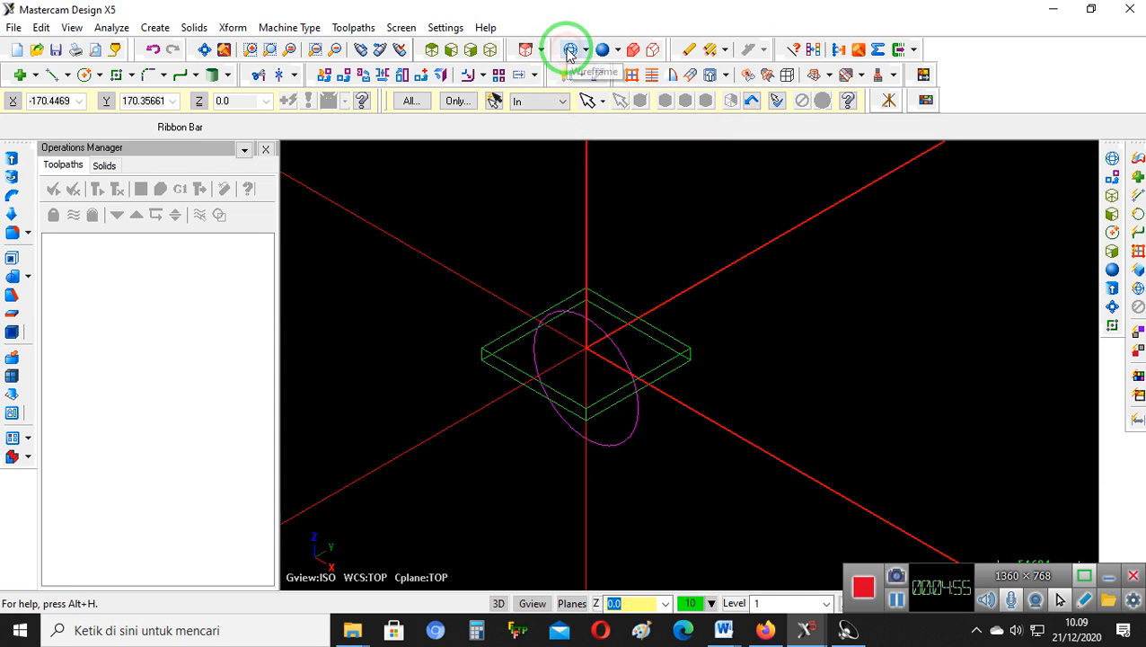
pyautogui.scroll(2, 793, 332)
pyautogui.click(812, 49)
pyautogui.scroll(2, 495, 402)
# Draw a line between the midpoints of the plate's opposite upper edges and a vertical line from the origin to the circle's top
pyautogui.click(52, 78)
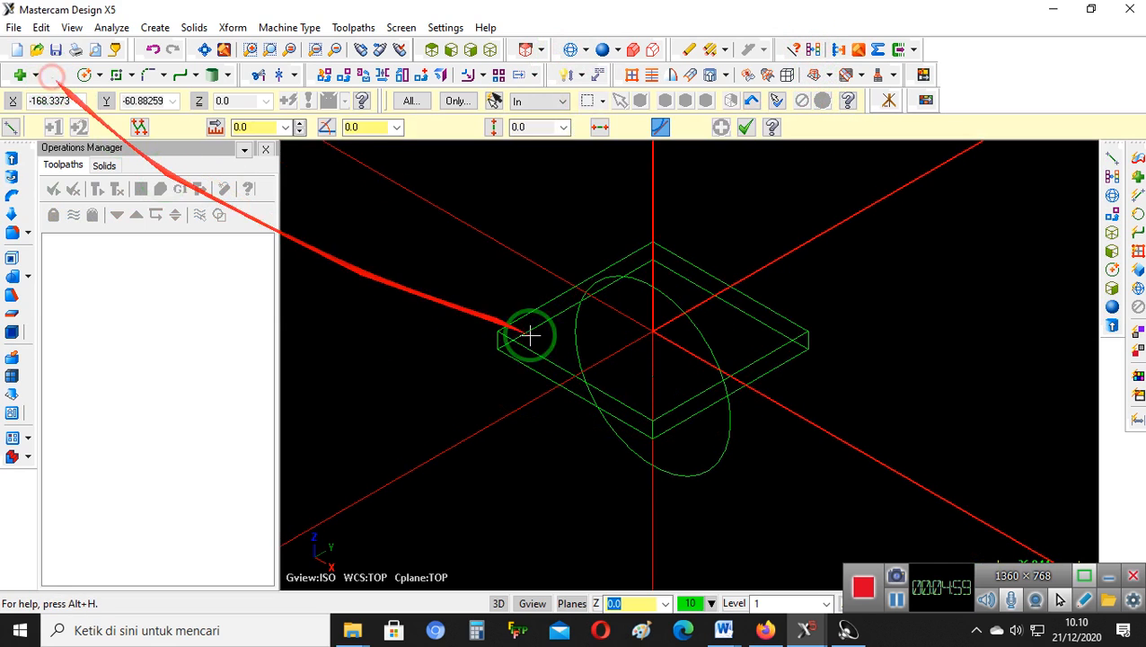
pyautogui.click(573, 284)
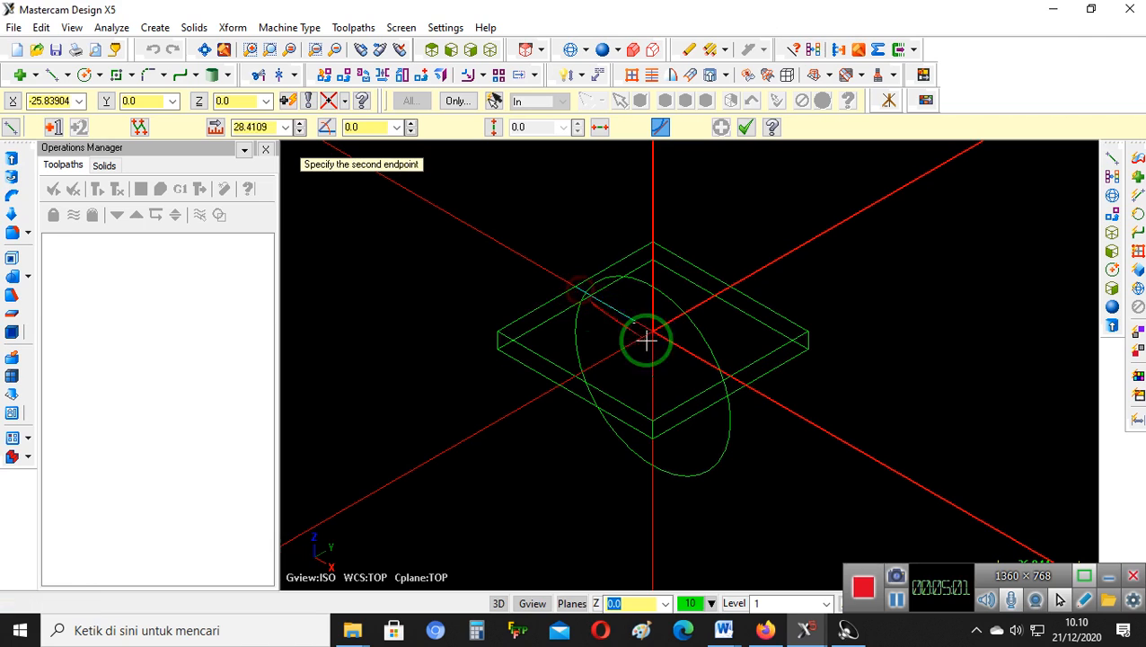
pyautogui.click(734, 385)
pyautogui.click(657, 331)
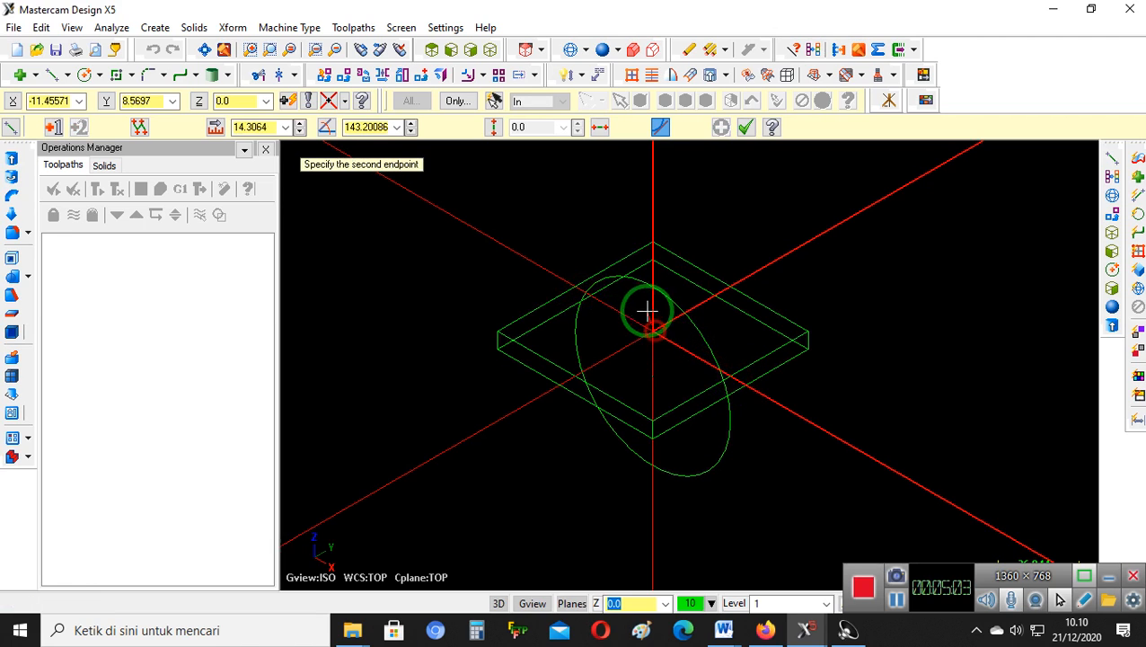
pyautogui.click(651, 288)
pyautogui.click(721, 127)
pyautogui.click(744, 127)
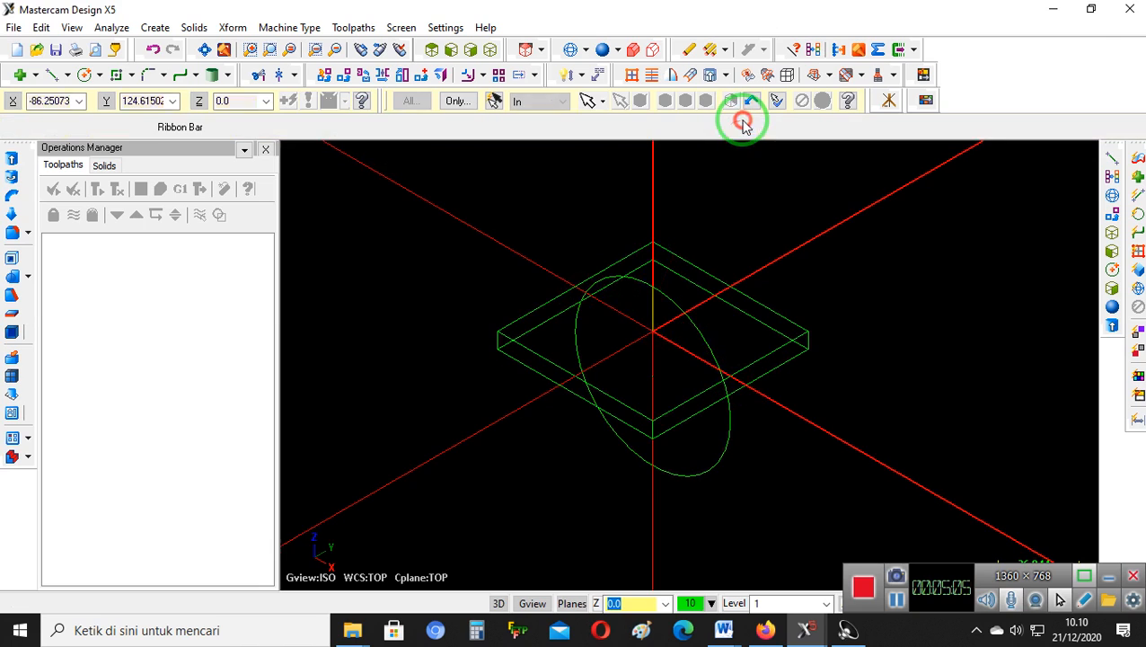
# Hide the coordinate axes
pyautogui.scroll(1, 594, 304)
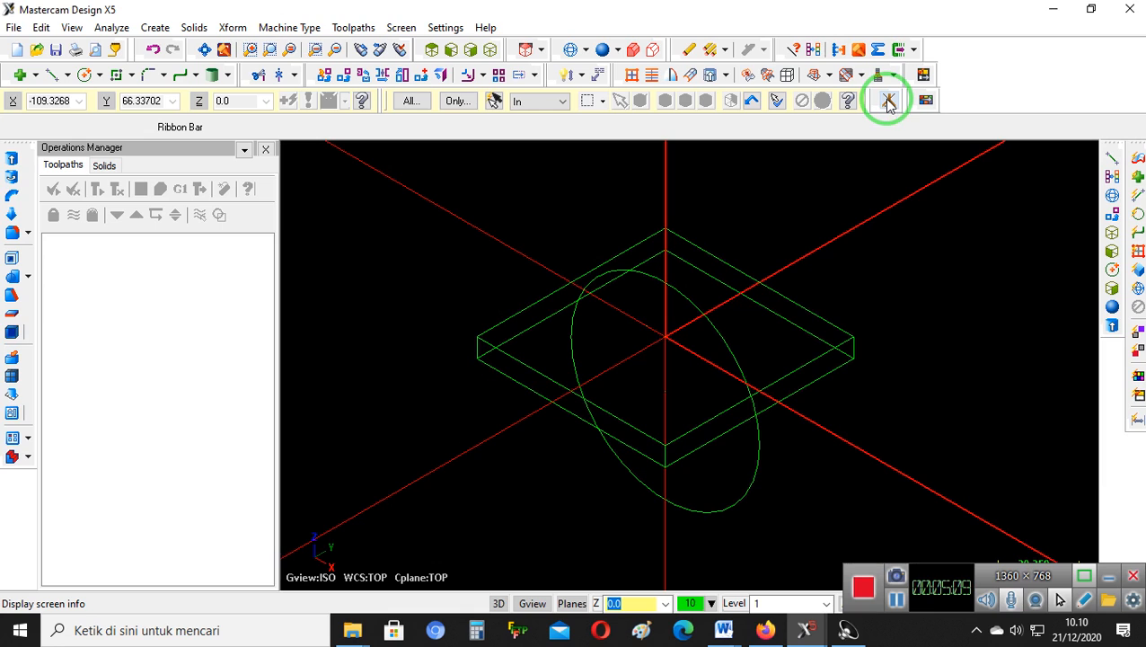
pyautogui.click(887, 102)
pyautogui.scroll(1, 365, 315)
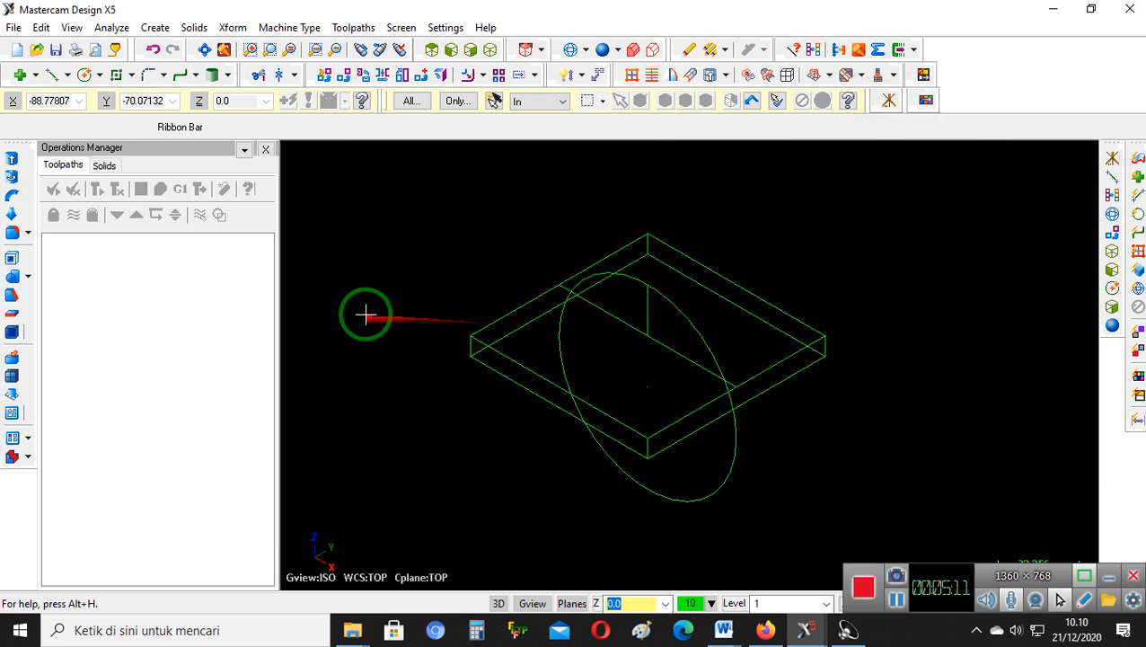
# Delete the circle portion below the horizontal line and both line ends that extend beyond the remaining arc, using Divide/Delete
pyautogui.click(260, 77)
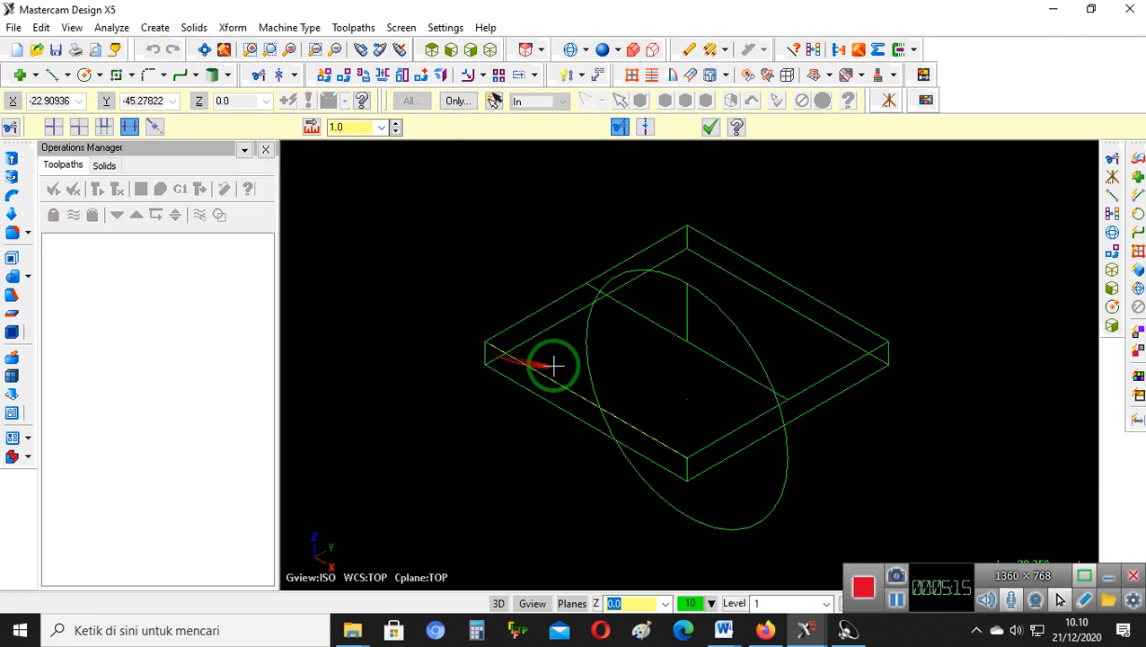
pyautogui.click(589, 352)
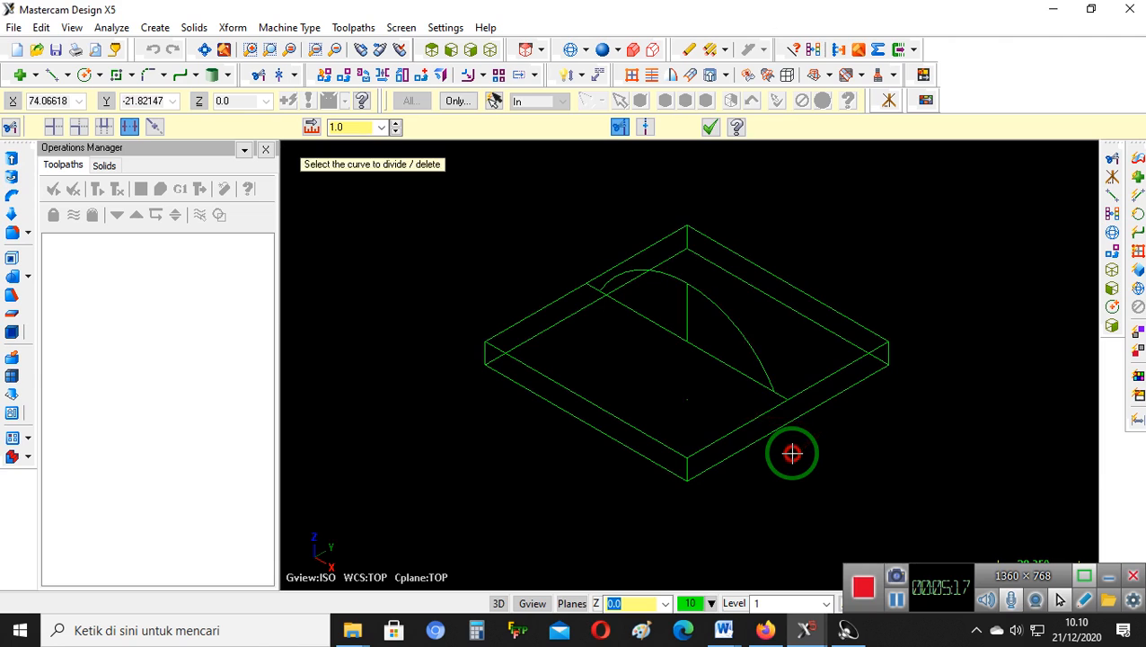
pyautogui.scroll(5, 634, 340)
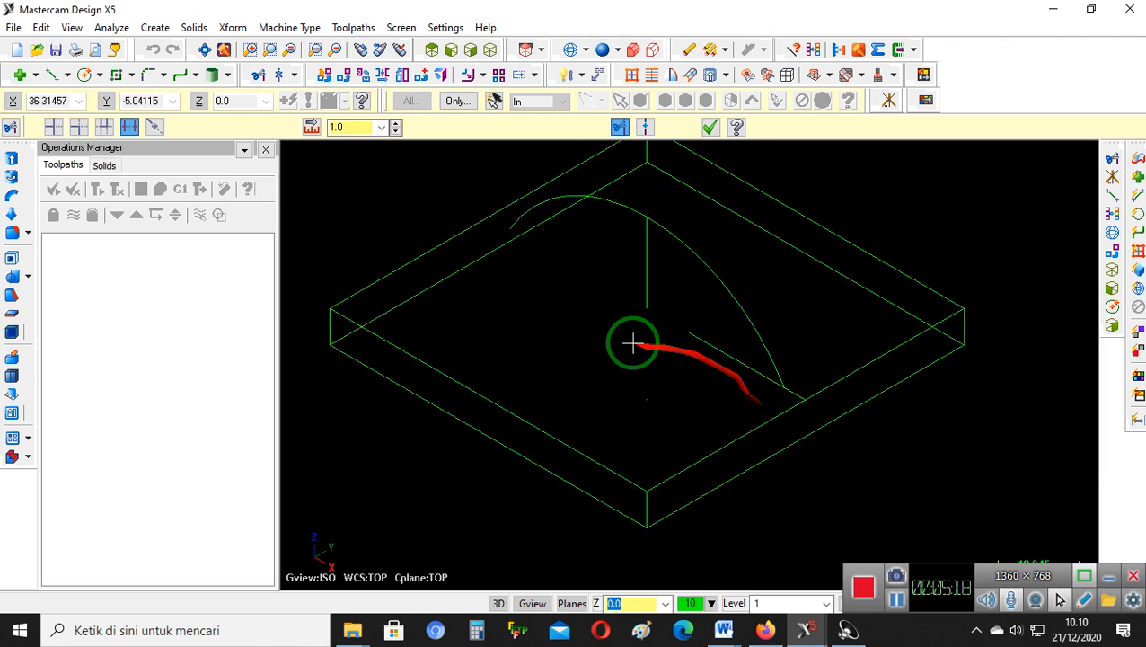
pyautogui.click(467, 196)
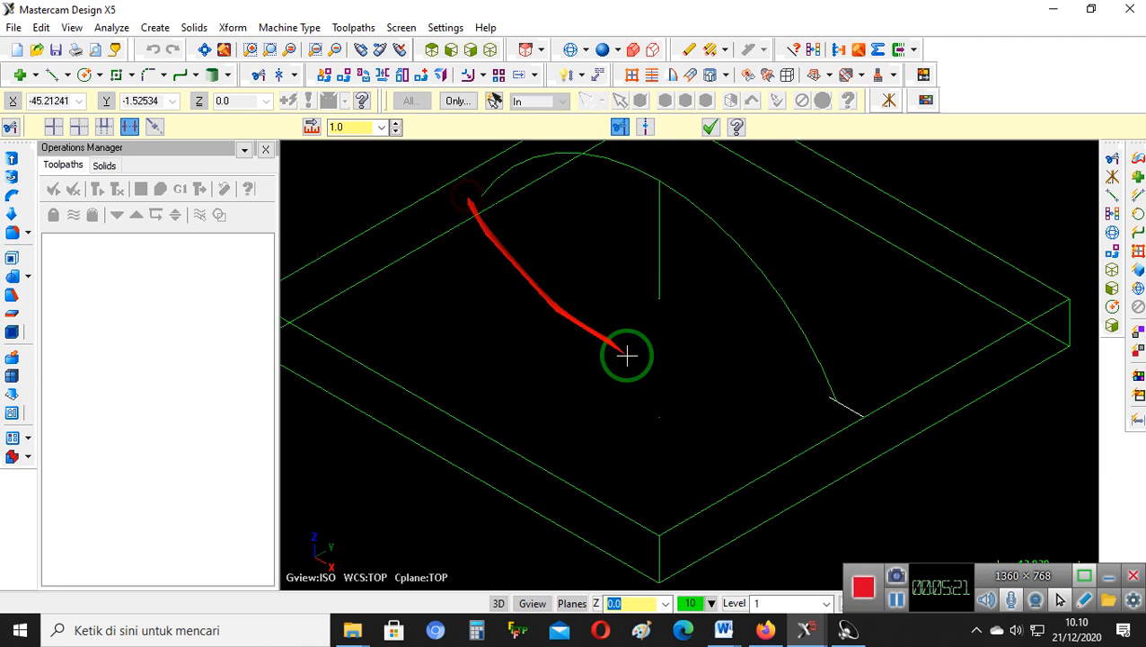
pyautogui.click(847, 405)
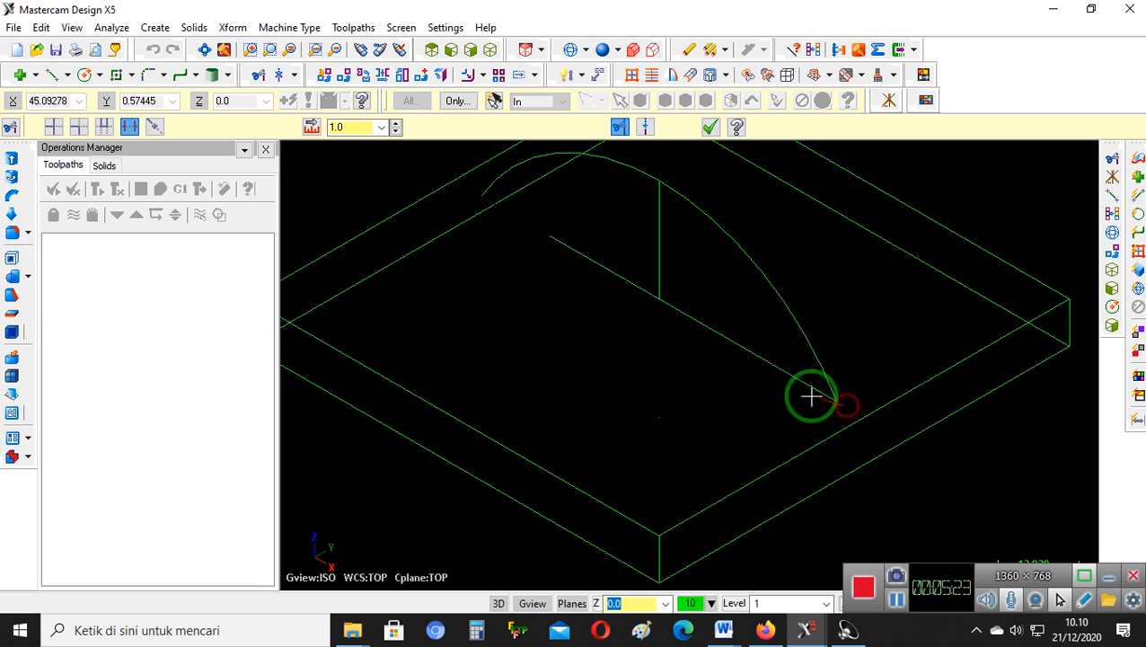
# Divide away the arc and horizontal line on the negative X side of the vertical line, leaving a closed half profile
pyautogui.click(609, 170)
pyautogui.click(585, 248)
pyautogui.scroll(-2, 632, 353)
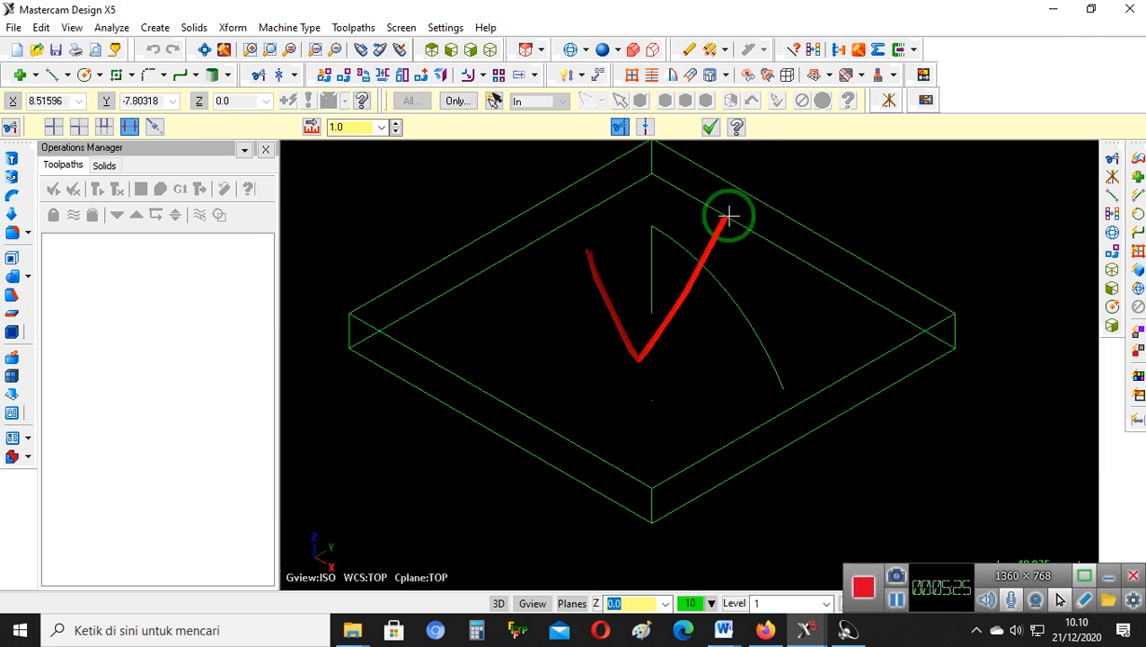
pyautogui.click(710, 126)
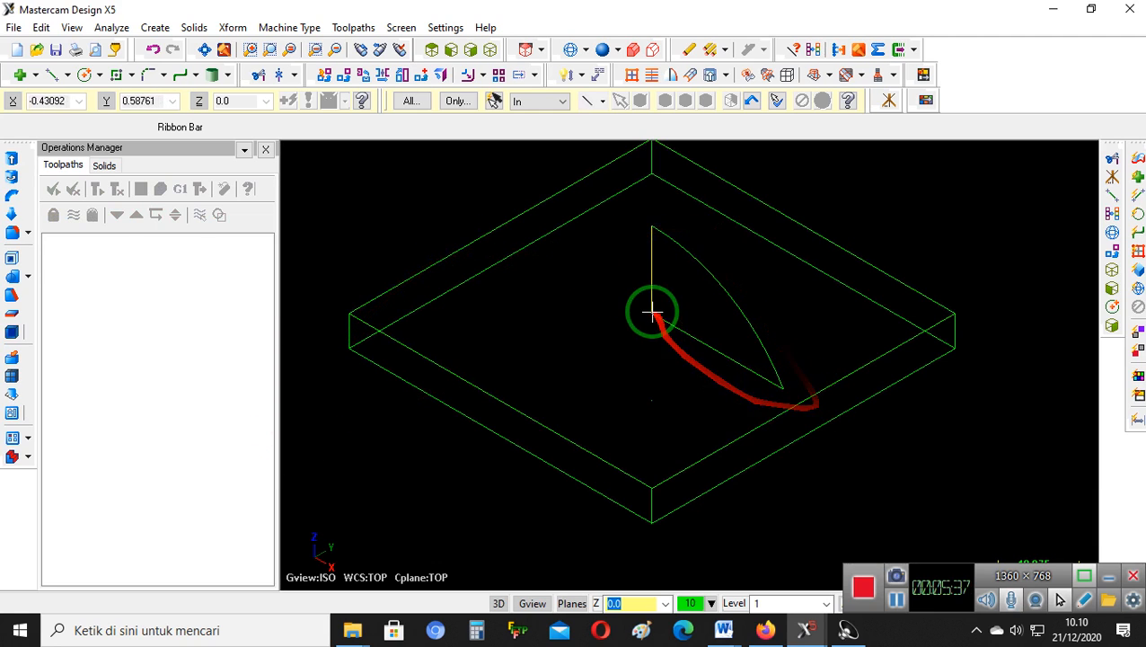
# Revolve the closed half profile about the vertical line from 0 to 360 degrees as a new solid body
pyautogui.click(194, 28)
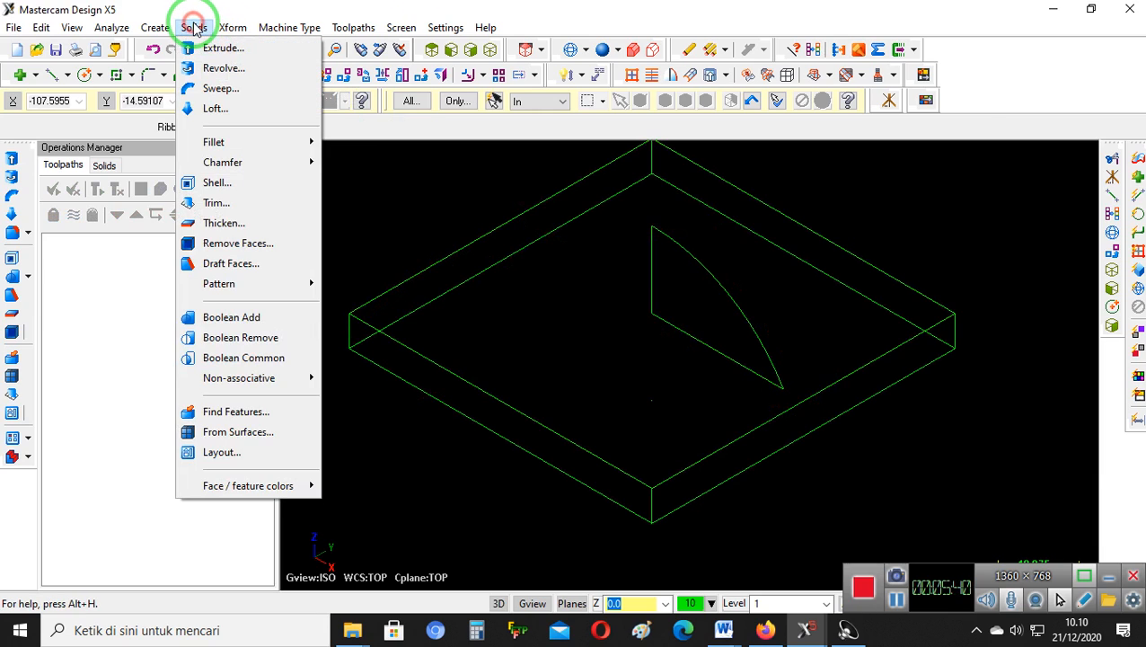
pyautogui.click(266, 69)
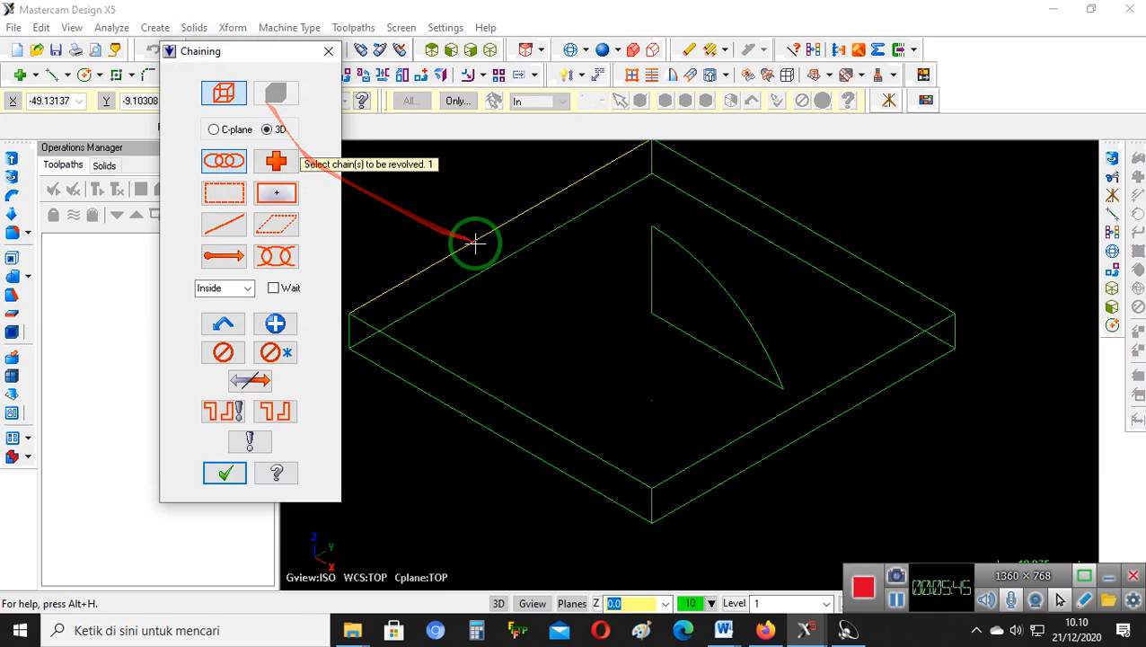
pyautogui.click(670, 249)
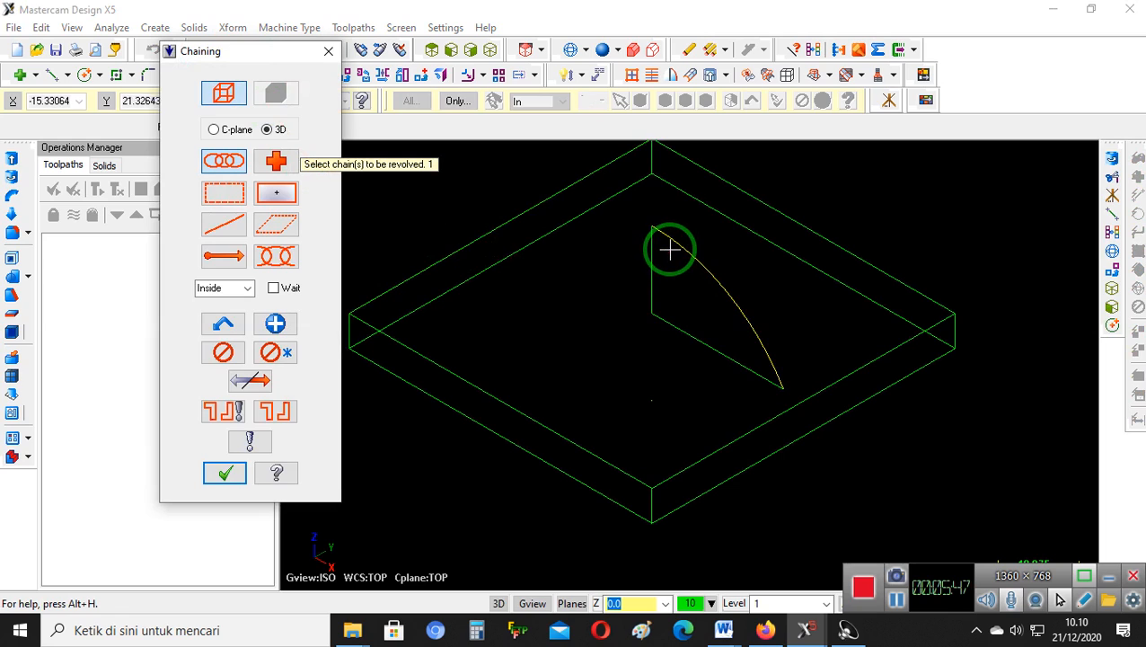
pyautogui.click(670, 247)
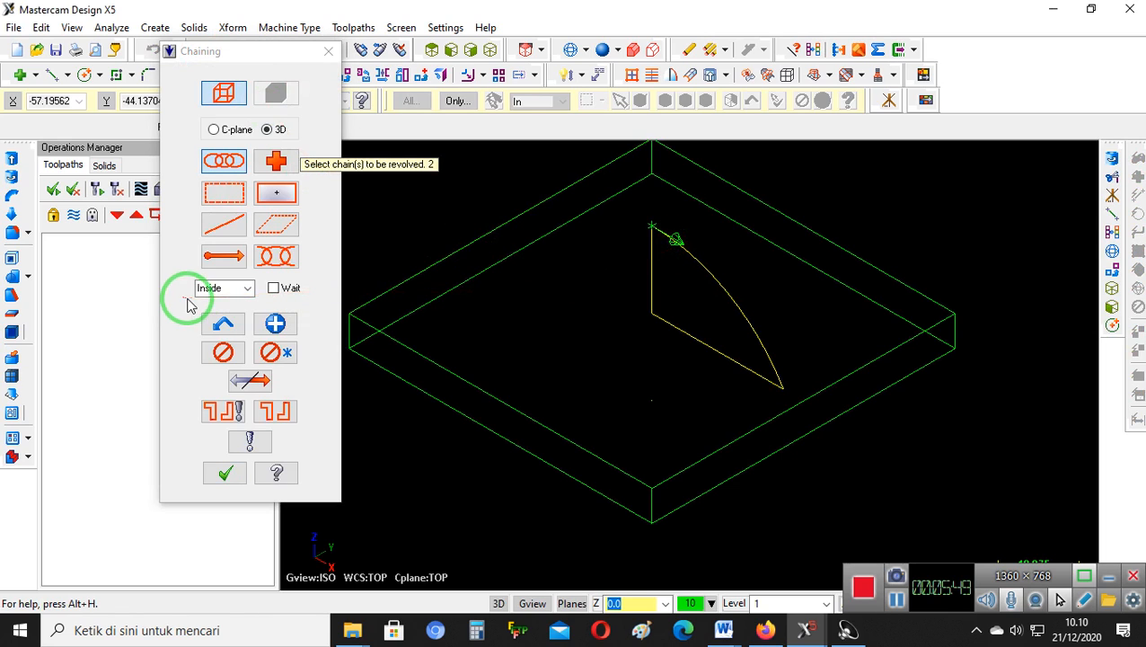
pyautogui.click(224, 472)
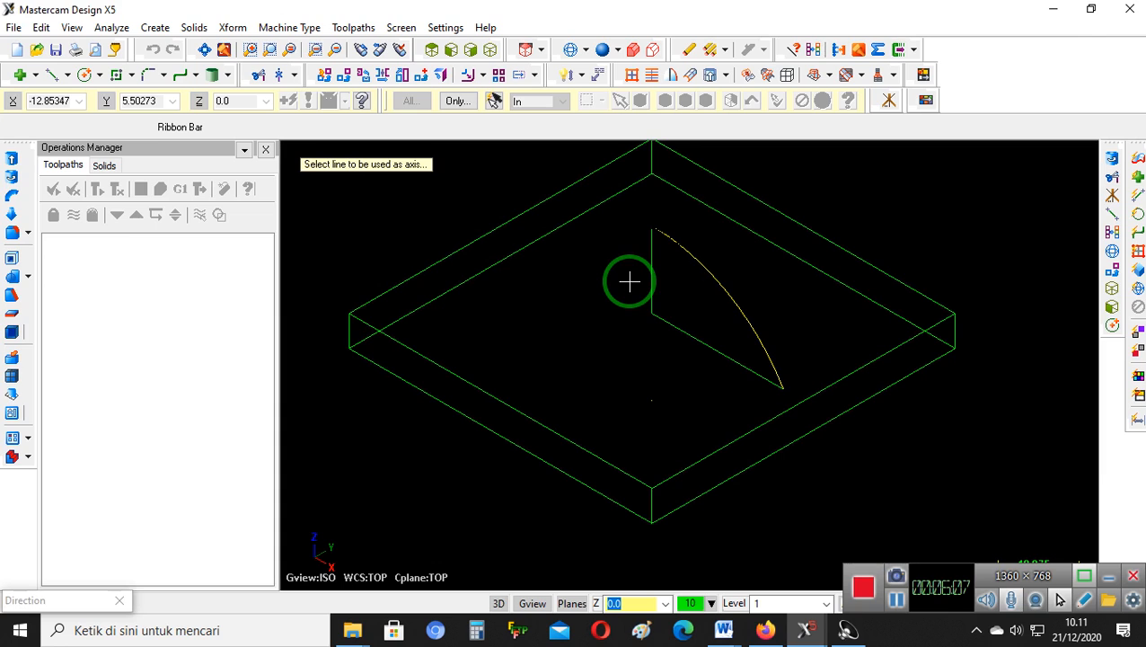
pyautogui.click(649, 269)
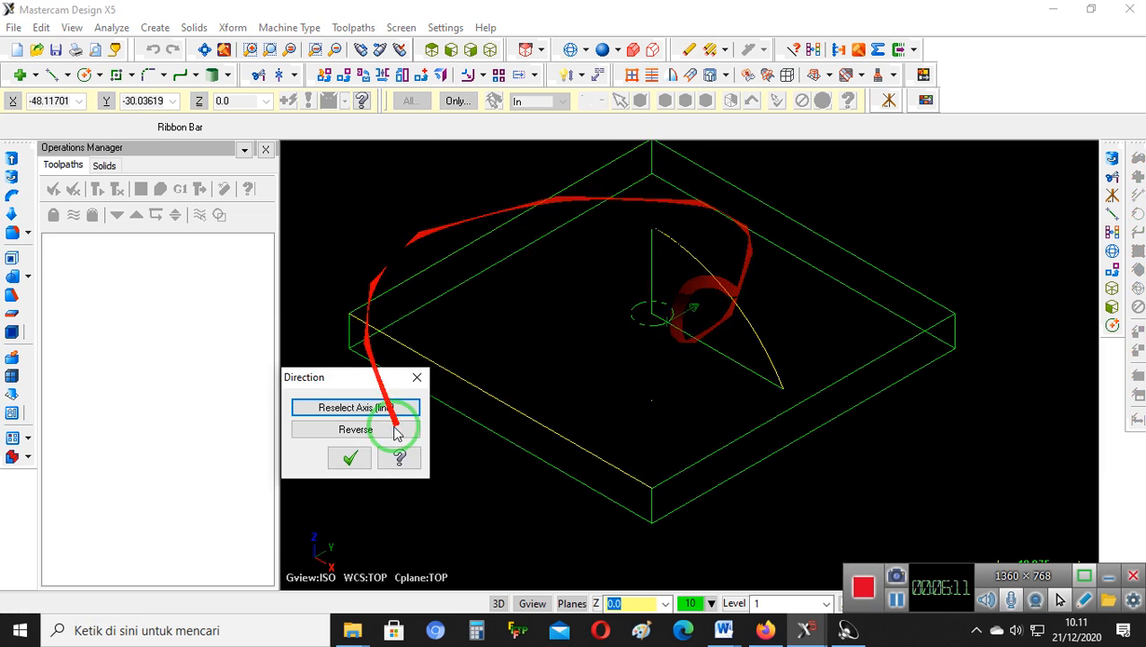
pyautogui.click(362, 461)
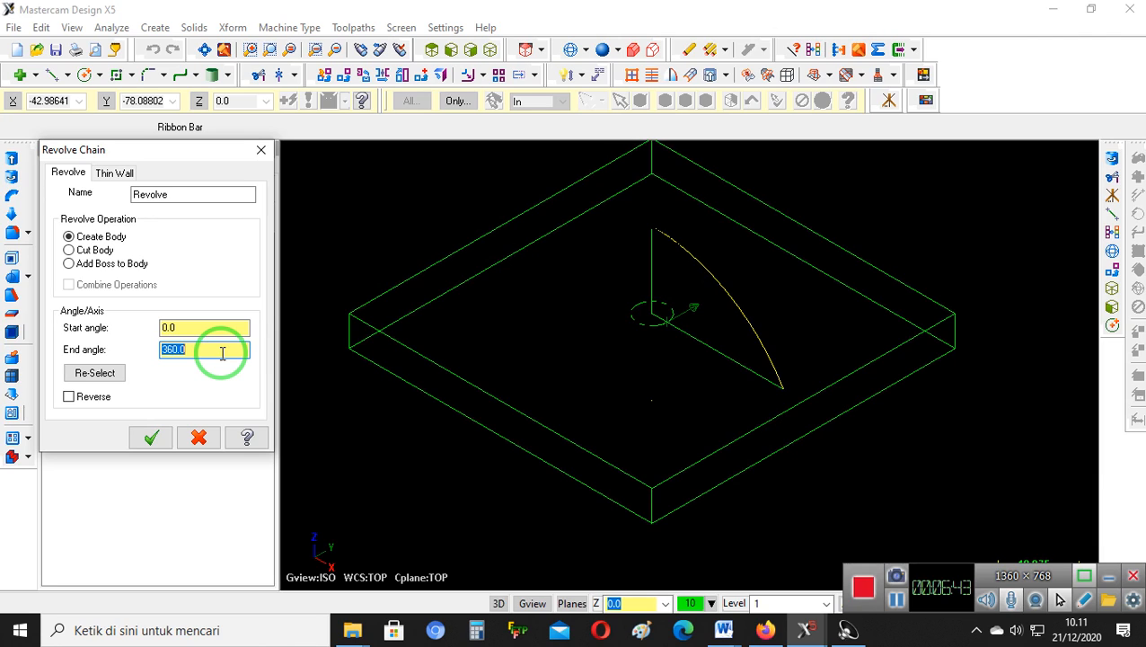
pyautogui.click(152, 437)
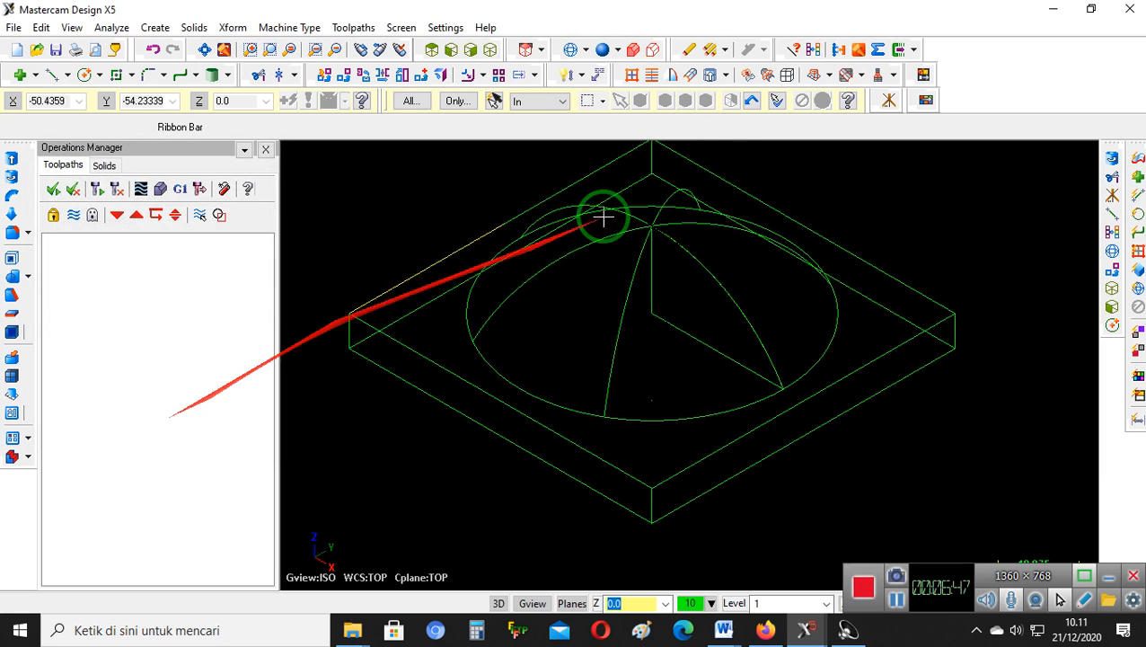
# Shade the model and show the coordinate axes in isometric view
pyautogui.click(600, 51)
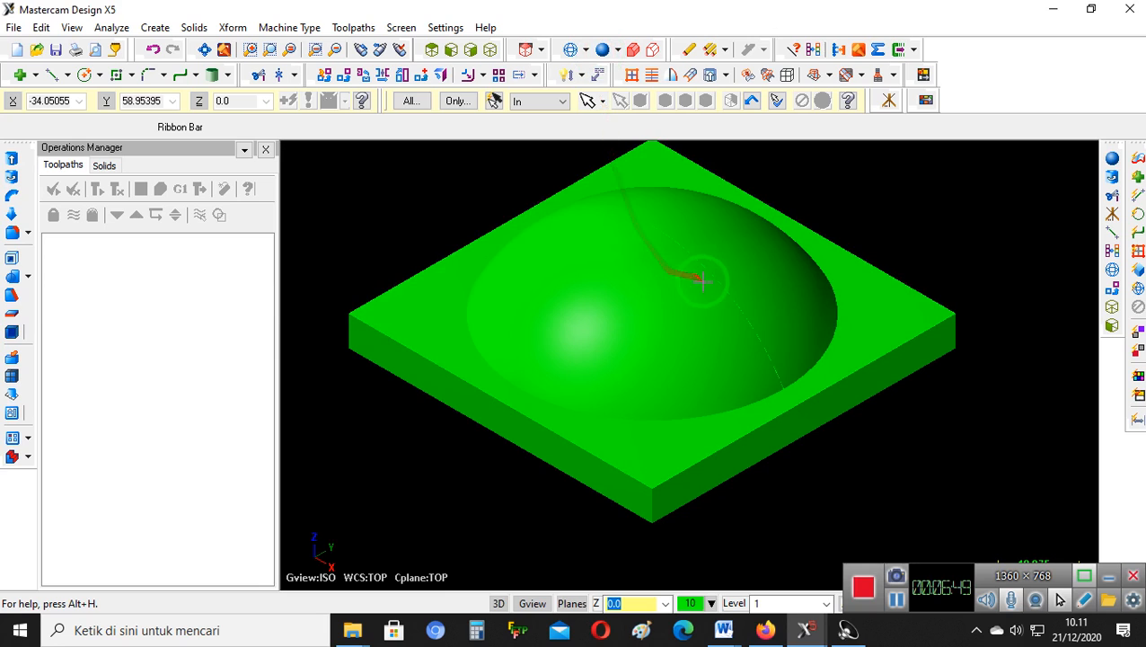
pyautogui.scroll(-2, 805, 409)
pyautogui.moveTo(806, 392); pyautogui.dragTo(805, 372, button='middle')
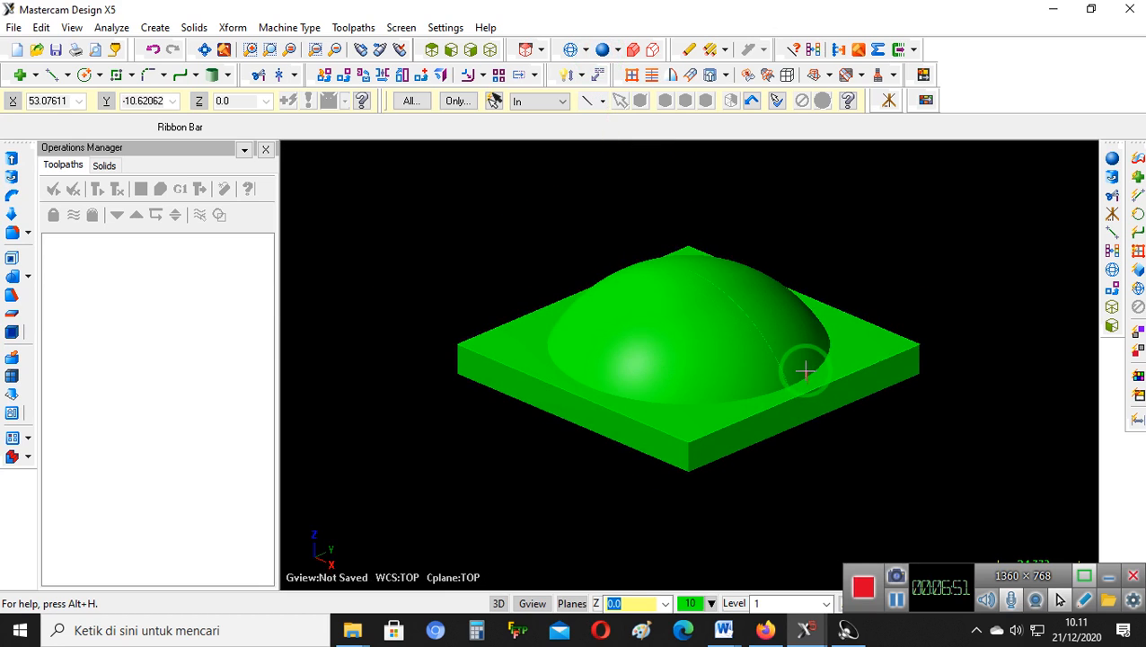
pyautogui.moveTo(823, 318); pyautogui.dragTo(819, 359, button='middle')
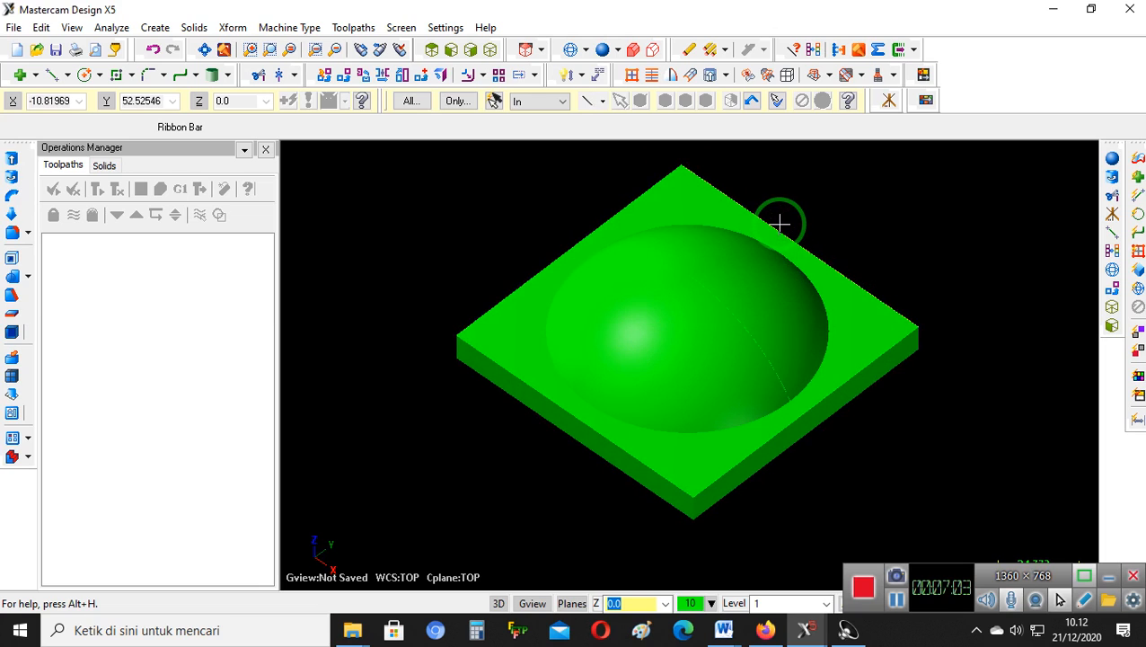
pyautogui.click(491, 51)
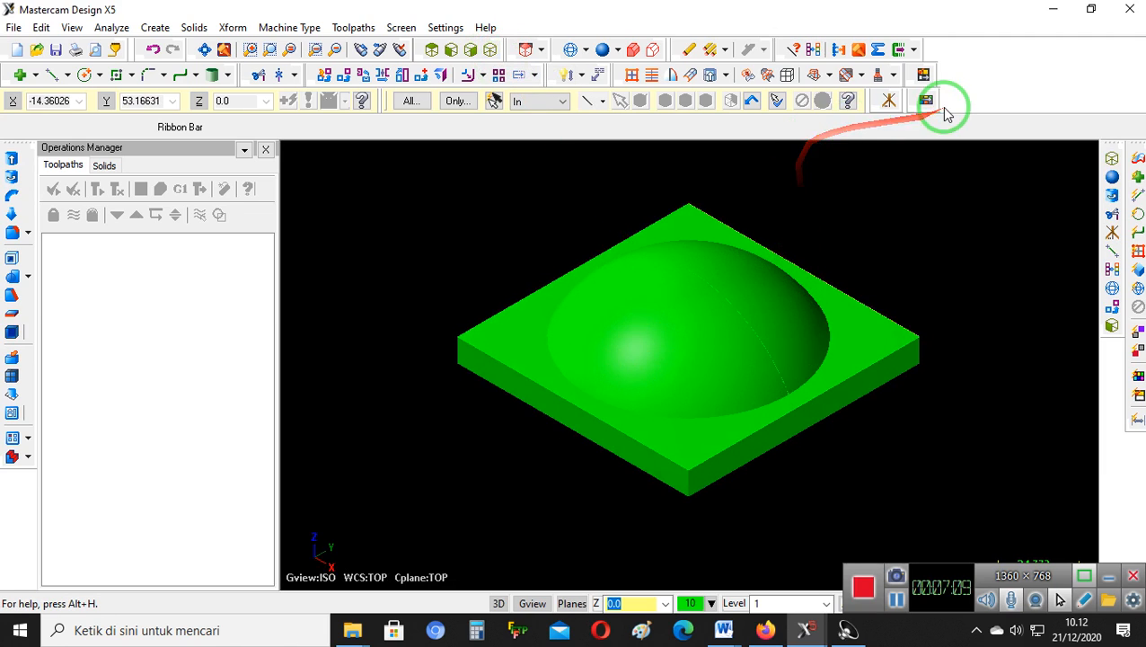
pyautogui.click(888, 100)
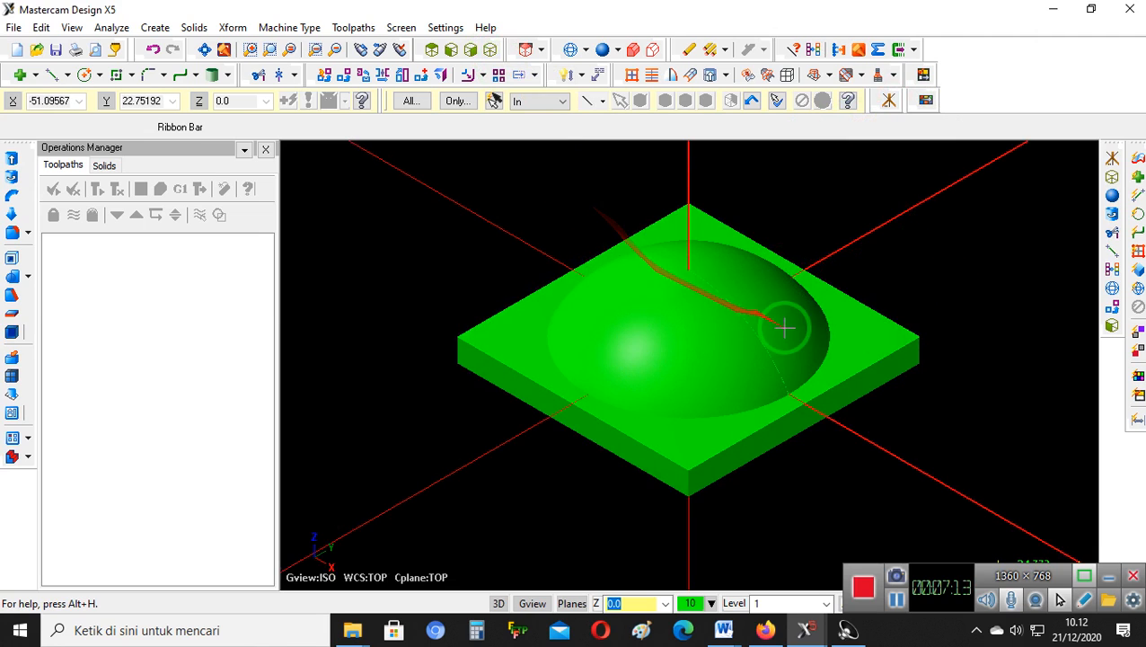
pyautogui.moveTo(808, 275); pyautogui.dragTo(731, 239, button='middle')
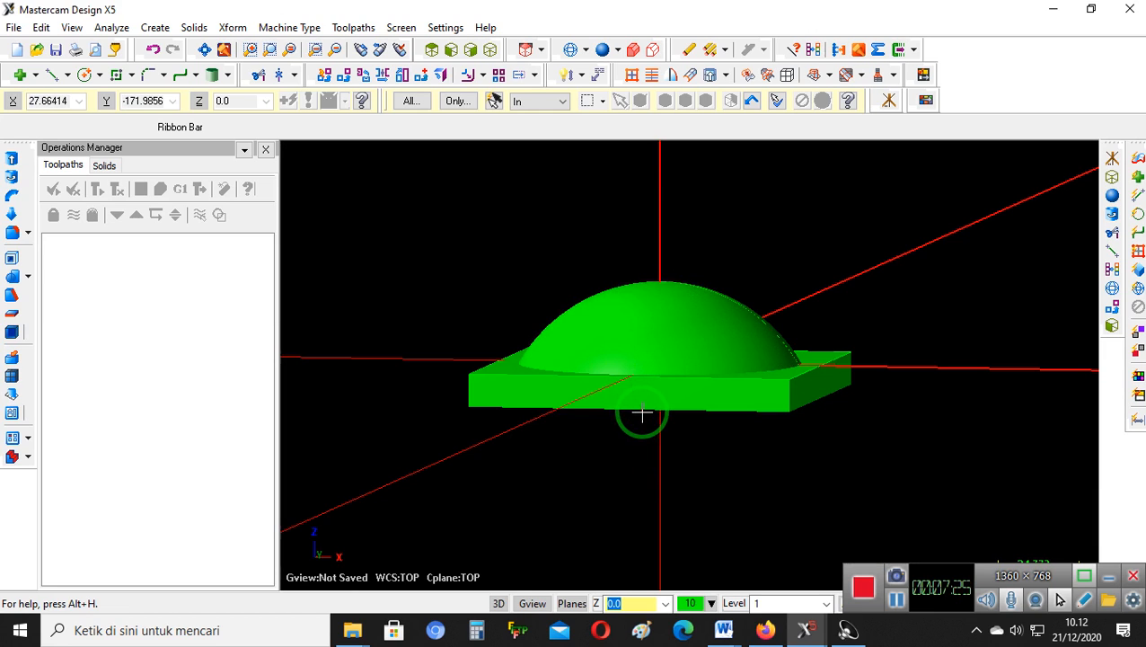
pyautogui.moveTo(693, 428); pyautogui.dragTo(682, 399, button='middle')
pyautogui.moveTo(765, 429); pyautogui.dragTo(842, 462, button='middle')
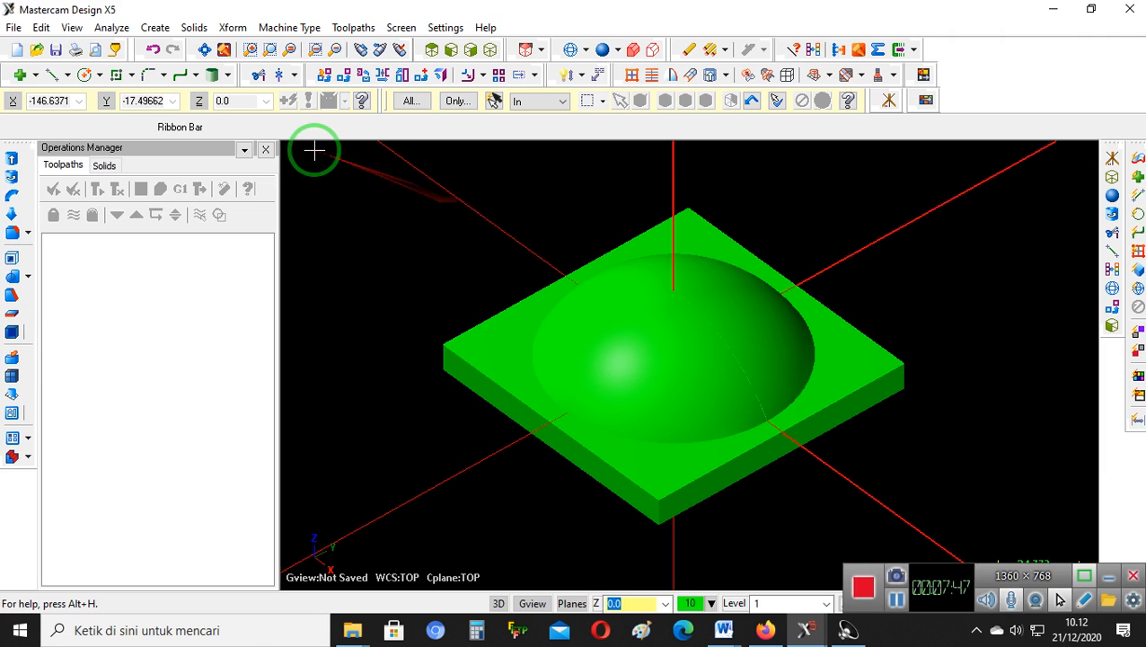
pyautogui.click(492, 50)
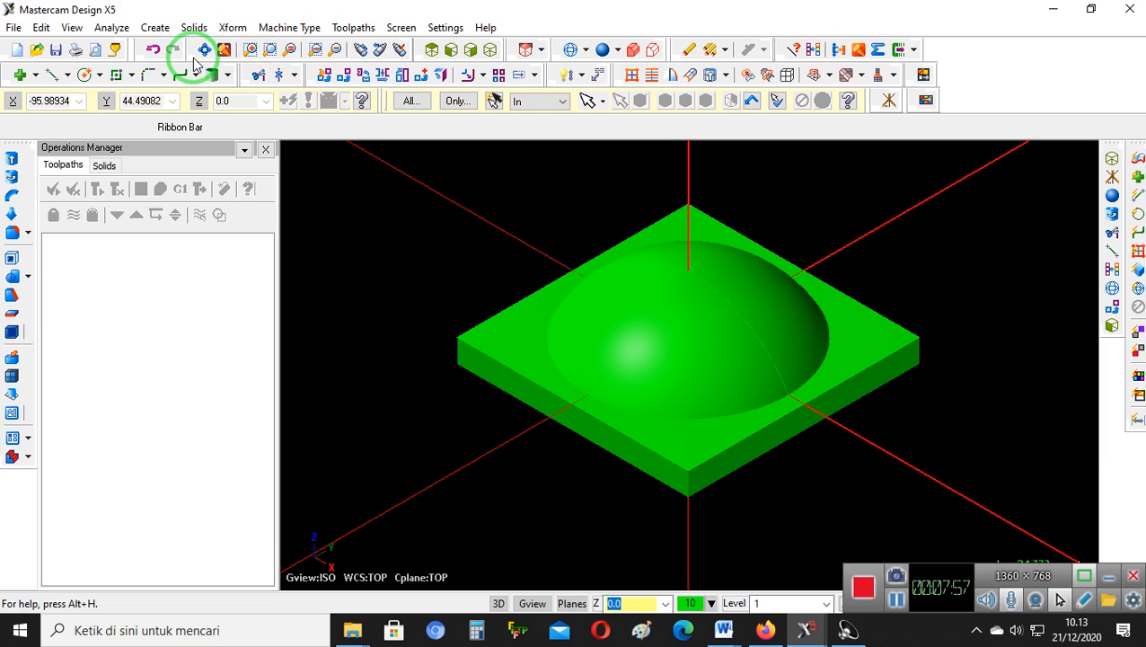
# Assign the default mill as the machine type
pyautogui.click(306, 28)
pyautogui.click(310, 47)
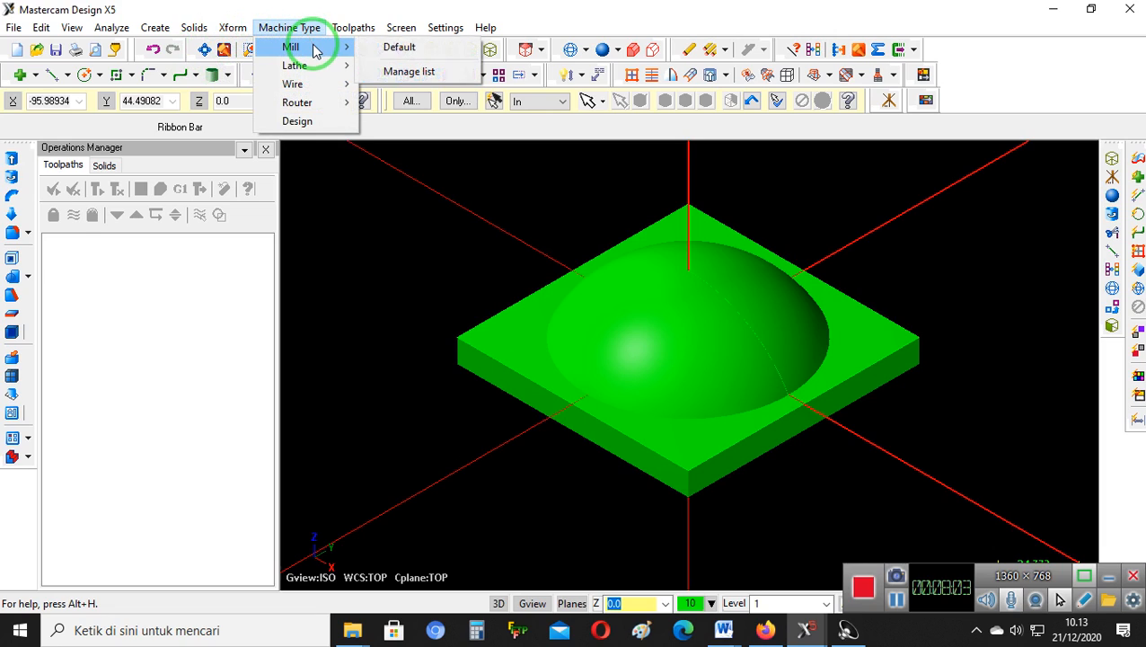
pyautogui.click(401, 50)
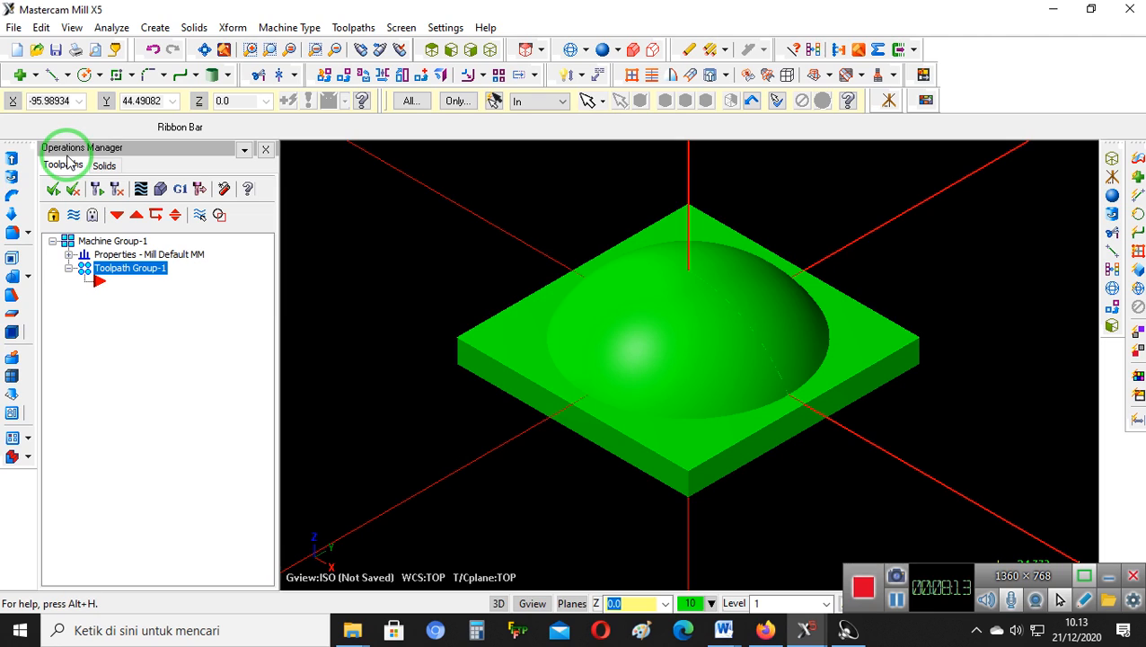
# Open the machine group's stock setup and fit the rectangular stock to all solids
pyautogui.click(69, 255)
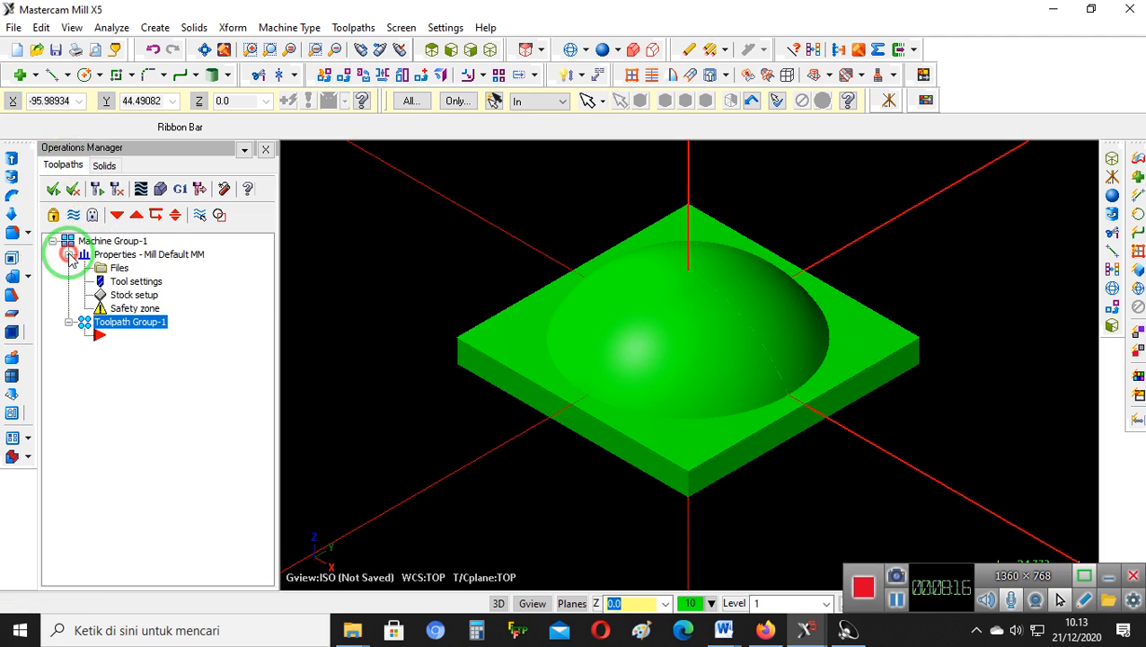
pyautogui.click(151, 296)
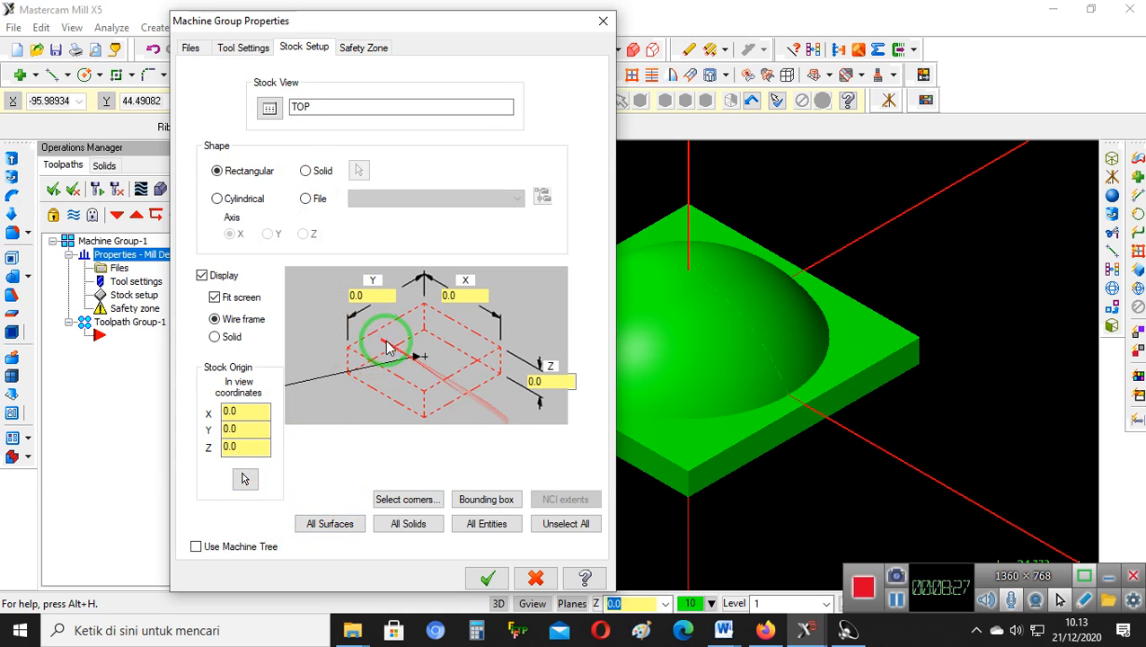
pyautogui.click(453, 295)
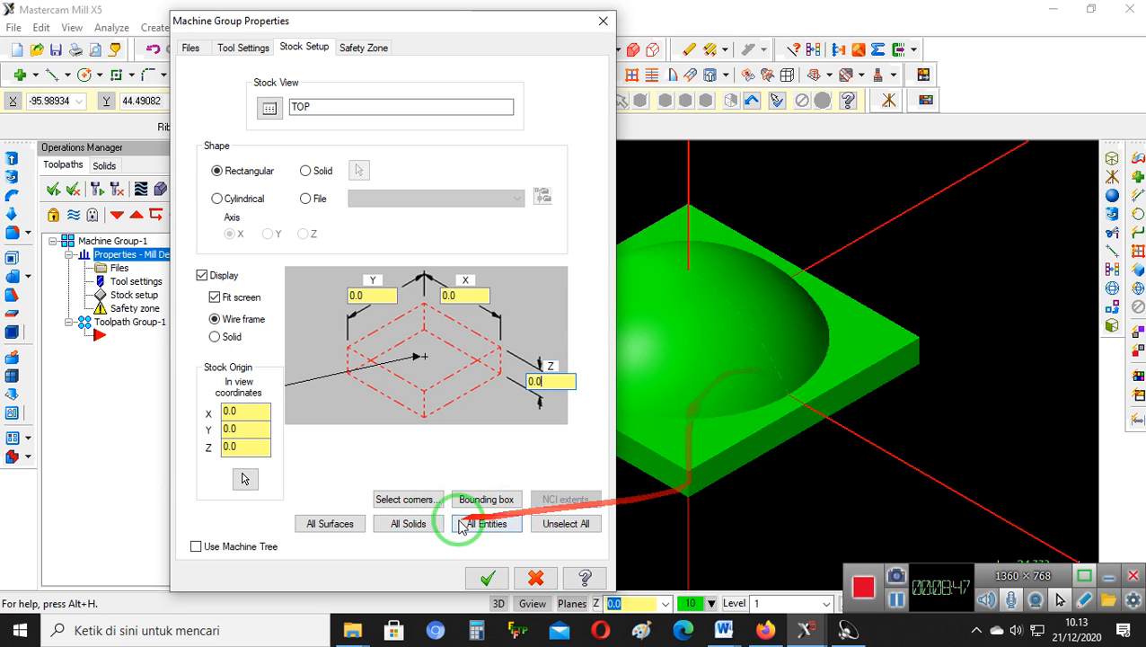
pyautogui.click(426, 524)
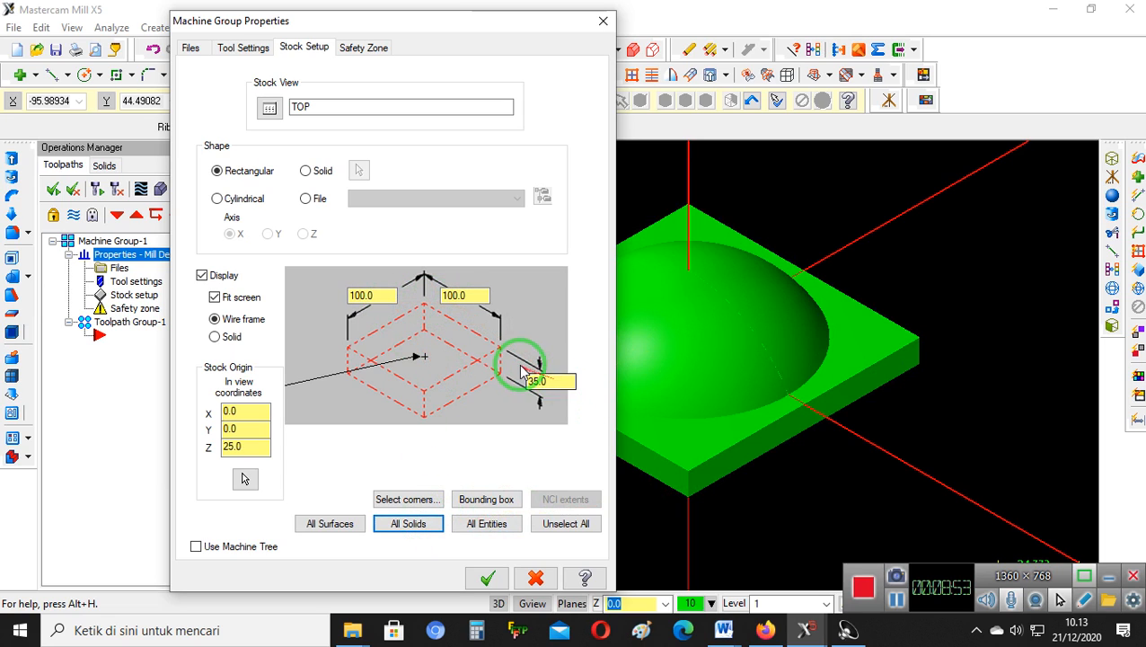
# Set the stock size to 105 in Y, 105 in X and 36 in Z
pyautogui.moveTo(378, 296); pyautogui.dragTo(337, 304)
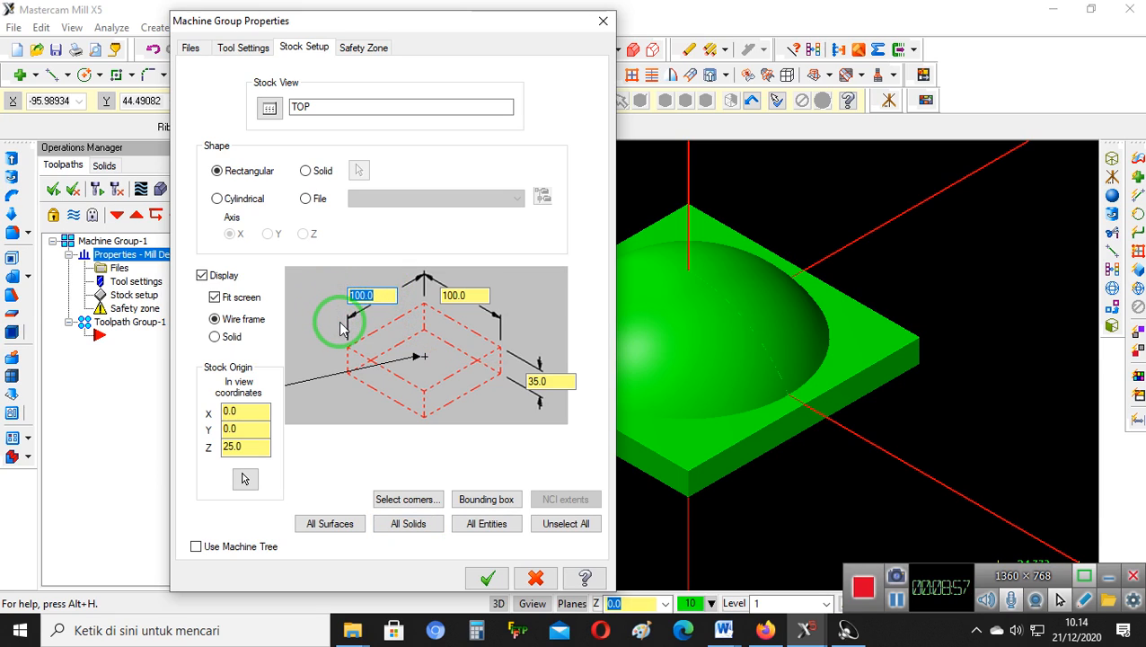
pyautogui.write('105.0')
pyautogui.moveTo(492, 299); pyautogui.dragTo(416, 305)
pyautogui.write('105')
pyautogui.moveTo(574, 379); pyautogui.dragTo(430, 411)
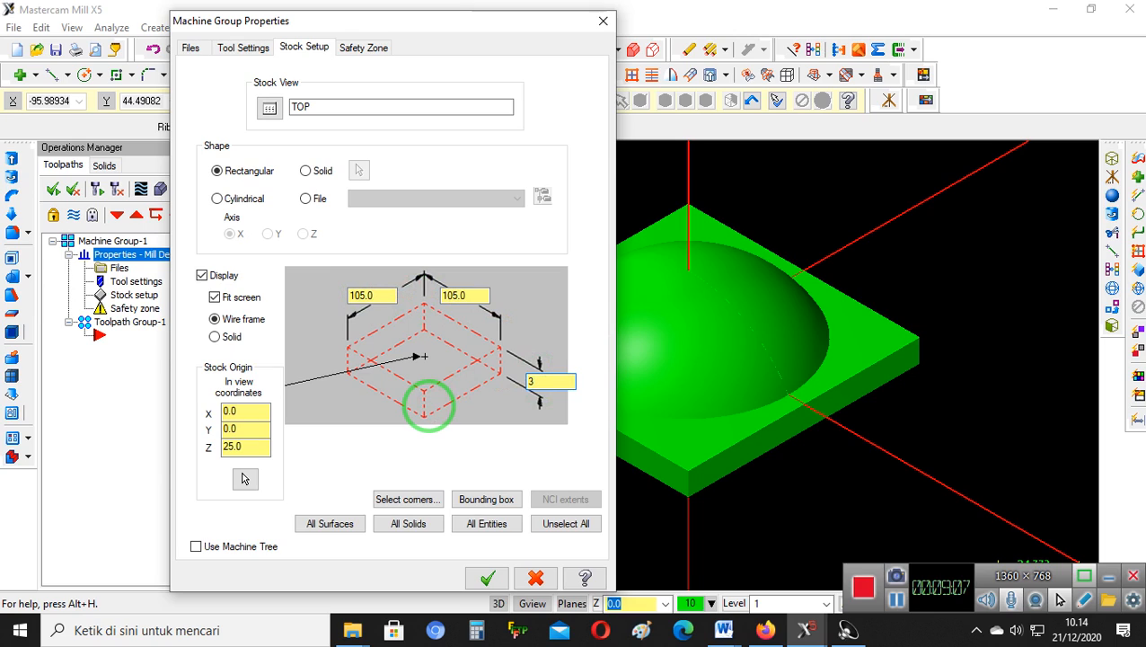
pyautogui.write('6')
# Set the stock origin's Z to 25.5, apply the stock setup and check the stock boundary from the front
pyautogui.moveTo(245, 446); pyautogui.dragTo(235, 442)
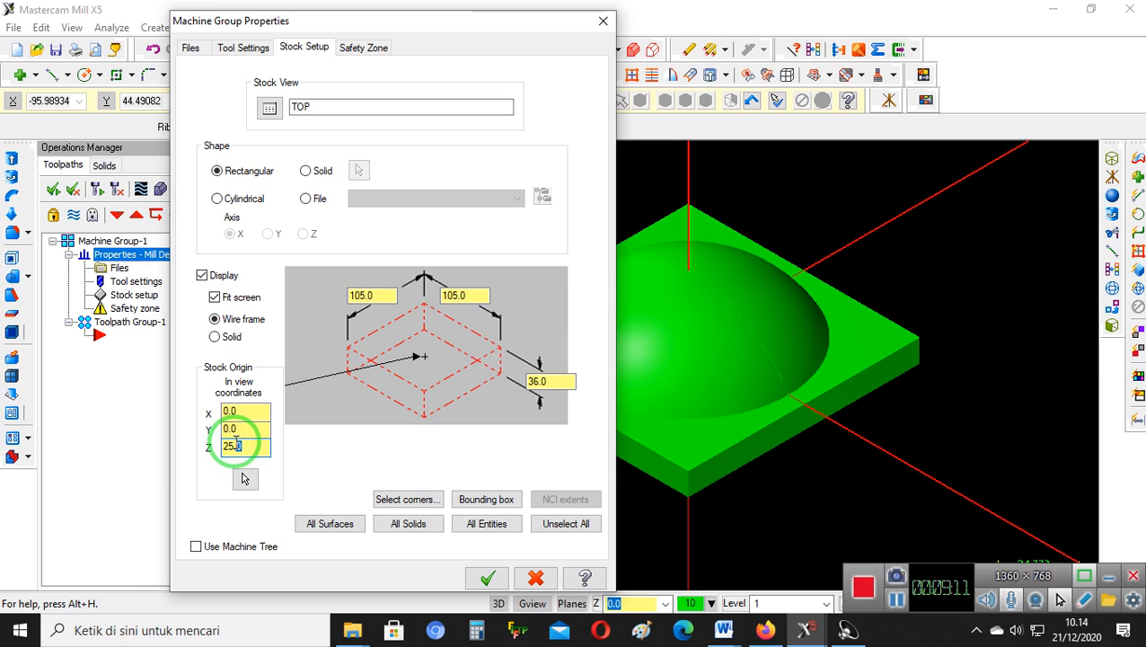
pyautogui.write('5')
pyautogui.click(486, 578)
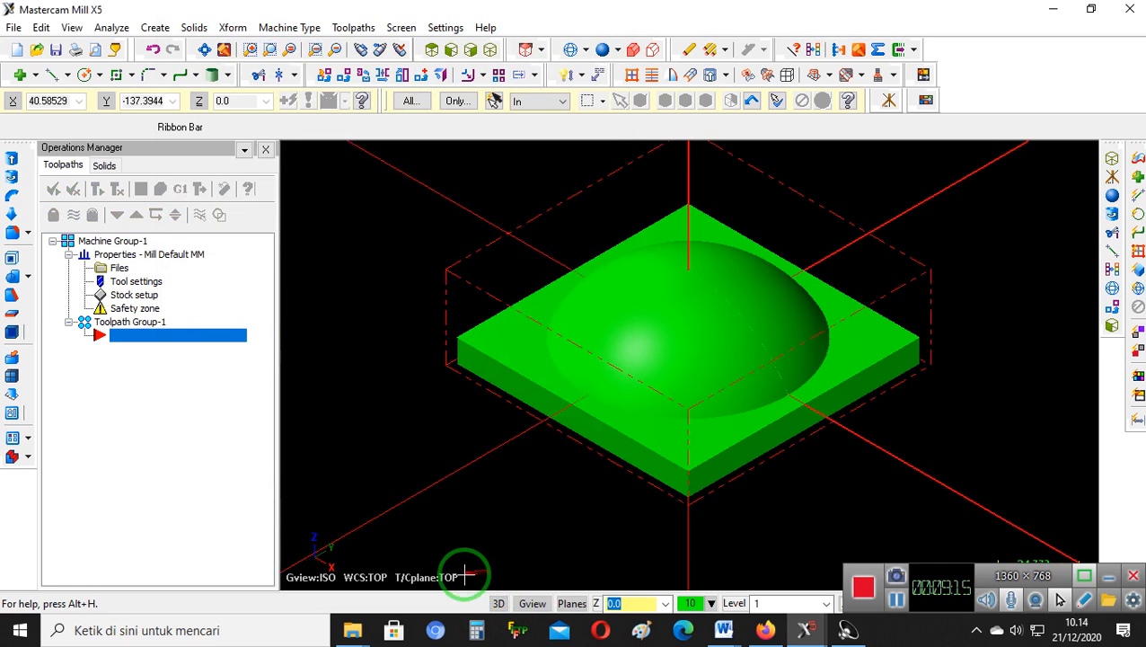
pyautogui.click(451, 50)
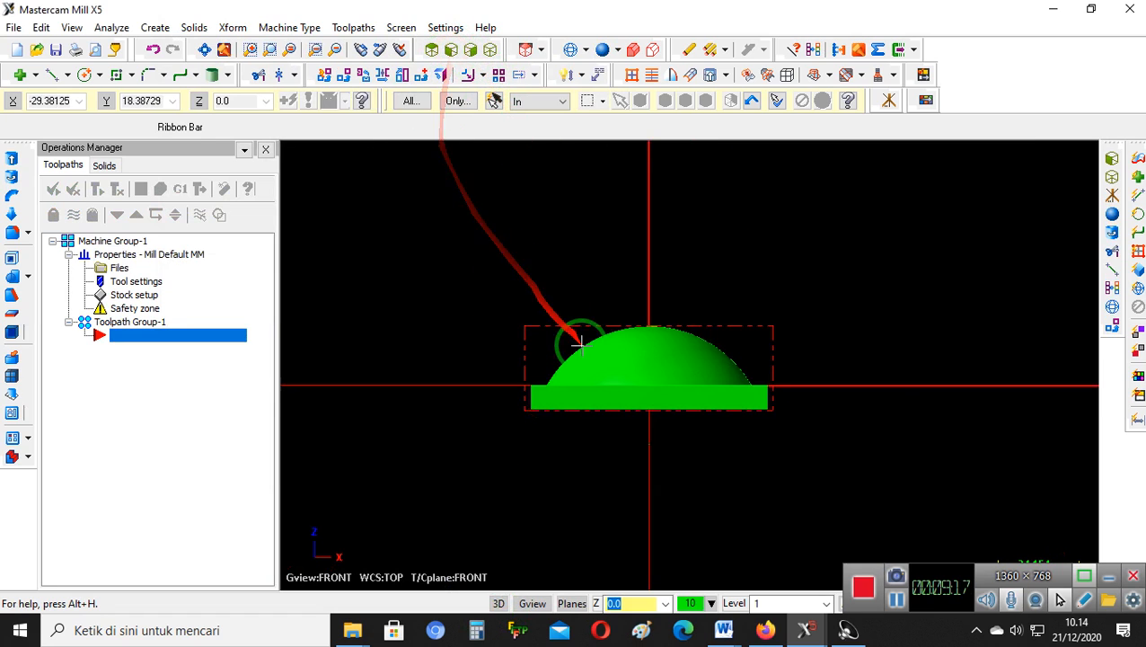
pyautogui.scroll(4, 620, 343)
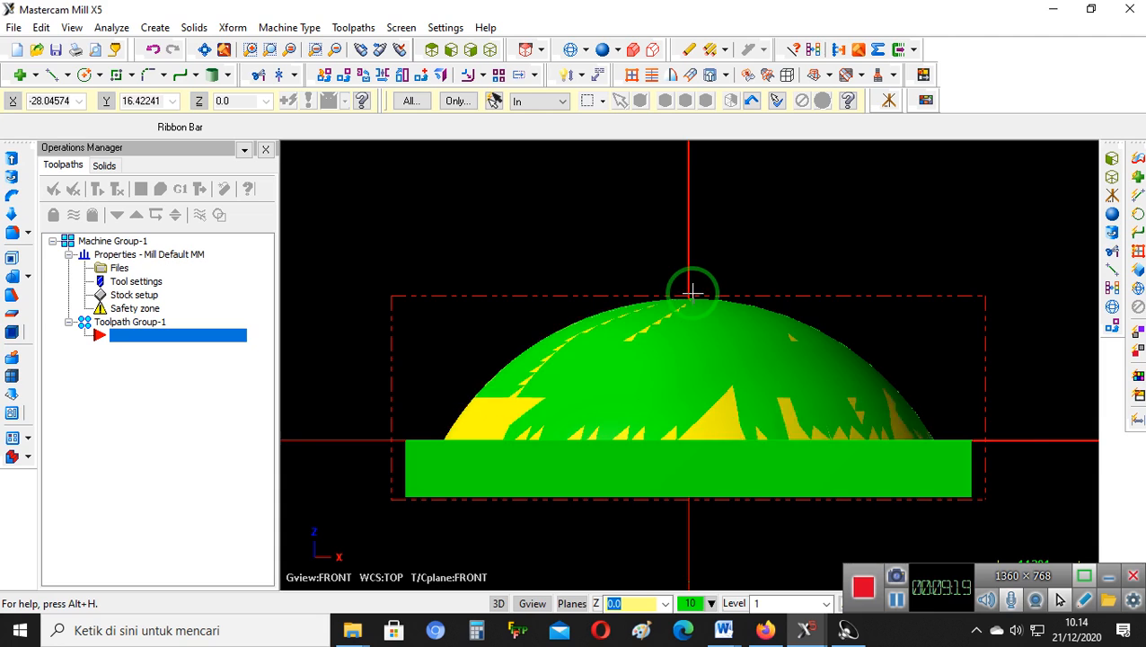
pyautogui.scroll(1, 698, 429)
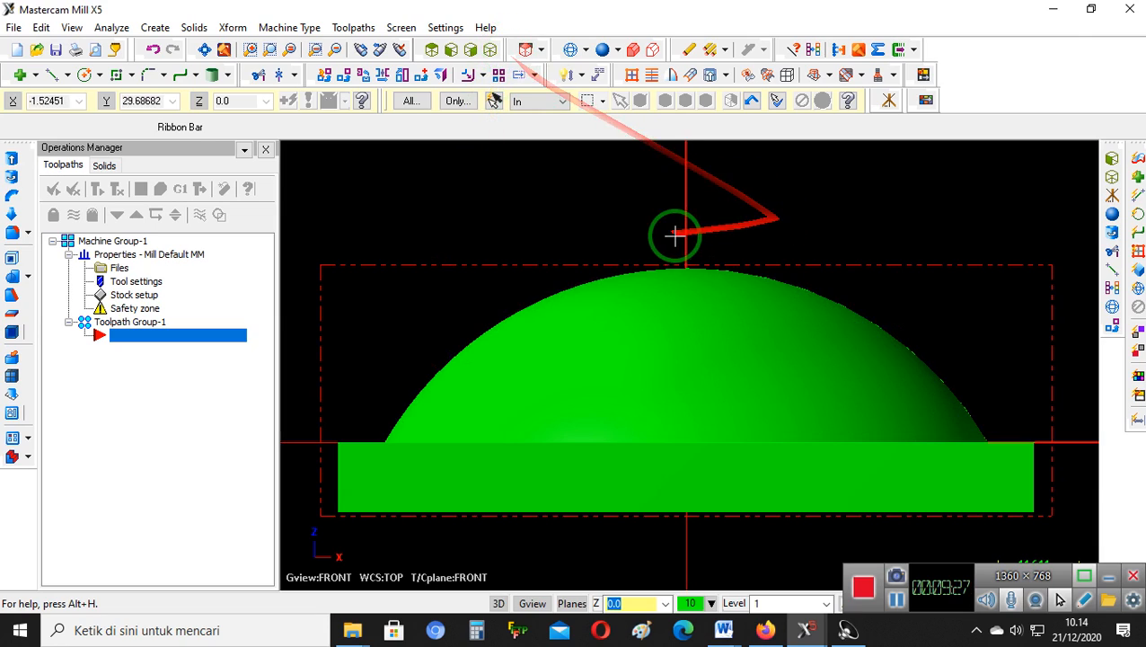
pyautogui.click(489, 49)
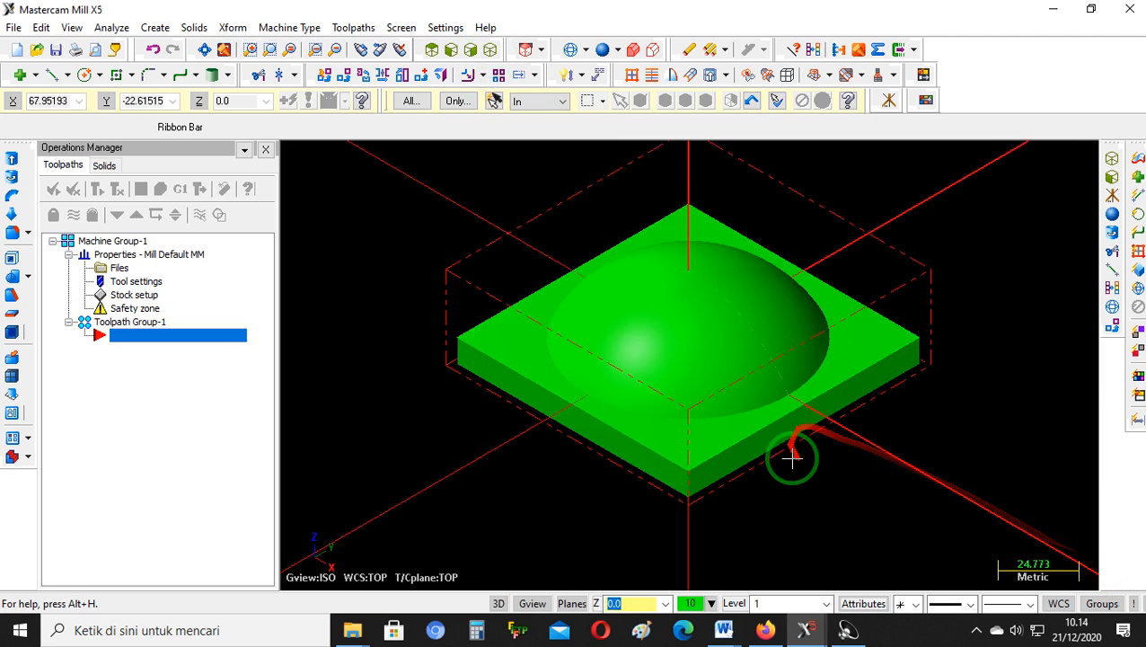
pyautogui.scroll(-3, 552, 501)
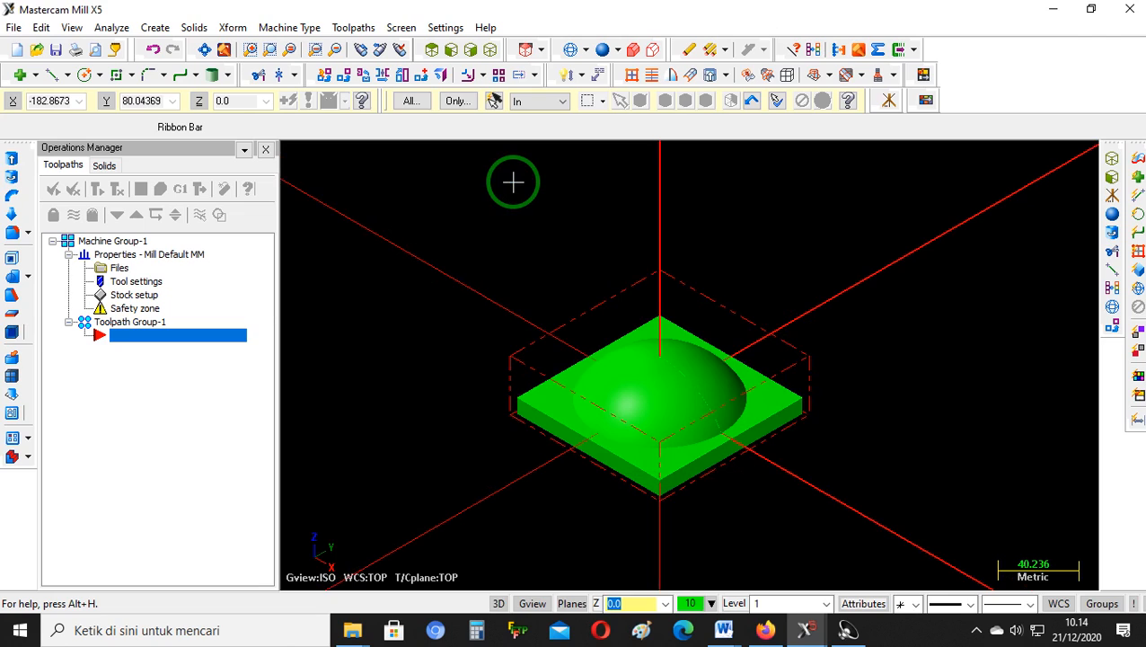
pyautogui.click(362, 25)
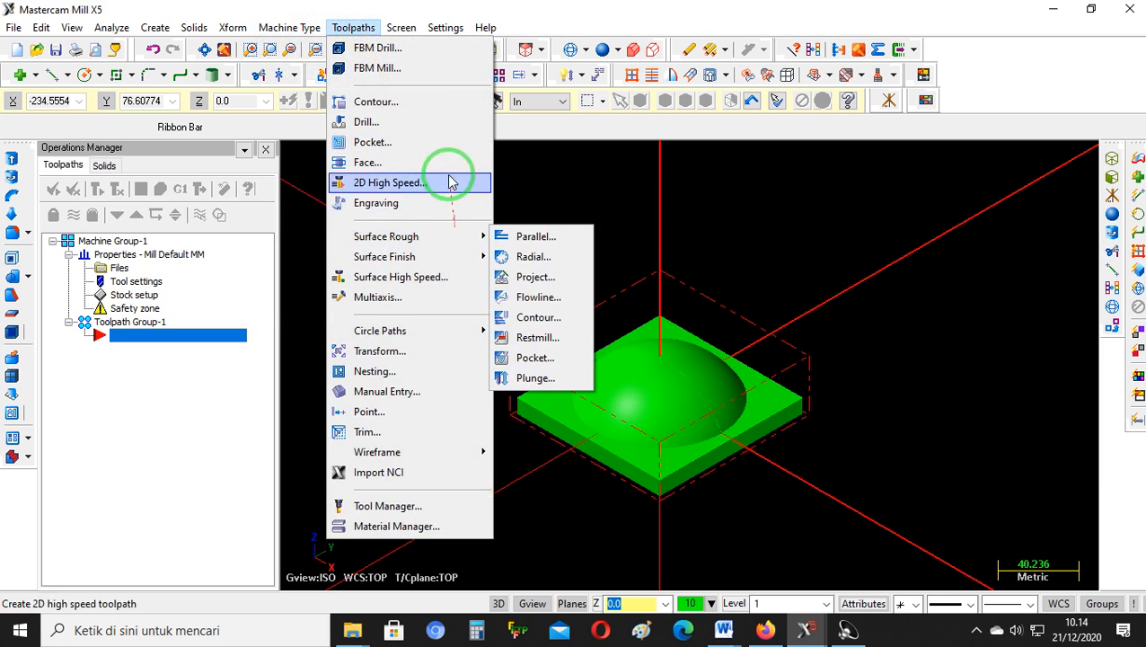
pyautogui.moveTo(425, 241)
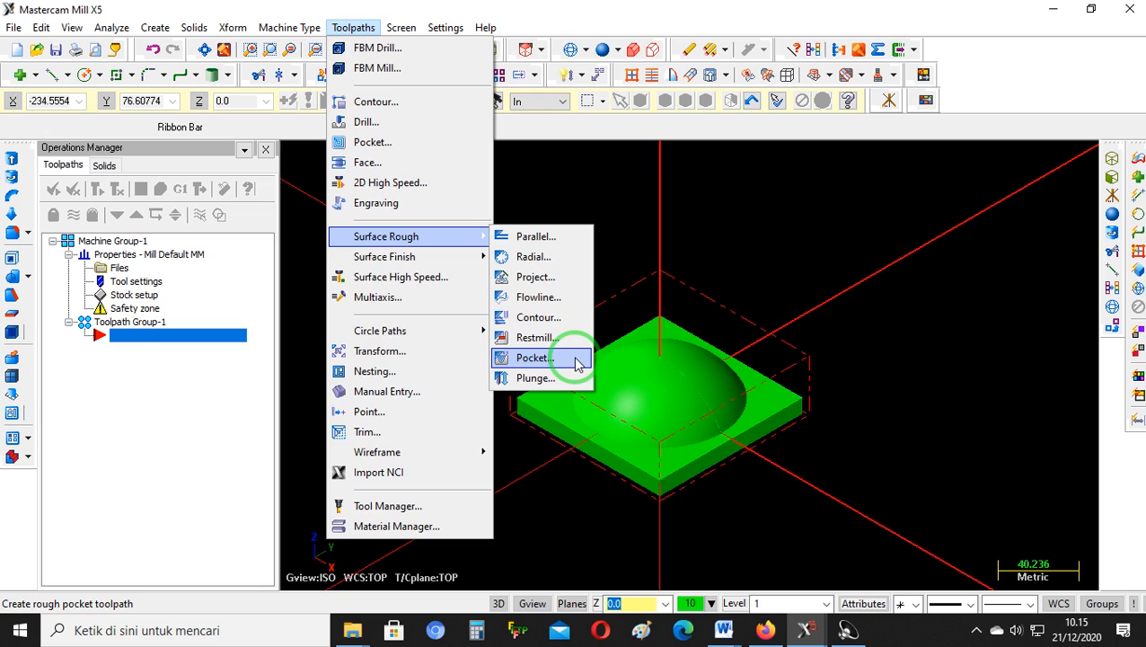
pyautogui.click(685, 295)
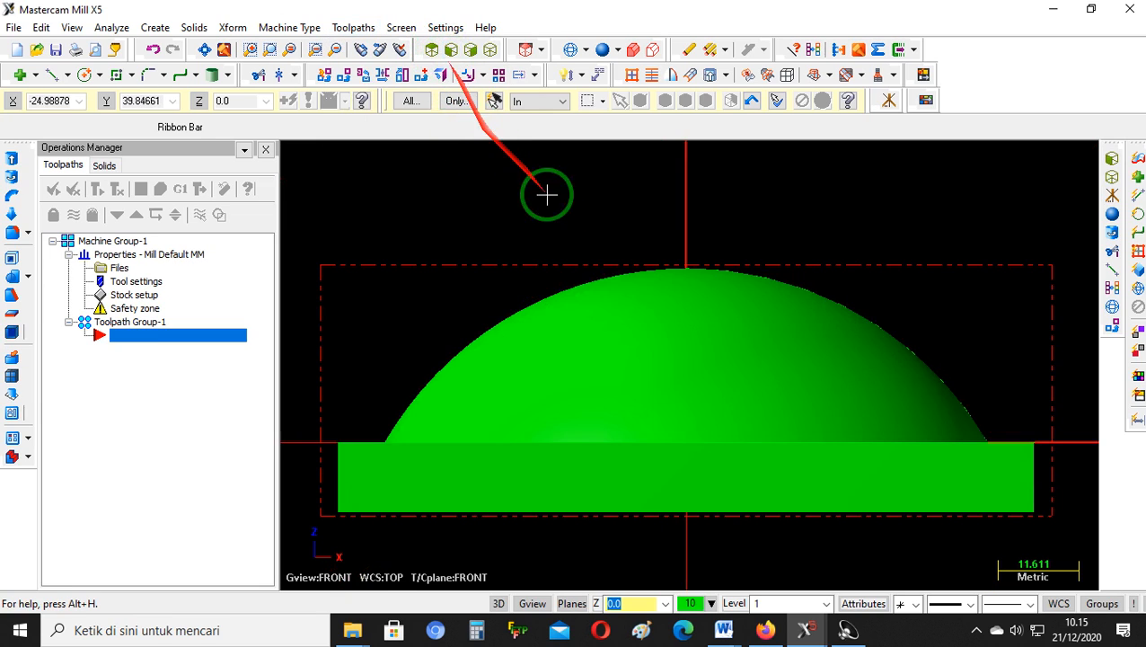
# In the top view, draw a rectangle centred on the origin that extends slightly beyond the stock boundary on all sides
pyautogui.click(432, 50)
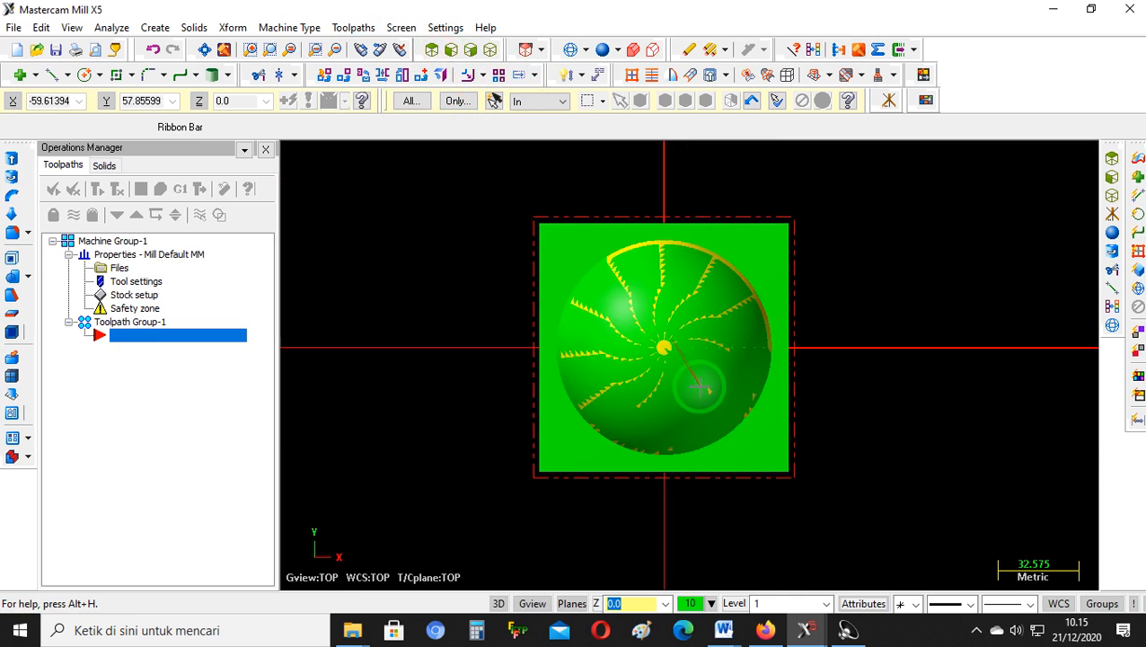
pyautogui.scroll(-1, 700, 385)
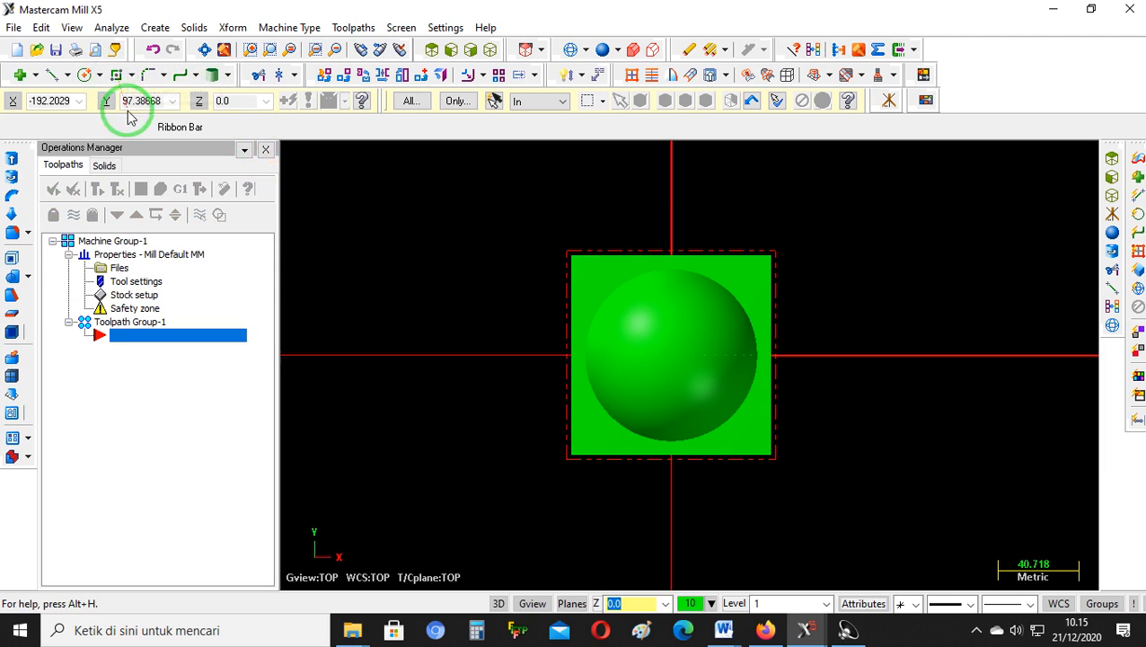
pyautogui.click(115, 76)
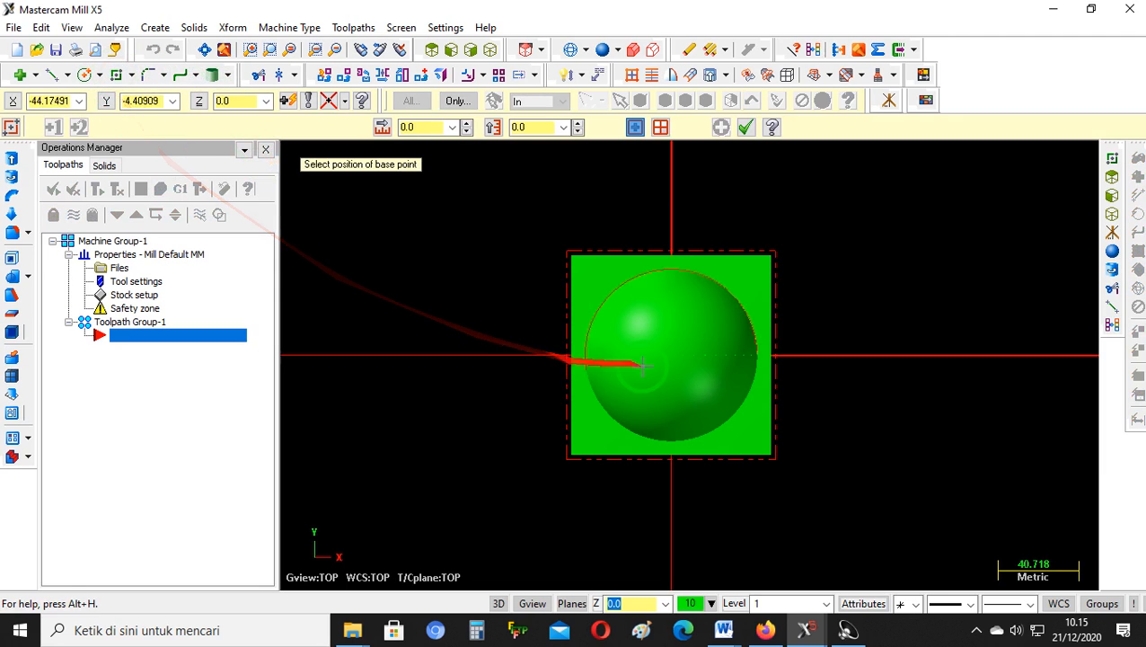
pyautogui.click(673, 357)
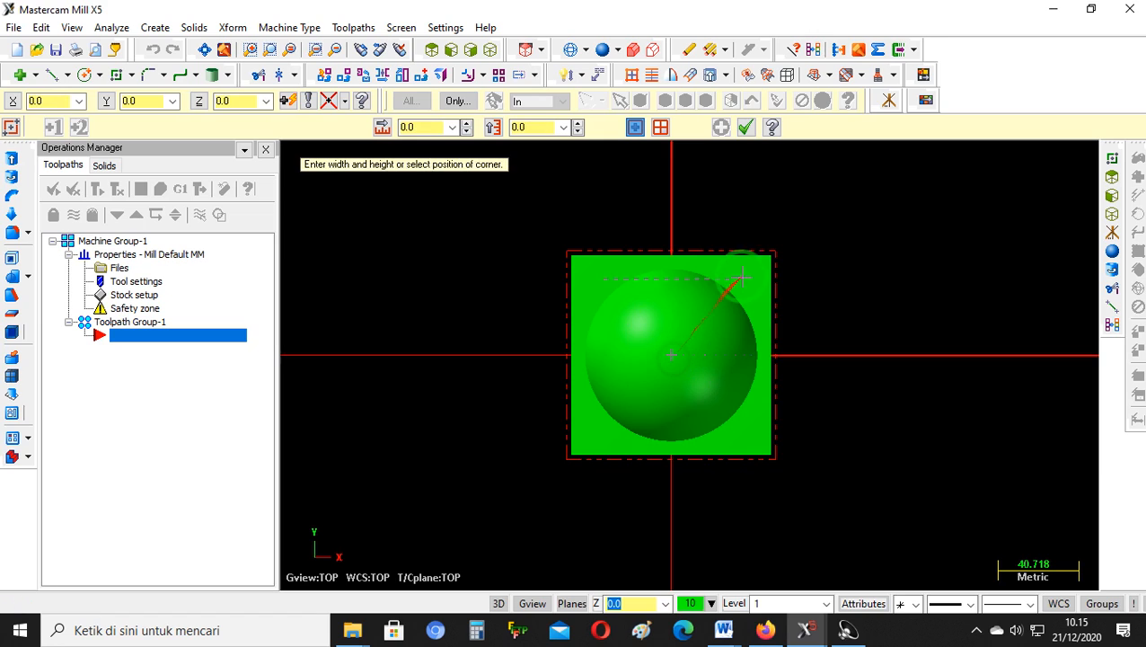
pyautogui.click(793, 235)
pyautogui.click(745, 127)
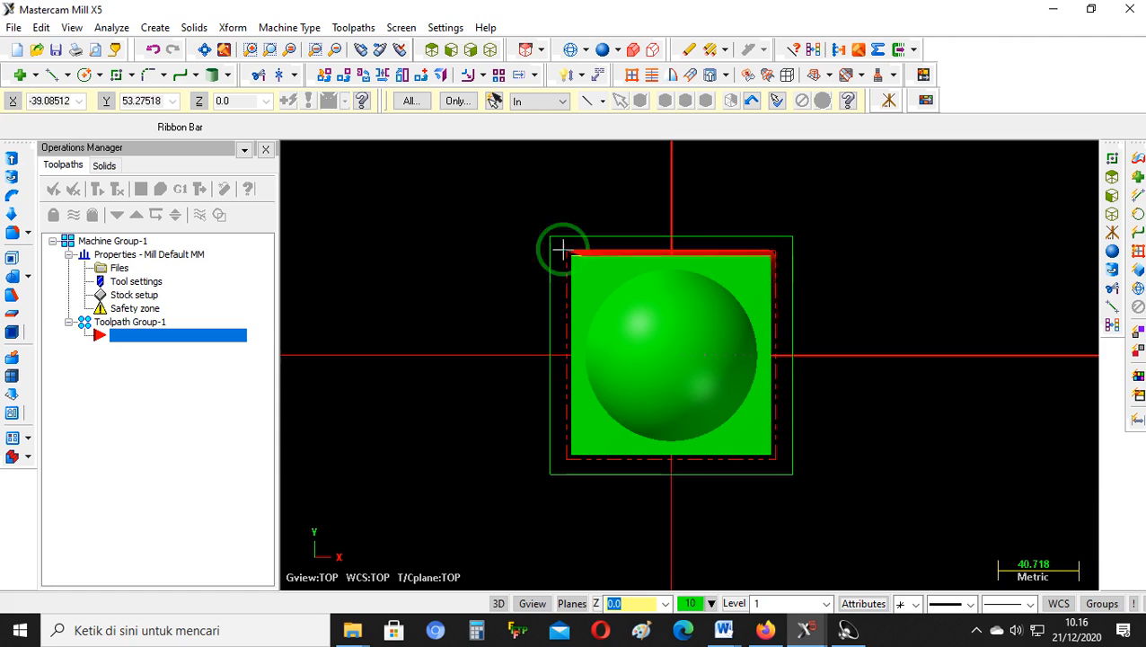
# Start a surface rough pocket toolpath and name the NC file T
pyautogui.click(486, 51)
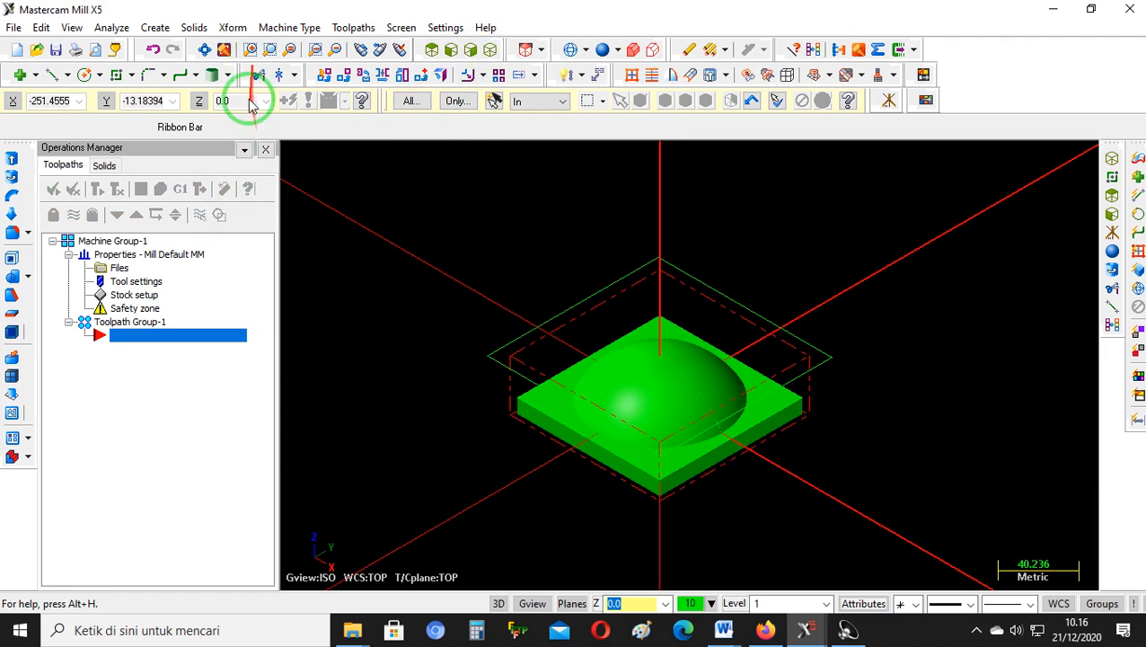
pyautogui.click(351, 30)
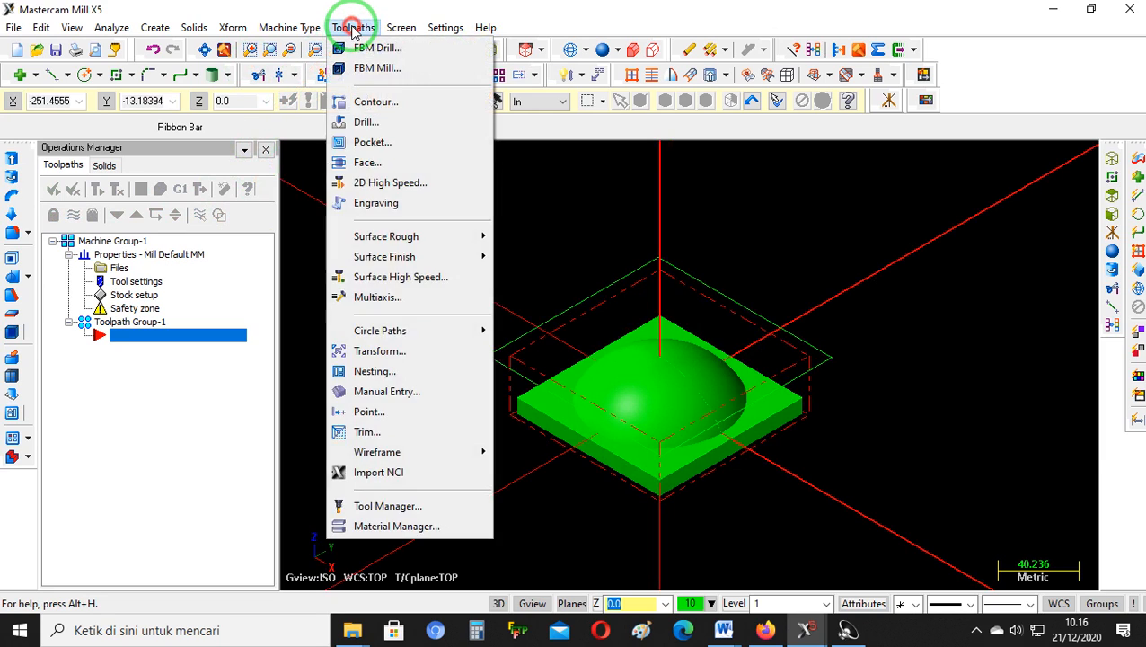
pyautogui.moveTo(416, 238)
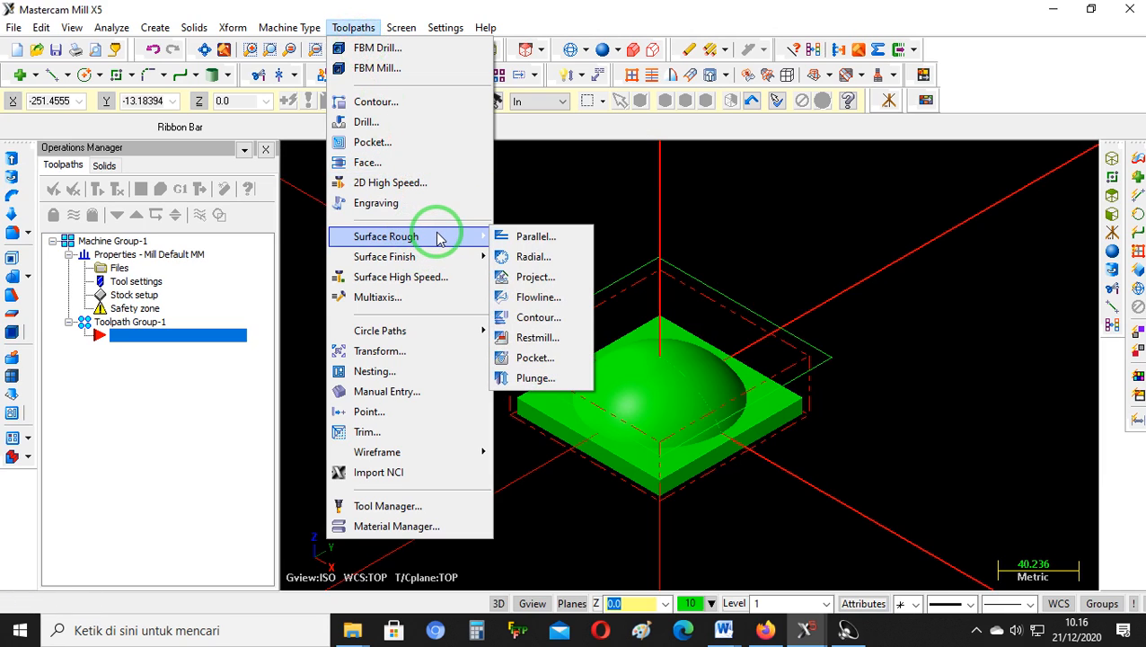
pyautogui.click(535, 358)
pyautogui.write('T')
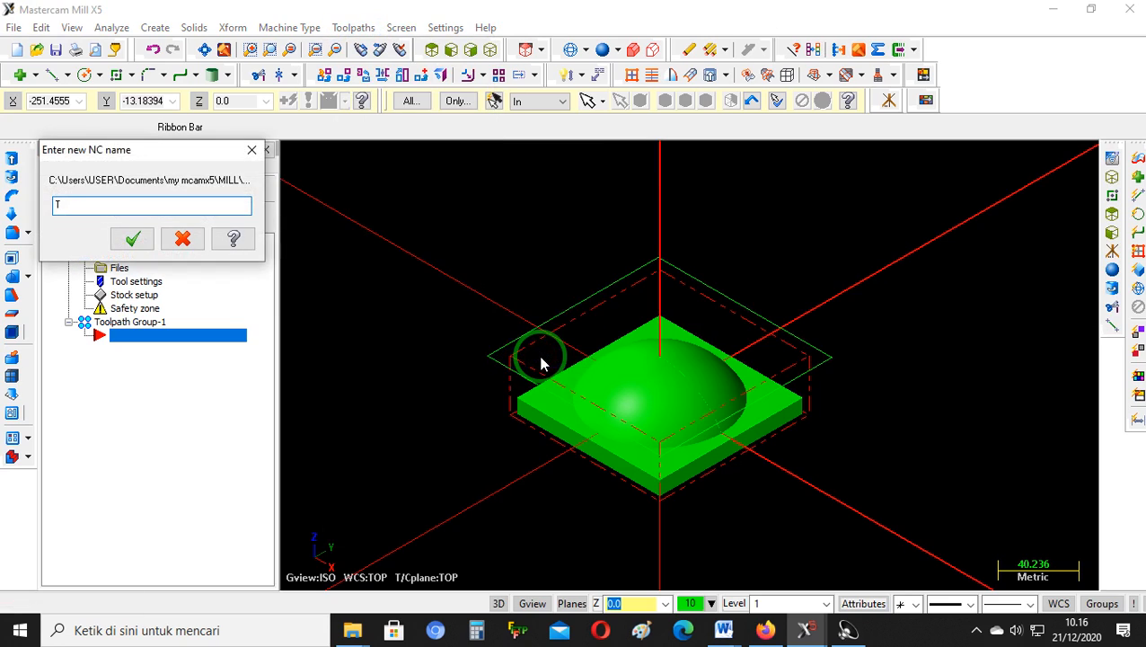
pyautogui.click(135, 238)
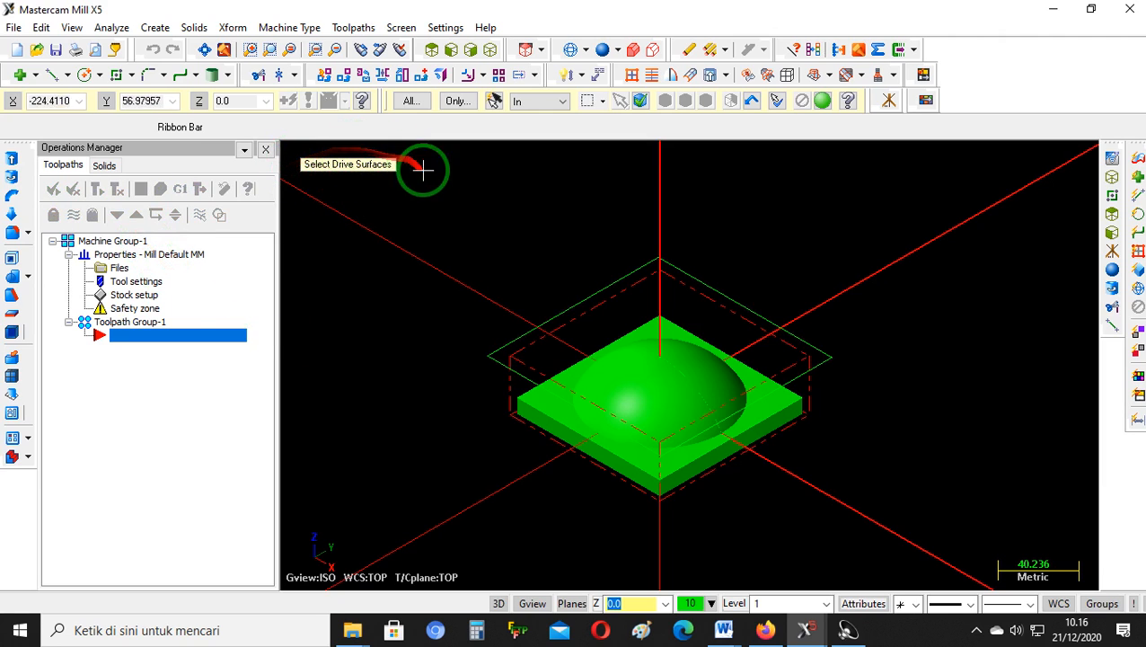
# Choose the square plate and the dome solids as the drive surfaces and accept the selection
pyautogui.click(555, 414)
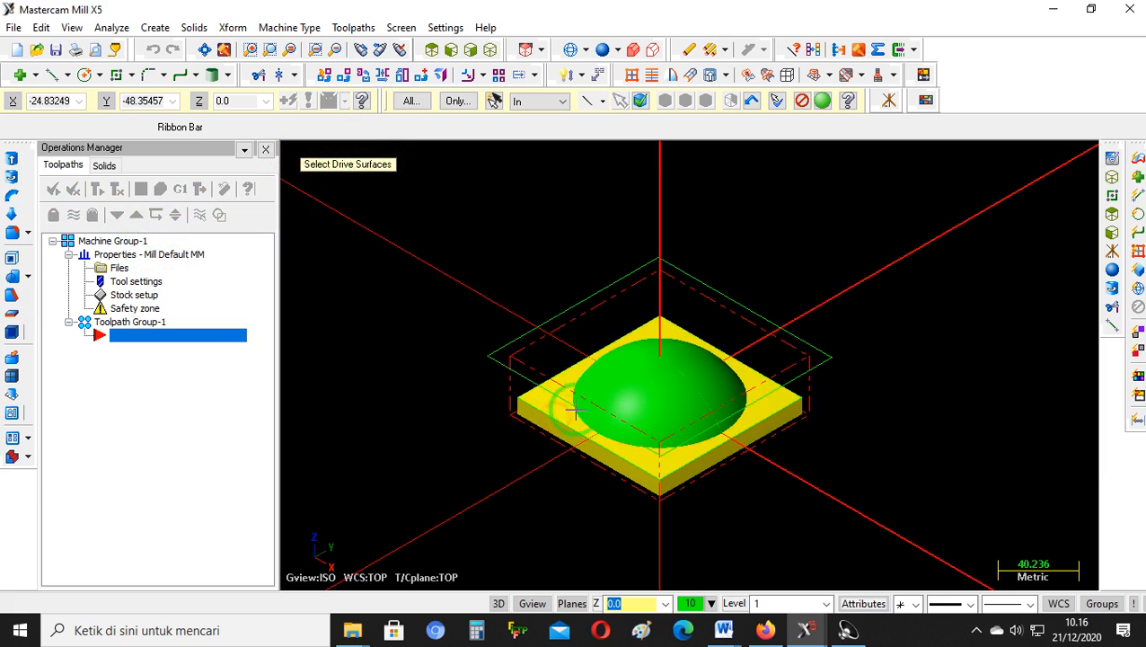
pyautogui.click(618, 391)
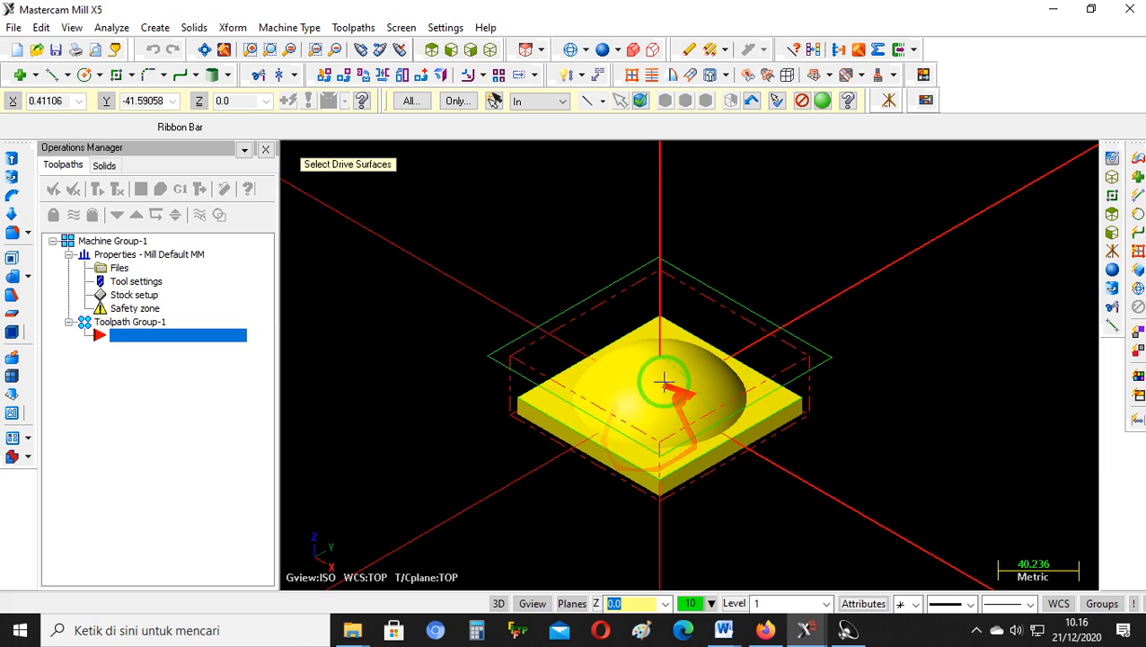
pyautogui.click(823, 102)
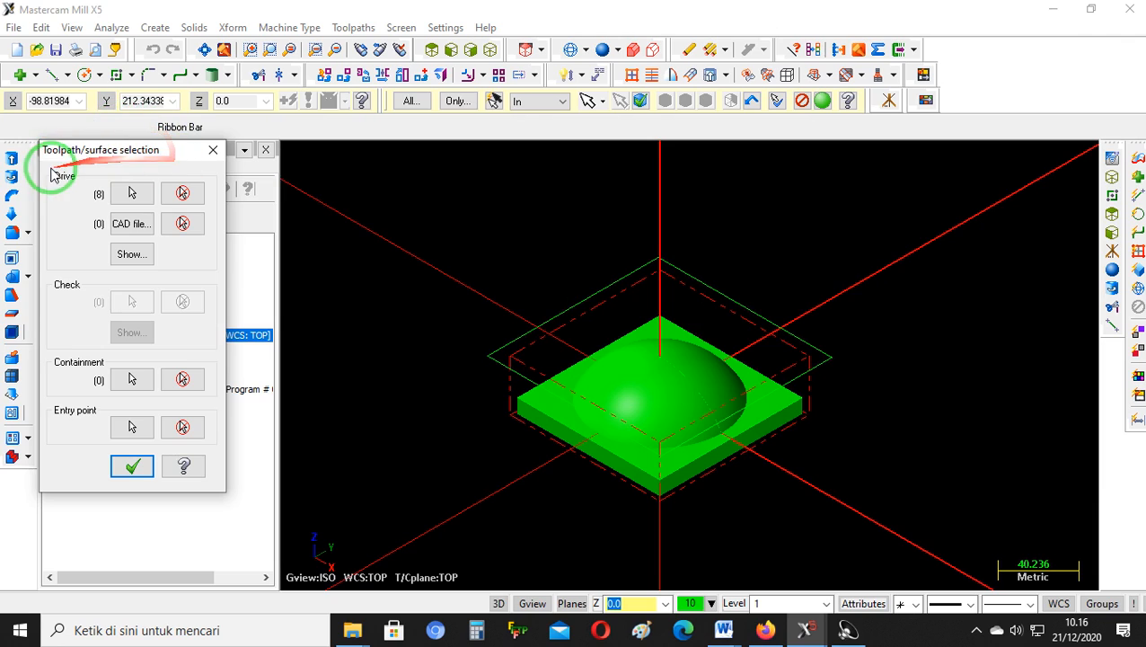
# Chain the rectangle around the stock as the tool containment boundary and accept the toolpath's surface selection
pyautogui.click(131, 379)
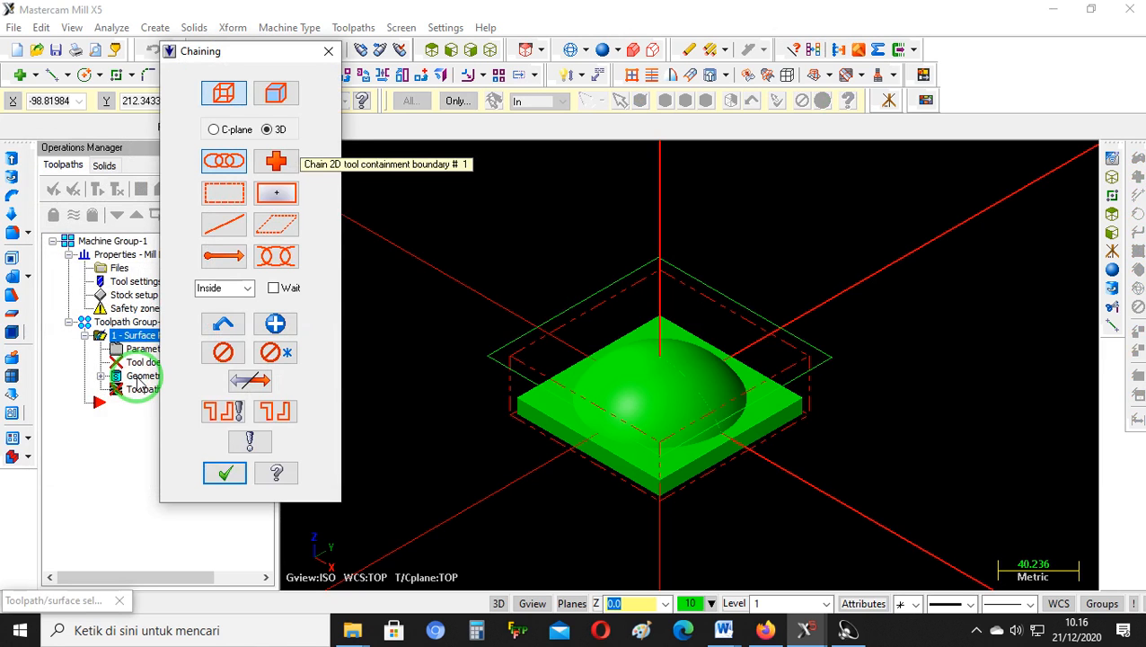
pyautogui.click(481, 360)
pyautogui.click(227, 472)
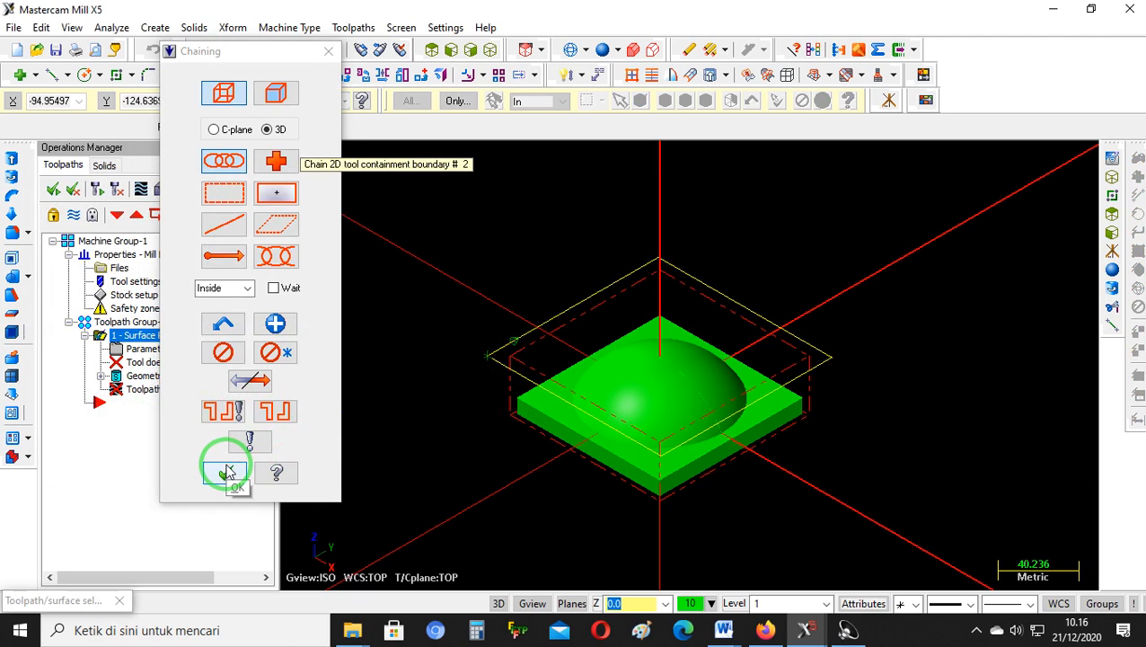
pyautogui.click(141, 464)
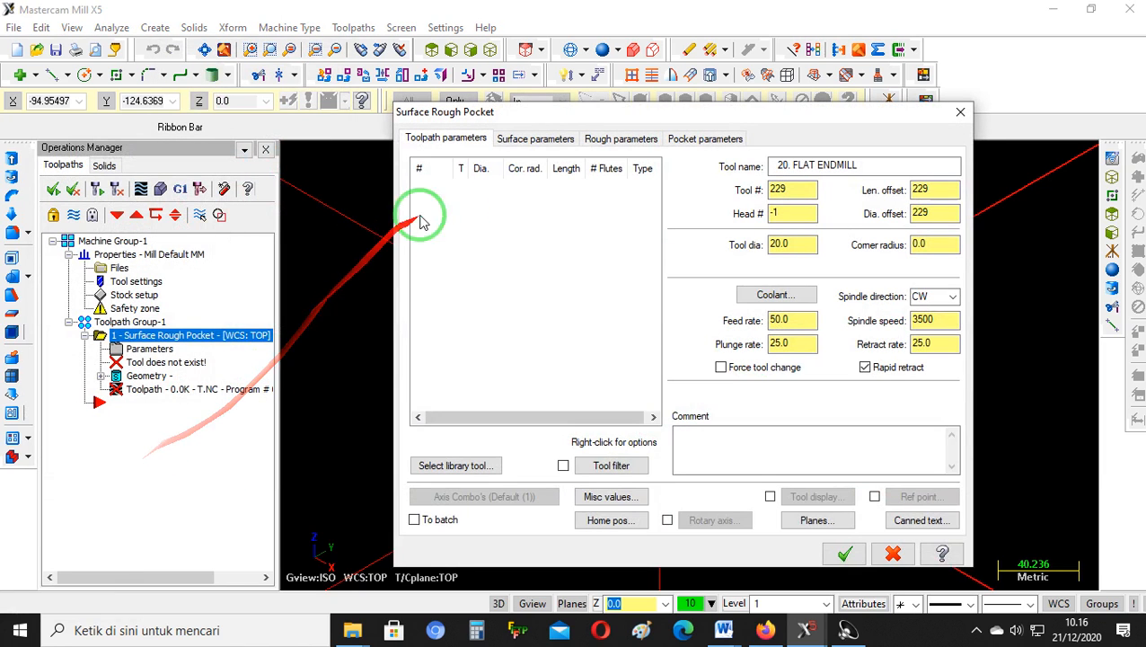
# Create a new flat end mill as tool number 1 with a 10 mm diameter for the rough pocket toolpath
pyautogui.rightClick(488, 196)
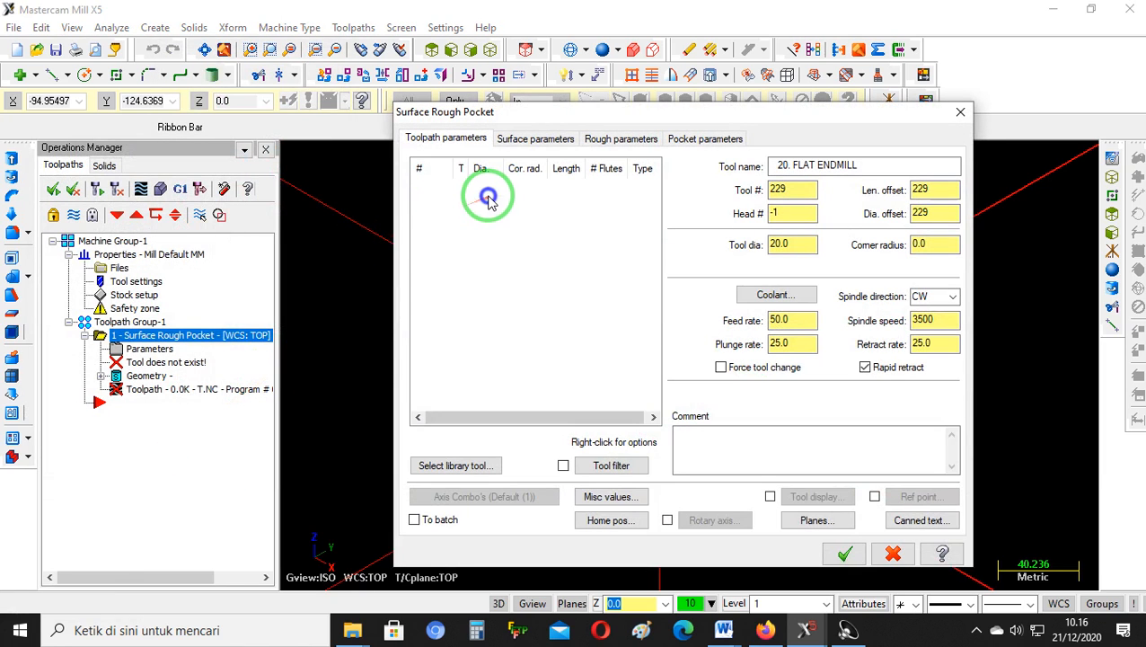
pyautogui.click(586, 206)
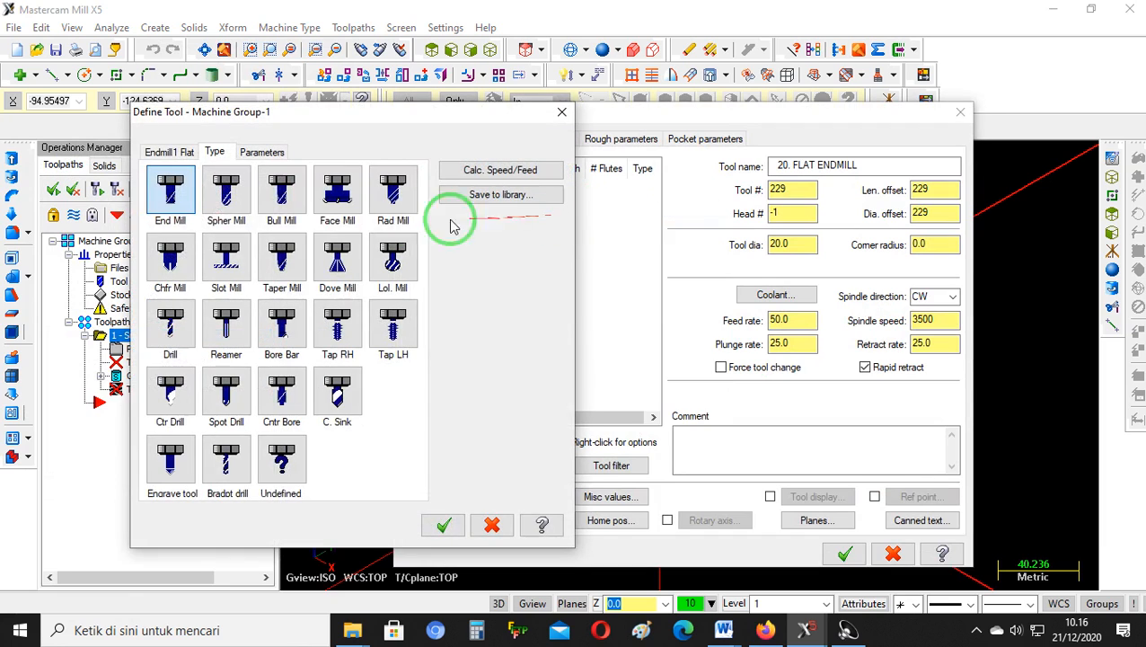
pyautogui.click(187, 208)
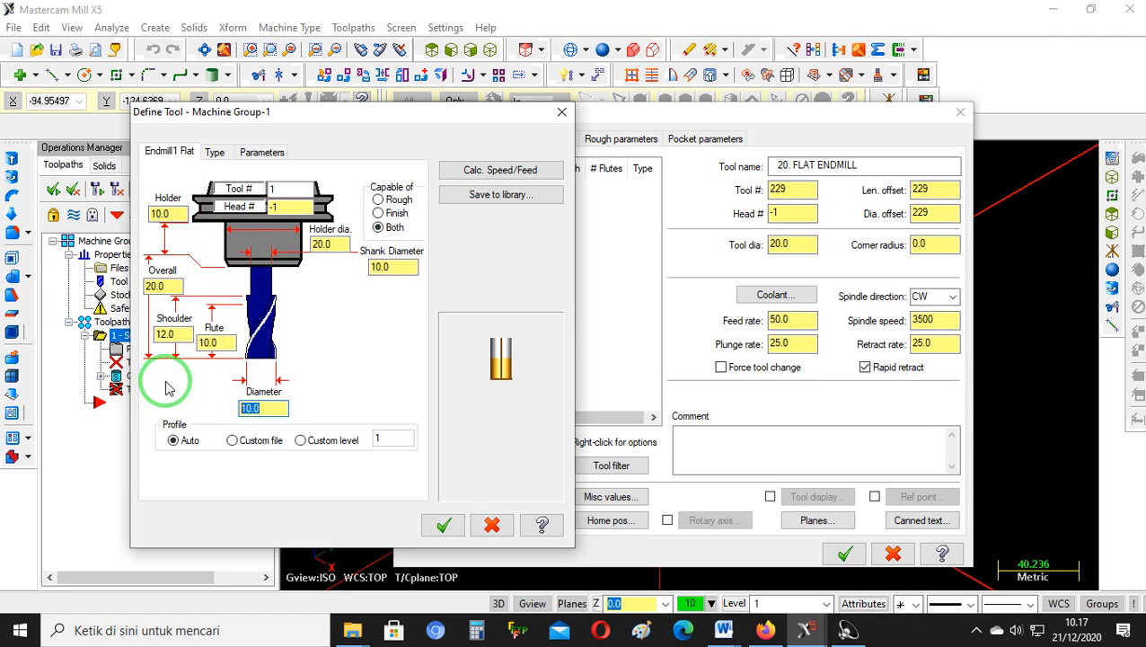
pyautogui.click(291, 189)
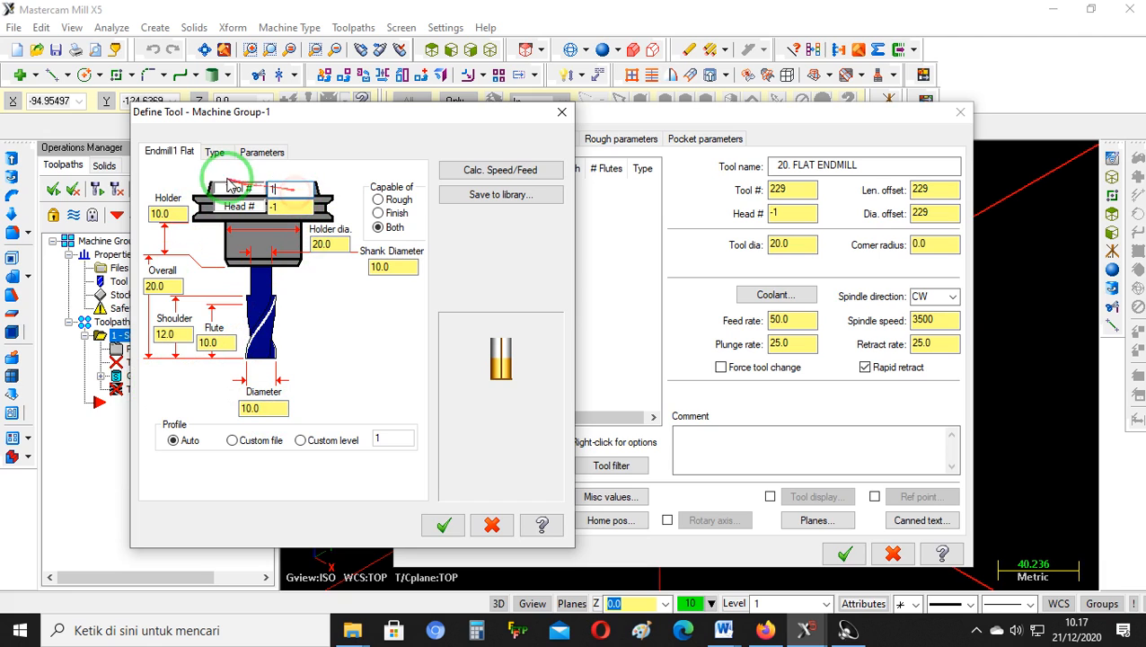
pyautogui.click(437, 528)
pyautogui.click(366, 411)
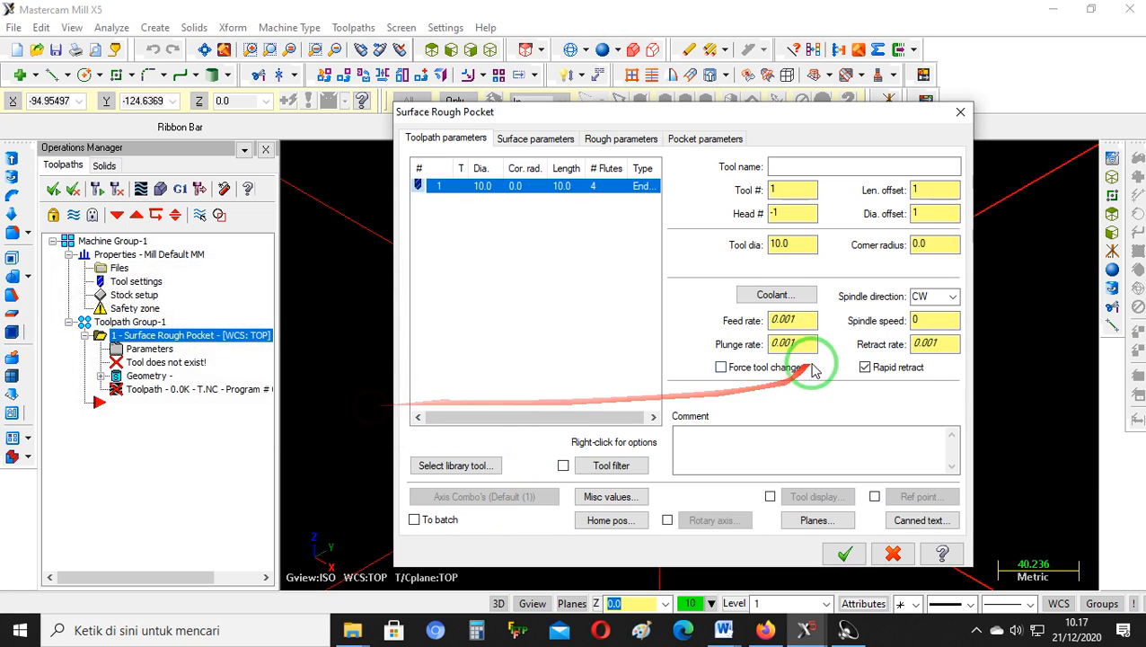
# Turn on flood coolant for the rough pocket toolpath
pyautogui.click(794, 295)
pyautogui.click(216, 179)
pyautogui.click(202, 201)
pyautogui.click(218, 425)
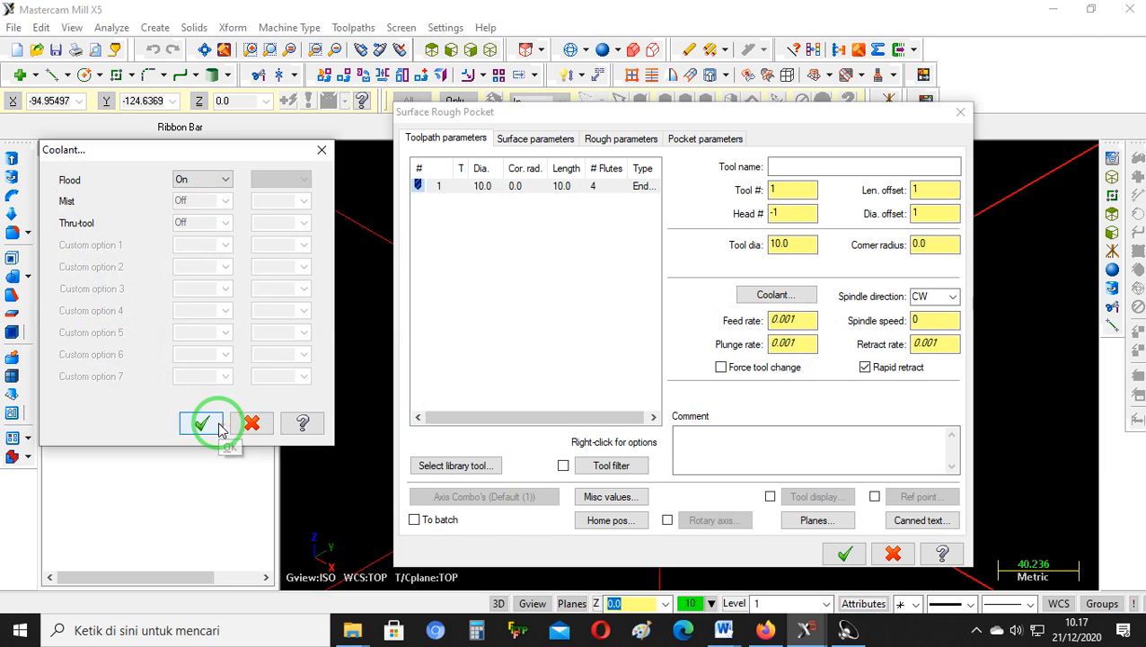
# Set the spindle speed to 2000, feed rate to 600, plunge rate to 300 and retract rate to 1000
pyautogui.click(930, 320)
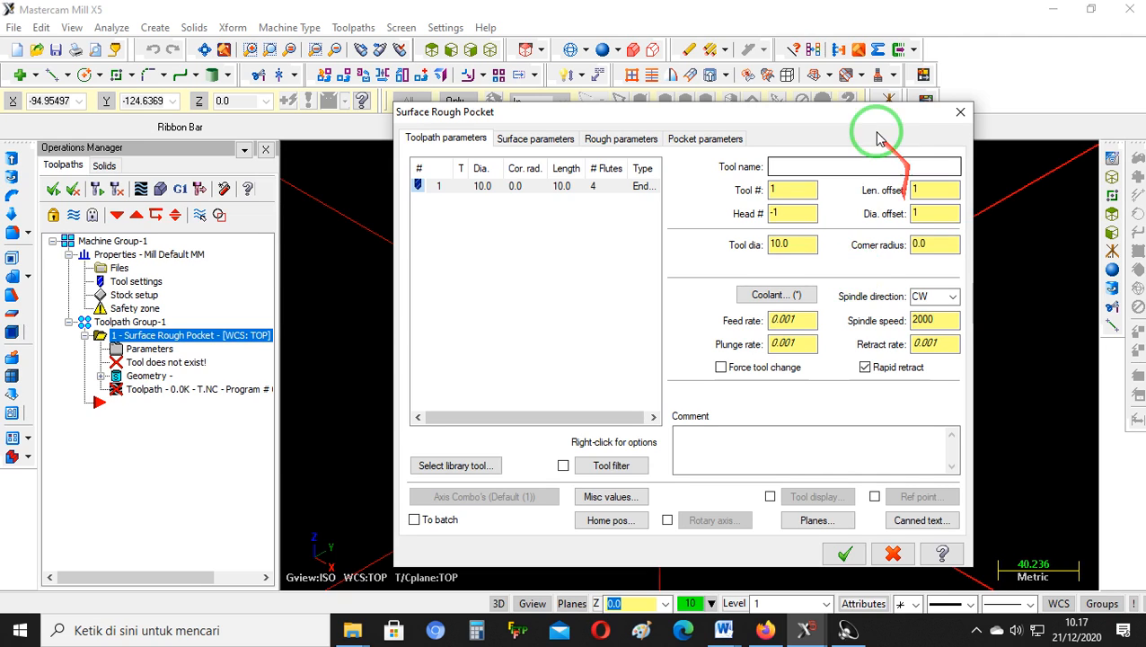
pyautogui.moveTo(813, 321); pyautogui.dragTo(700, 312)
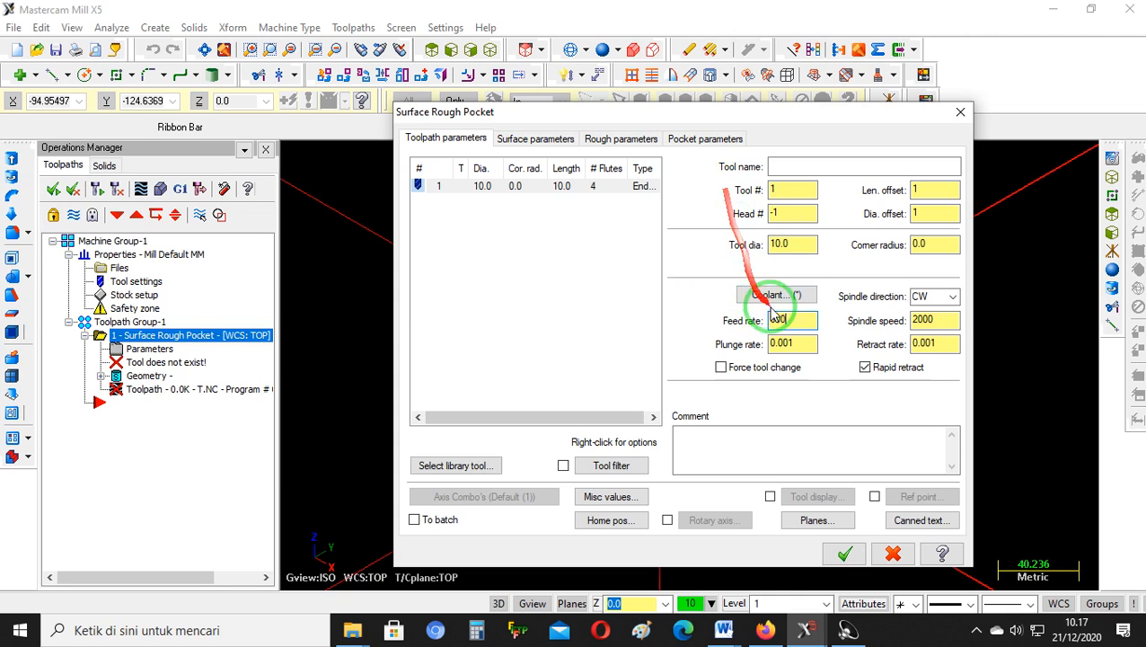
pyautogui.moveTo(802, 343); pyautogui.dragTo(719, 351)
pyautogui.write('300')
pyautogui.moveTo(951, 343); pyautogui.dragTo(815, 342)
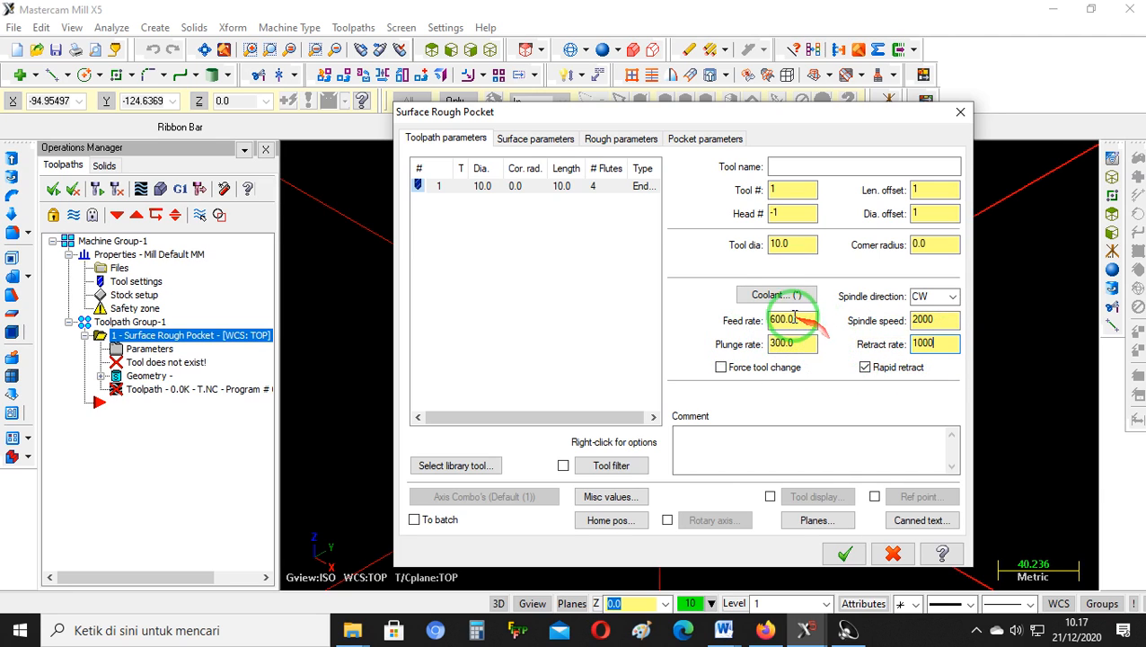
# Set the rough pocket's retract height to 5 absolute and its feed plane to 2 absolute
pyautogui.click(535, 139)
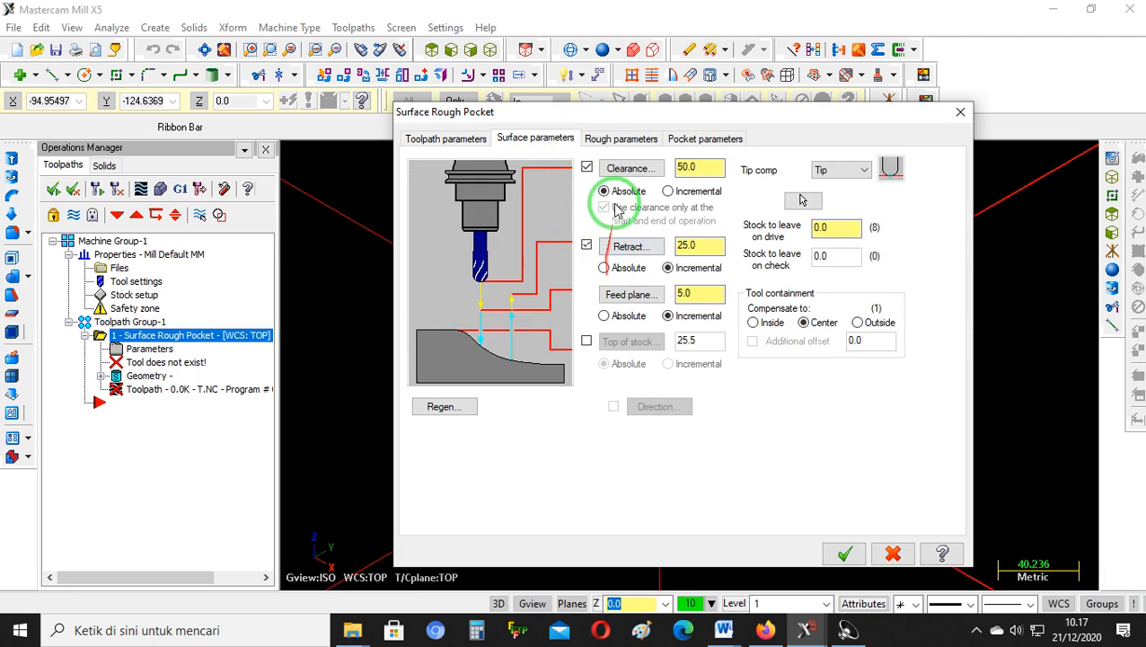
pyautogui.click(537, 144)
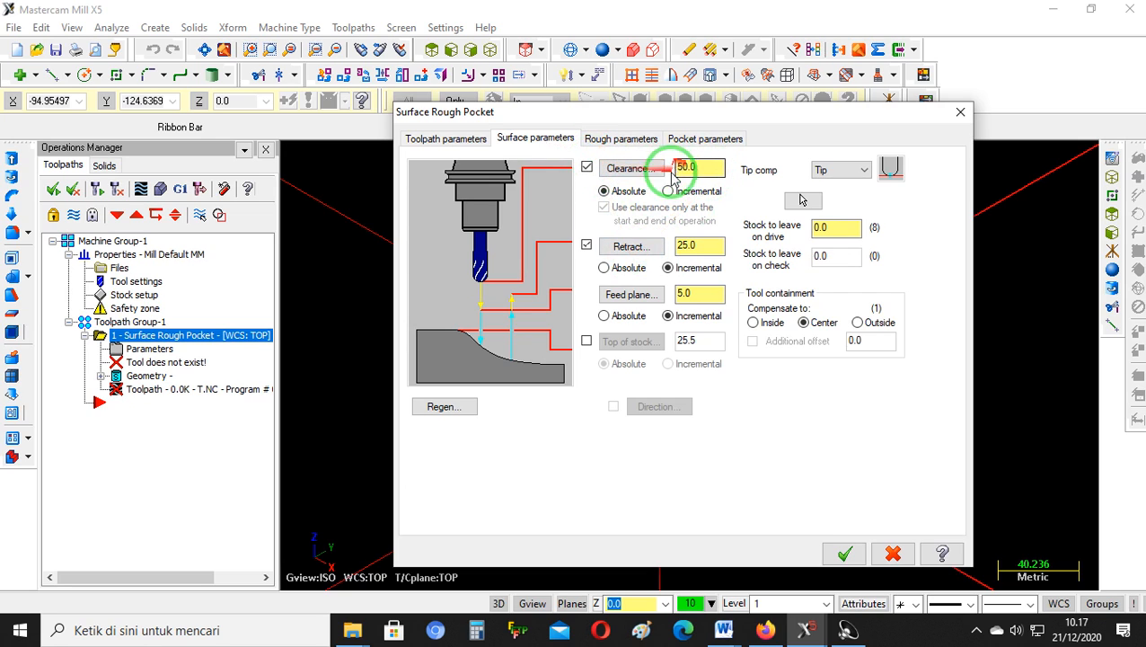
pyautogui.click(605, 267)
pyautogui.click(604, 315)
pyautogui.doubleClick(687, 245)
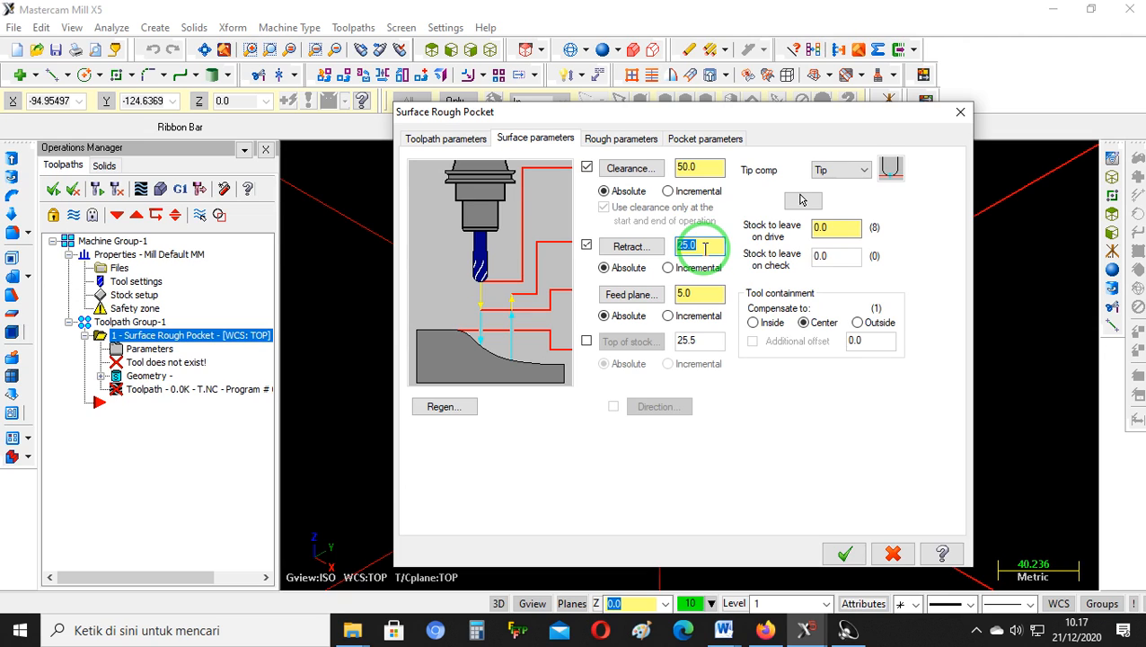
pyautogui.write('5')
pyautogui.doubleClick(684, 294)
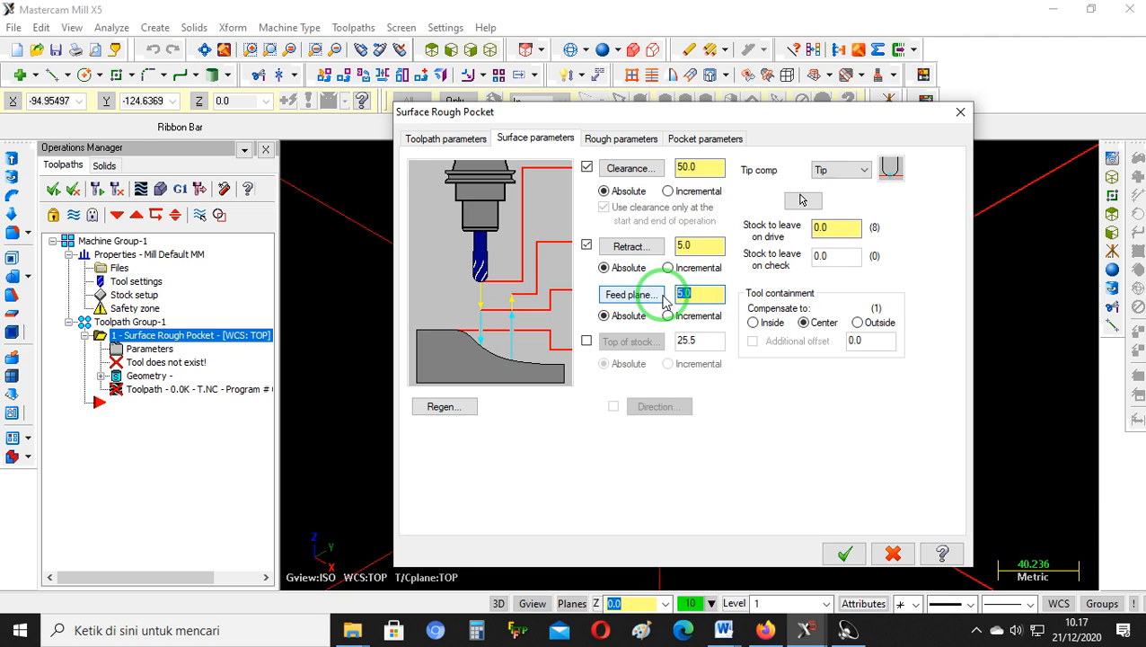
# Set the stock to leave on the drive surfaces to 0.2
pyautogui.doubleClick(841, 227)
pyautogui.click(840, 231)
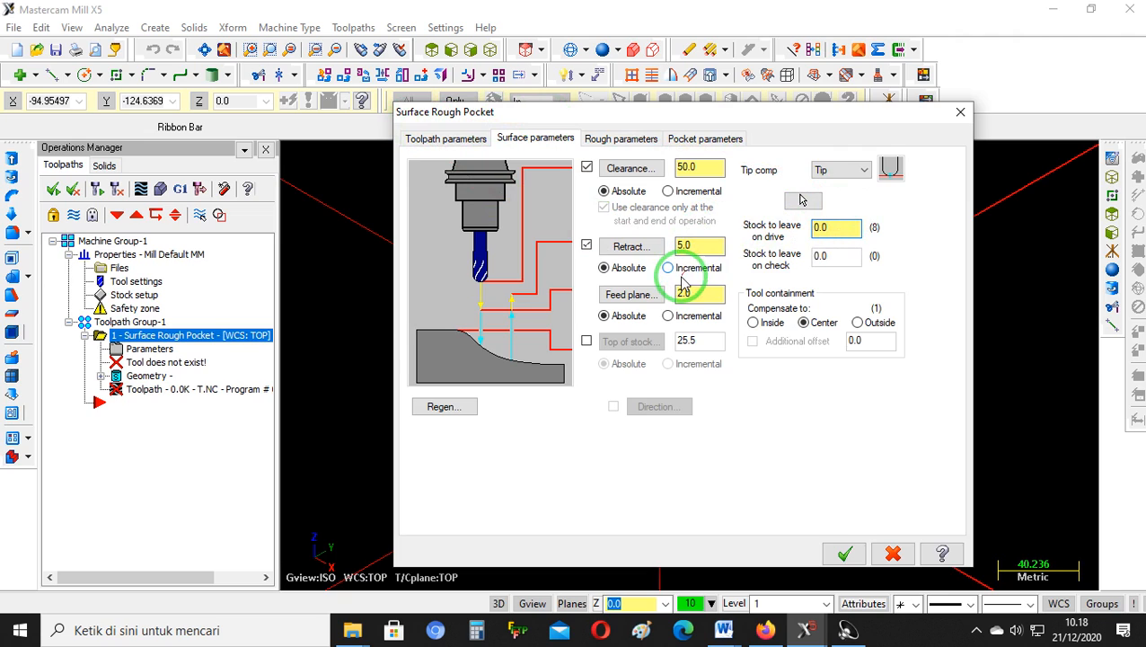
pyautogui.click(820, 227)
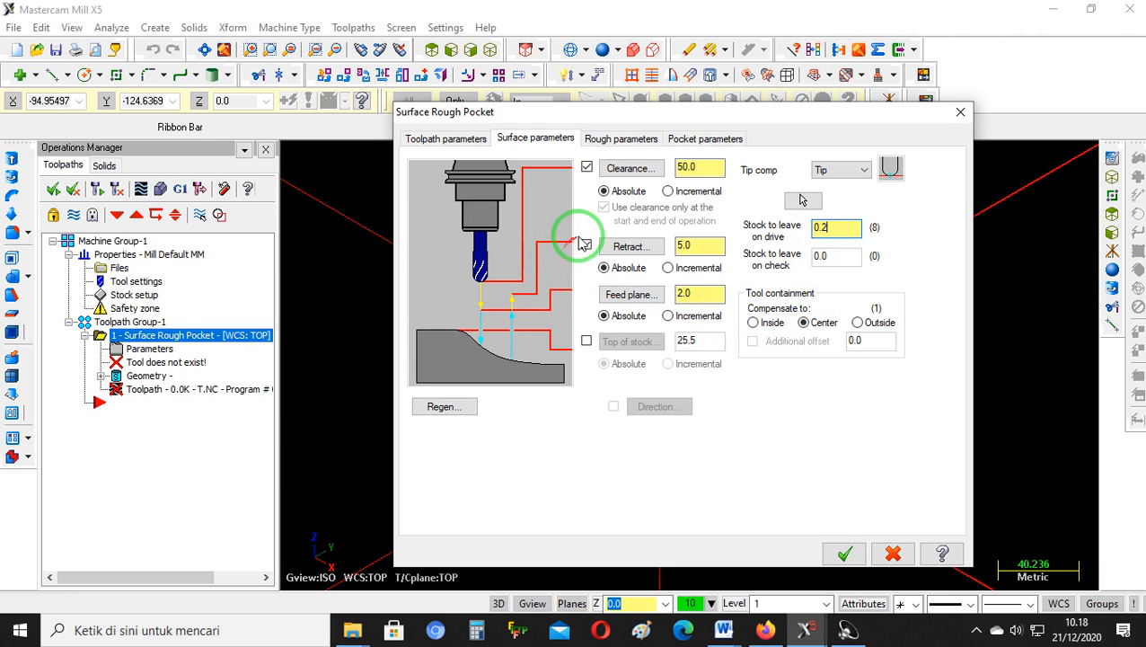
# Set the maximum stepdown to 1 and enable a ramp entry for the rough pocket toolpath
pyautogui.click(623, 140)
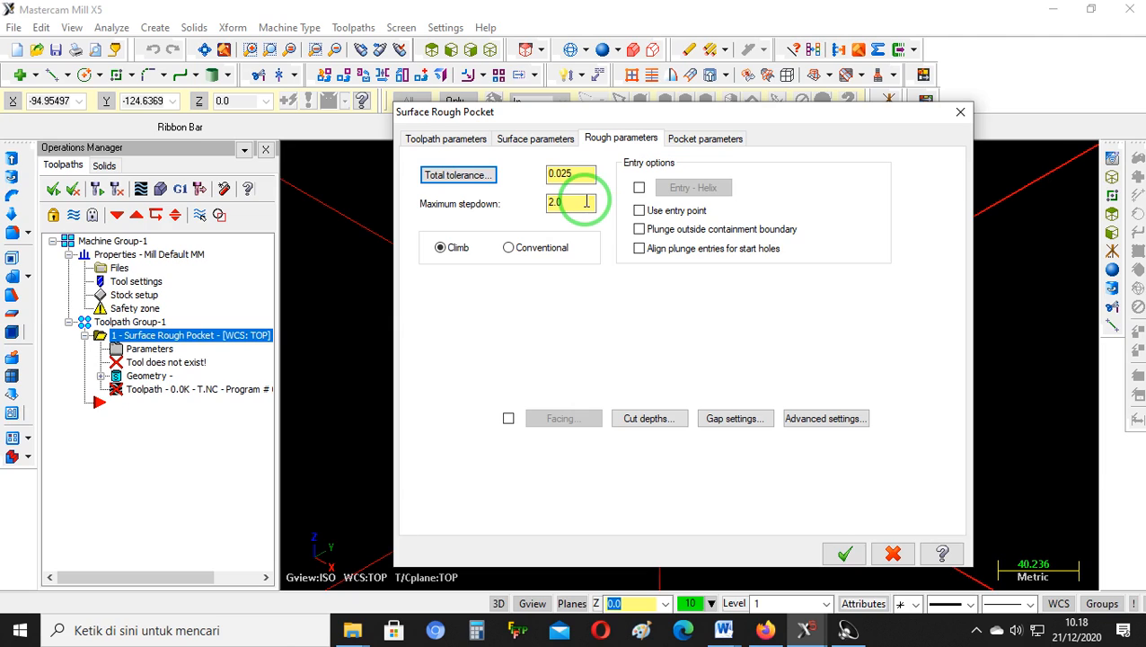
pyautogui.moveTo(585, 202); pyautogui.dragTo(501, 224)
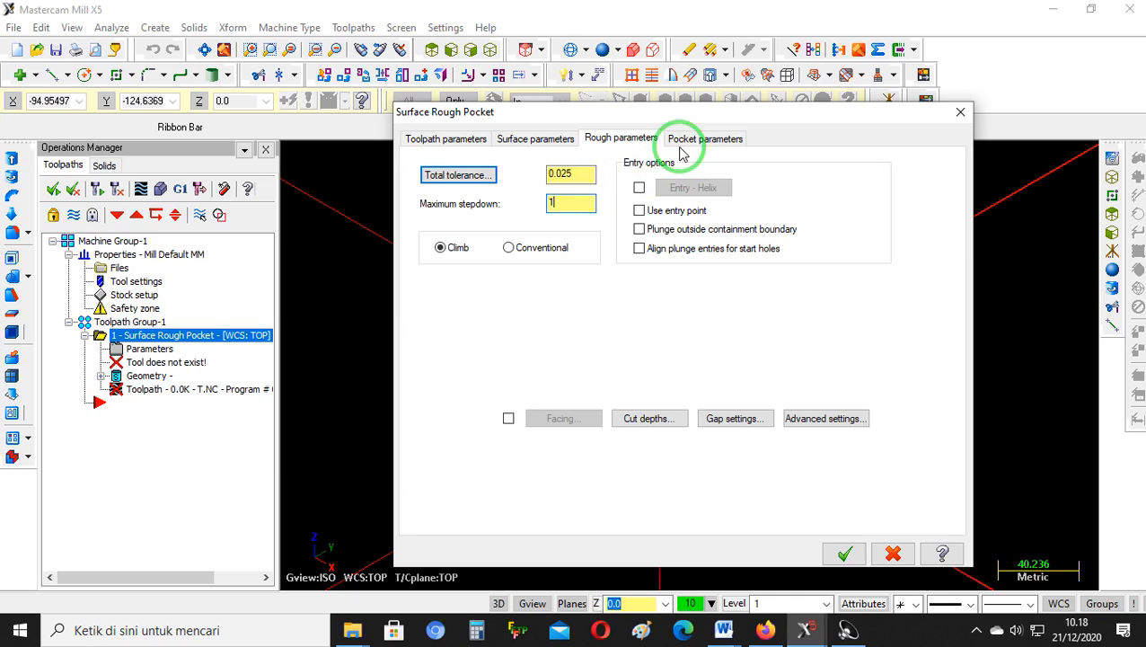
pyautogui.click(638, 188)
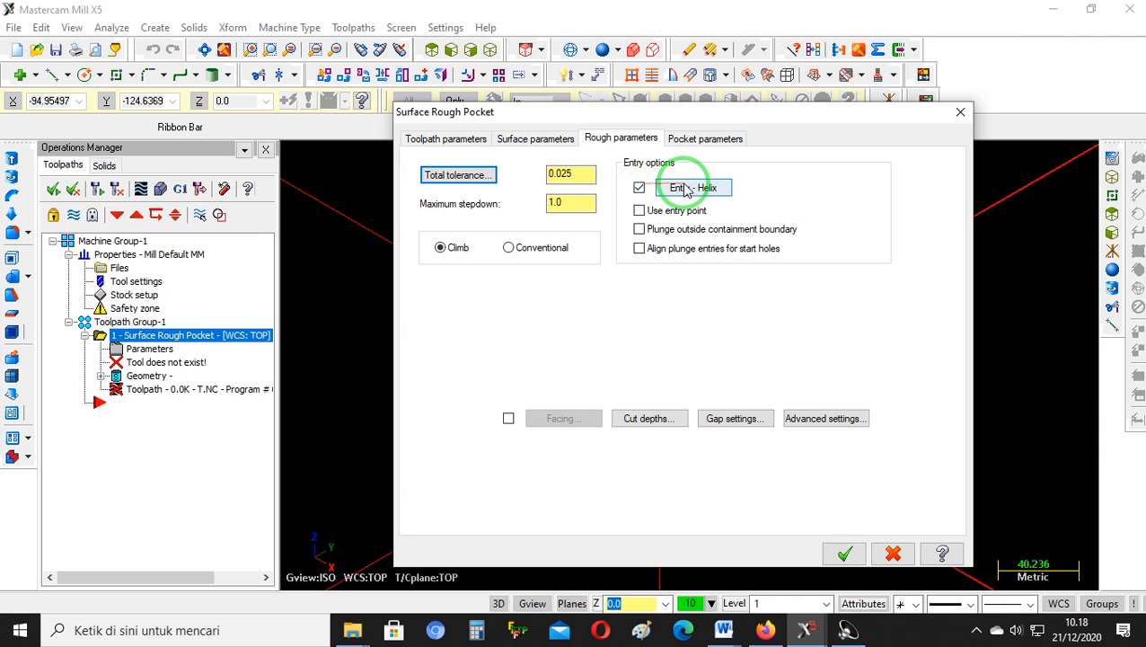
pyautogui.click(686, 187)
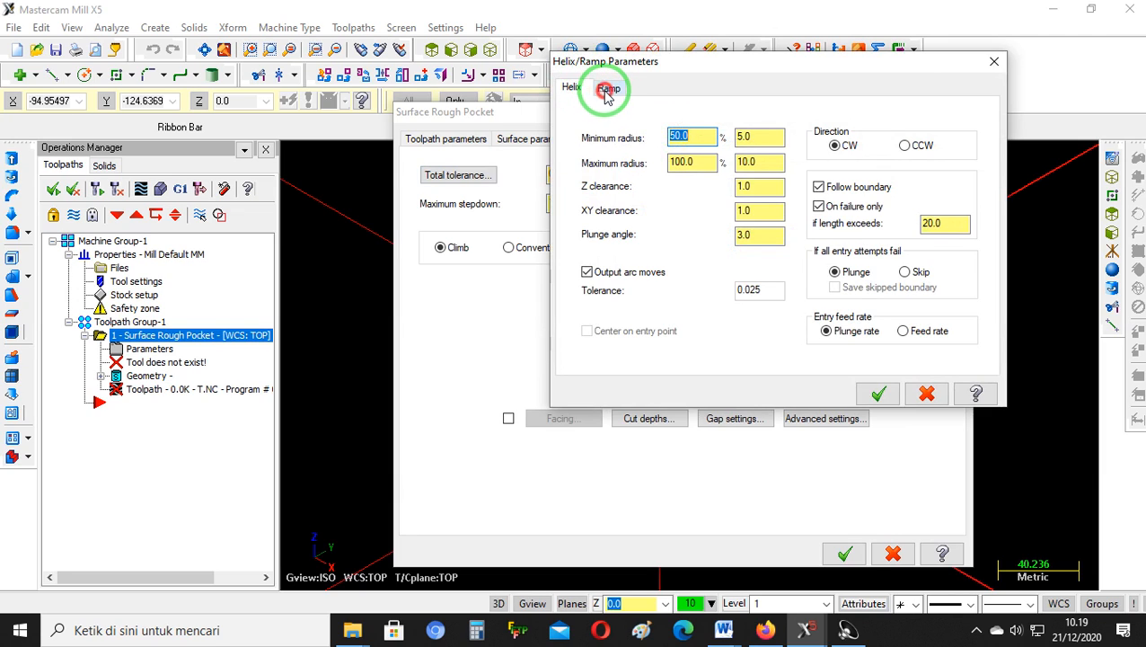
pyautogui.click(608, 89)
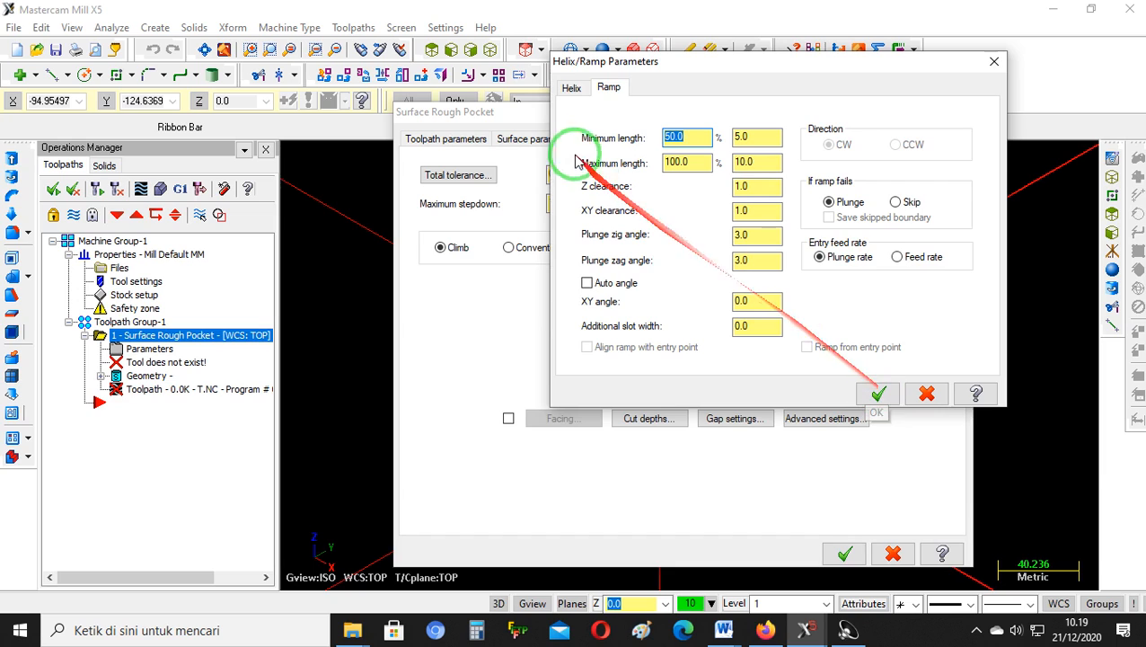
pyautogui.click(571, 88)
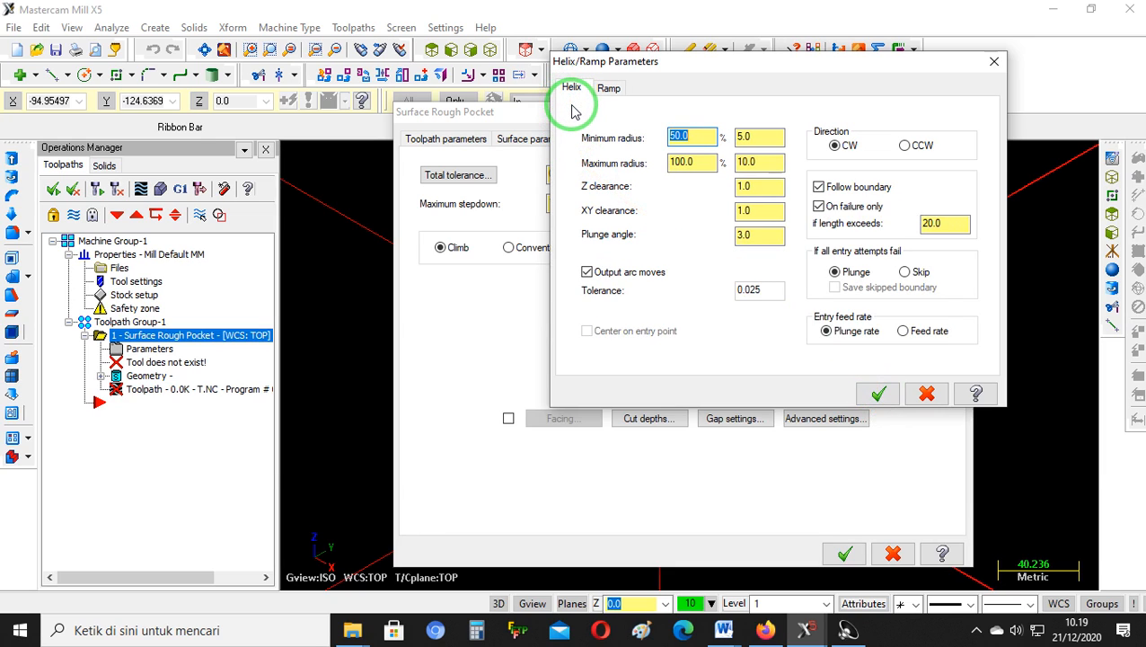
pyautogui.click(608, 89)
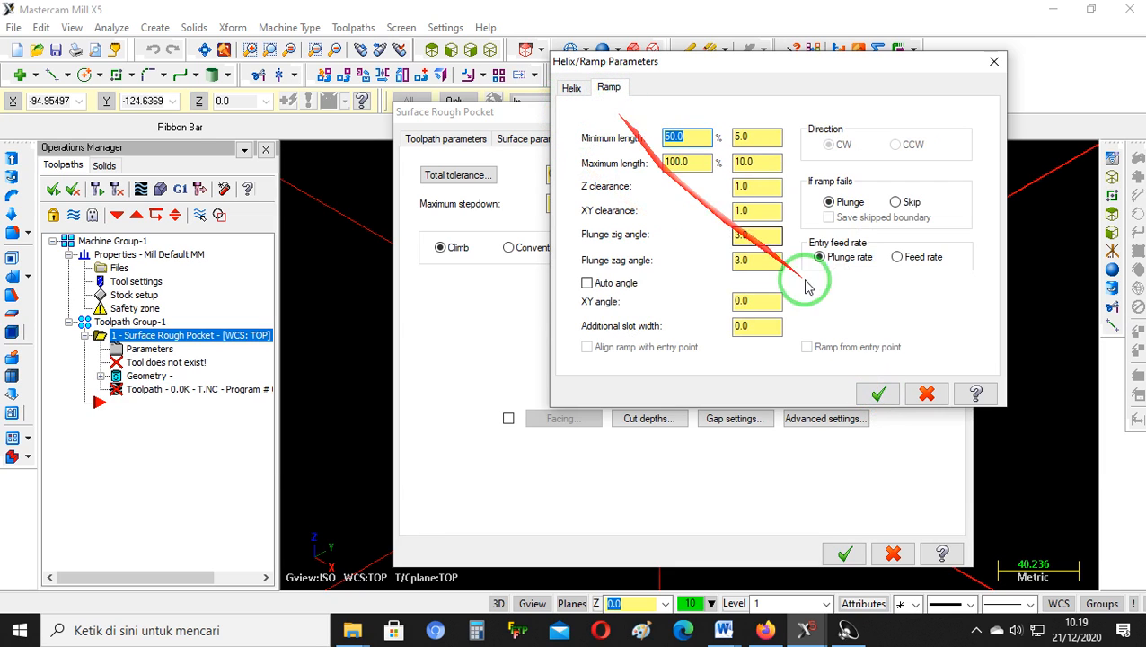
pyautogui.click(878, 395)
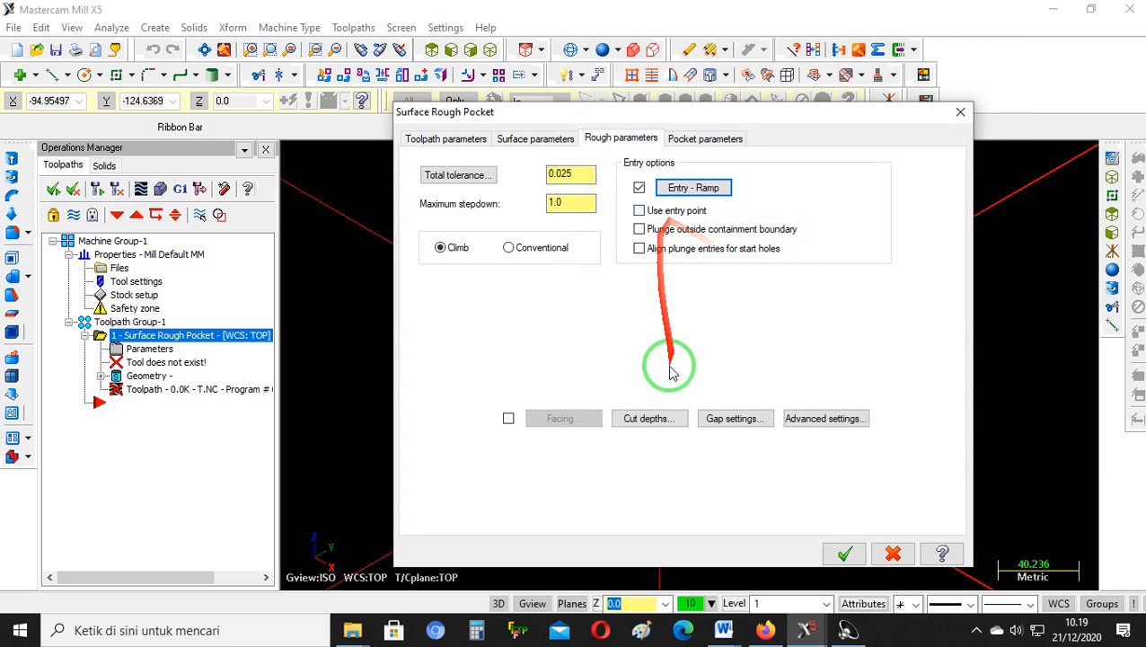
# Choose Parallel Spiral as the pocket cutting method and generate the rough pocket toolpath
pyautogui.click(705, 139)
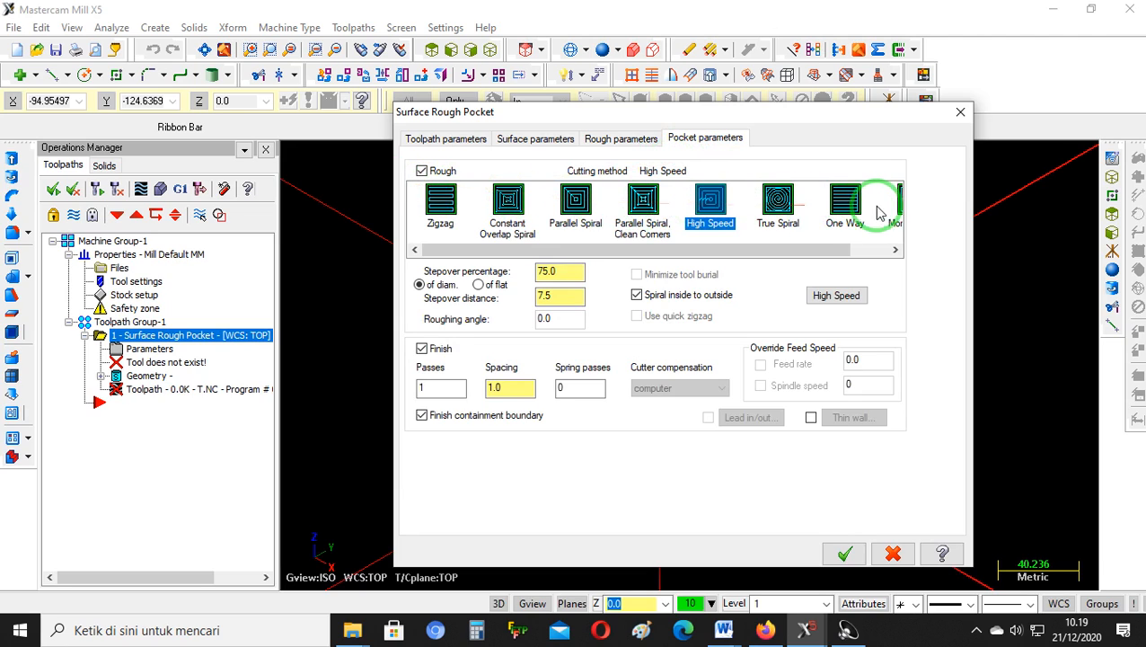
pyautogui.click(440, 202)
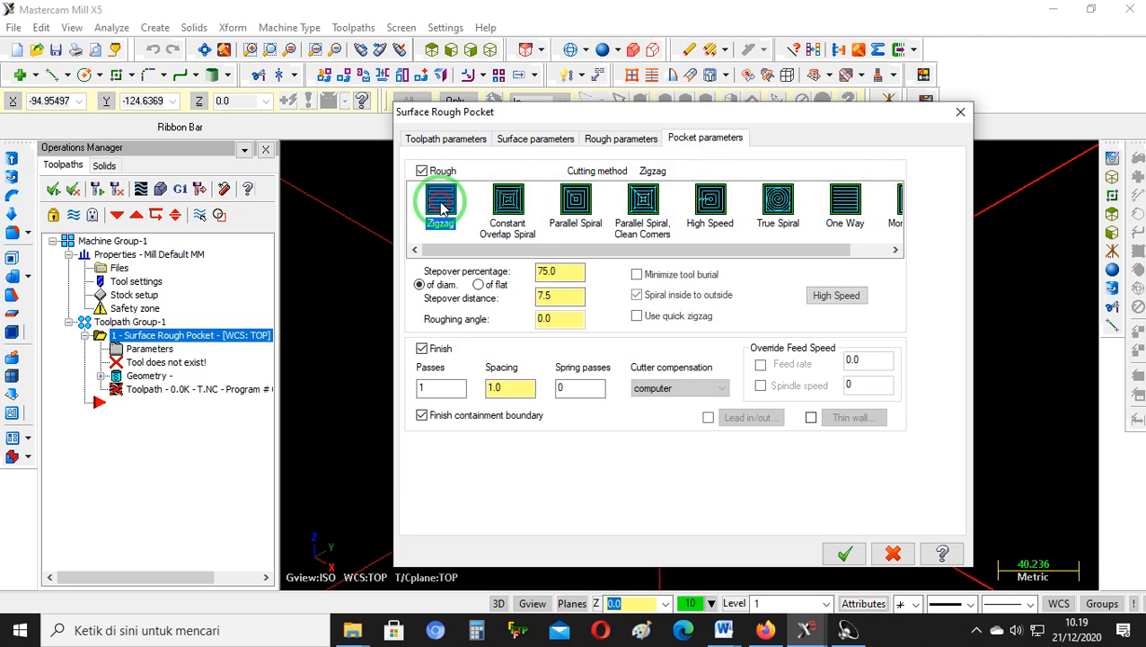
pyautogui.click(508, 201)
pyautogui.click(560, 203)
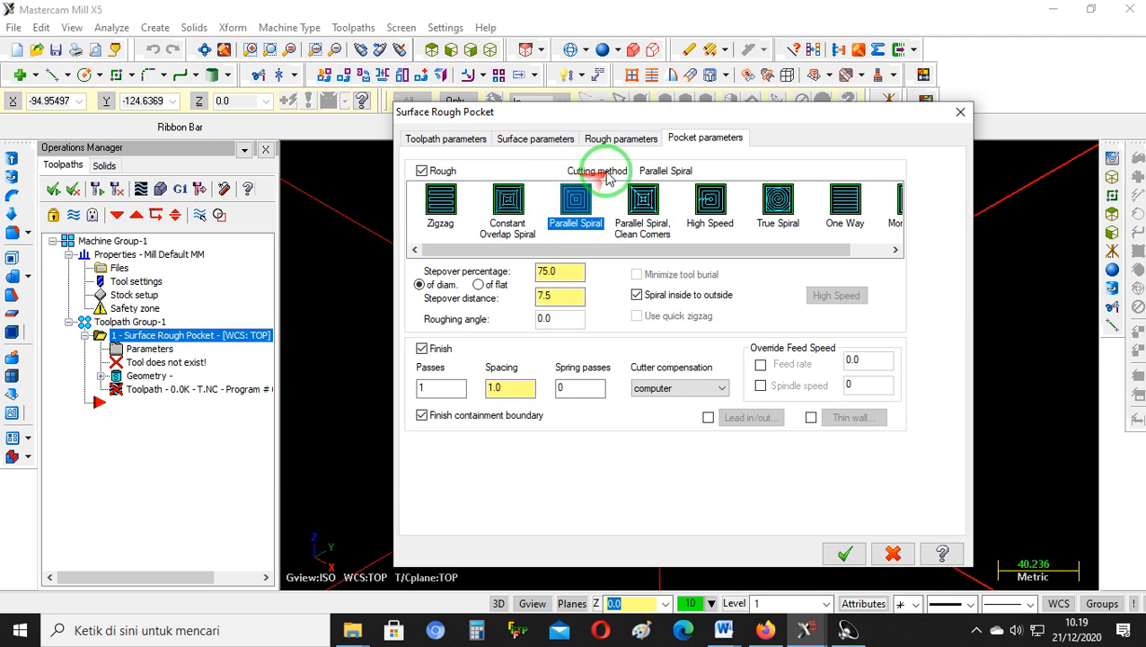
pyautogui.click(646, 204)
pyautogui.click(705, 200)
pyautogui.click(774, 199)
pyautogui.click(831, 201)
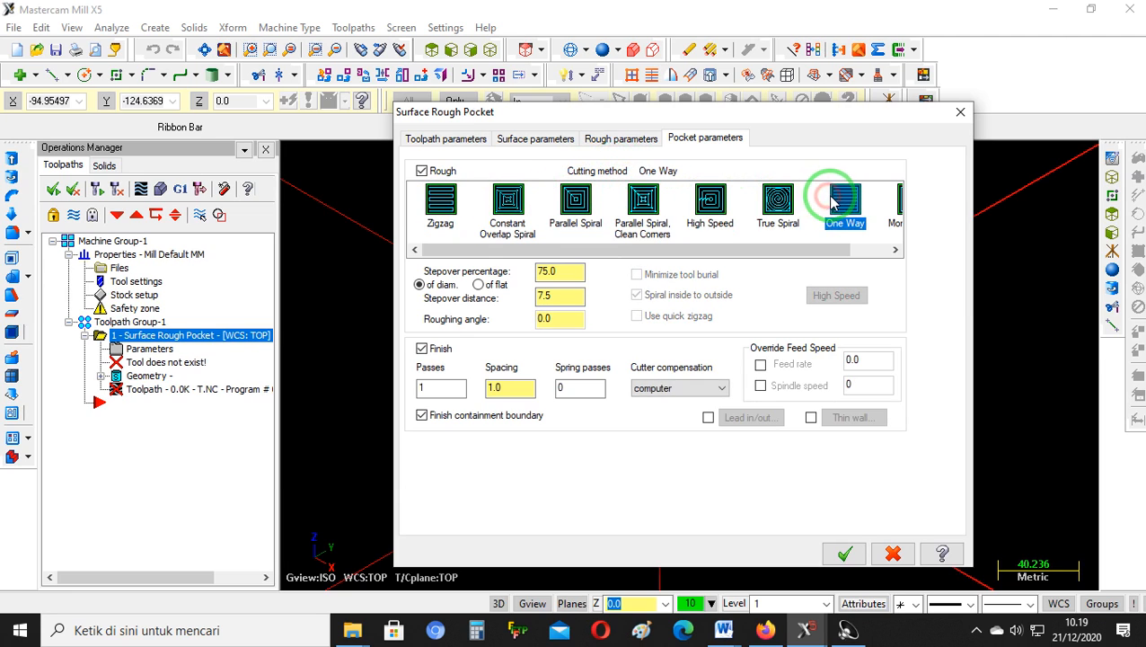
pyautogui.click(578, 201)
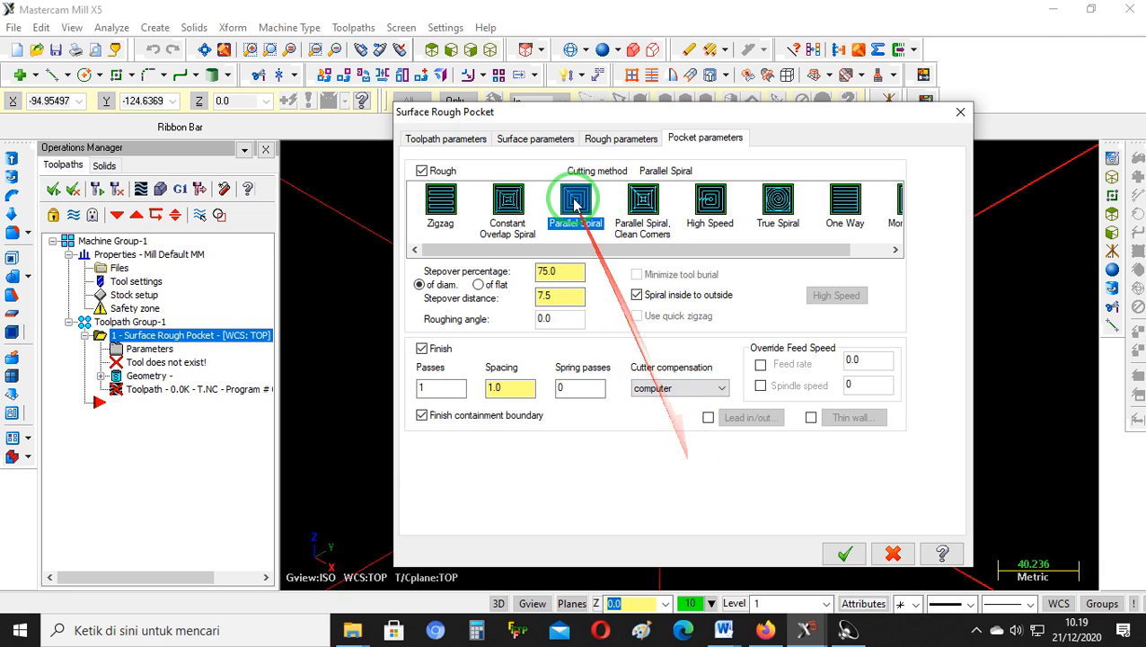
pyautogui.click(844, 550)
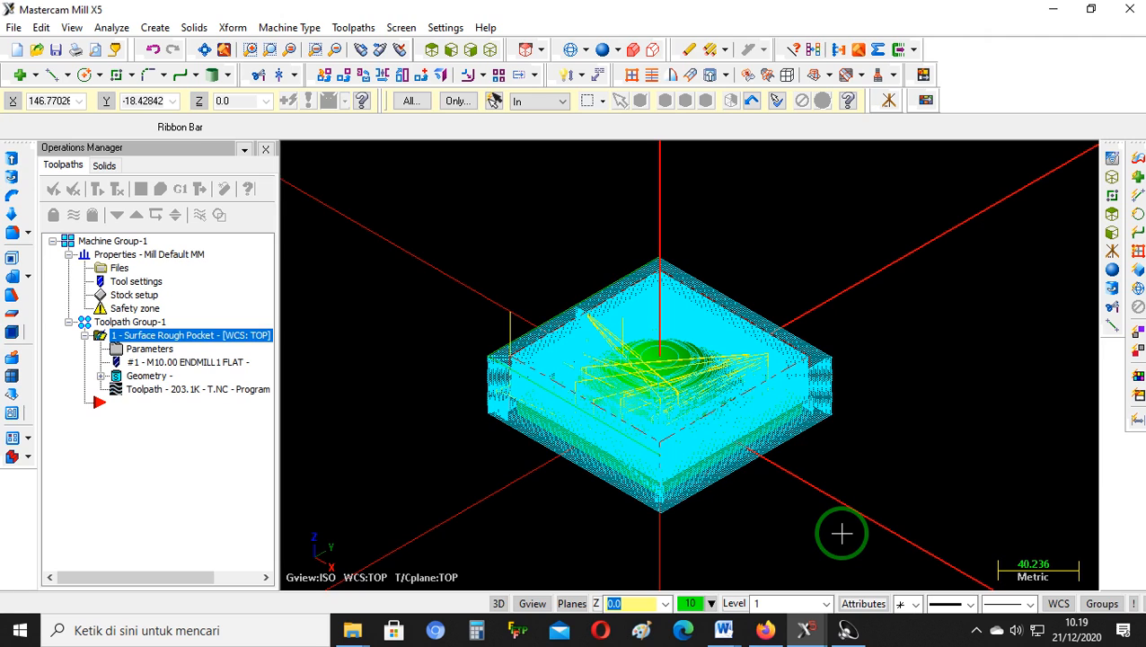
# Hide the rough pocket toolpath display on the dome model
pyautogui.scroll(1, 656, 406)
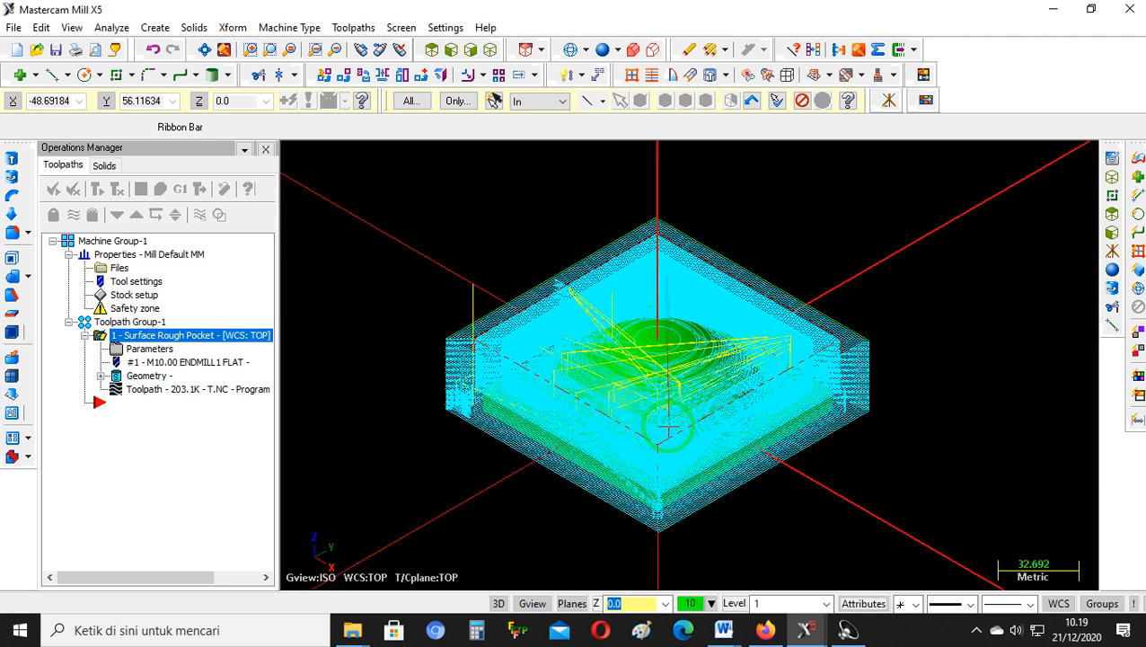
pyautogui.scroll(1, 655, 359)
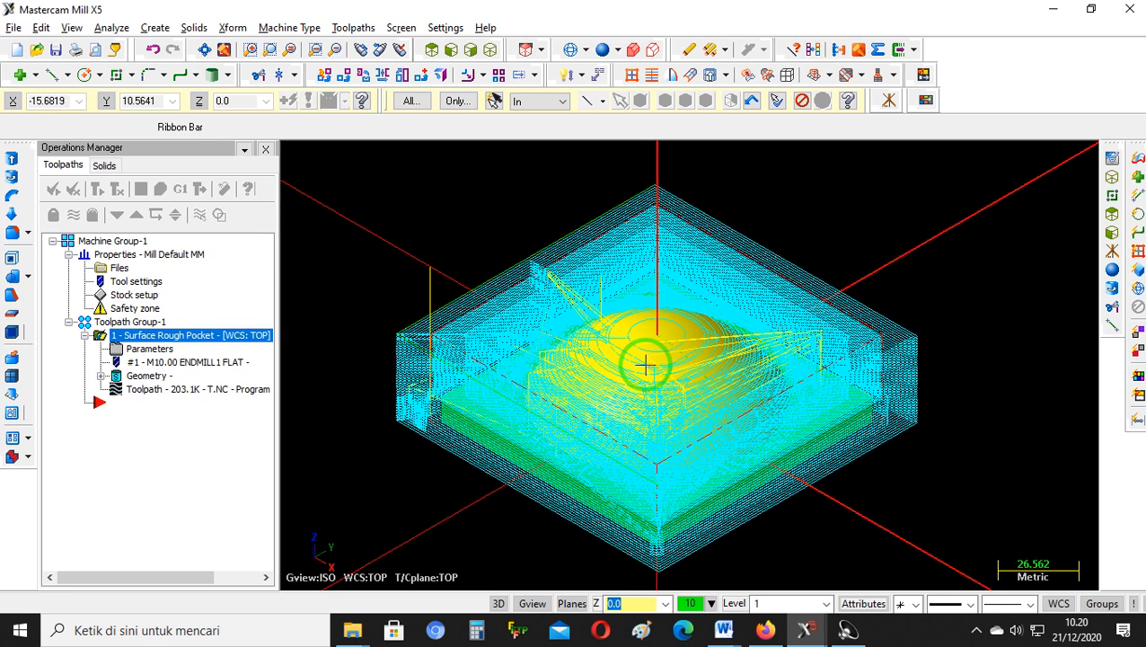
pyautogui.hotkey('alt', 't')
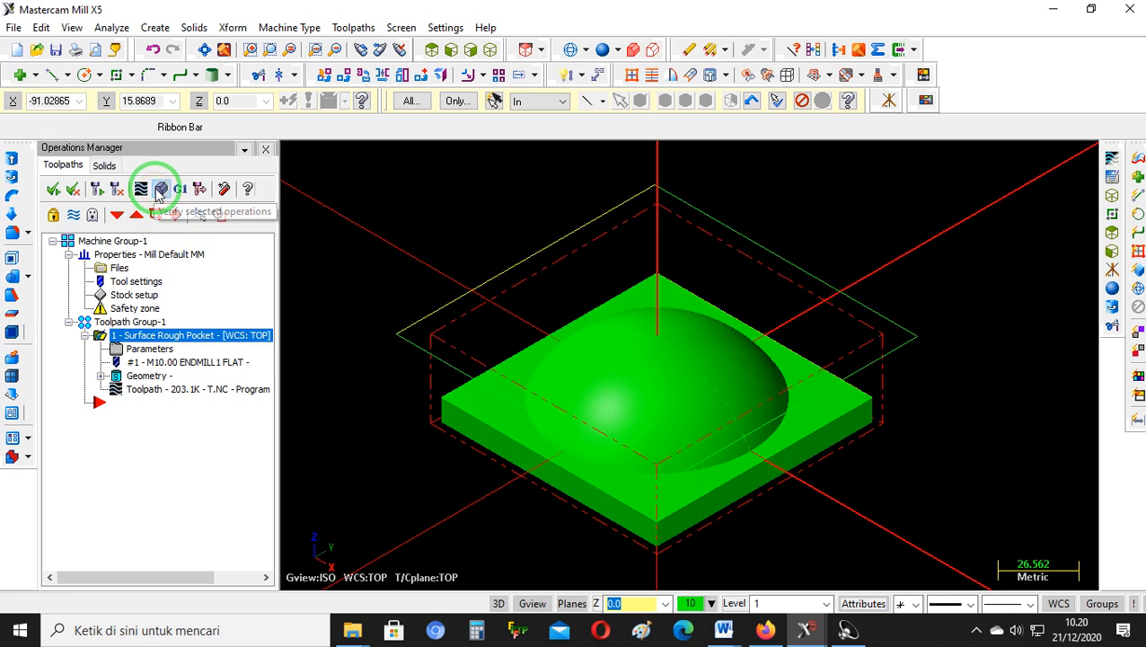
# Run the Verify simulation of the rough pocket with 10 moves per step and 10 moves per refresh
pyautogui.click(158, 191)
pyautogui.click(193, 151)
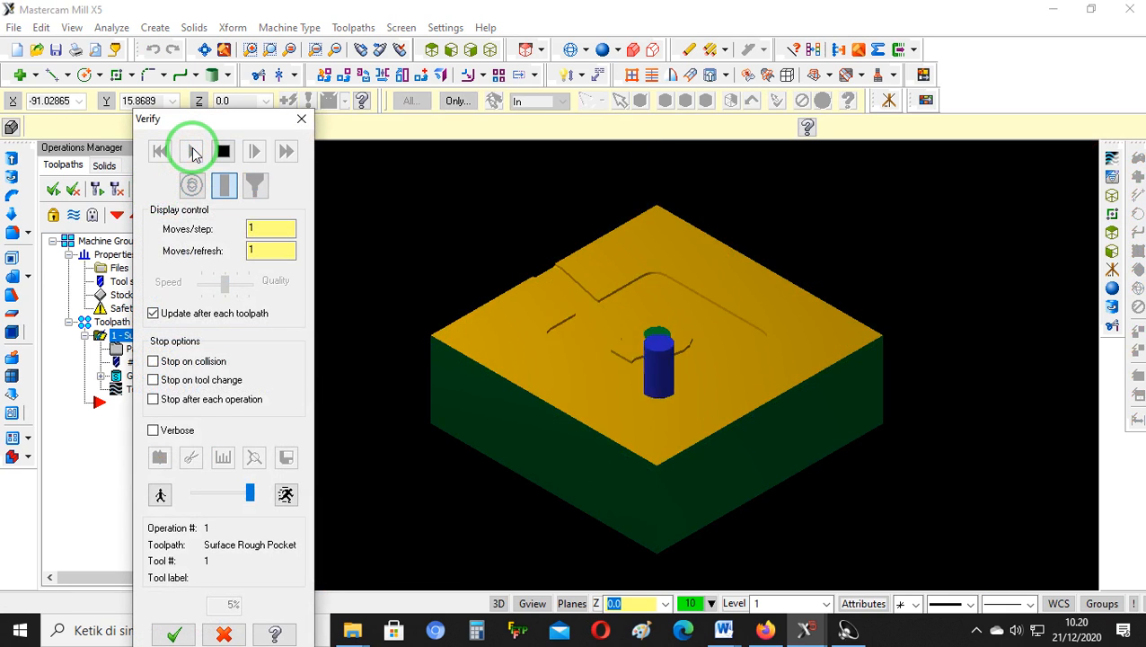
pyautogui.click(270, 228)
pyautogui.write('0')
pyautogui.click(277, 249)
pyautogui.write('0')
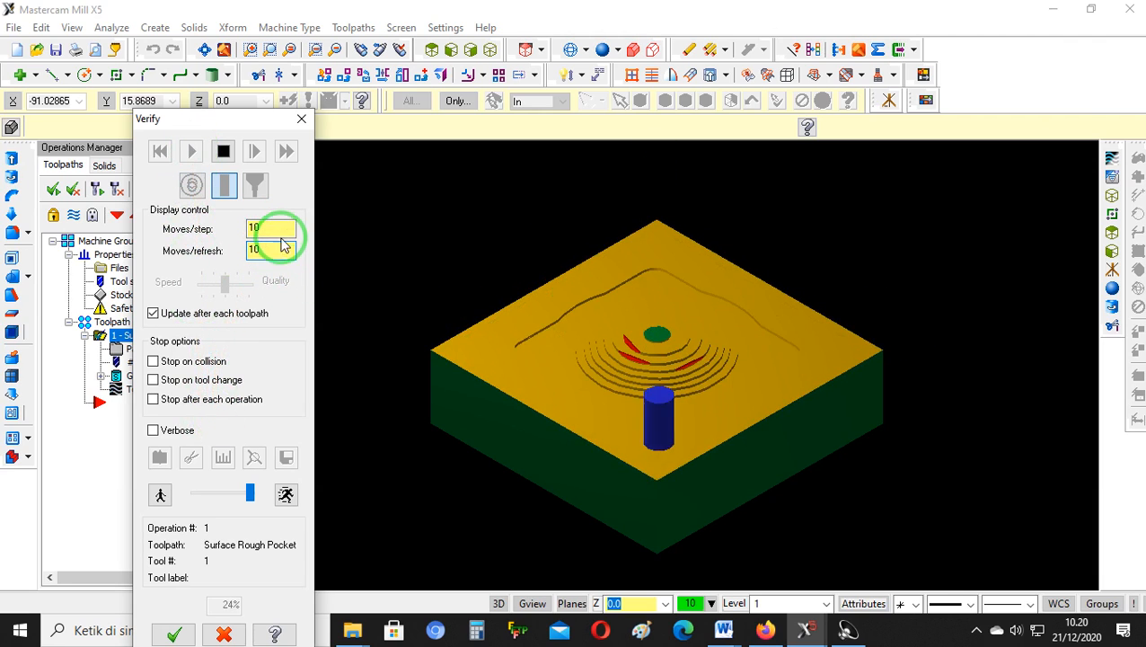
pyautogui.click(281, 235)
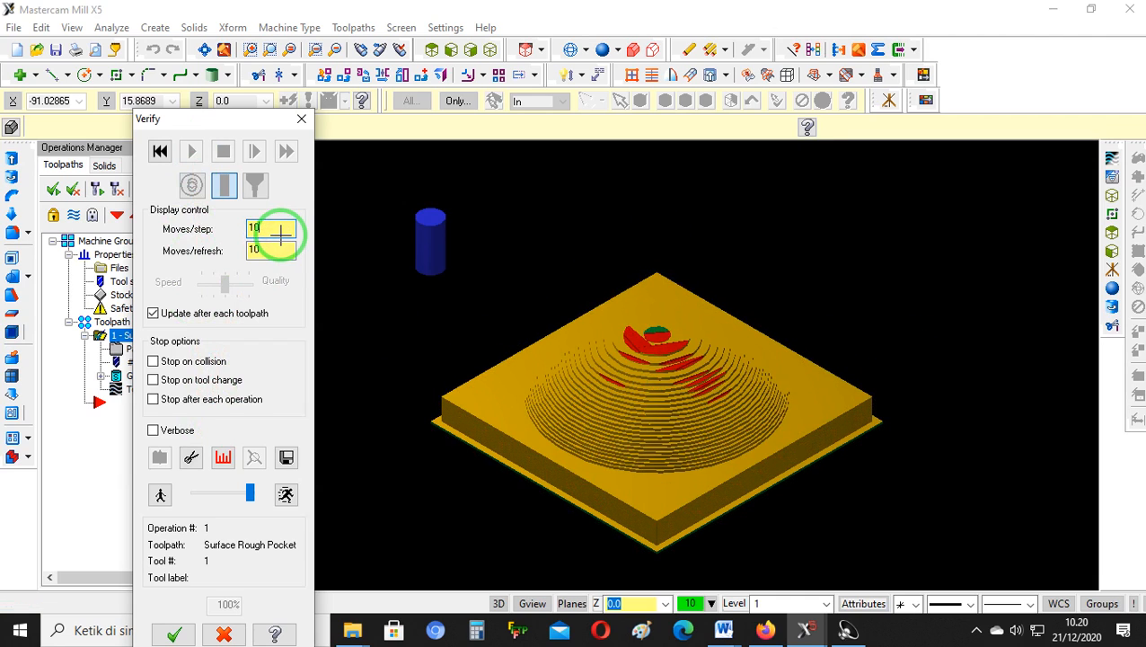
# Examine the simulated dome surface and plate edges up close from several angles, and close the verification
pyautogui.scroll(3, 649, 350)
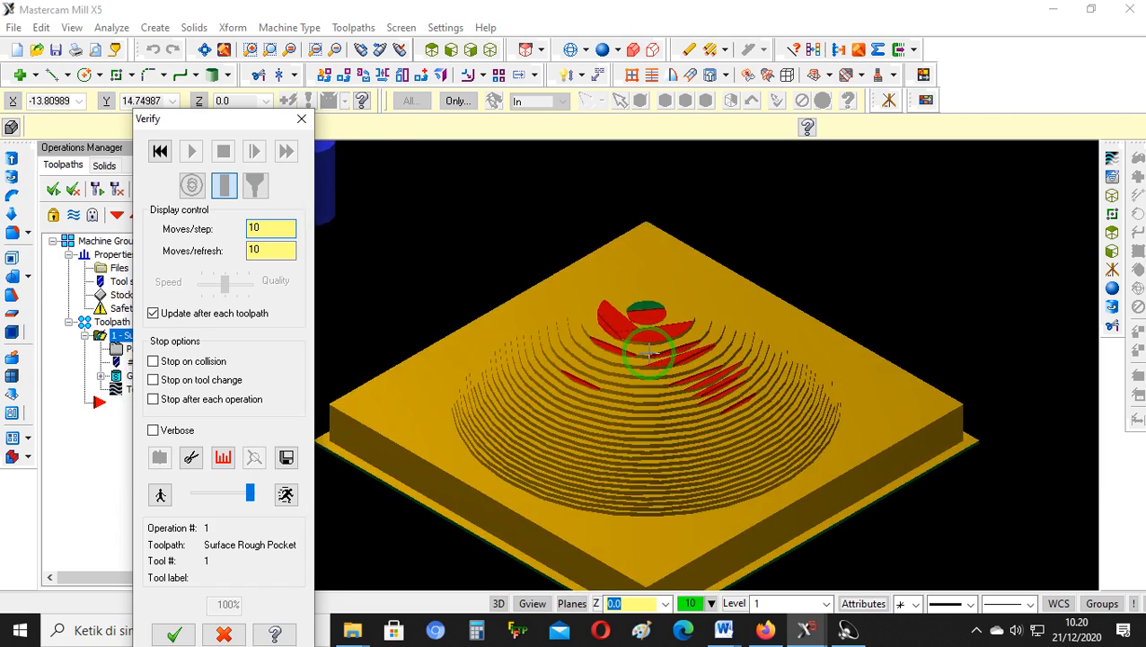
pyautogui.scroll(-2, 649, 350)
pyautogui.scroll(5, 648, 351)
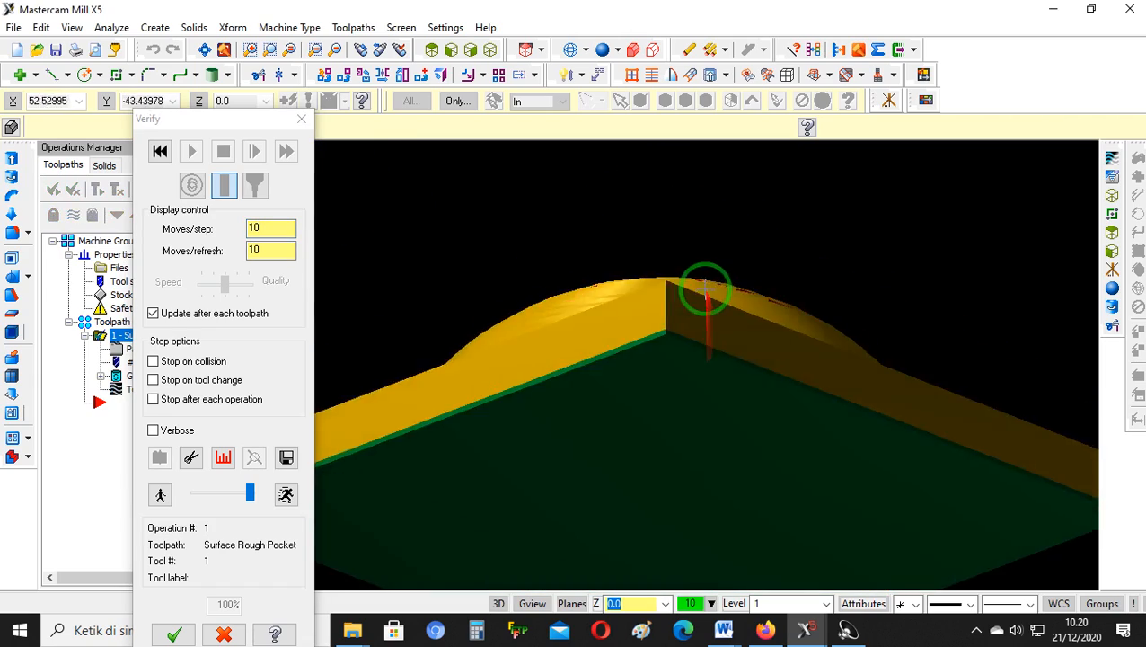
pyautogui.moveTo(705, 288); pyautogui.dragTo(681, 346, button='middle')
pyautogui.scroll(-2, 676, 297)
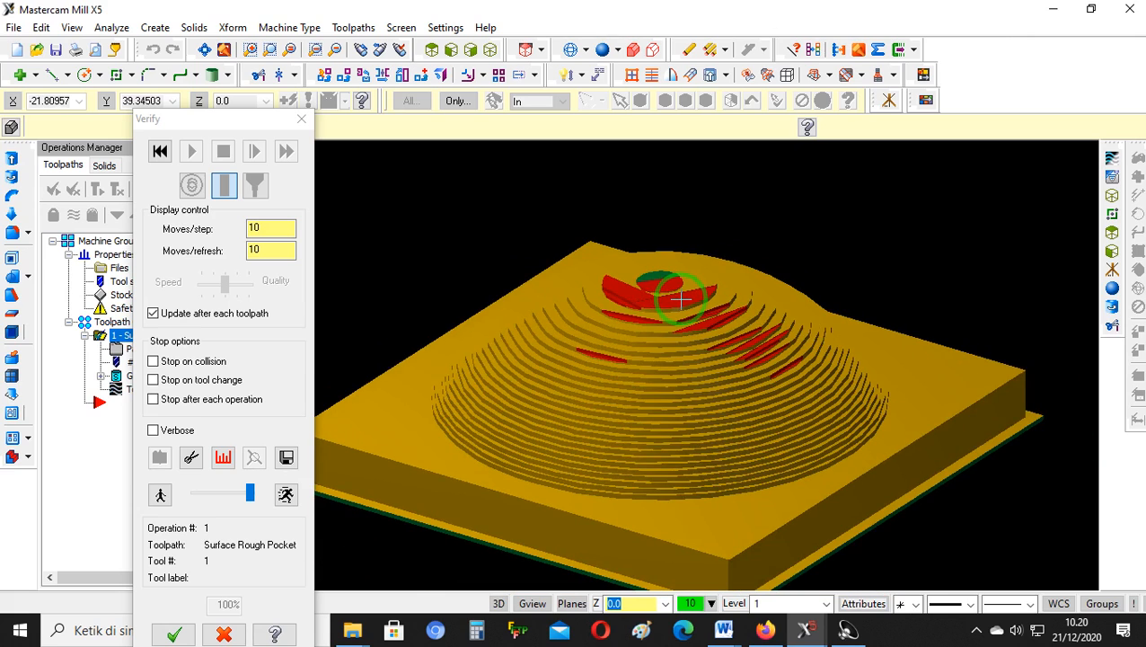
pyautogui.click(301, 118)
# Set the rough pocket's absolute clearance to 100, retract to 10 and feed plane to 5
pyautogui.click(155, 349)
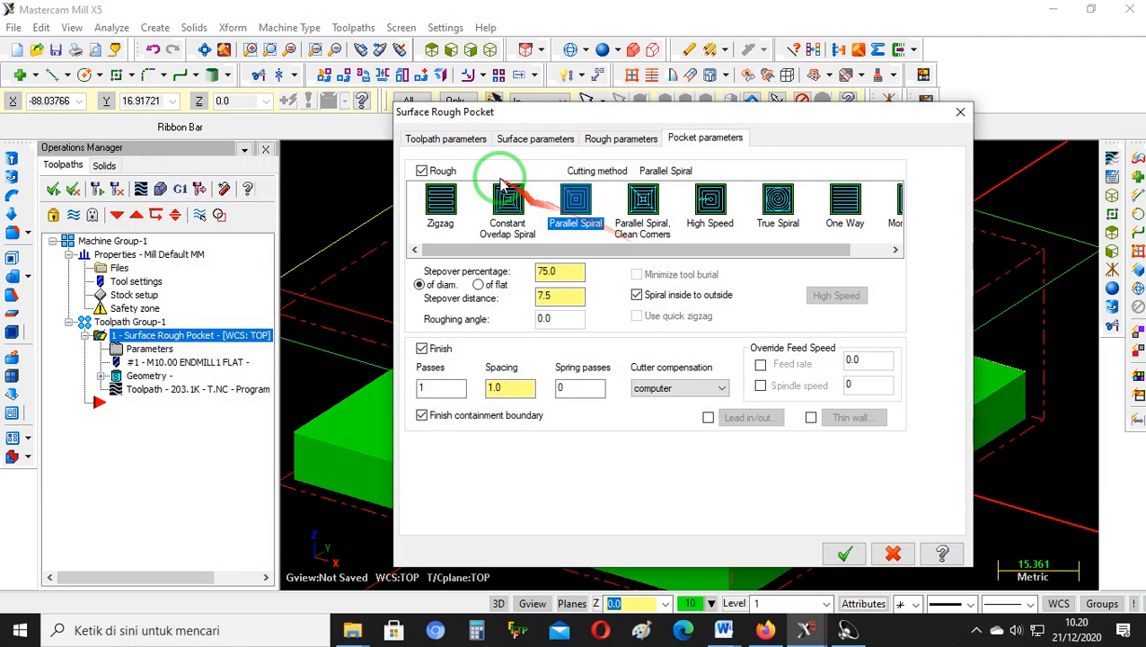
pyautogui.click(454, 138)
pyautogui.click(532, 141)
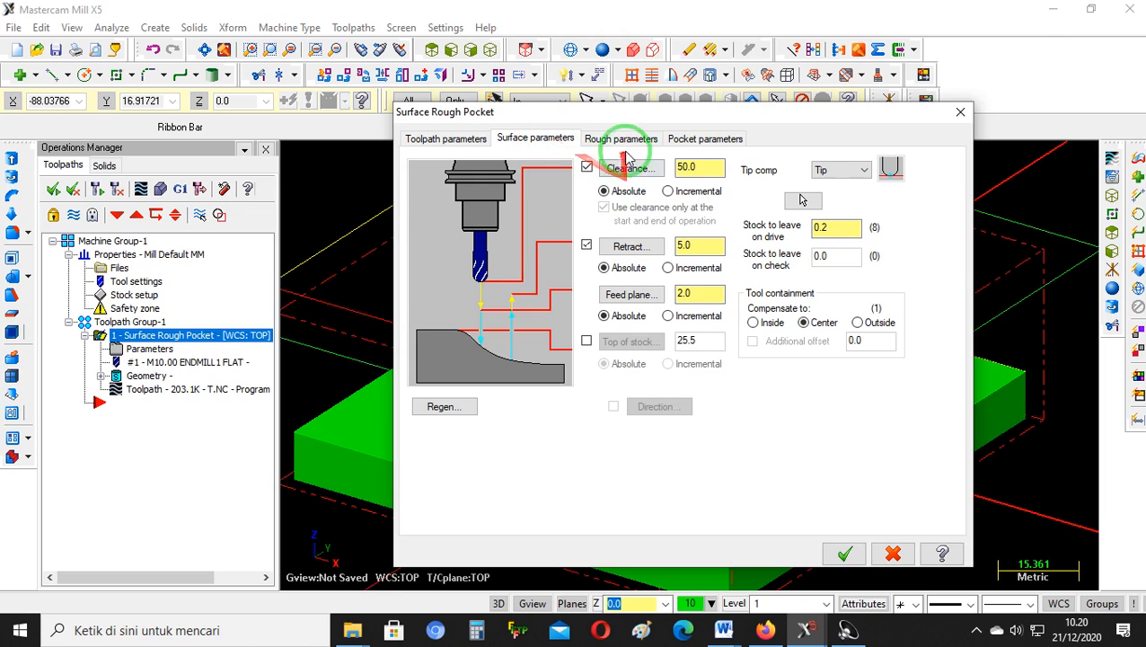
pyautogui.doubleClick(700, 245)
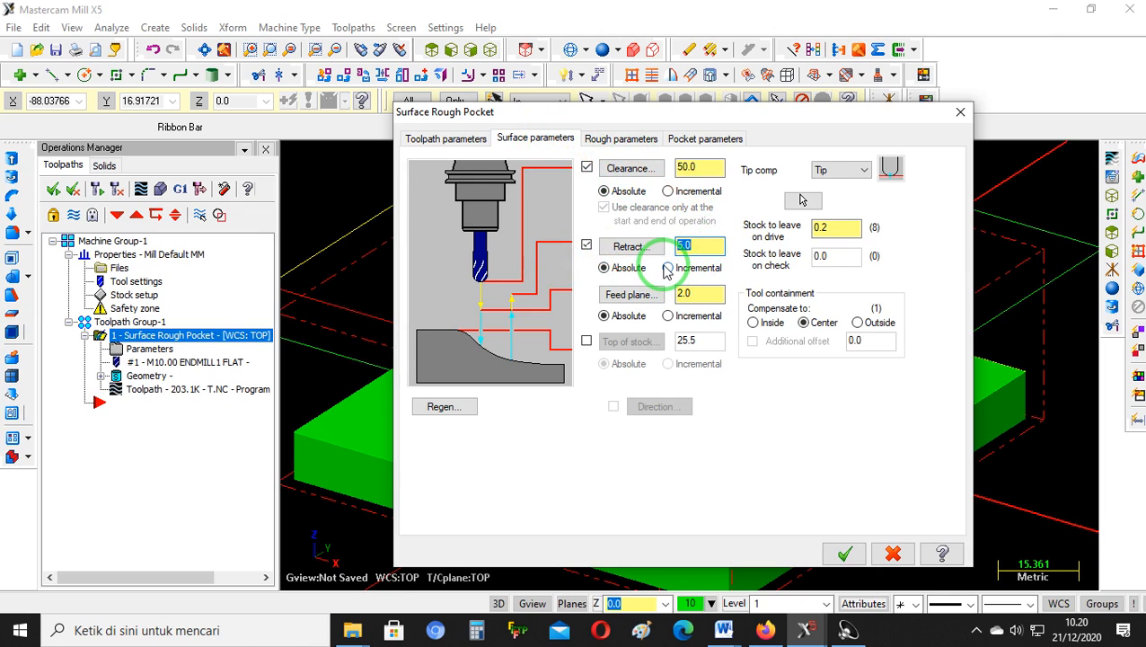
pyautogui.write('10')
pyautogui.doubleClick(696, 294)
pyautogui.write('5')
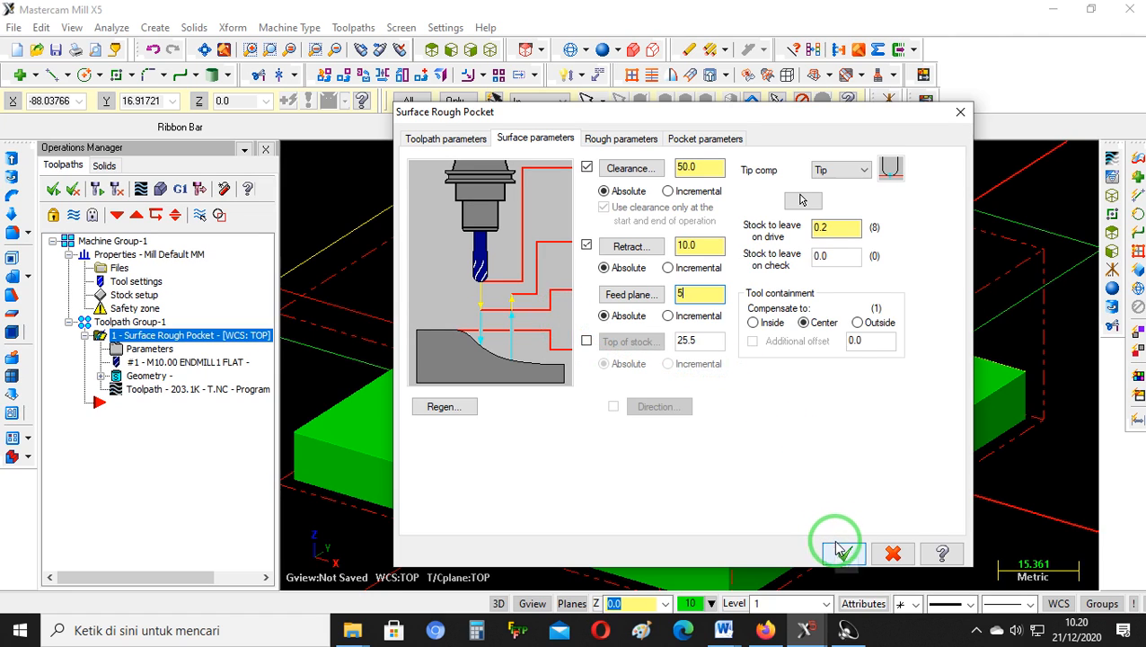
pyautogui.doubleClick(697, 169)
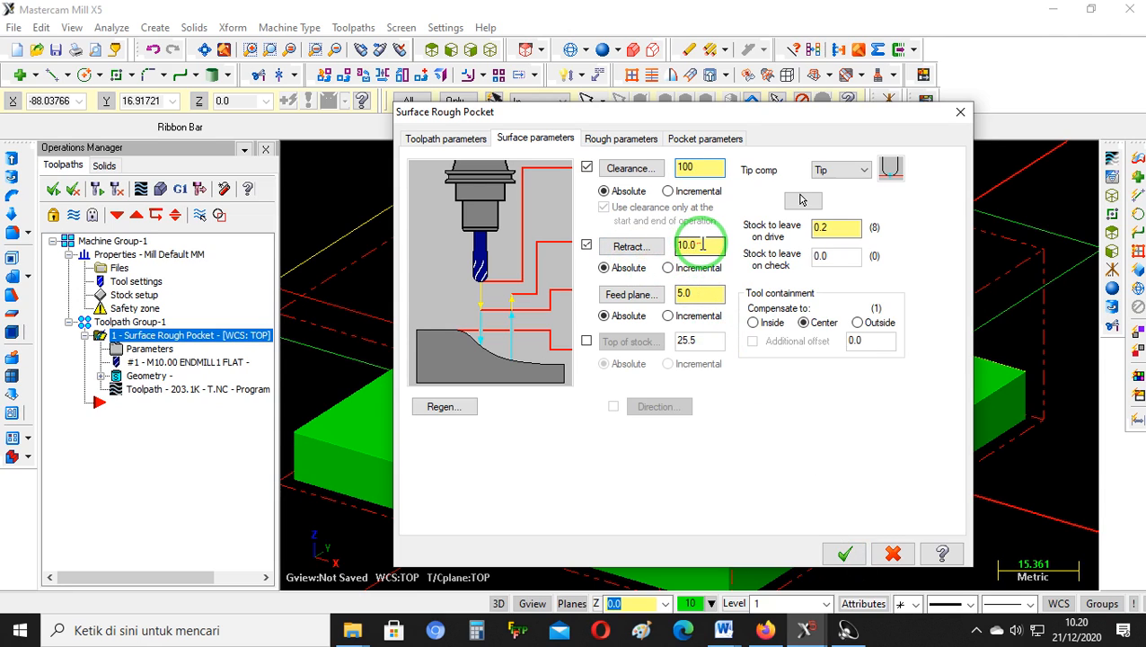
pyautogui.moveTo(700, 244); pyautogui.dragTo(669, 247)
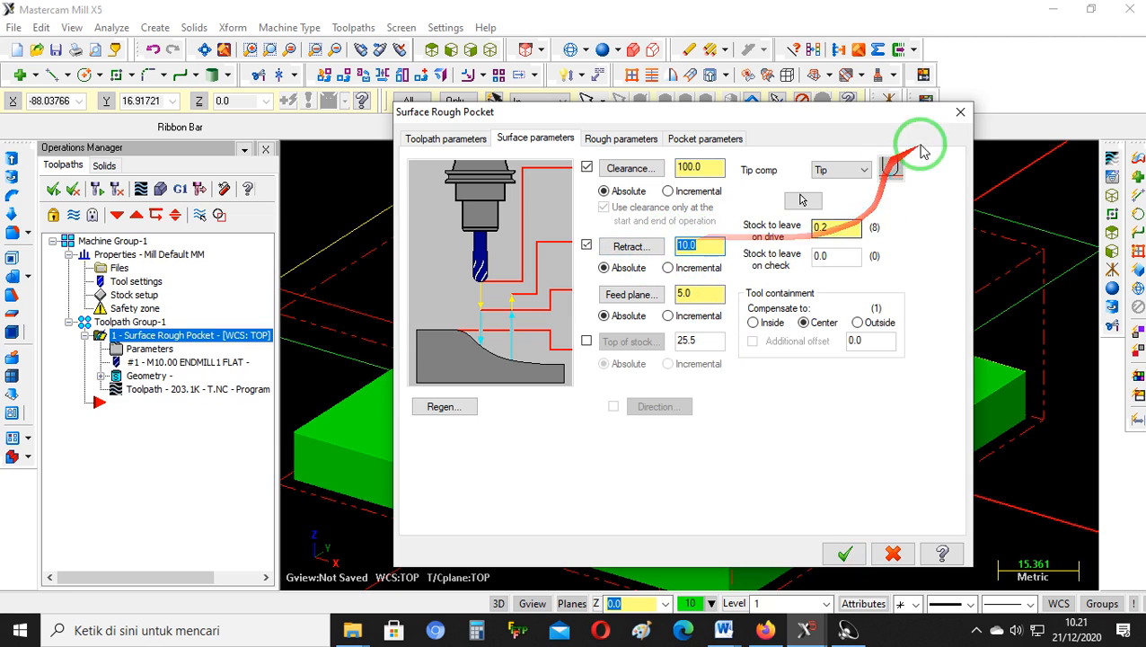
pyautogui.click(835, 550)
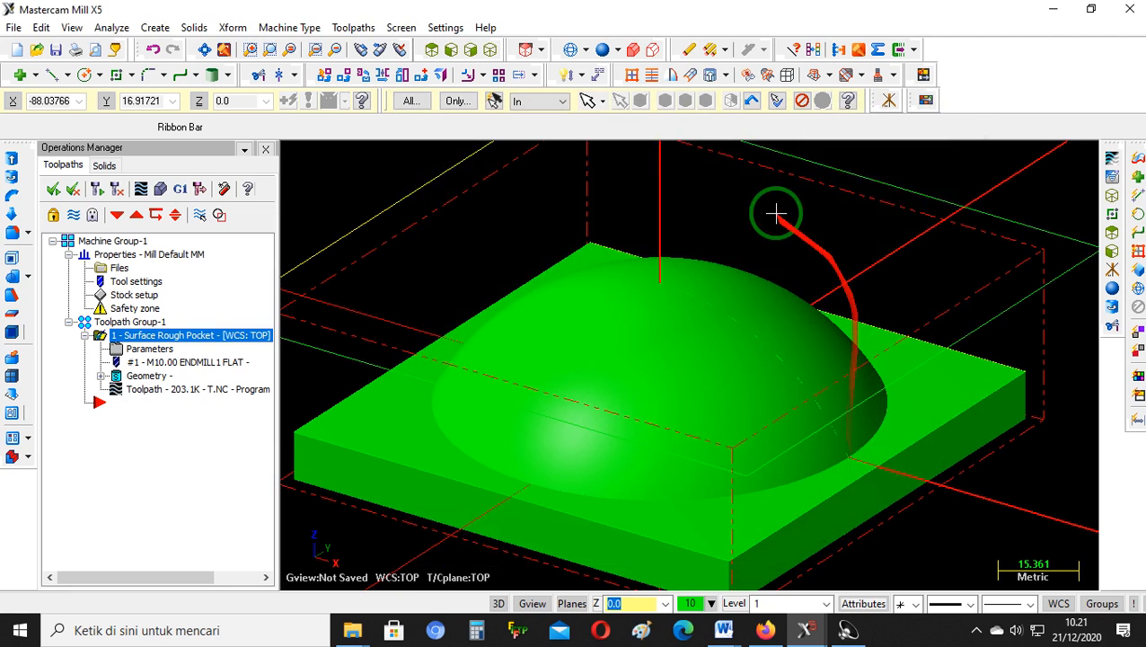
# Measure the dome's height above the plate with a vertical dimension from apex to base centre in the front wireframe view
pyautogui.click(457, 51)
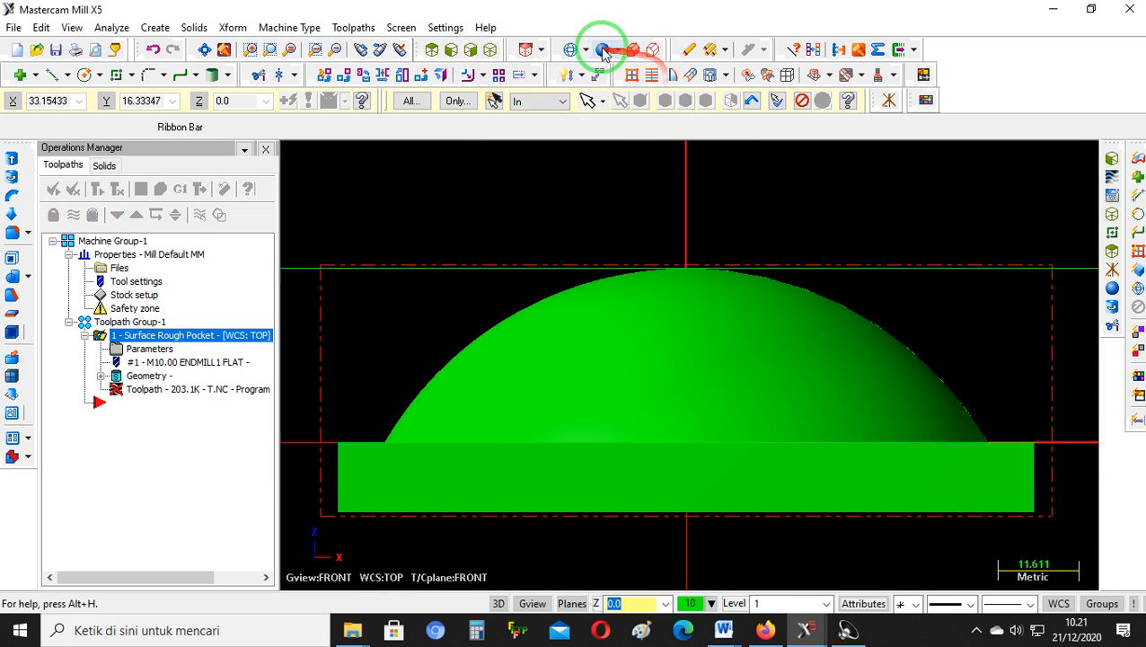
pyautogui.click(575, 50)
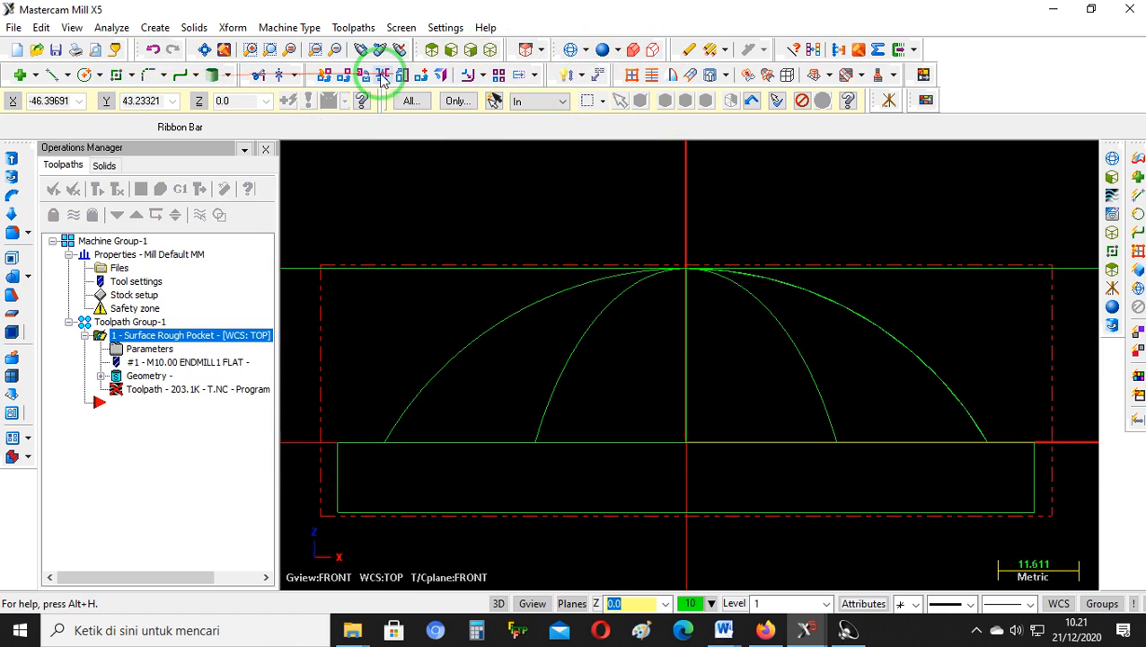
pyautogui.click(569, 79)
pyautogui.moveTo(627, 120)
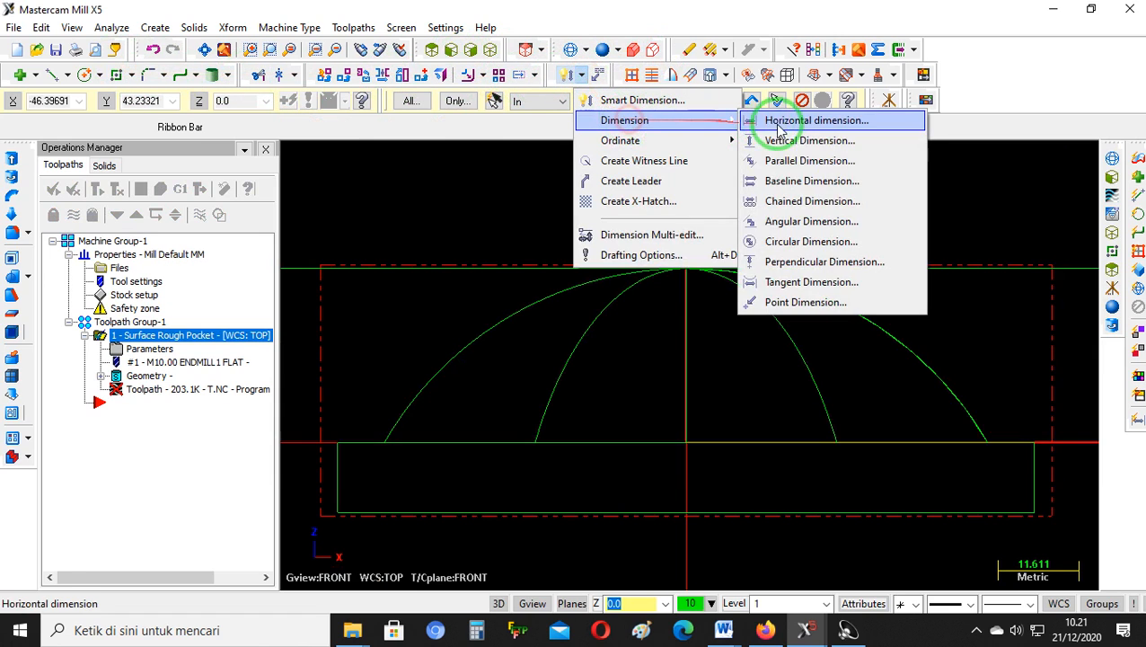
pyautogui.click(783, 144)
pyautogui.click(685, 268)
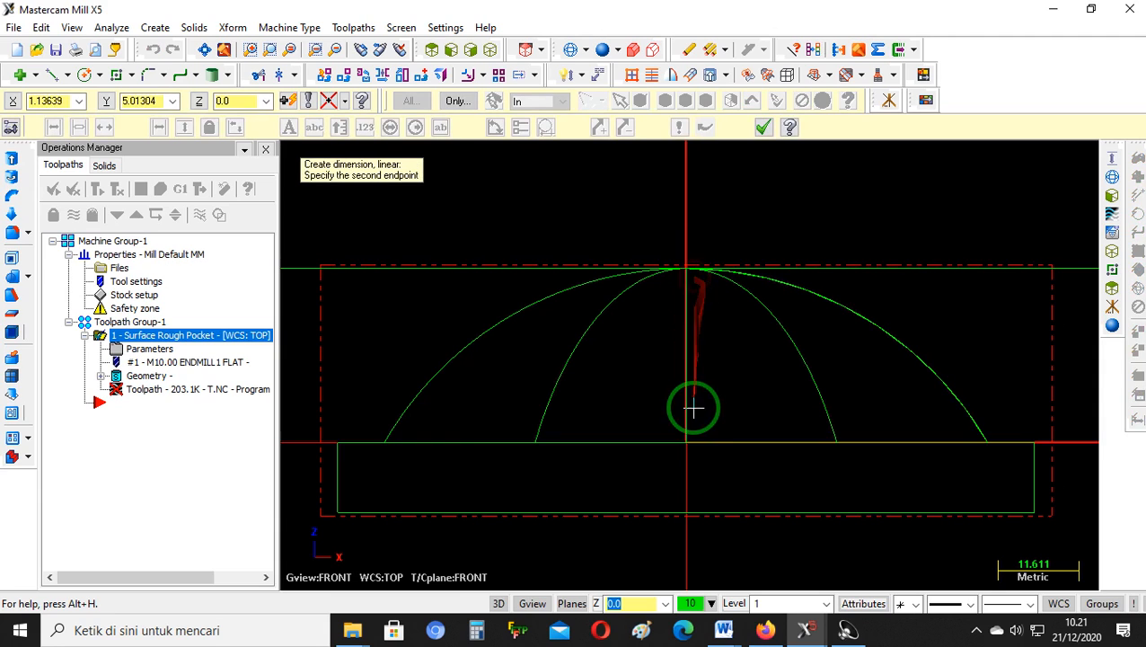
pyautogui.click(686, 444)
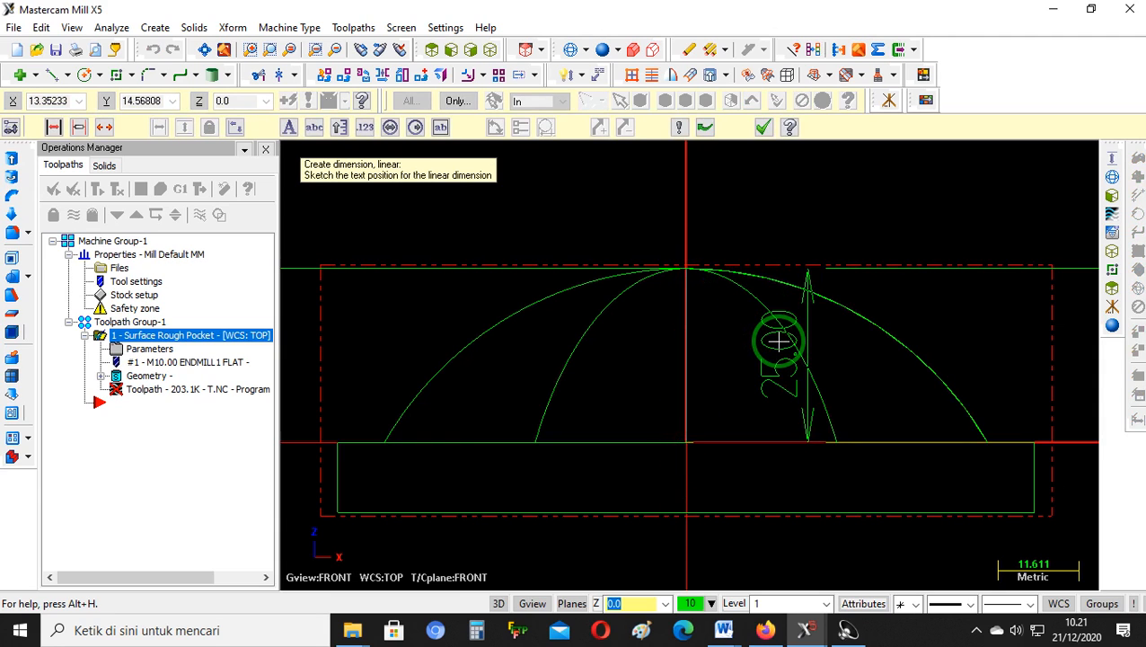
pyautogui.click(778, 341)
# Set the rough pocket's clearance to 50, retract to 30 and feed plane to 27, and regenerate the toolpath
pyautogui.click(489, 50)
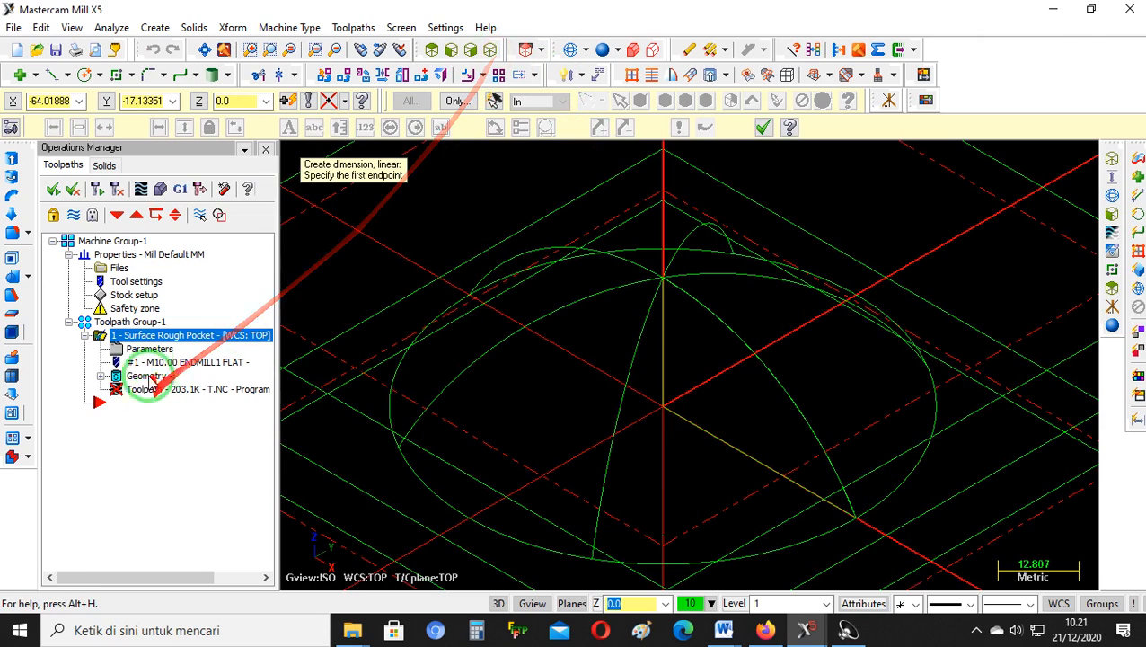
pyautogui.click(144, 350)
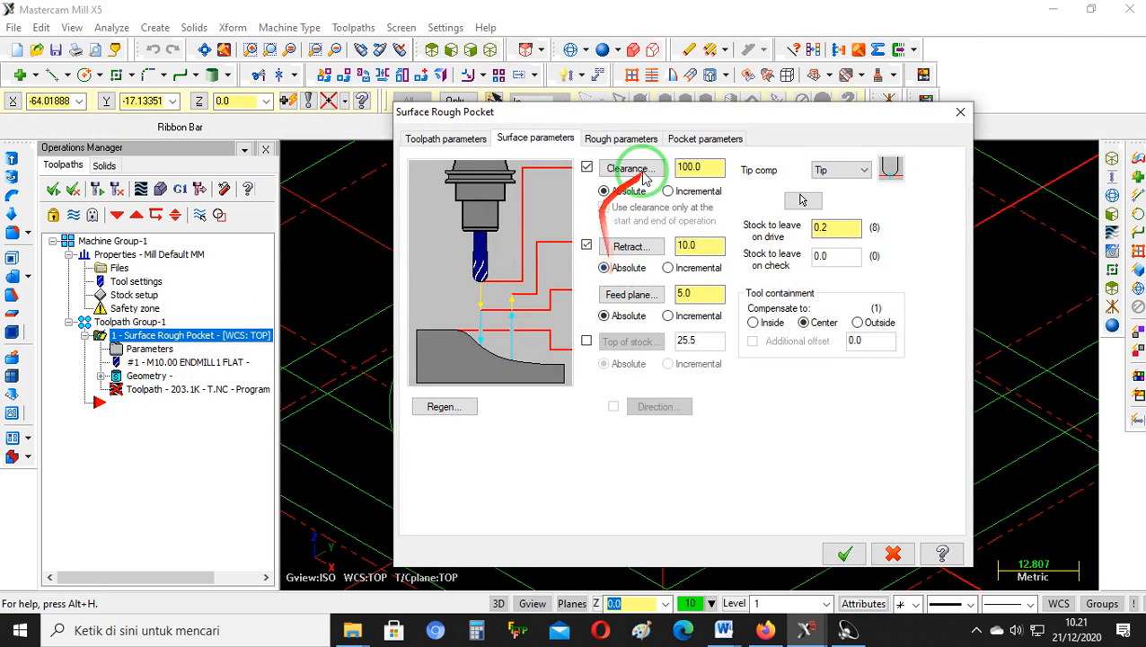
pyautogui.moveTo(704, 168); pyautogui.dragTo(548, 197)
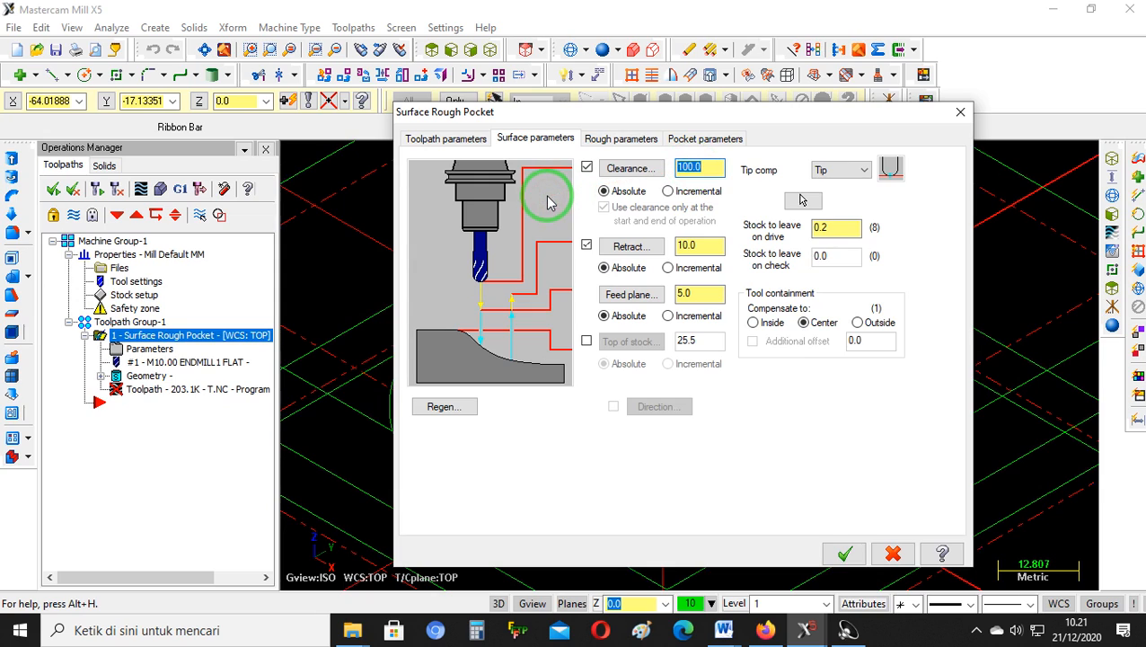
pyautogui.write('50')
pyautogui.moveTo(699, 247); pyautogui.dragTo(486, 266)
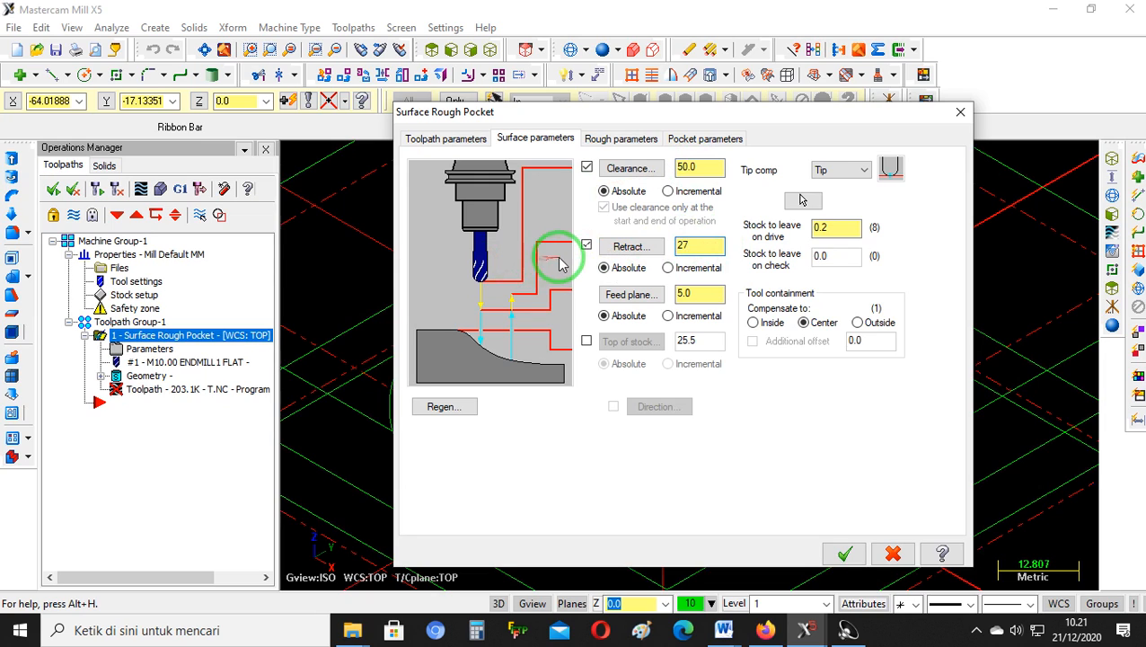
pyautogui.moveTo(684, 247); pyautogui.dragTo(570, 255)
pyautogui.write('30')
pyautogui.moveTo(696, 294); pyautogui.dragTo(589, 323)
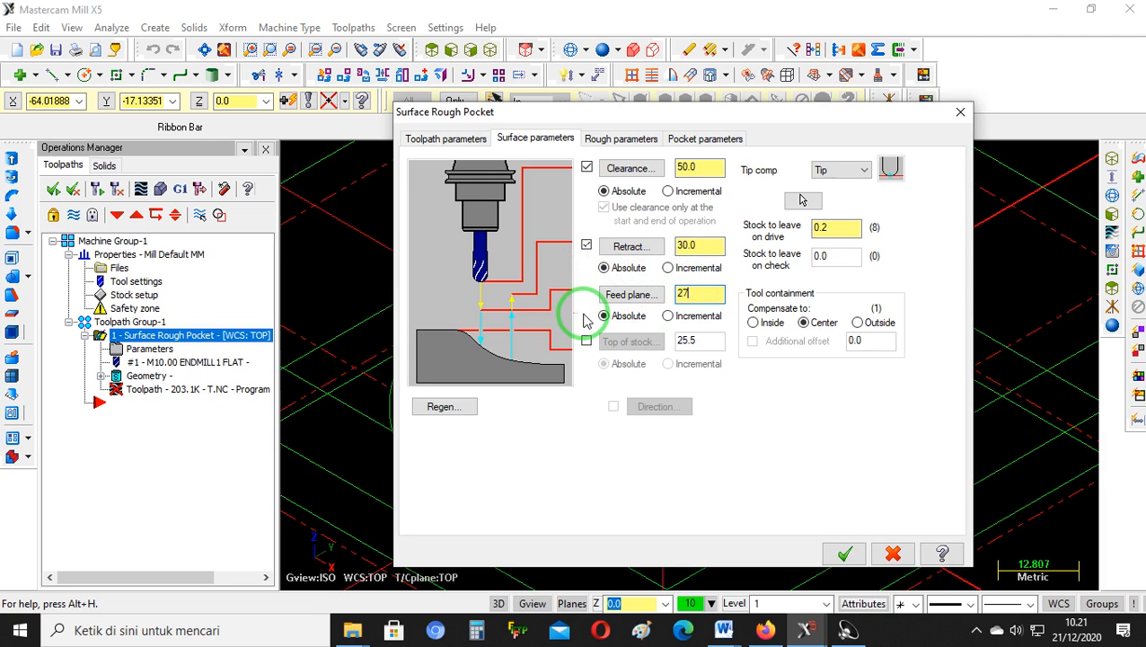
pyautogui.click(844, 553)
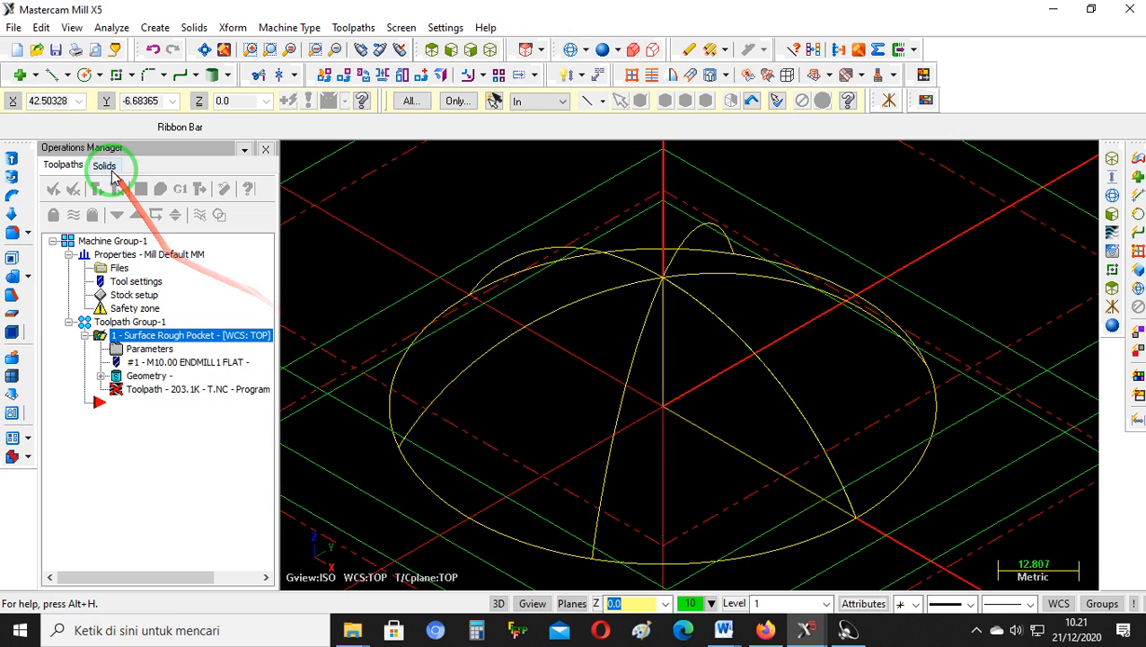
pyautogui.click(101, 187)
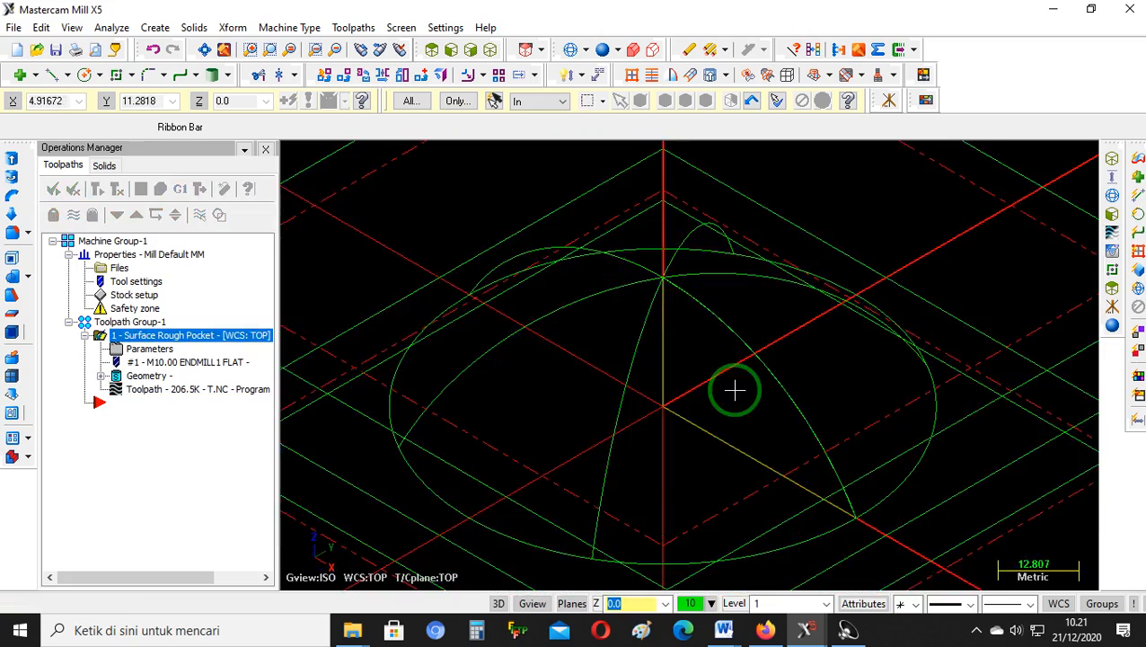
# Run the Verify simulation of the regenerated rough pocket and inspect the machined dome from several angles before closing it
pyautogui.scroll(-4, 684, 352)
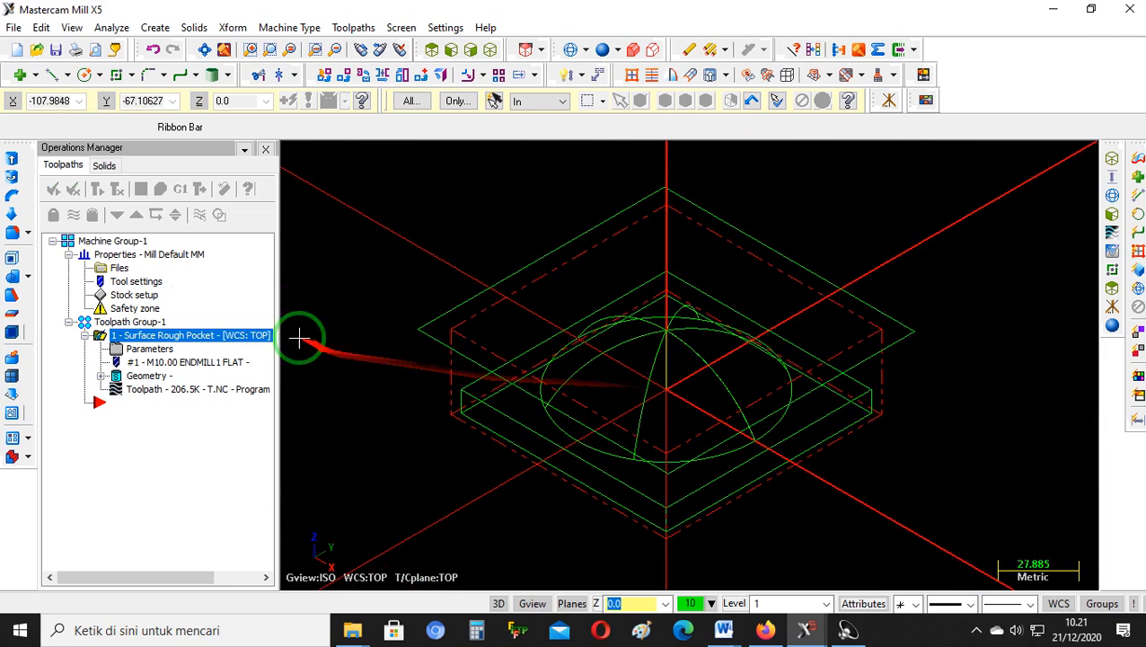
pyautogui.click(161, 191)
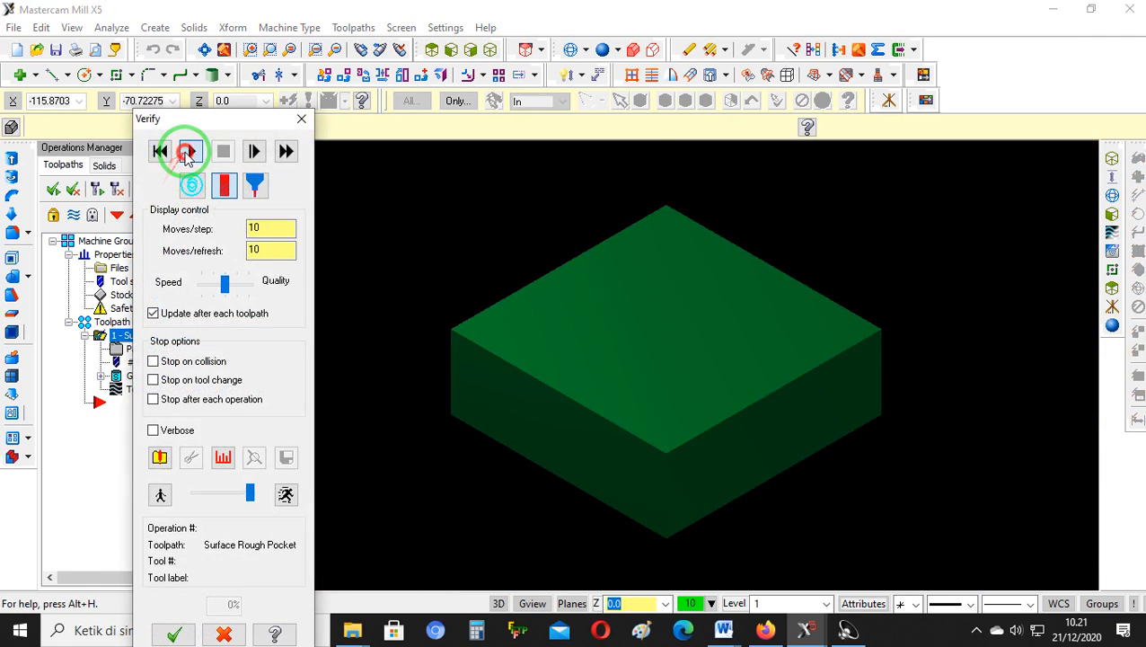
pyautogui.click(187, 152)
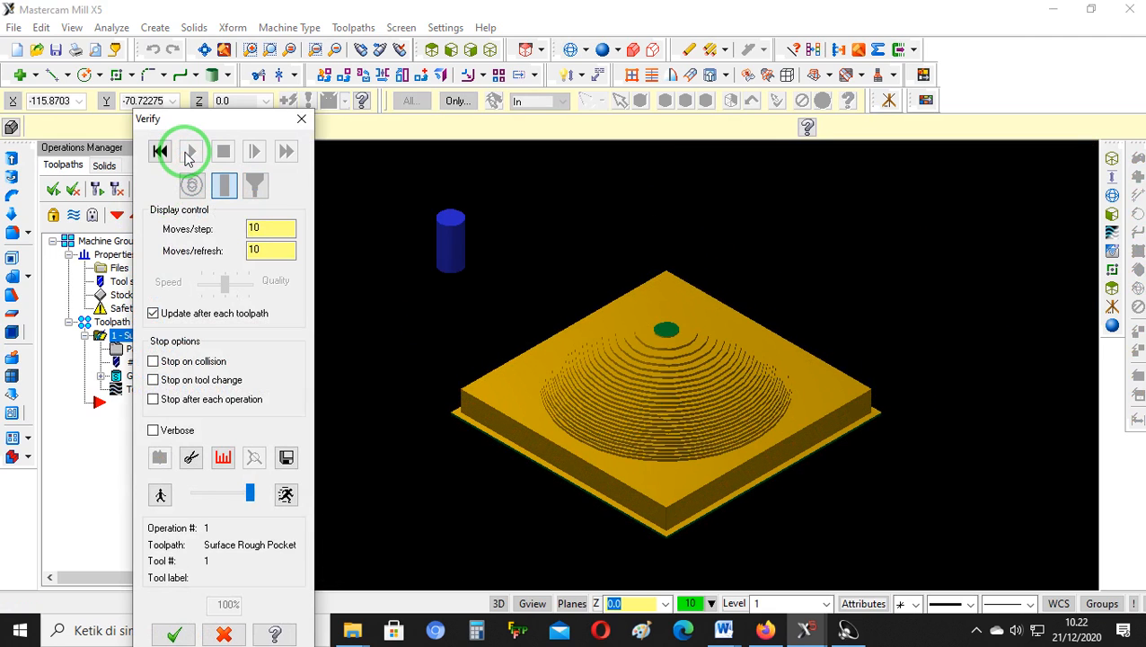
pyautogui.moveTo(485, 307); pyautogui.dragTo(740, 328, button='middle')
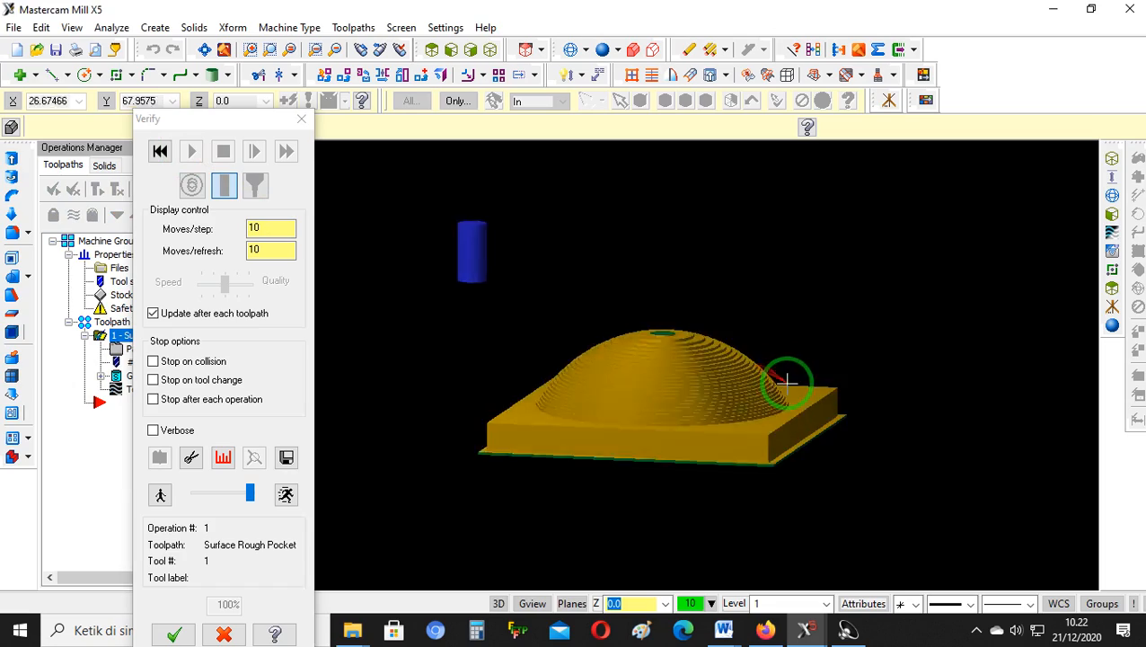
pyautogui.scroll(5, 659, 355)
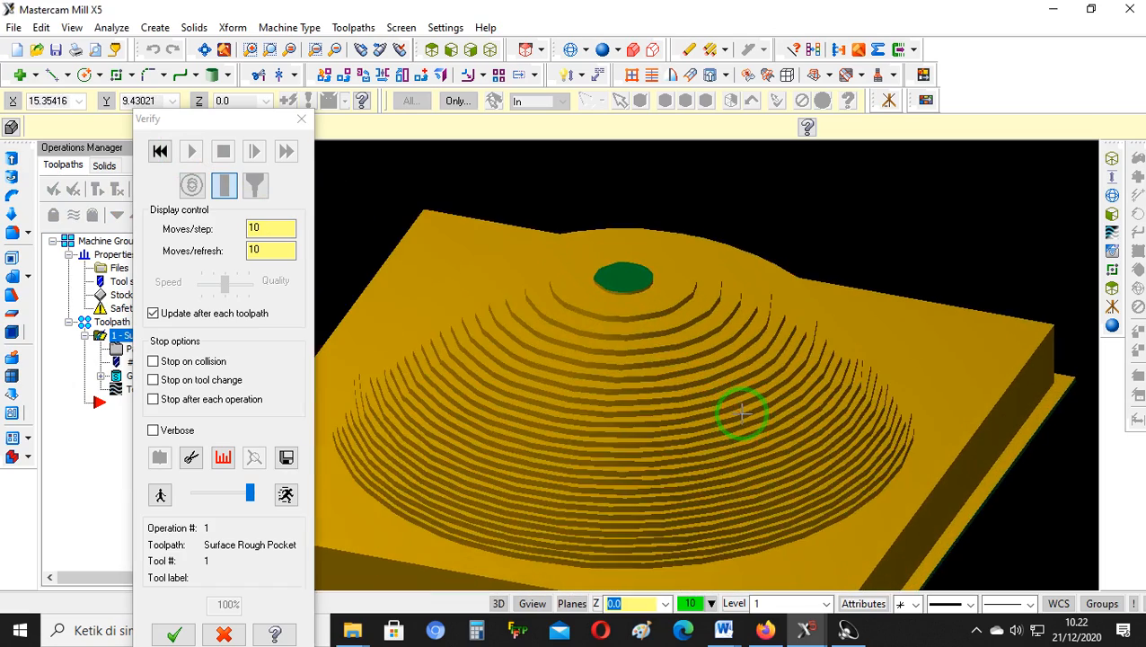
pyautogui.moveTo(818, 414); pyautogui.dragTo(760, 310, button='middle')
pyautogui.scroll(-4, 754, 314)
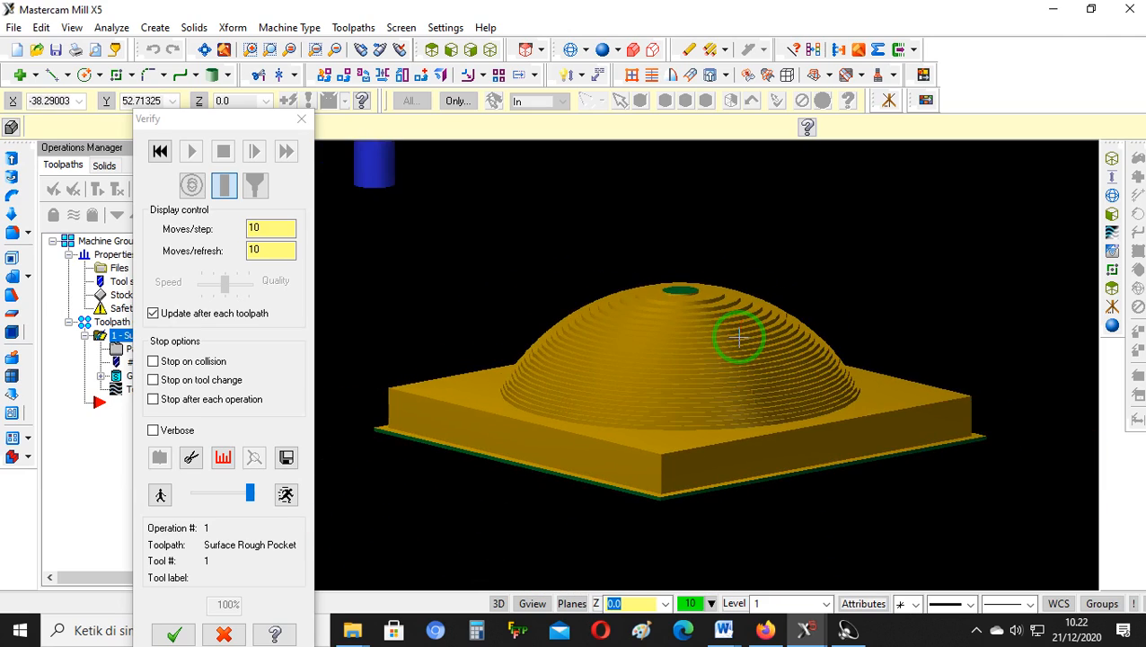
pyautogui.moveTo(739, 339); pyautogui.dragTo(689, 359, button='middle')
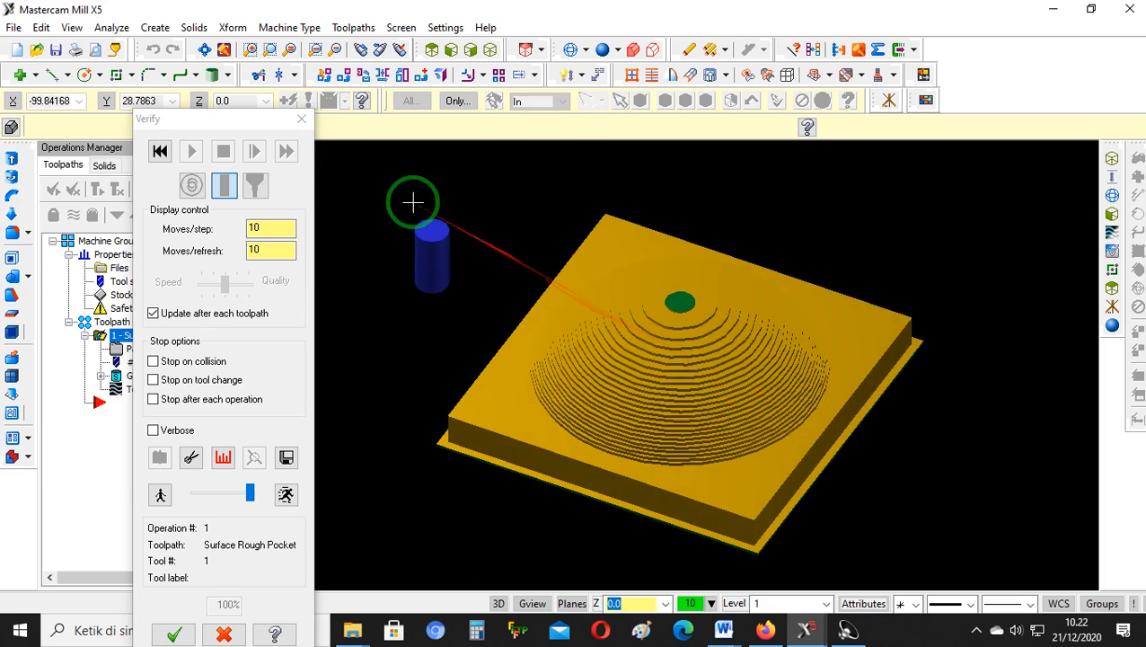
pyautogui.click(303, 120)
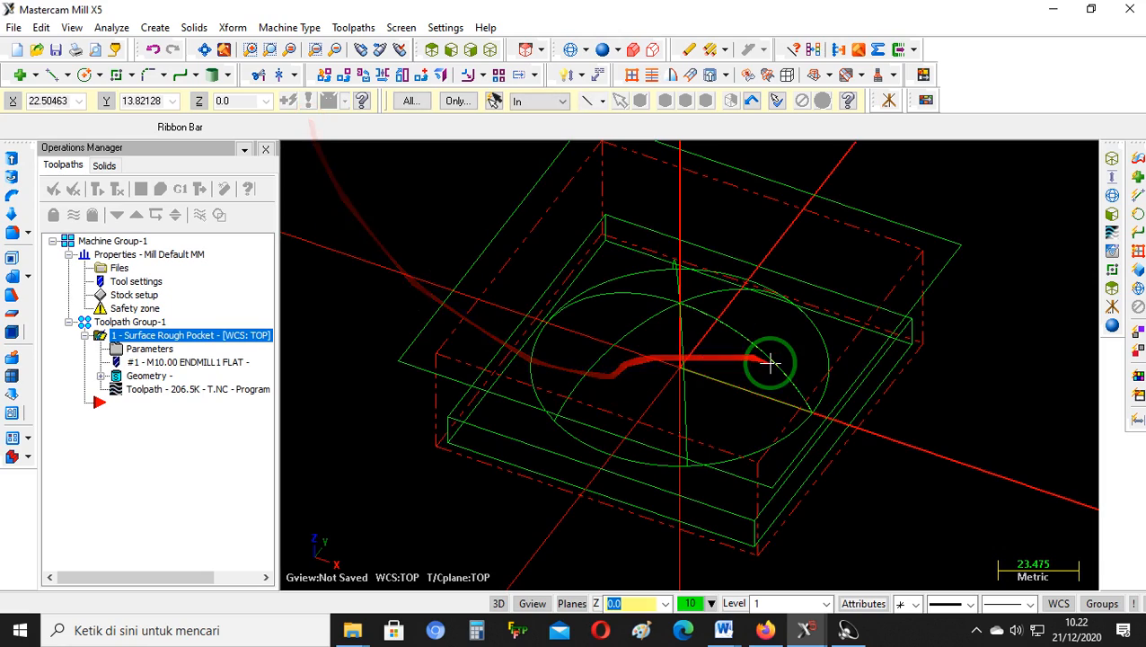
# Create a Surface Finish Scallop toolpath with the dome and plate solids as drive surfaces
pyautogui.moveTo(793, 351); pyautogui.dragTo(691, 238, button='middle')
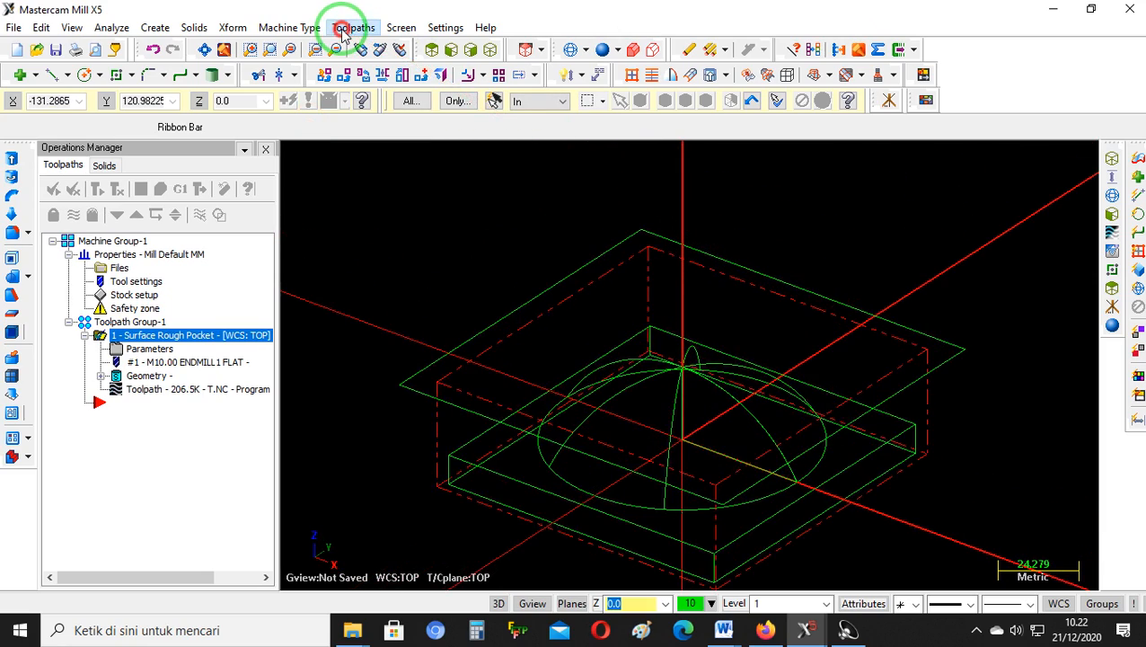
pyautogui.click(342, 34)
pyautogui.click(417, 256)
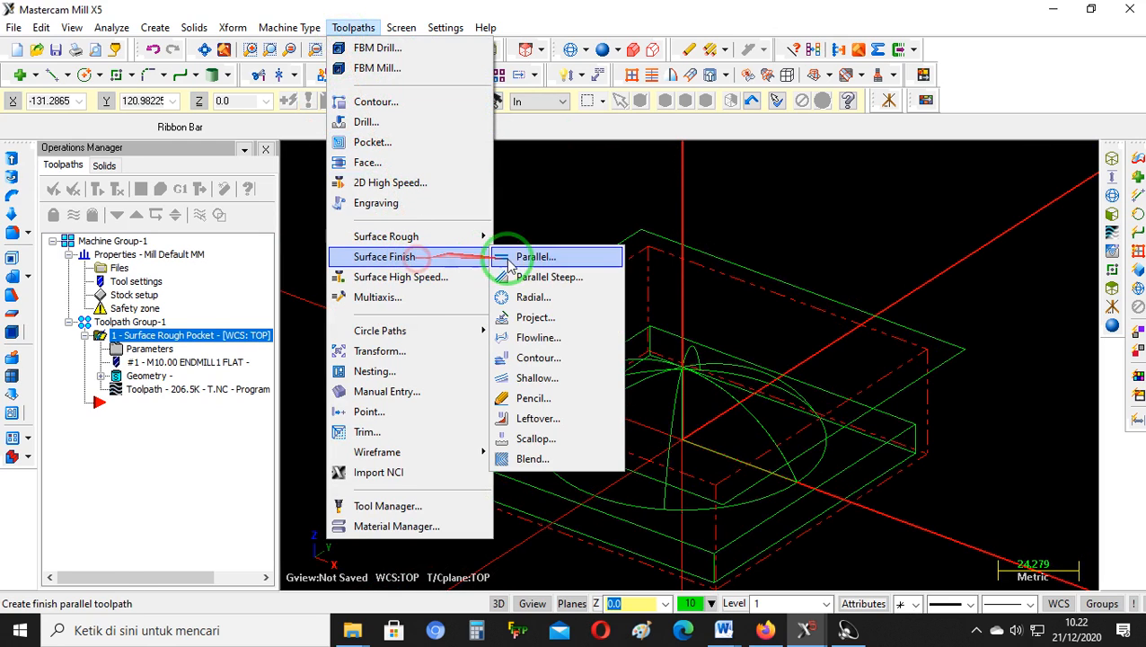
pyautogui.click(556, 440)
pyautogui.click(705, 350)
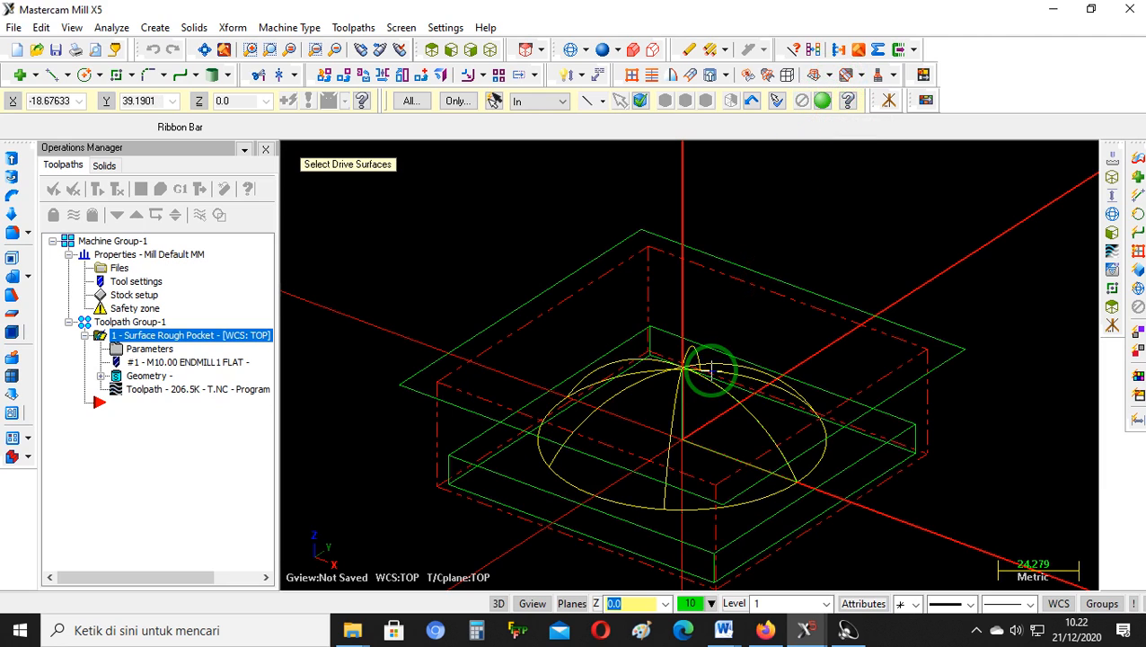
pyautogui.click(897, 437)
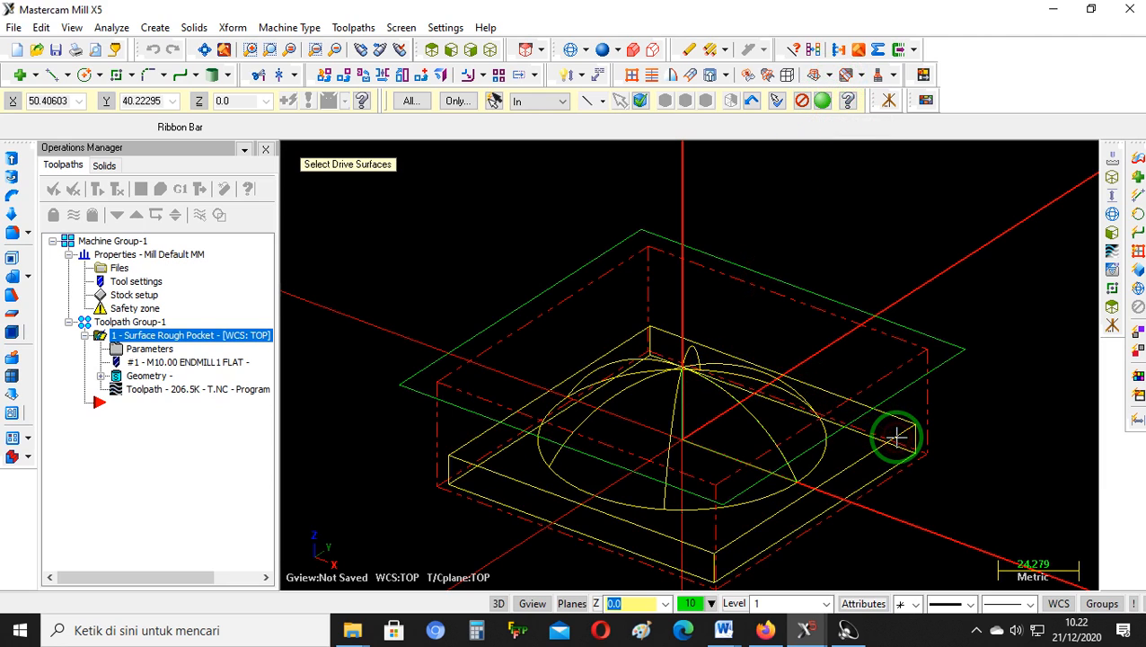
pyautogui.click(822, 100)
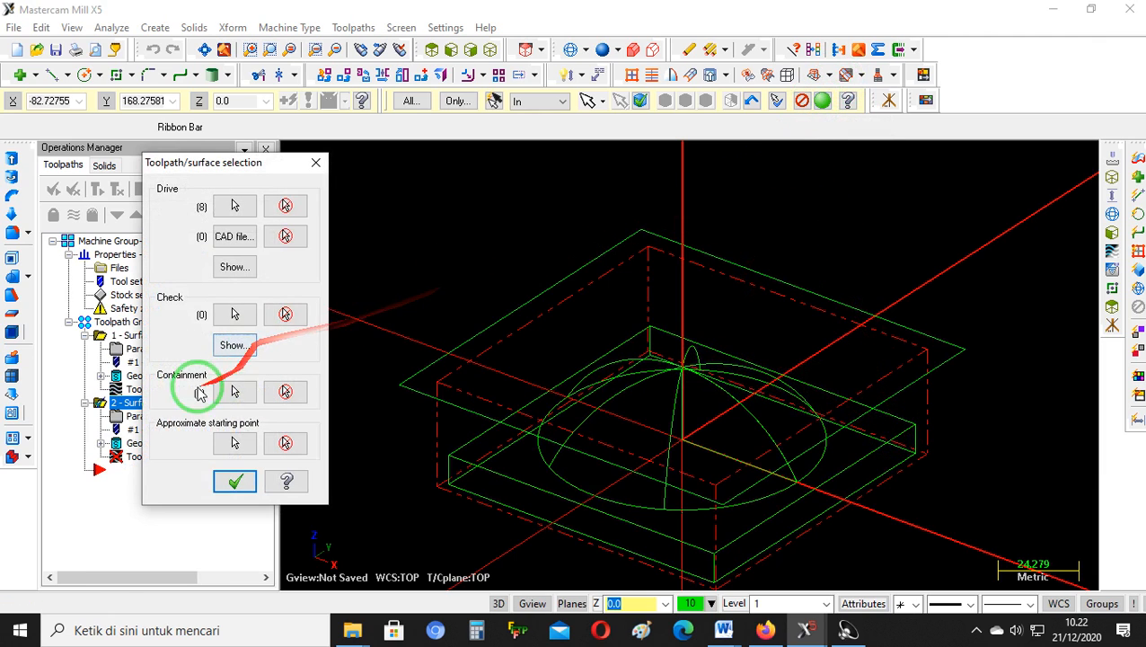
# Chain the rectangle above the dome as the scallop toolpath's containment boundary and accept the surface selection
pyautogui.click(235, 391)
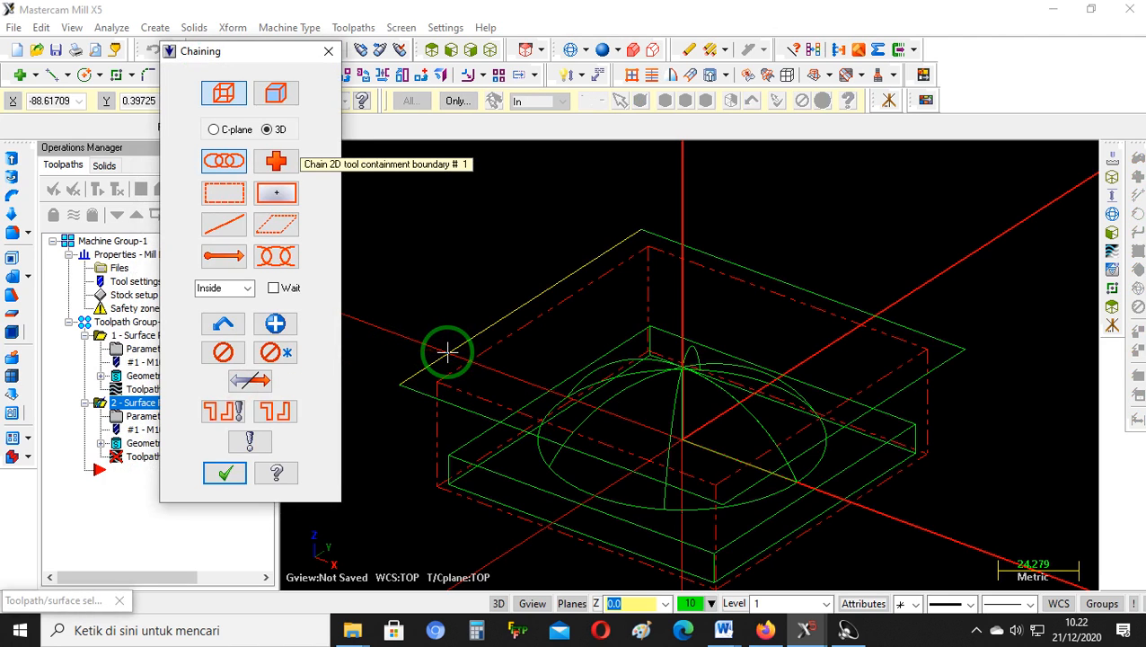
pyautogui.click(422, 355)
pyautogui.click(225, 473)
pyautogui.click(237, 478)
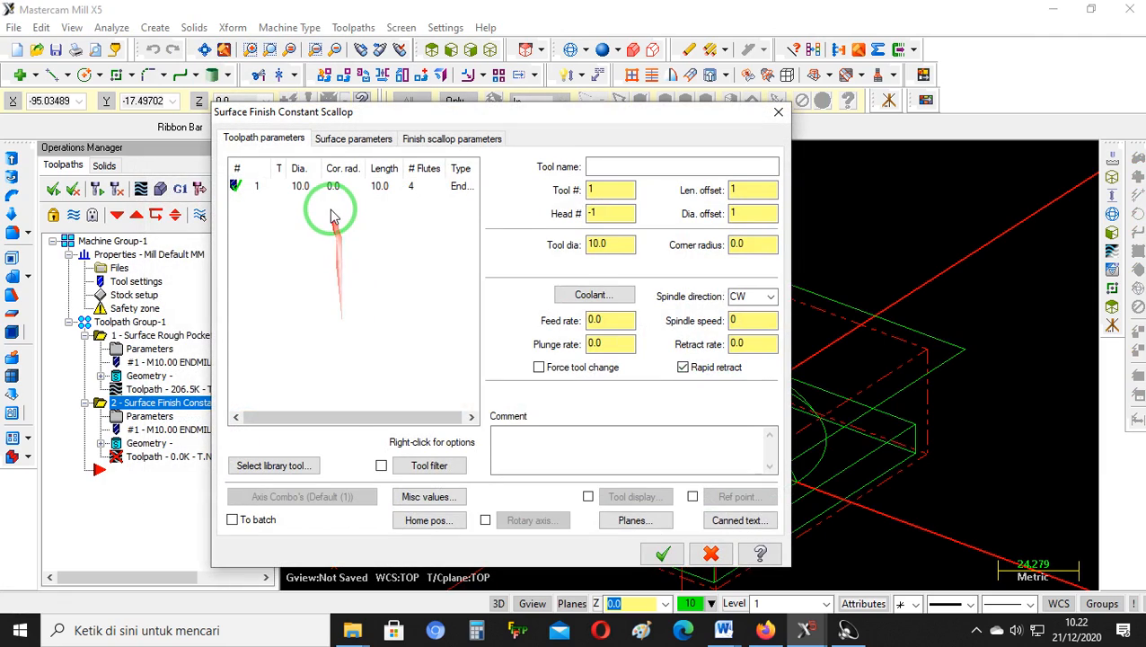
# Create a new spherical end mill with a diameter of 6 for the scallop toolpath
pyautogui.rightClick(331, 214)
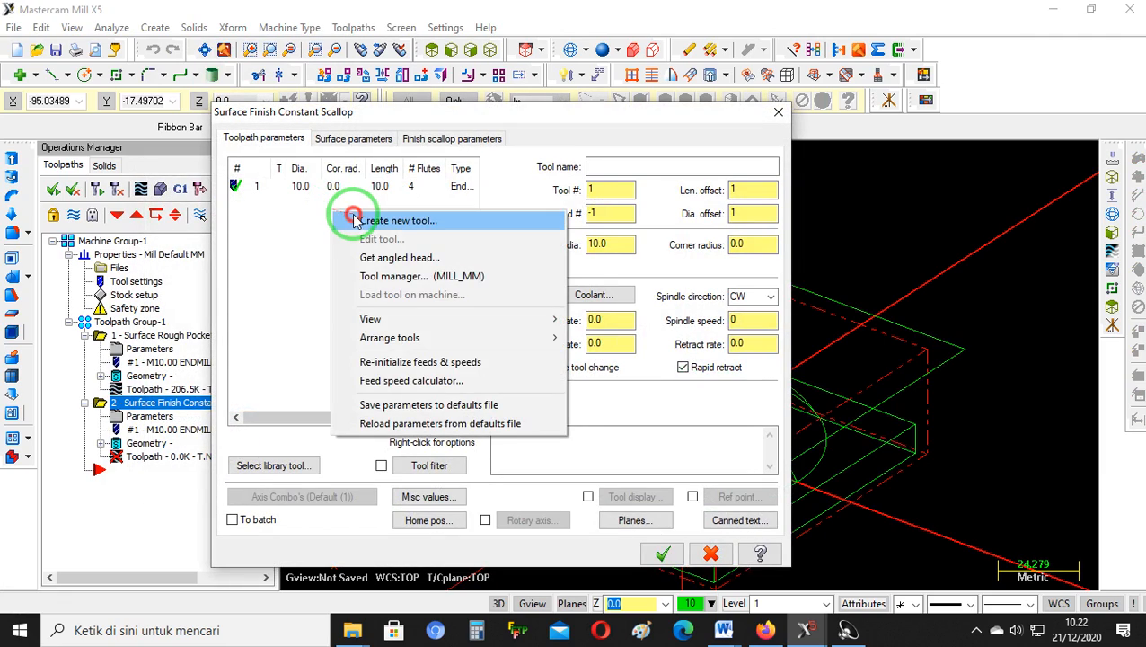
pyautogui.click(351, 220)
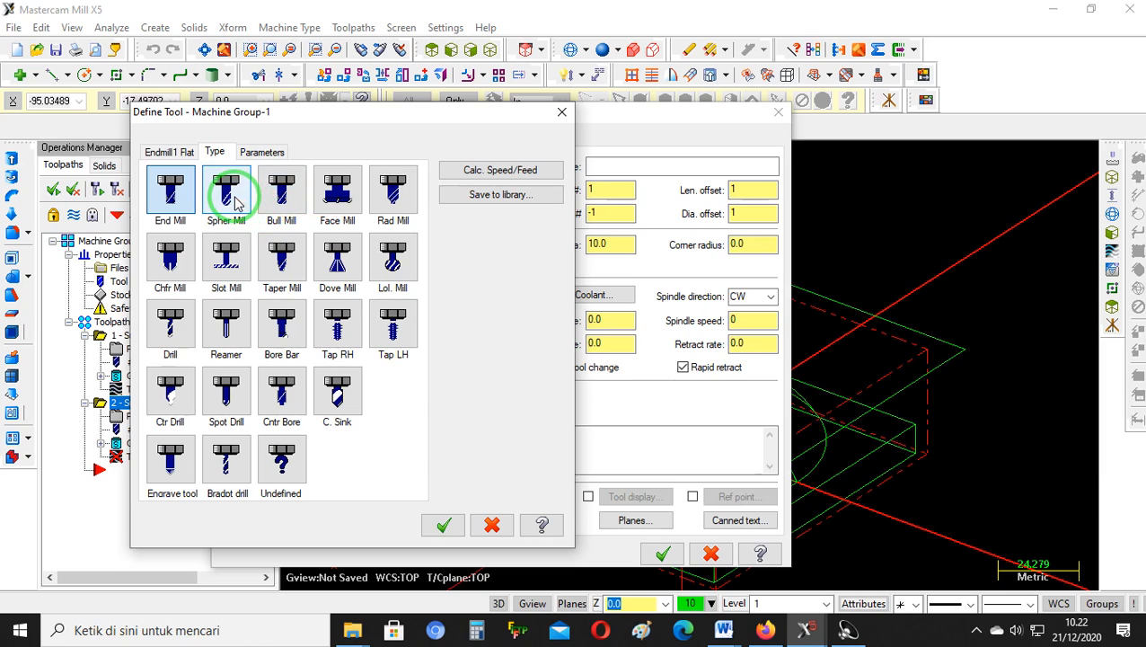
pyautogui.click(235, 203)
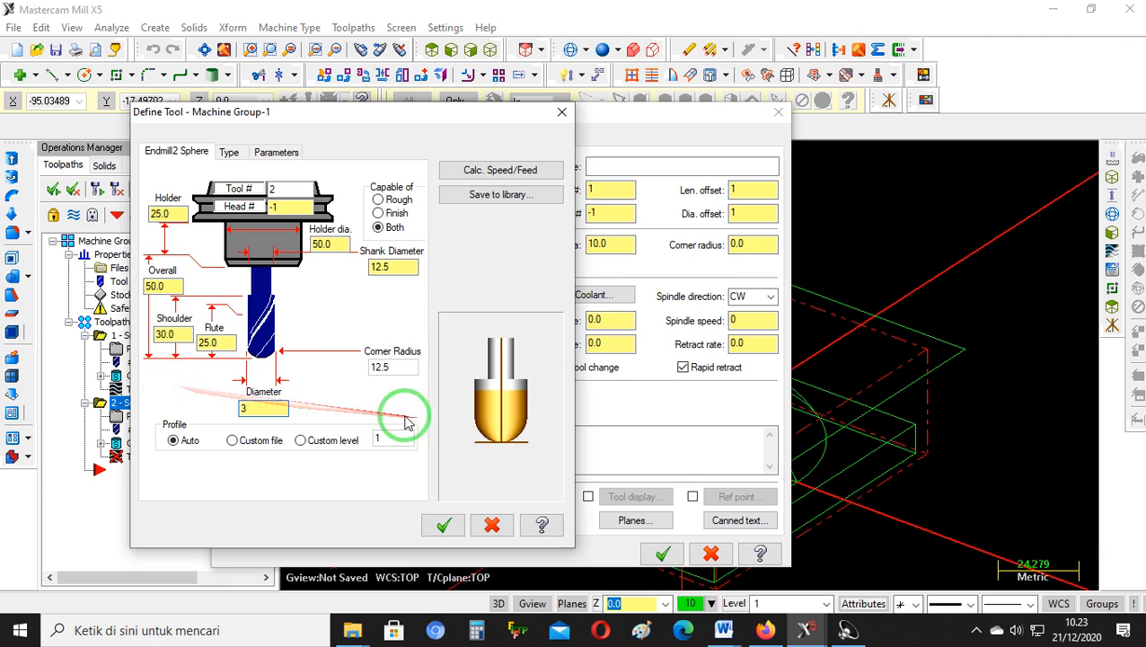
pyautogui.moveTo(267, 408); pyautogui.dragTo(105, 409)
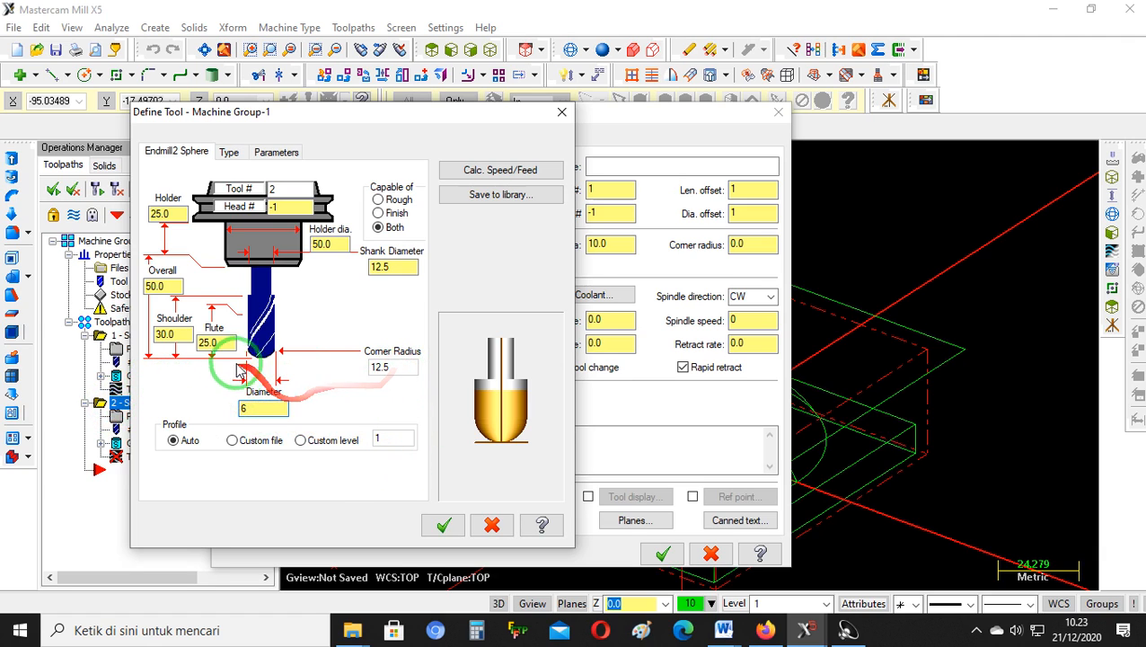
pyautogui.click(328, 442)
pyautogui.click(443, 525)
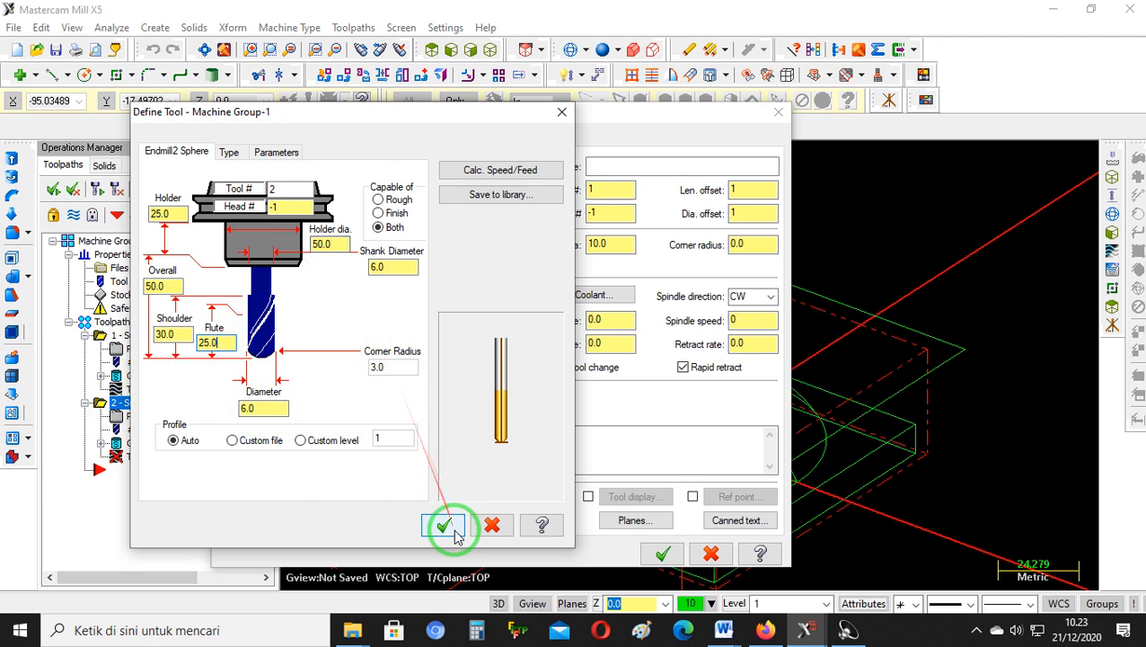
# Turn on coolant for the scallop toolpath's 6 mm spherical mill
pyautogui.click(350, 409)
pyautogui.click(600, 296)
pyautogui.click(225, 179)
pyautogui.click(213, 216)
pyautogui.click(201, 423)
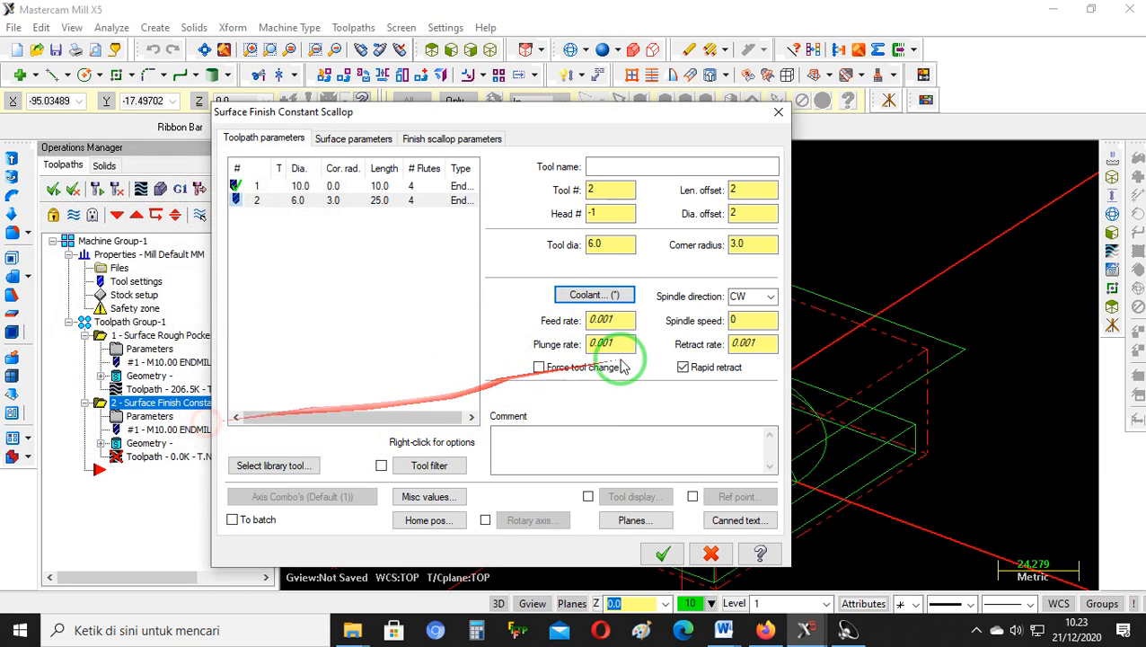
# Set the scallop tool's spindle speed to 3000 and its feed rate and plunge rate to 1000
pyautogui.click(751, 320)
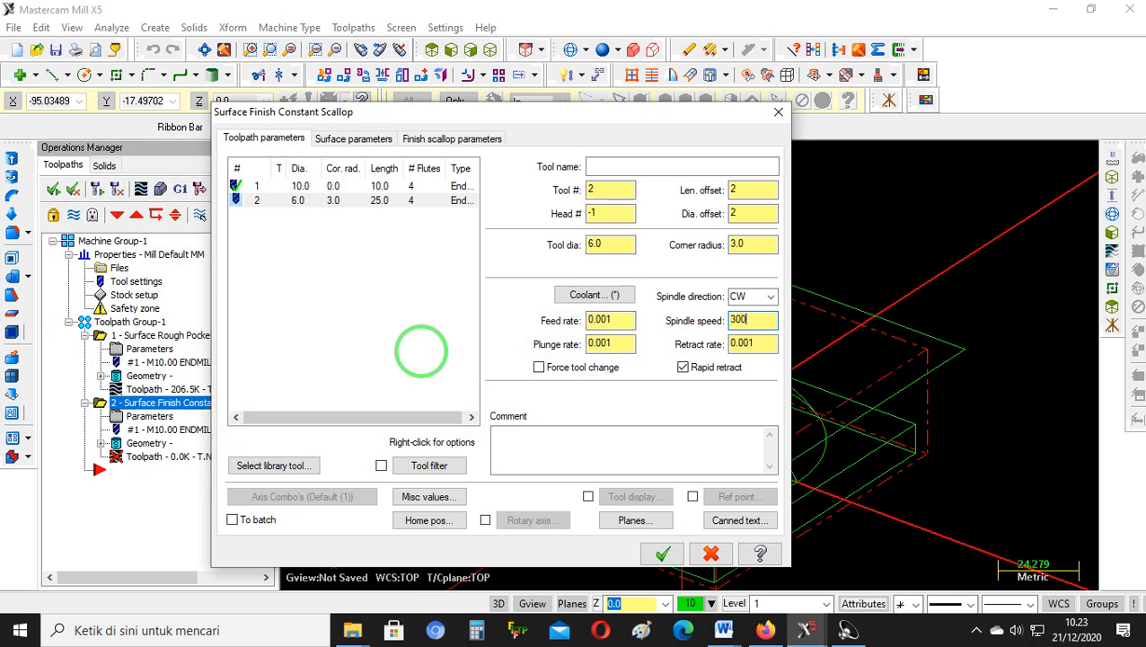
pyautogui.moveTo(616, 321); pyautogui.dragTo(439, 328)
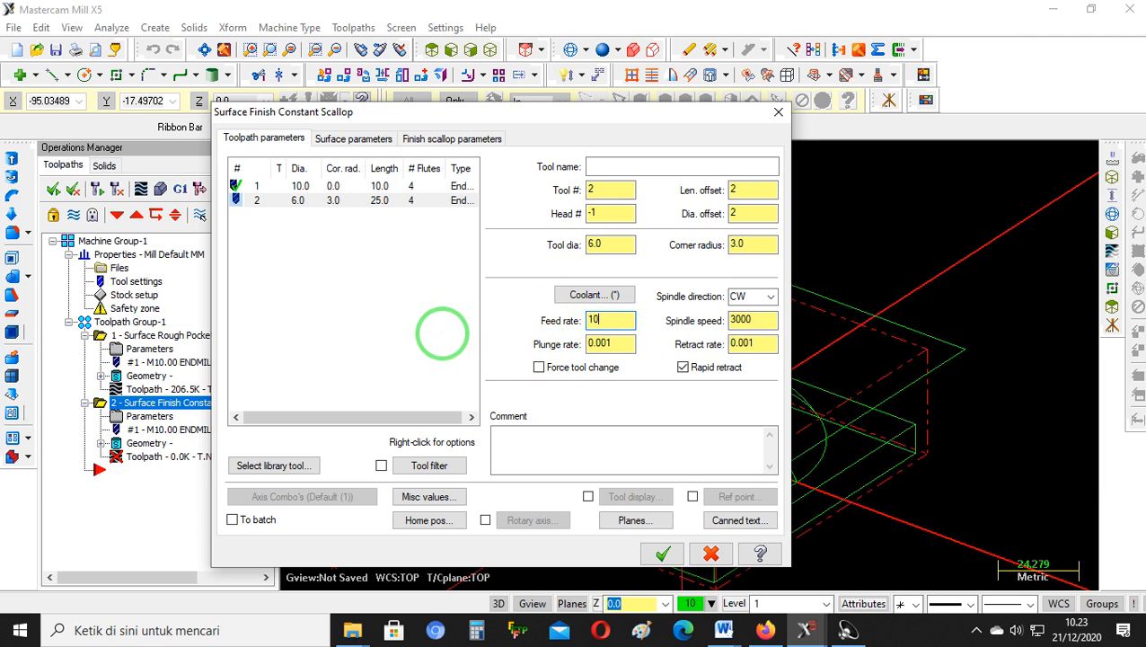
pyautogui.moveTo(626, 345); pyautogui.dragTo(440, 359)
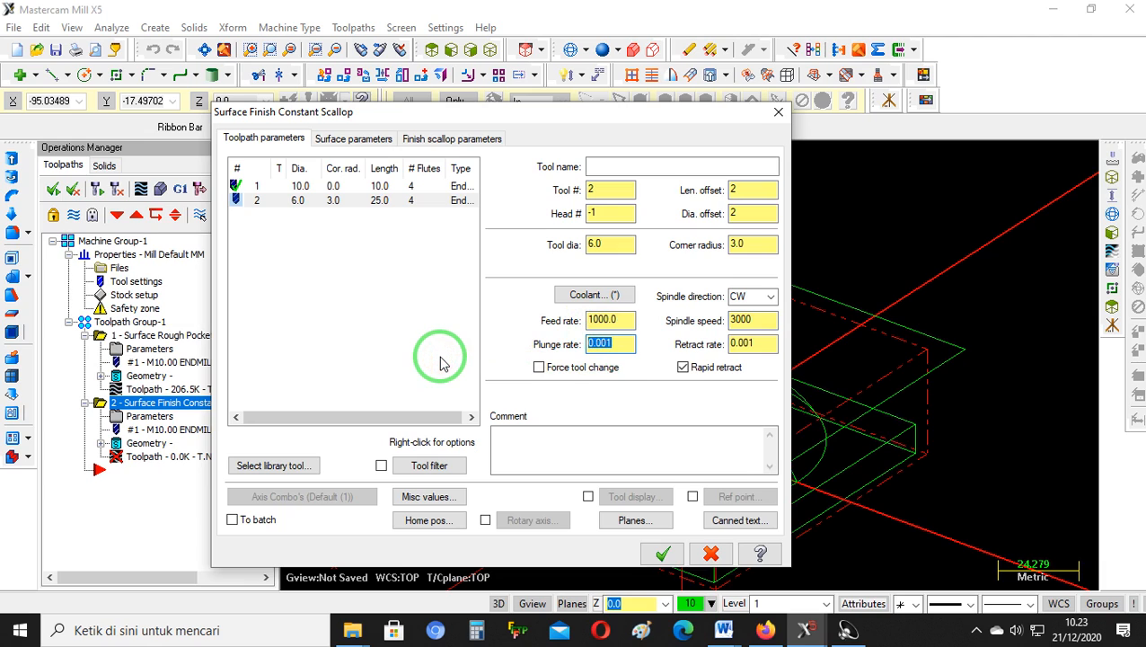
pyautogui.write('1000')
pyautogui.moveTo(768, 344); pyautogui.dragTo(640, 342)
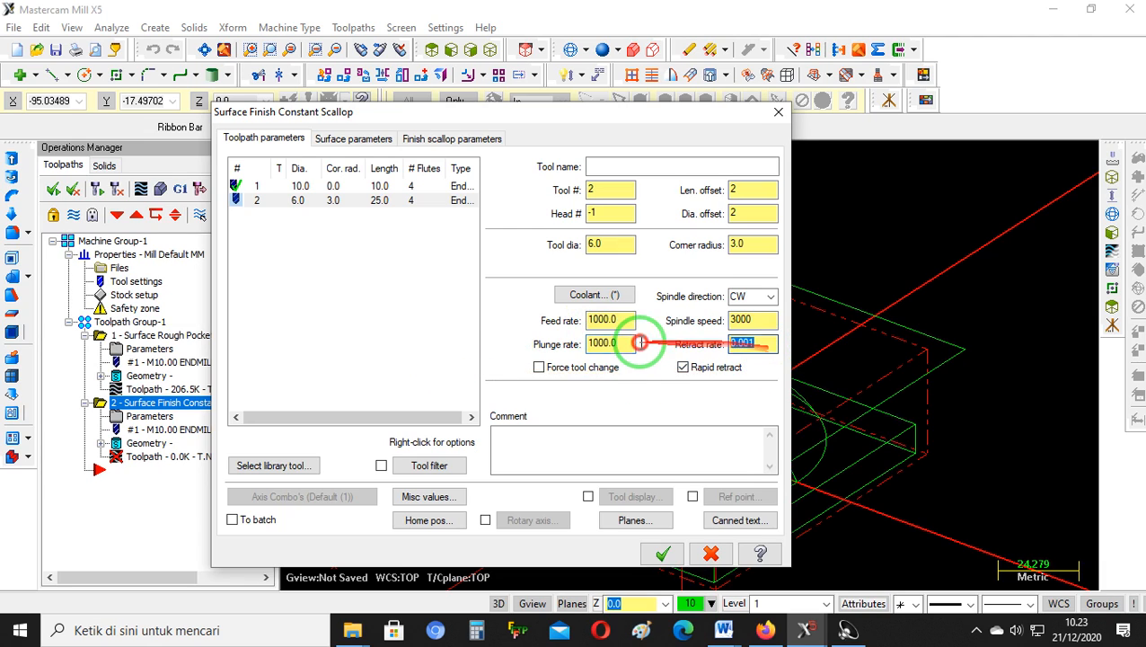
# Enable an absolute clearance of 50 for the scallop toolpath and set absolute retract to 30 and feed plane to 27
pyautogui.click(355, 139)
pyautogui.click(404, 167)
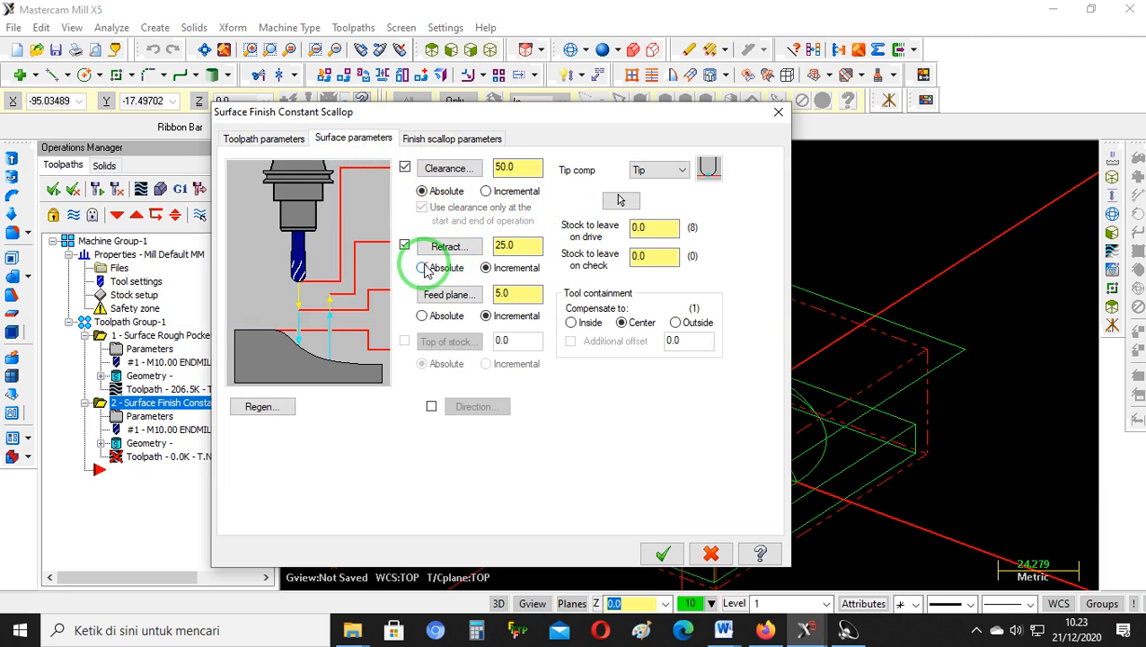
pyautogui.moveTo(520, 248); pyautogui.dragTo(335, 266)
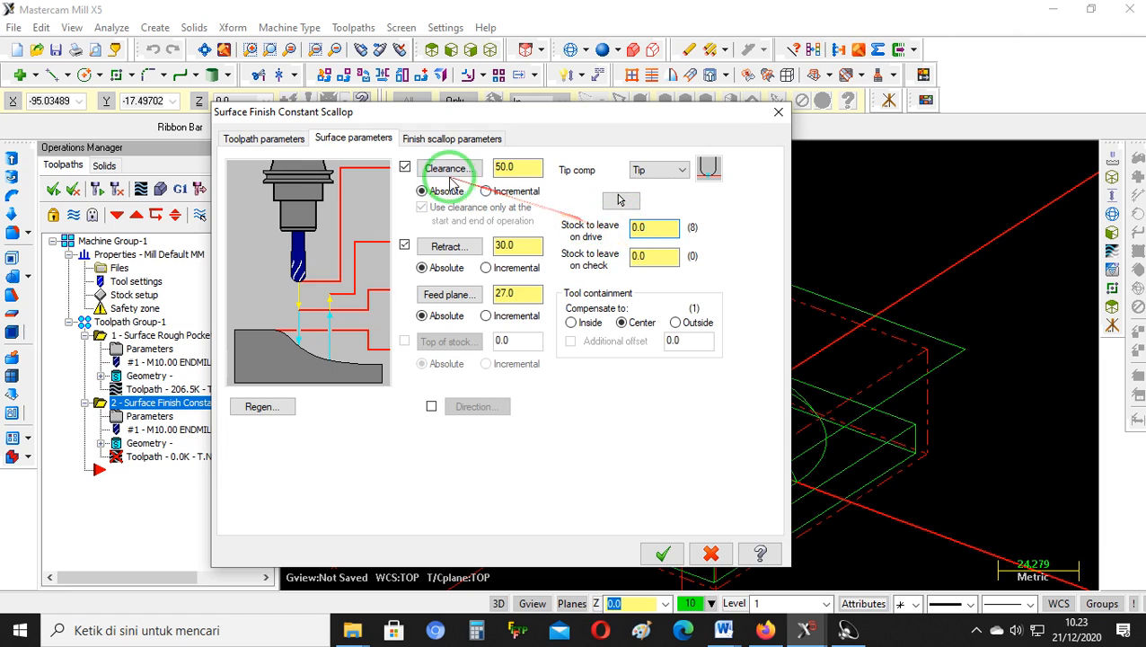
# Set the scallop toolpath's maximum stepover to 0.1 and generate the toolpath
pyautogui.click(441, 142)
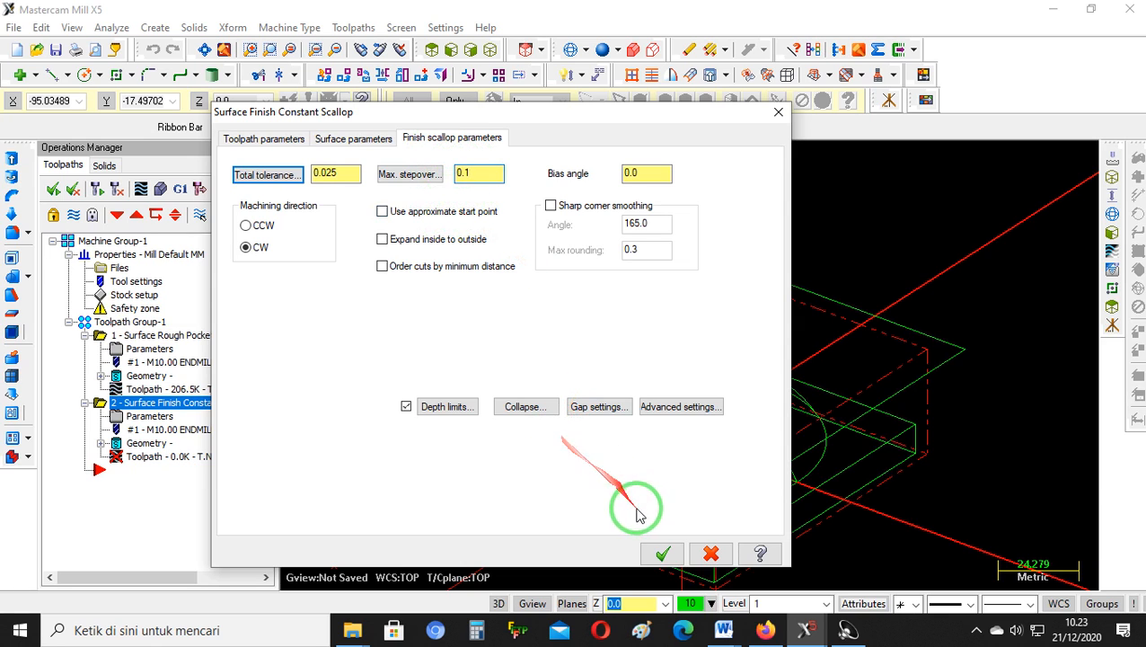
pyautogui.click(660, 550)
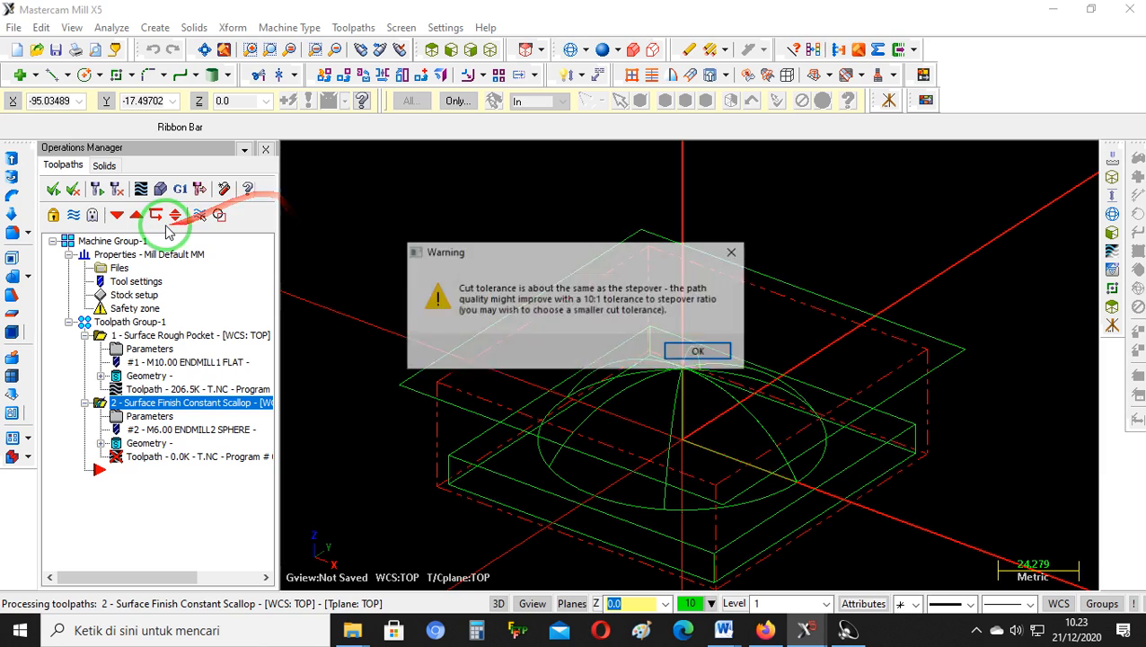
pyautogui.click(699, 352)
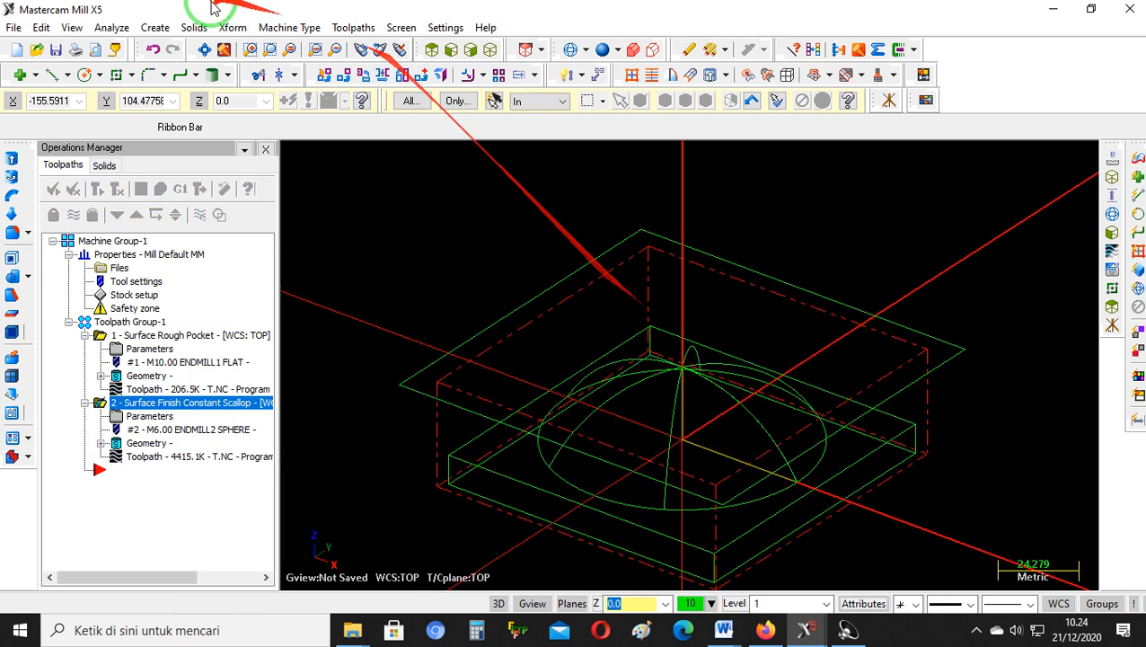
# Run the Verify simulation for the whole toolpath group with moves per step and moves per refresh set to 100
pyautogui.click(85, 323)
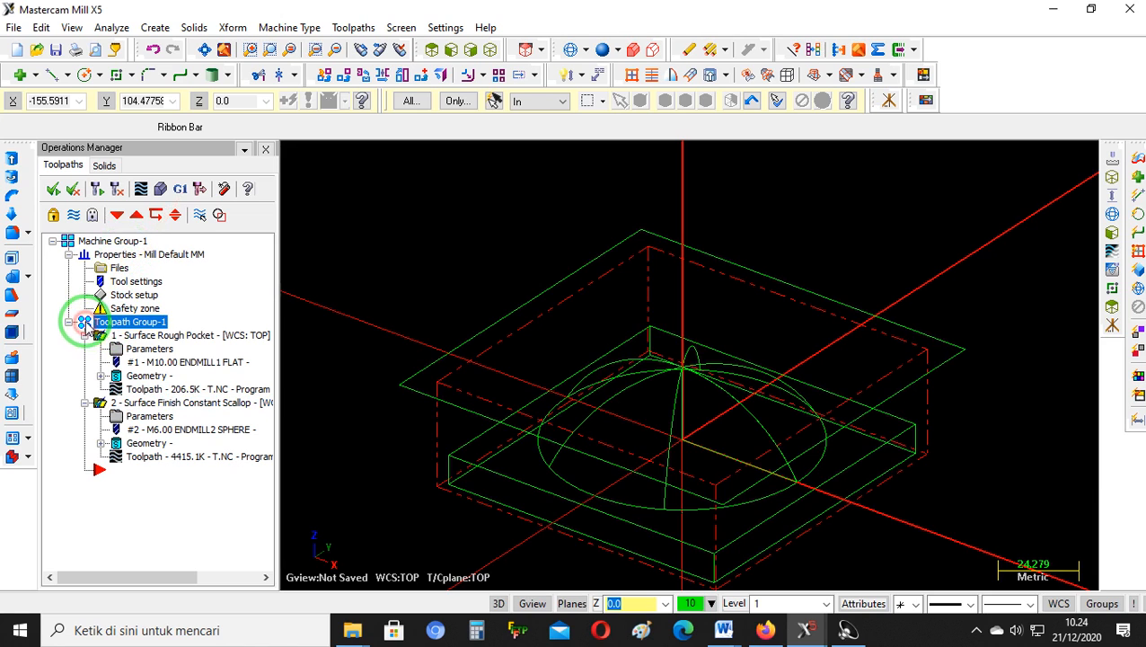
pyautogui.click(180, 190)
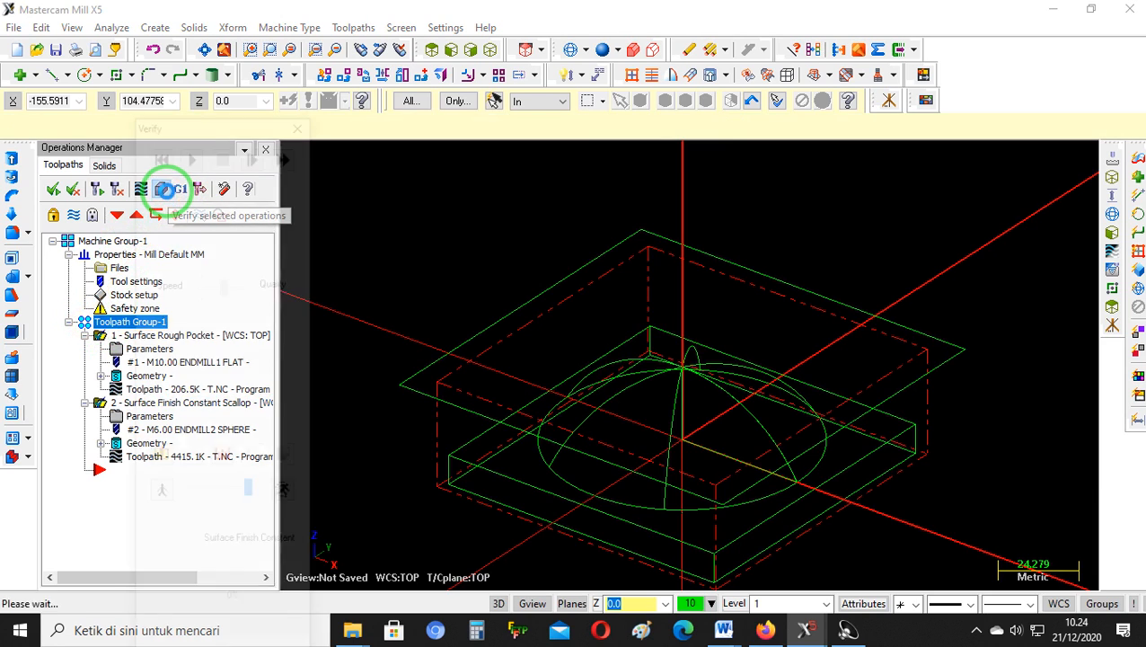
pyautogui.click(189, 151)
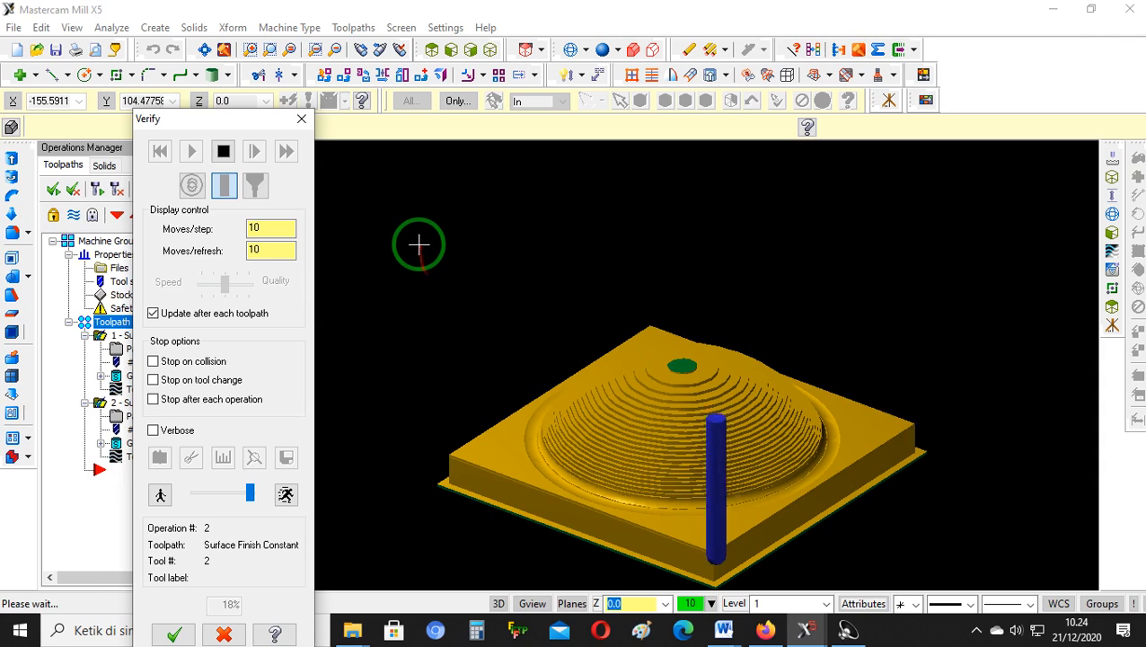
pyautogui.click(286, 233)
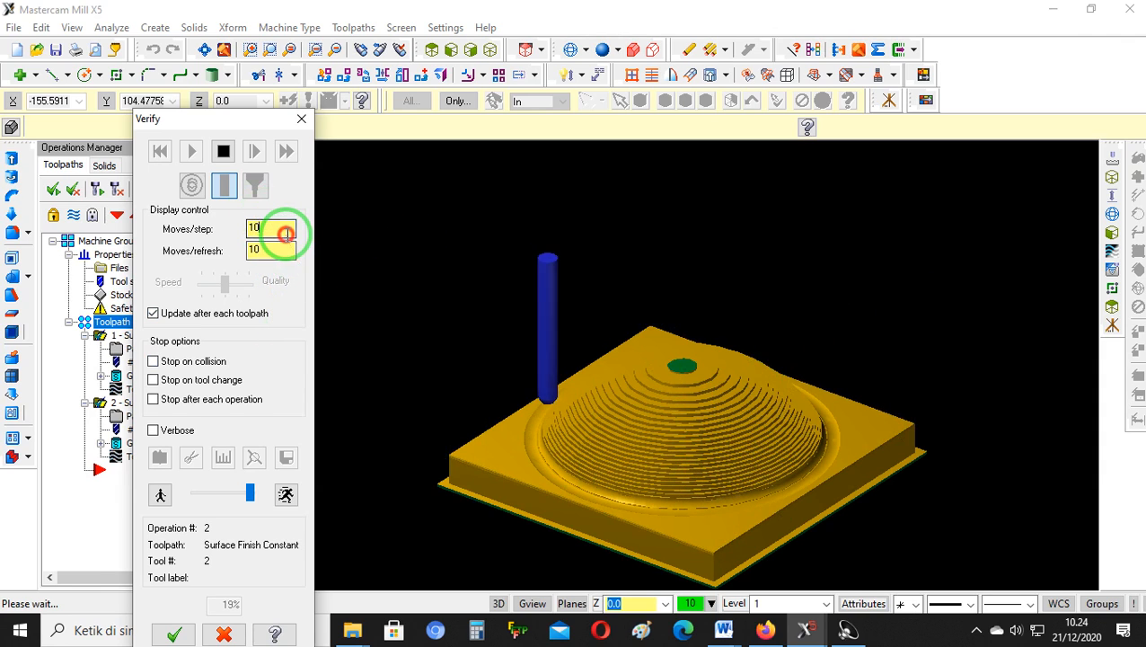
pyautogui.write('0')
pyautogui.click(278, 250)
pyautogui.write('0')
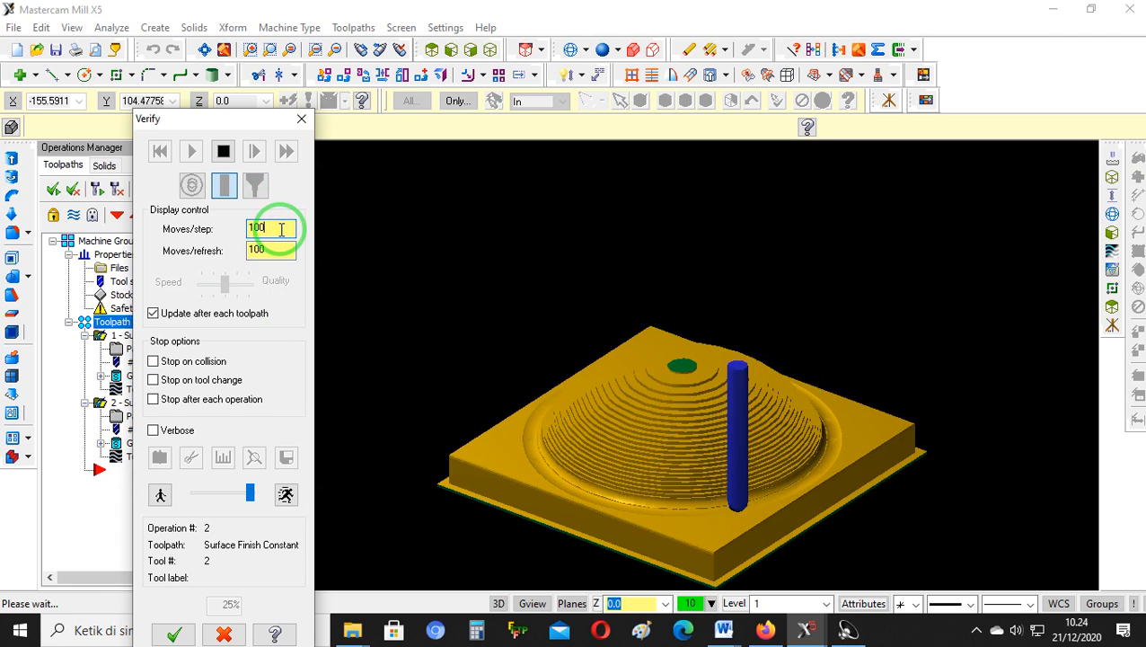
# Inspect the simulated dome's finish from several angles and close the Verify simulation
pyautogui.moveTo(504, 312)
pyautogui.mouseDown(button='middle')
pyautogui.moveTo(486, 389)
pyautogui.moveTo(501, 334)
pyautogui.mouseUp(button='middle')
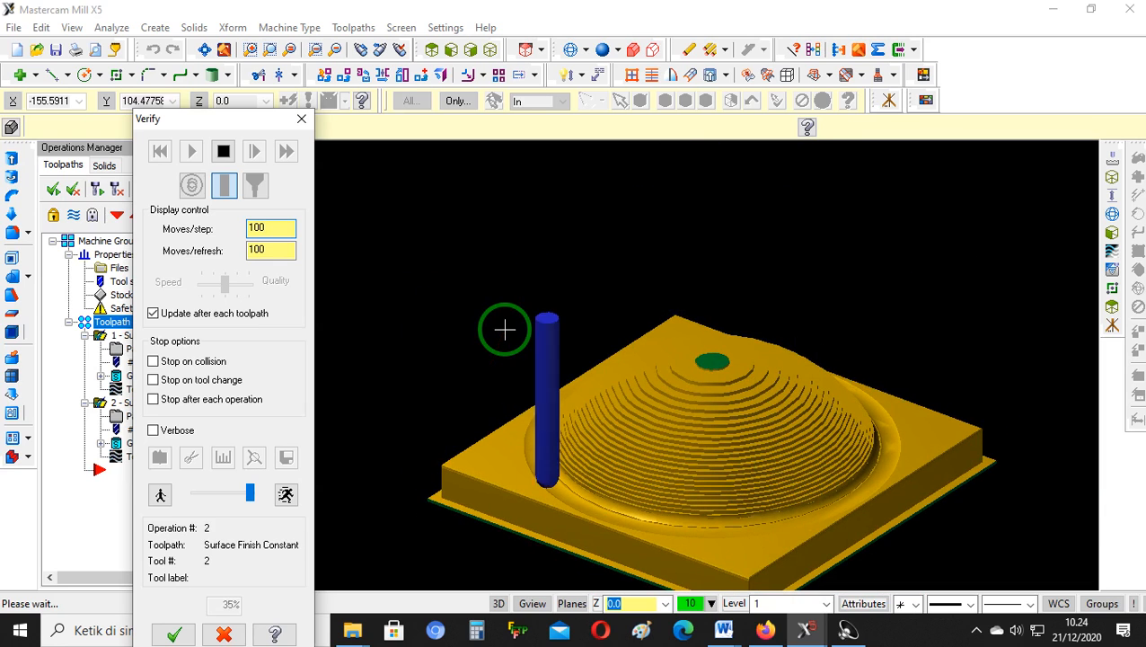
pyautogui.moveTo(524, 340); pyautogui.dragTo(912, 398, button='middle')
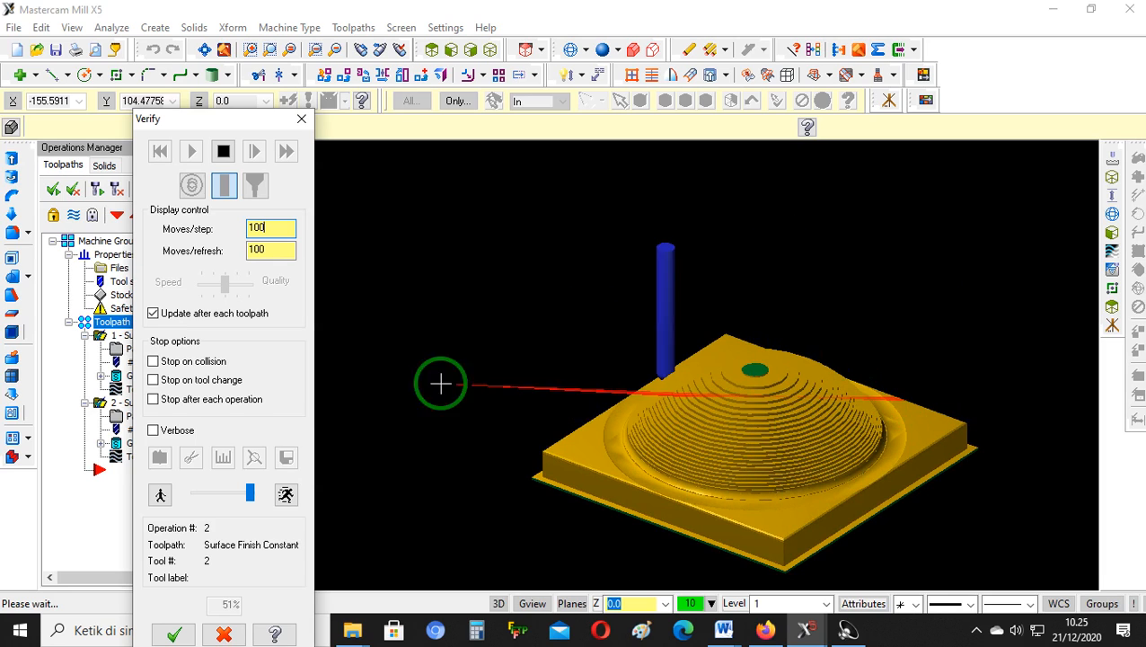
pyautogui.click(270, 247)
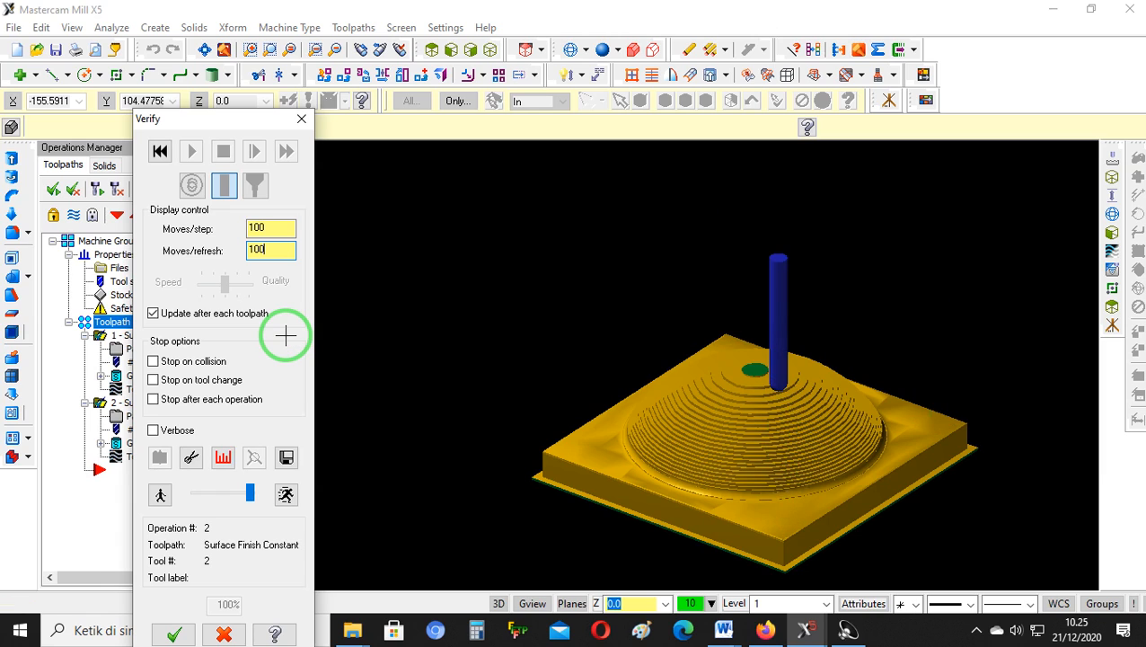
pyautogui.moveTo(791, 382); pyautogui.dragTo(959, 384, button='middle')
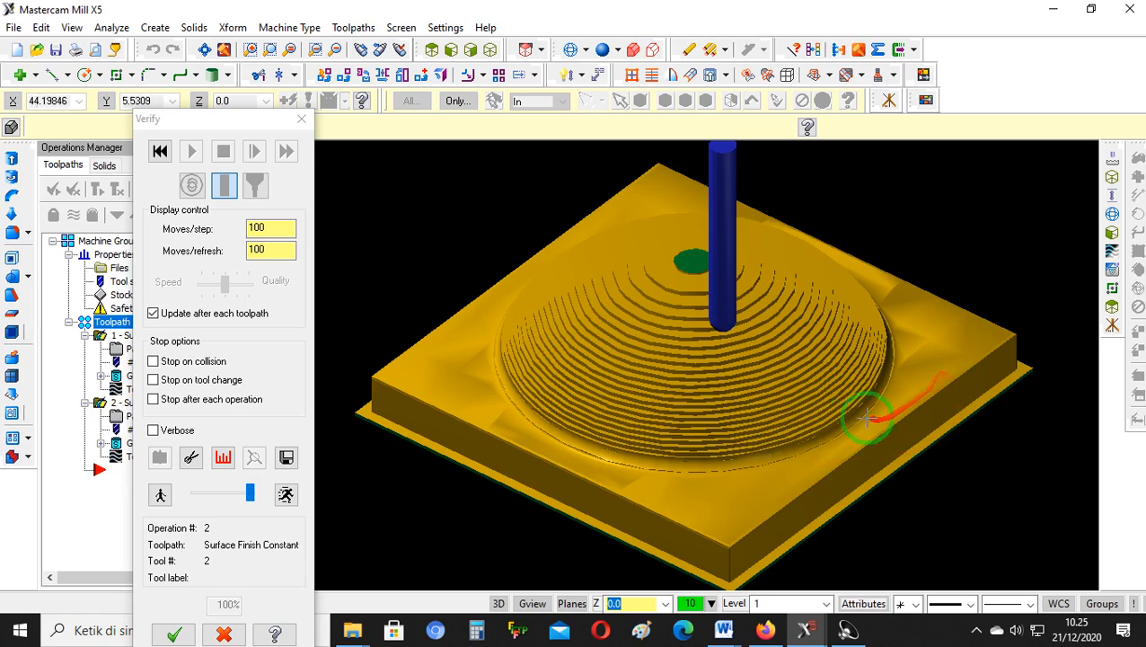
pyautogui.scroll(2, 820, 392)
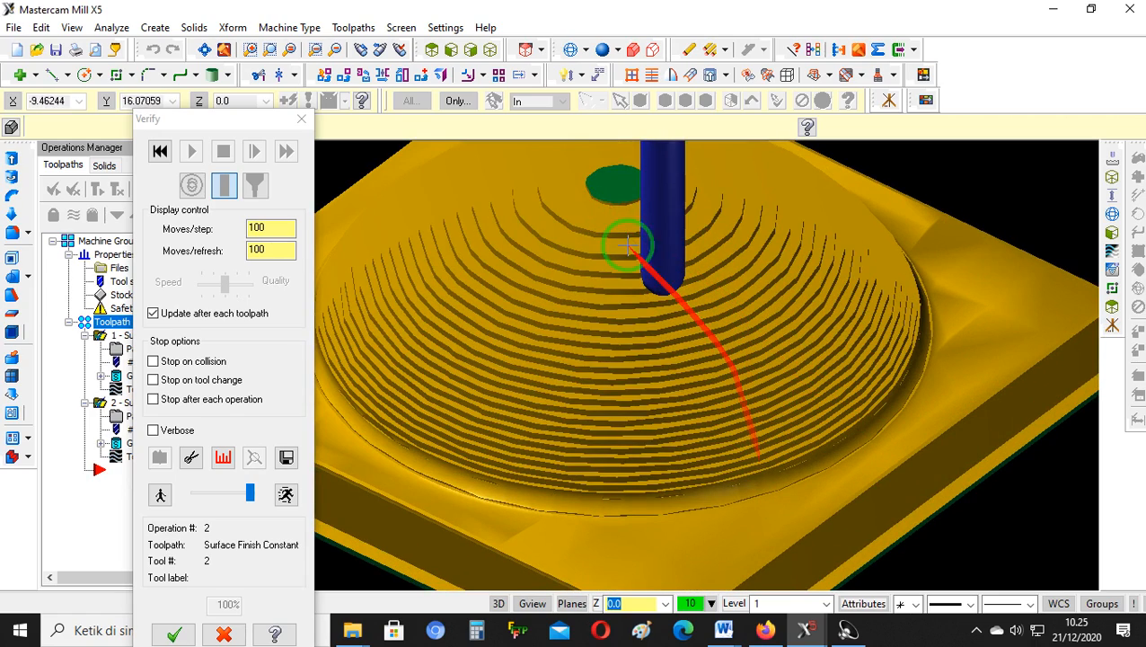
pyautogui.scroll(-5, 785, 328)
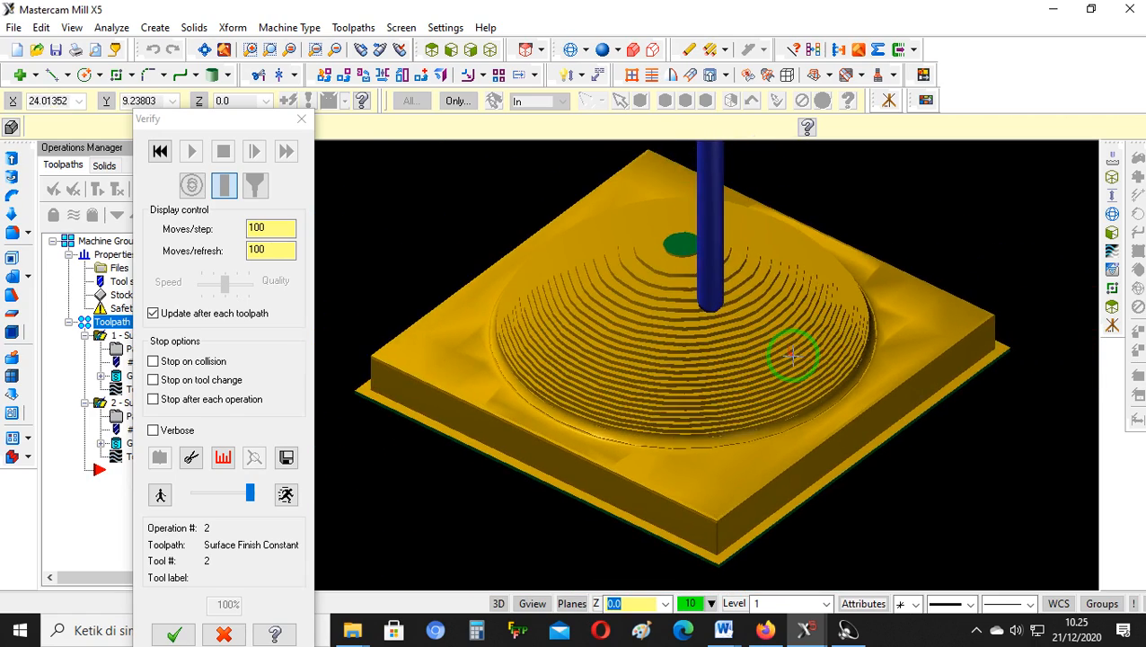
pyautogui.moveTo(816, 339); pyautogui.dragTo(760, 337, button='middle')
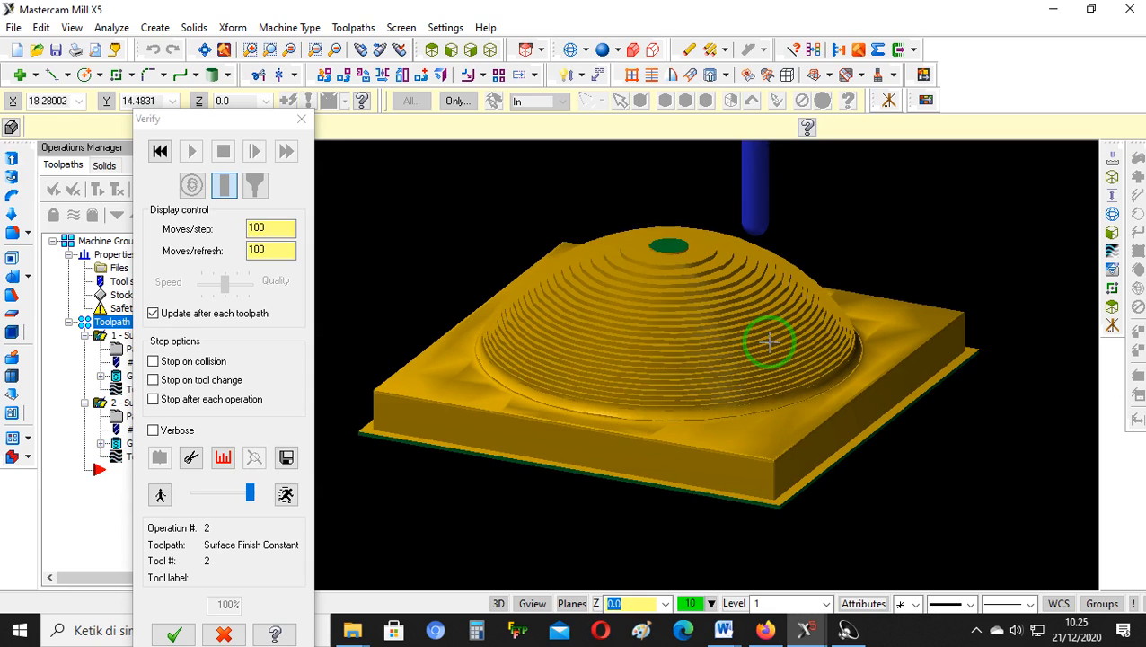
pyautogui.click(301, 120)
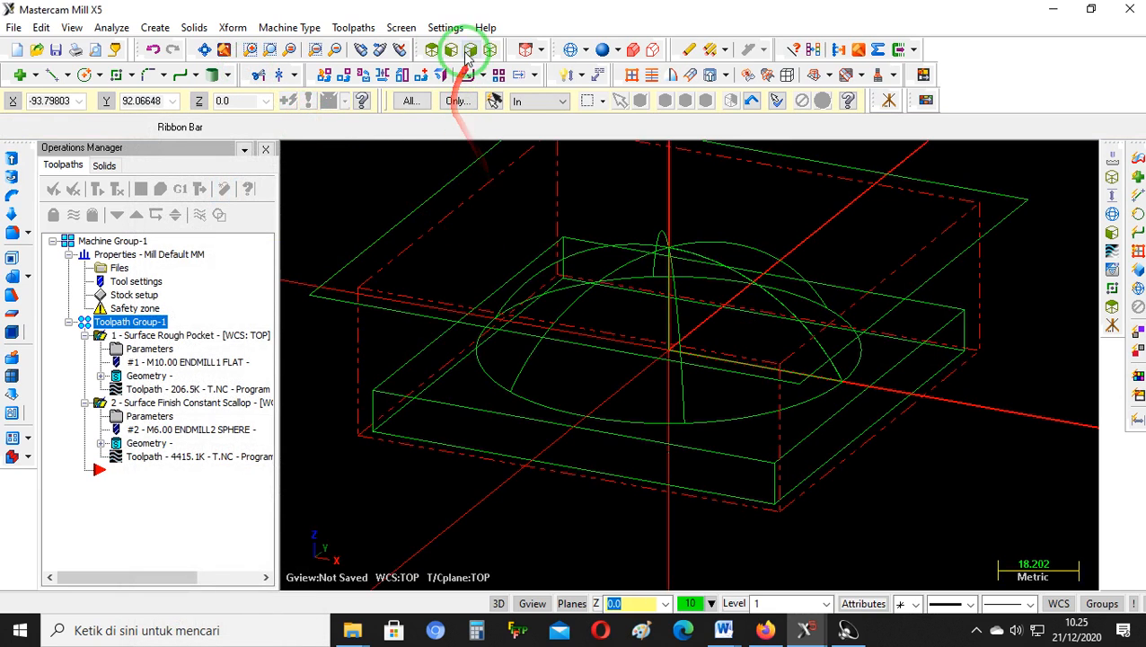
# Create a Surface Finish Contour toolpath with the dome and plate solids as drive surfaces
pyautogui.click(353, 29)
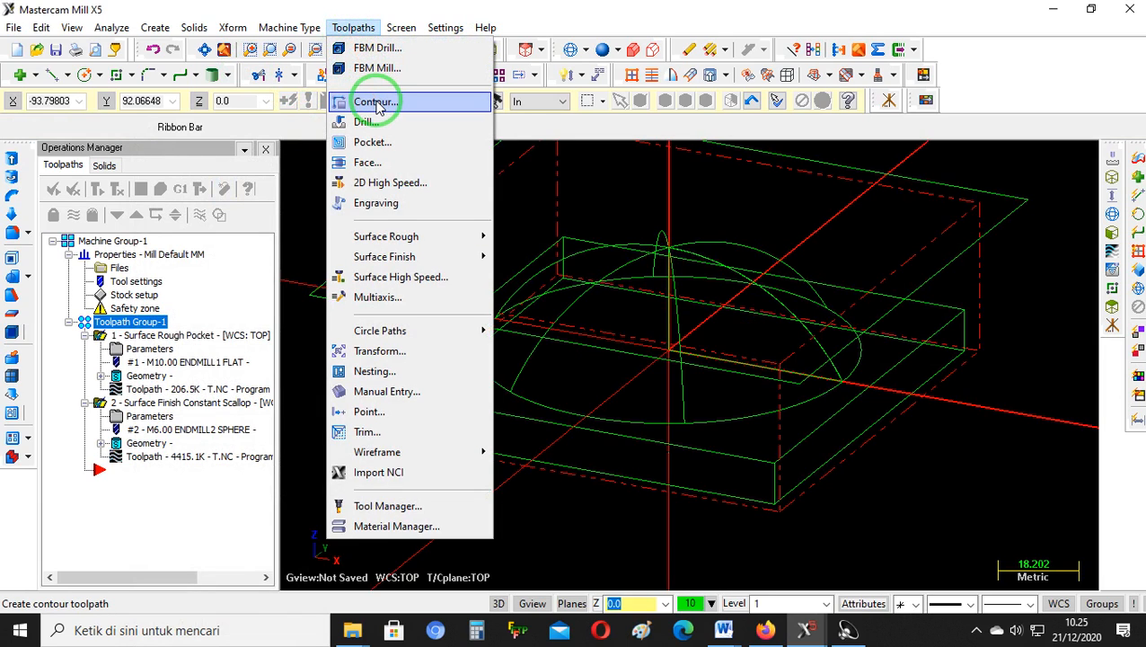
pyautogui.moveTo(386, 257)
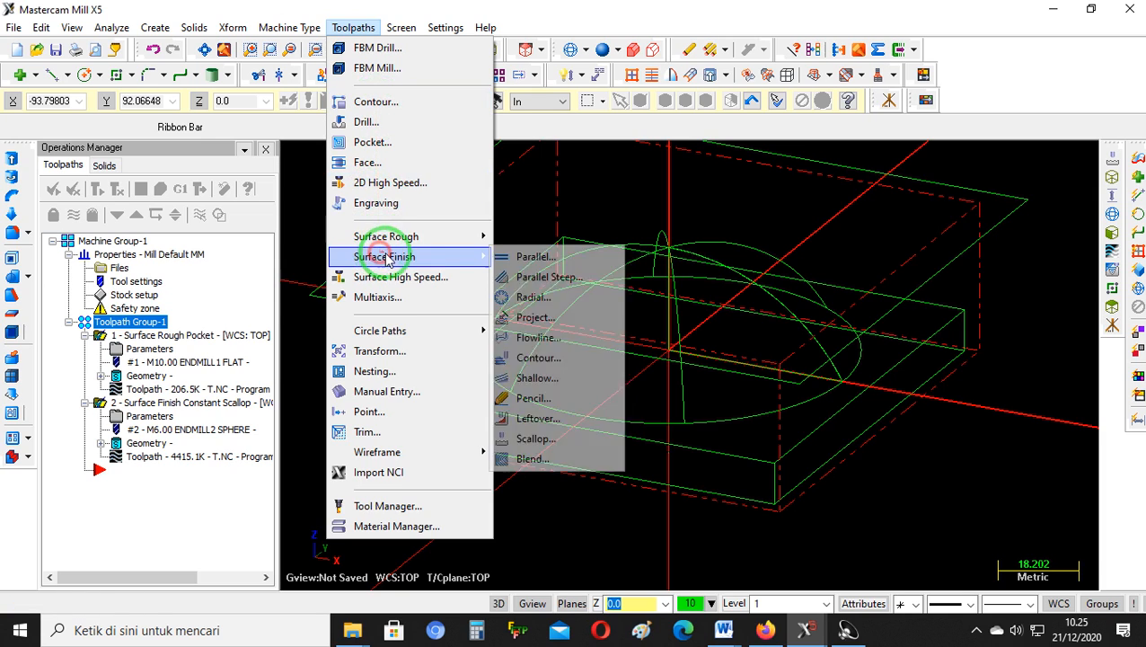
pyautogui.click(539, 357)
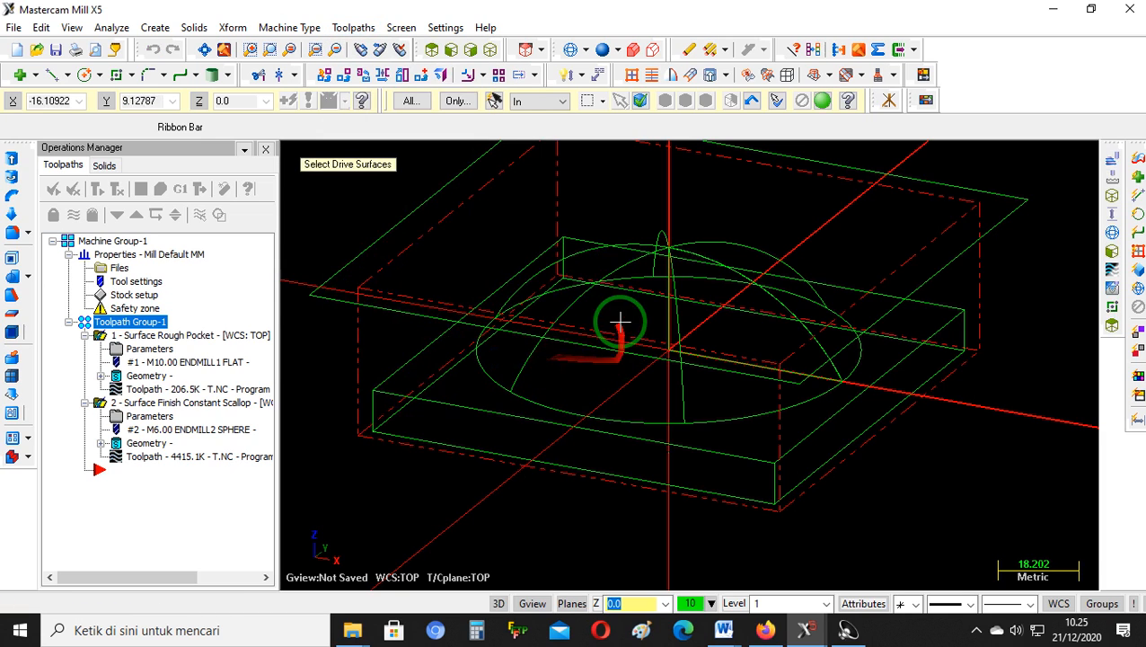
pyautogui.click(605, 283)
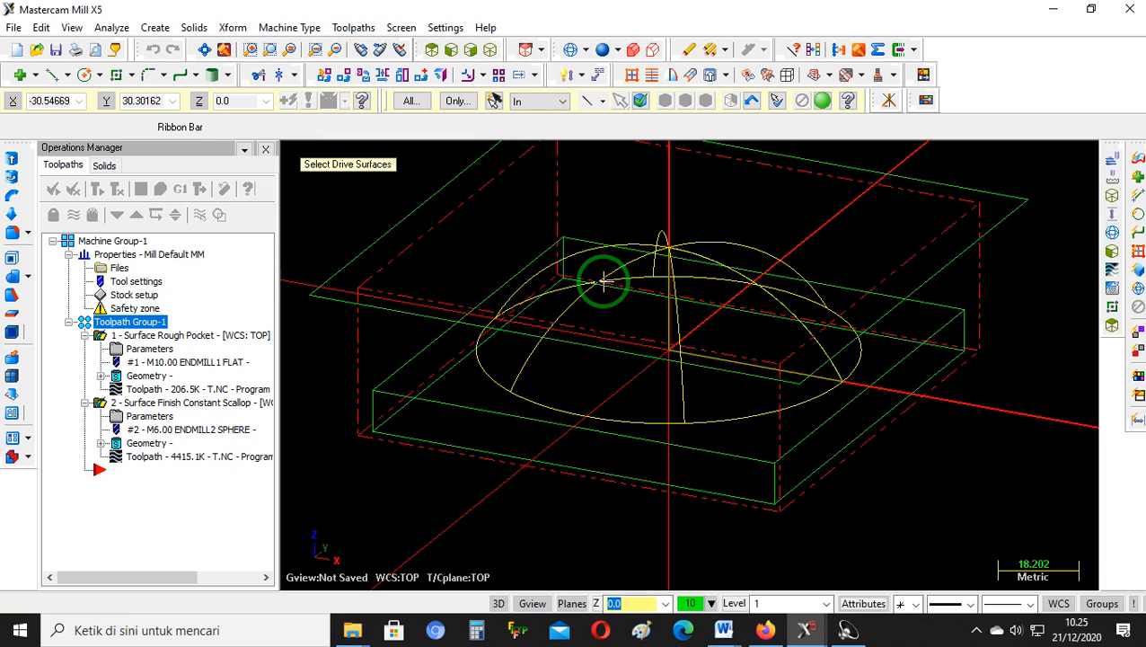
pyautogui.click(723, 459)
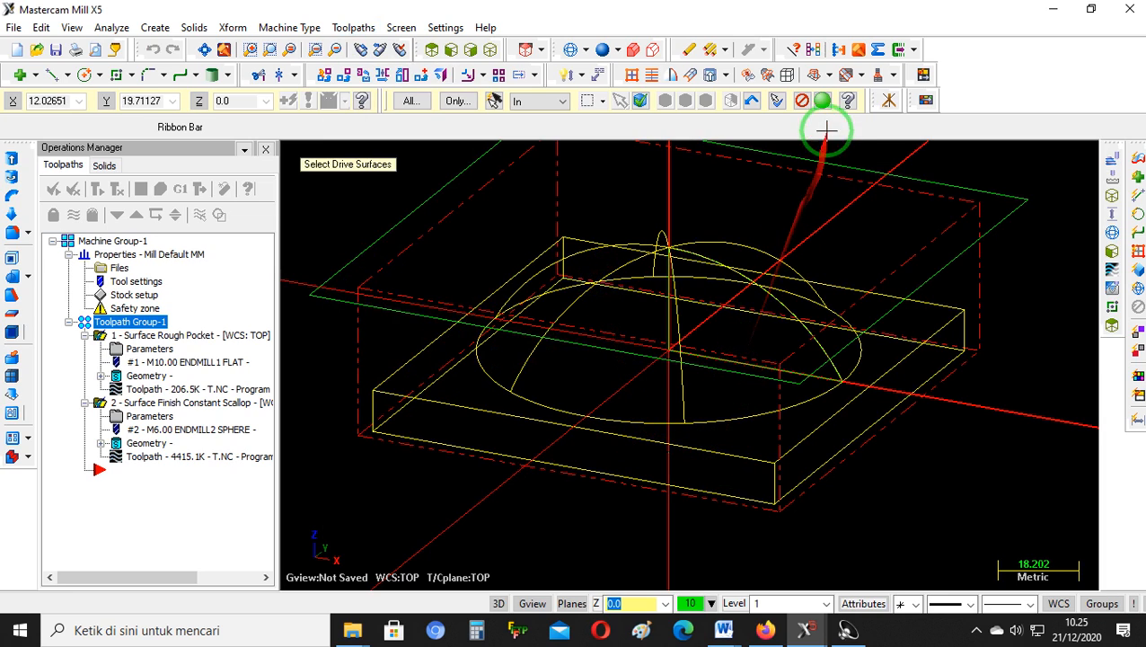
pyautogui.click(824, 101)
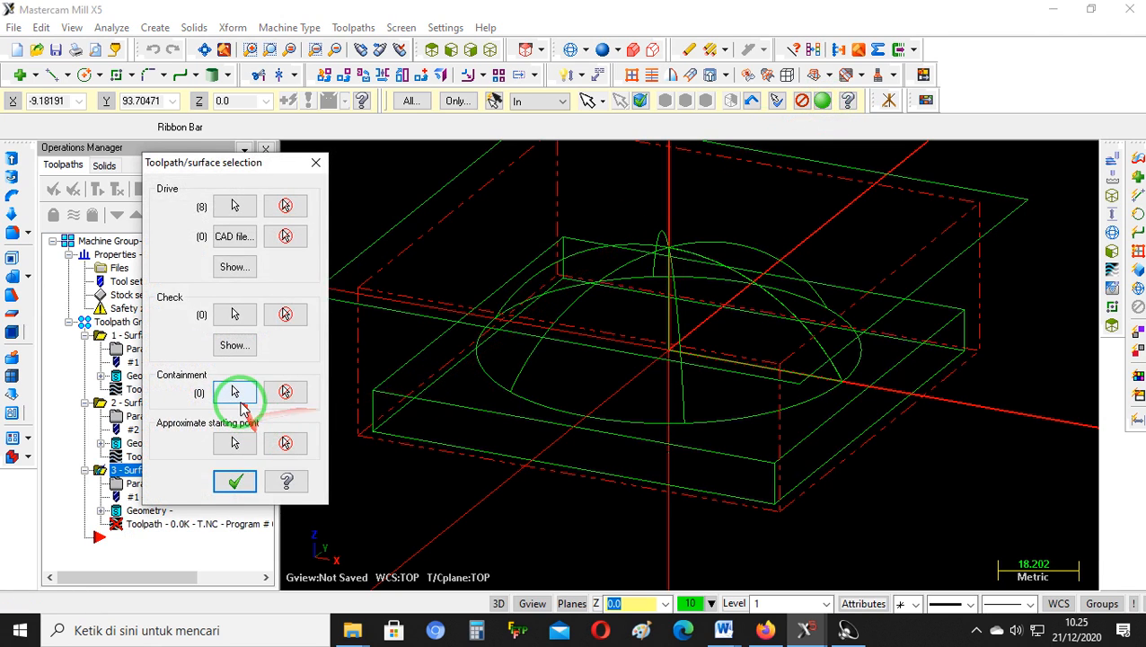
# Chain the large rectangle above the part as the contour toolpath's containment boundary and accept the surface selection
pyautogui.click(235, 392)
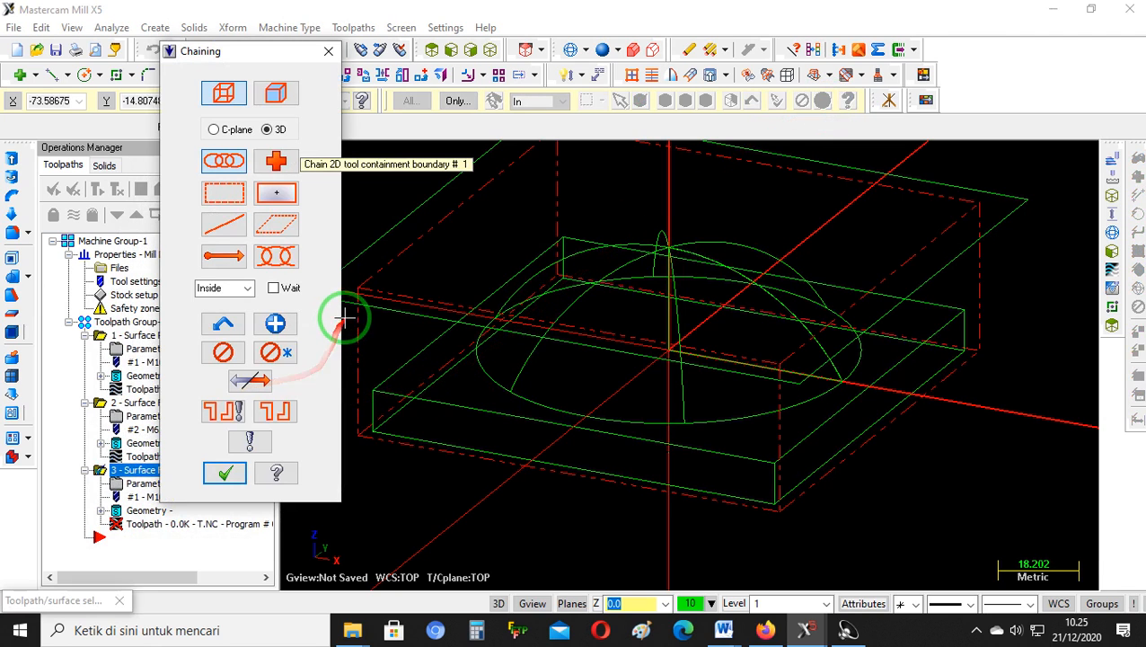
pyautogui.click(225, 473)
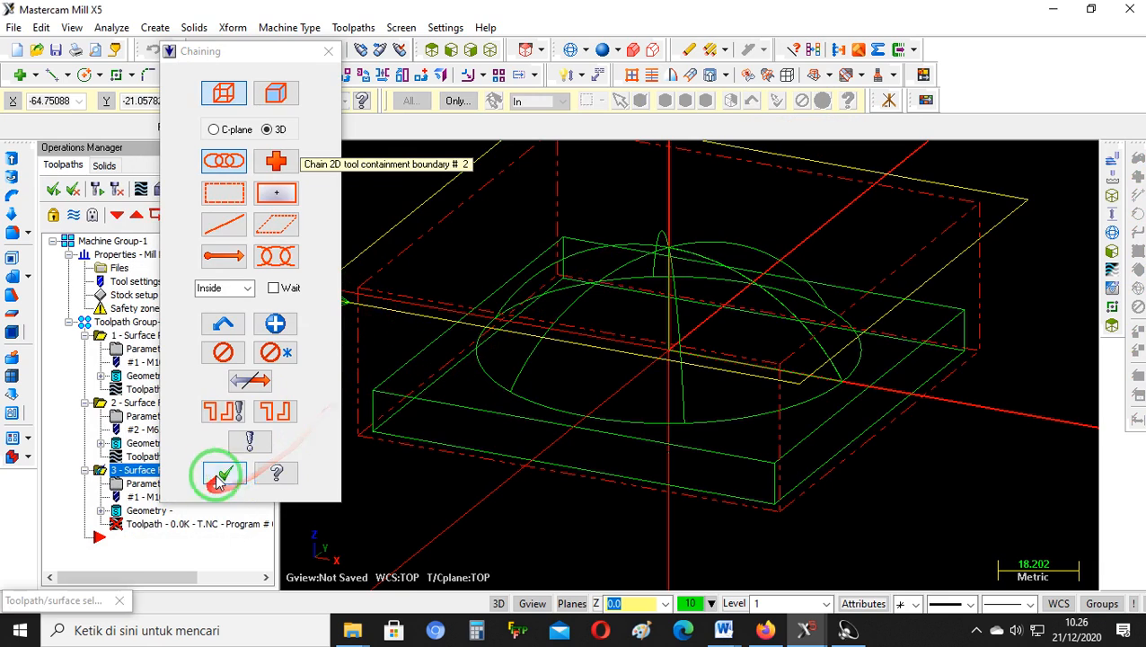
pyautogui.click(237, 482)
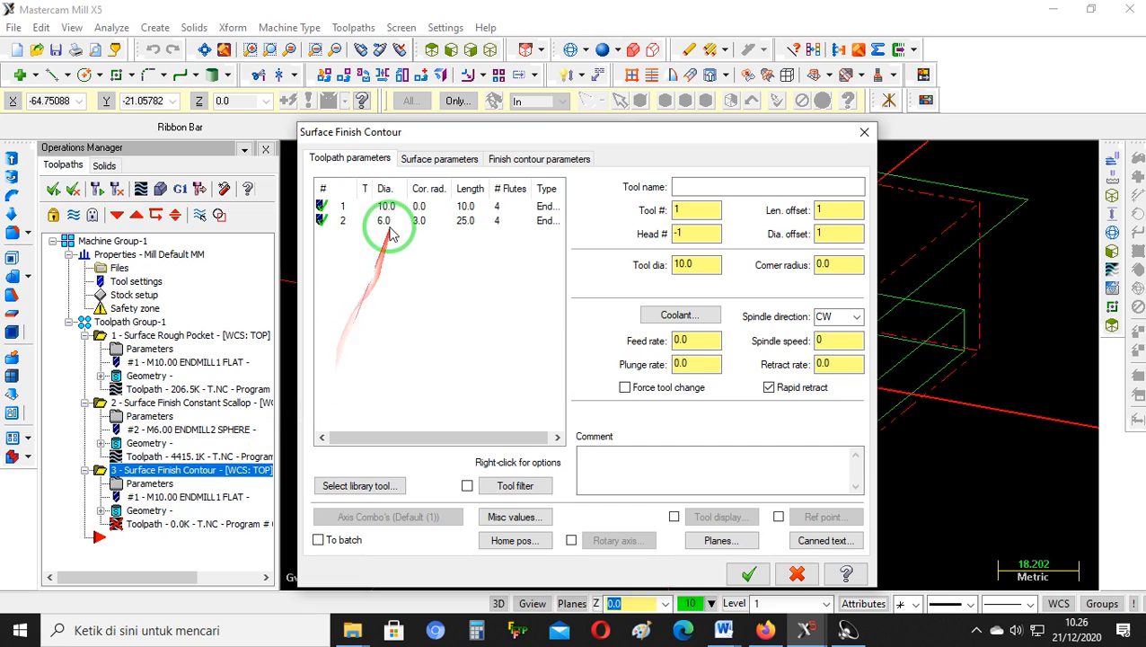
# Assign the 6 mm ball end mill to the contour toolpath with feed and plunge rates of 1000 and spindle speed 3000
pyautogui.click(387, 222)
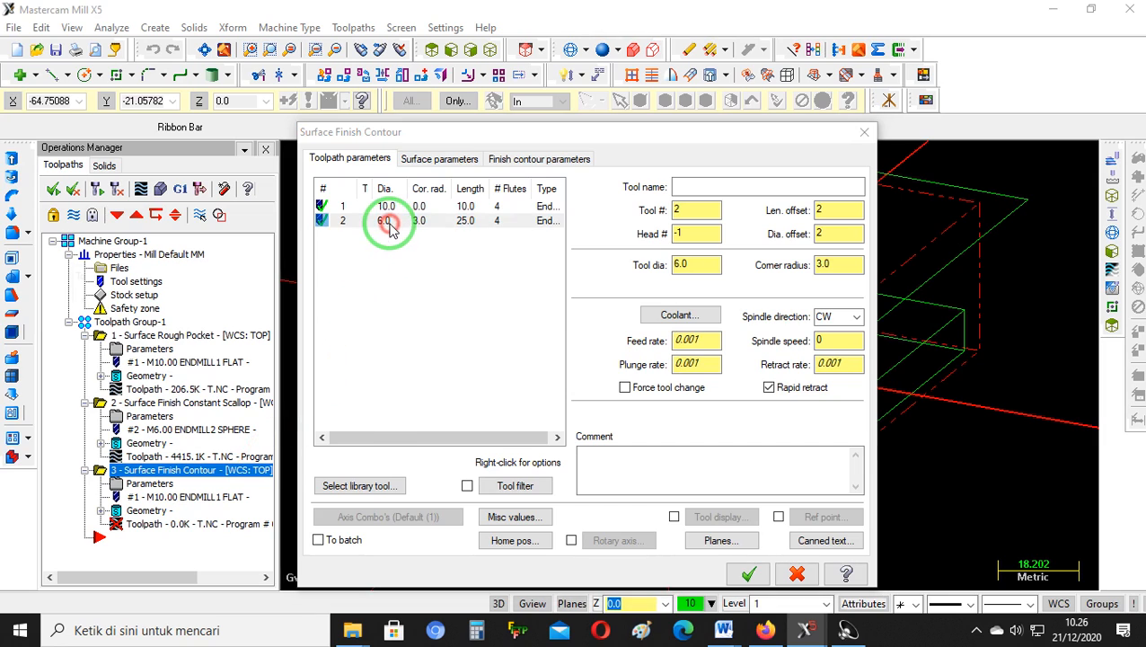
pyautogui.click(364, 412)
pyautogui.doubleClick(692, 341)
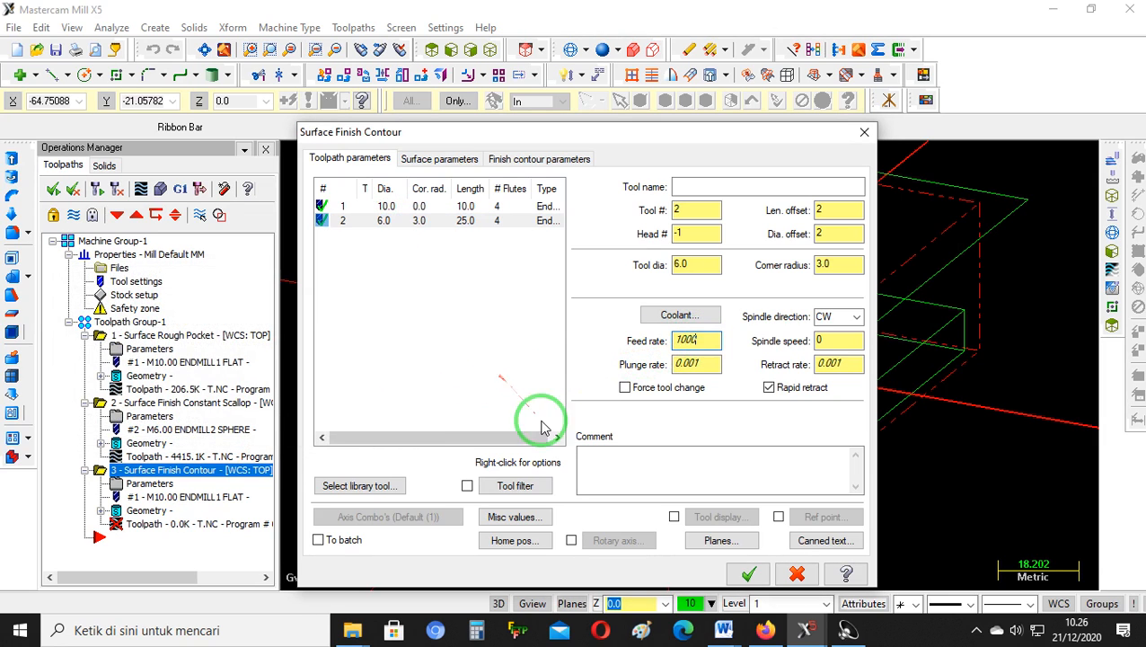
pyautogui.doubleClick(687, 362)
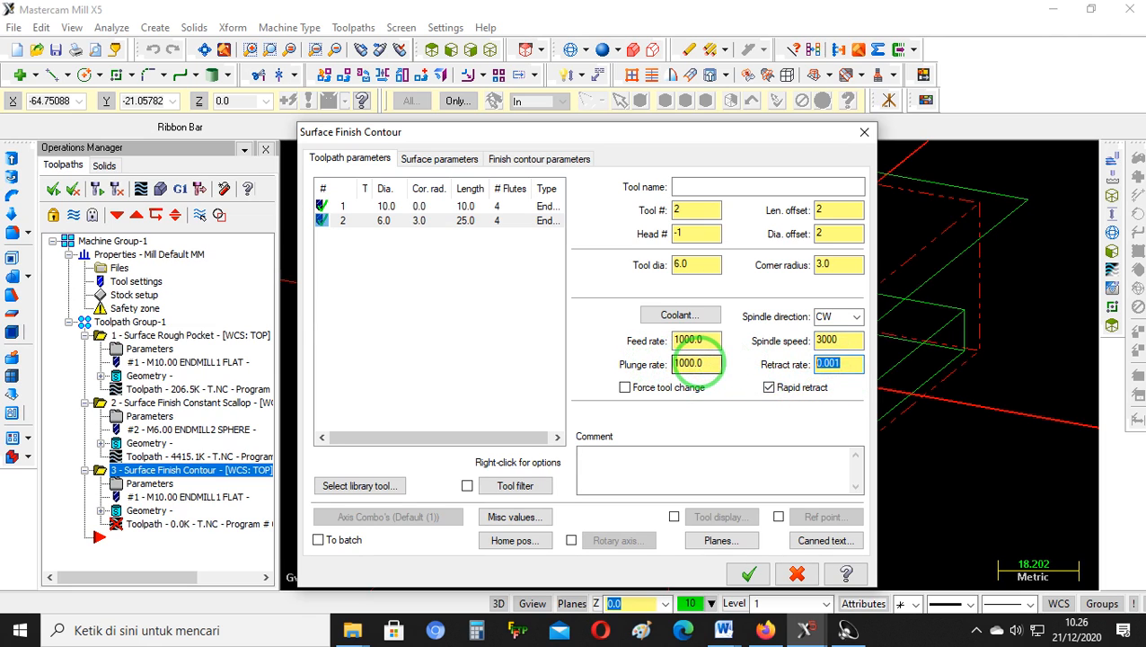
# Set the contour toolpath's retract height to 30 and feed plane to 27, with 0 stock left on the drive surfaces
pyautogui.click(439, 158)
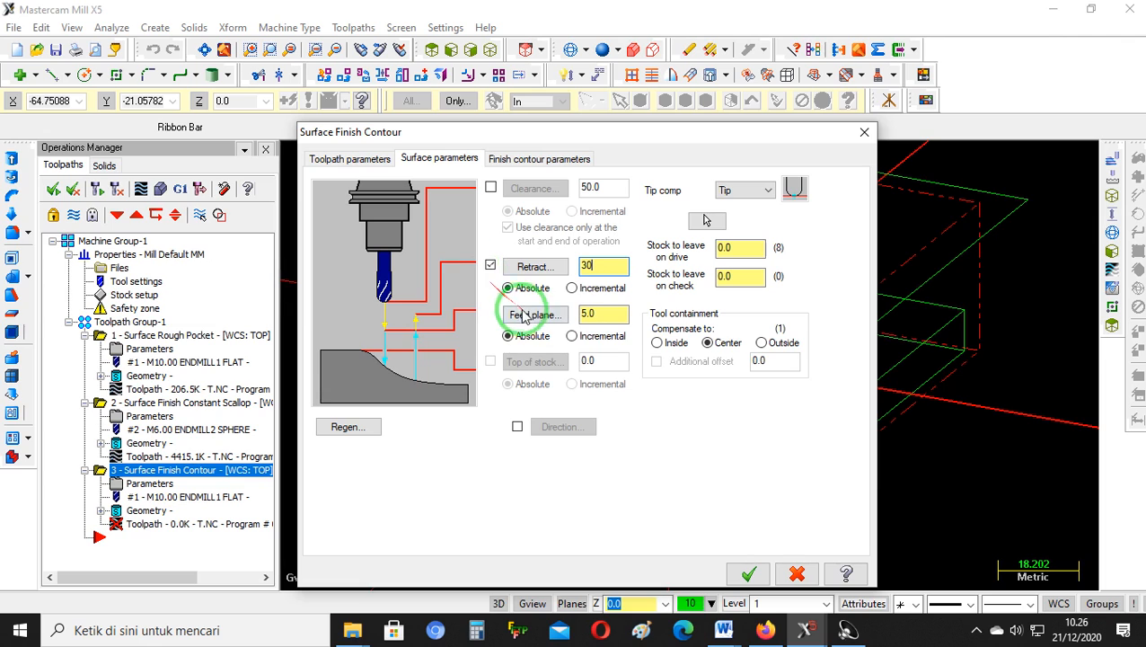
pyautogui.write('27')
pyautogui.click(726, 249)
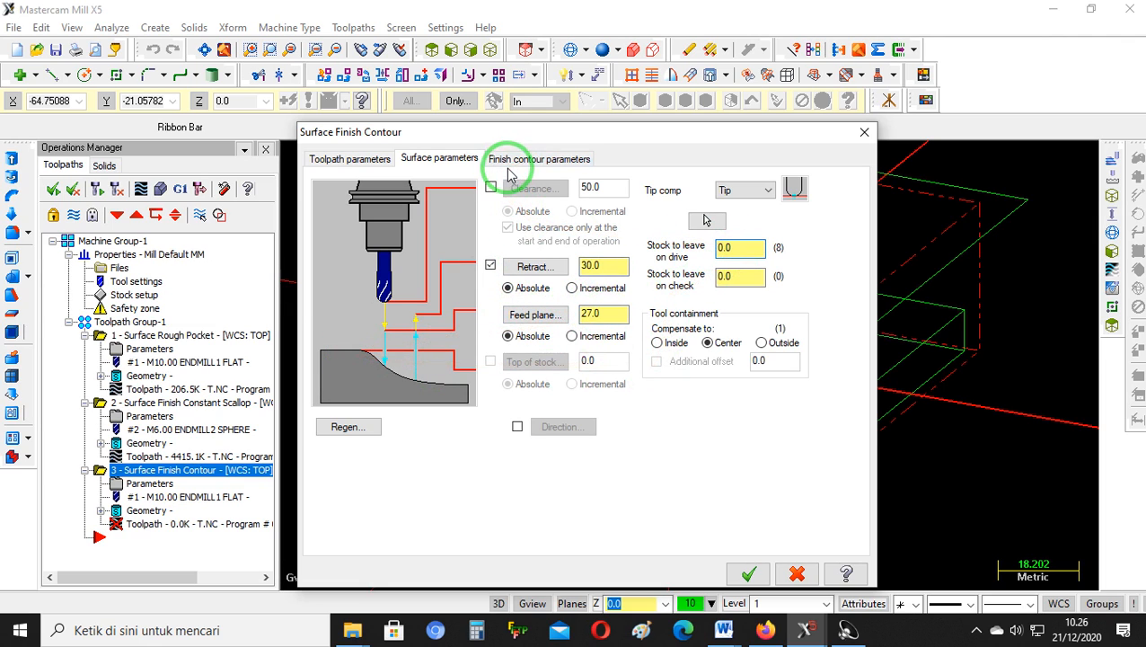
# Set the maximum stepdown to 0.1 and absolute cut depths with minimum depth 26, and generate the contour toolpath
pyautogui.click(507, 163)
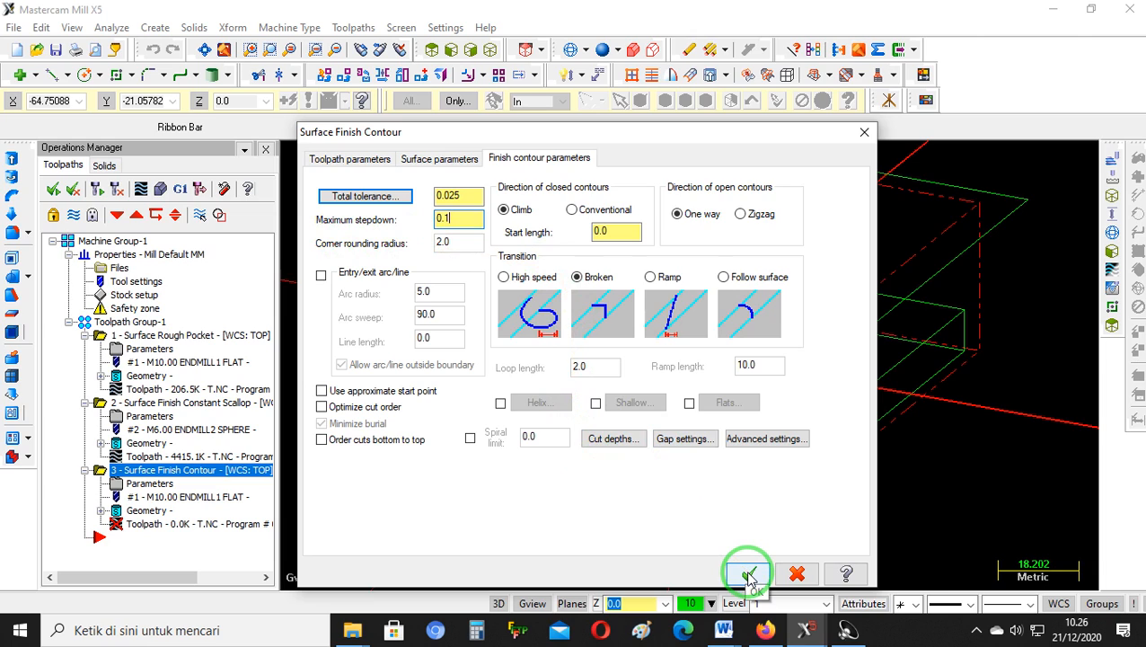
pyautogui.click(614, 440)
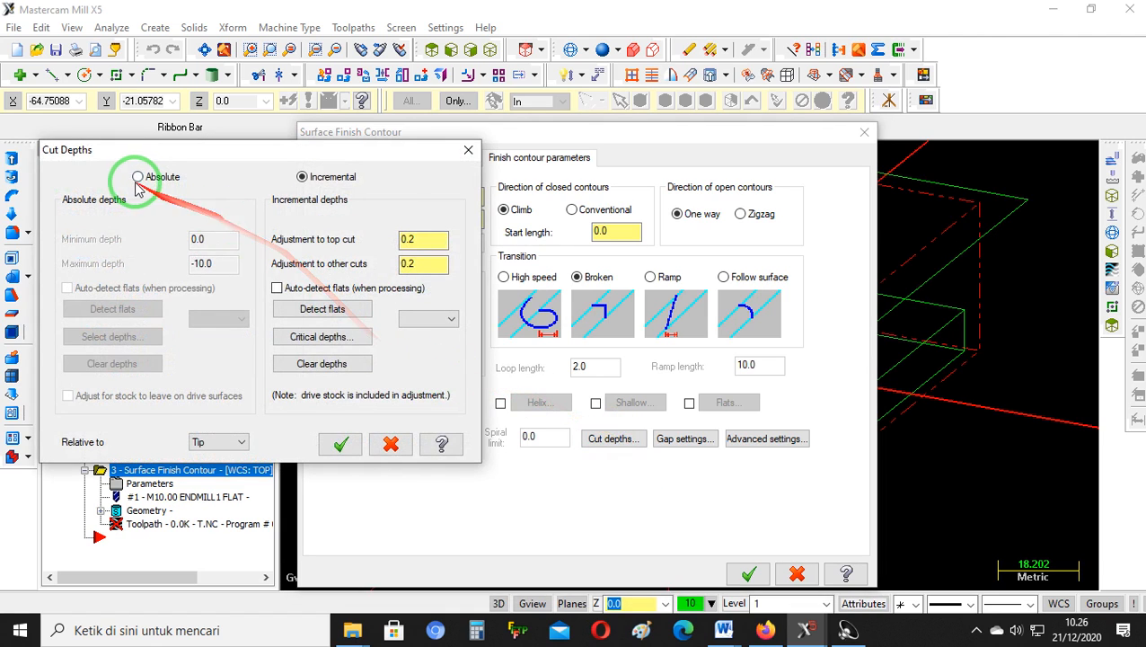
pyautogui.click(136, 177)
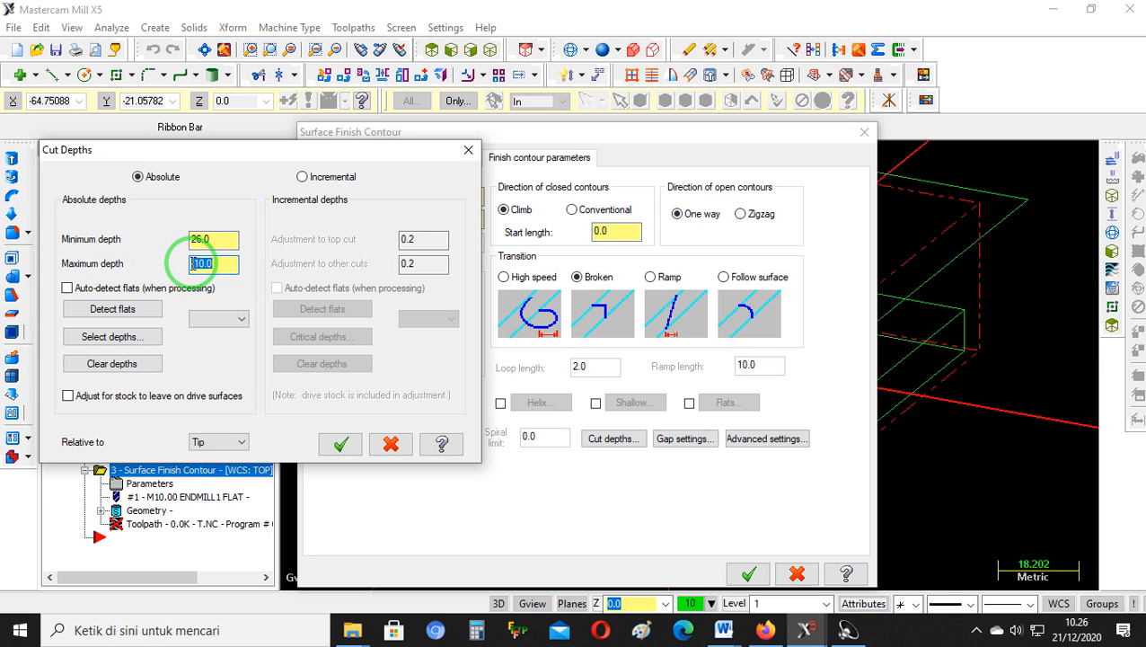
pyautogui.click(343, 442)
pyautogui.click(750, 575)
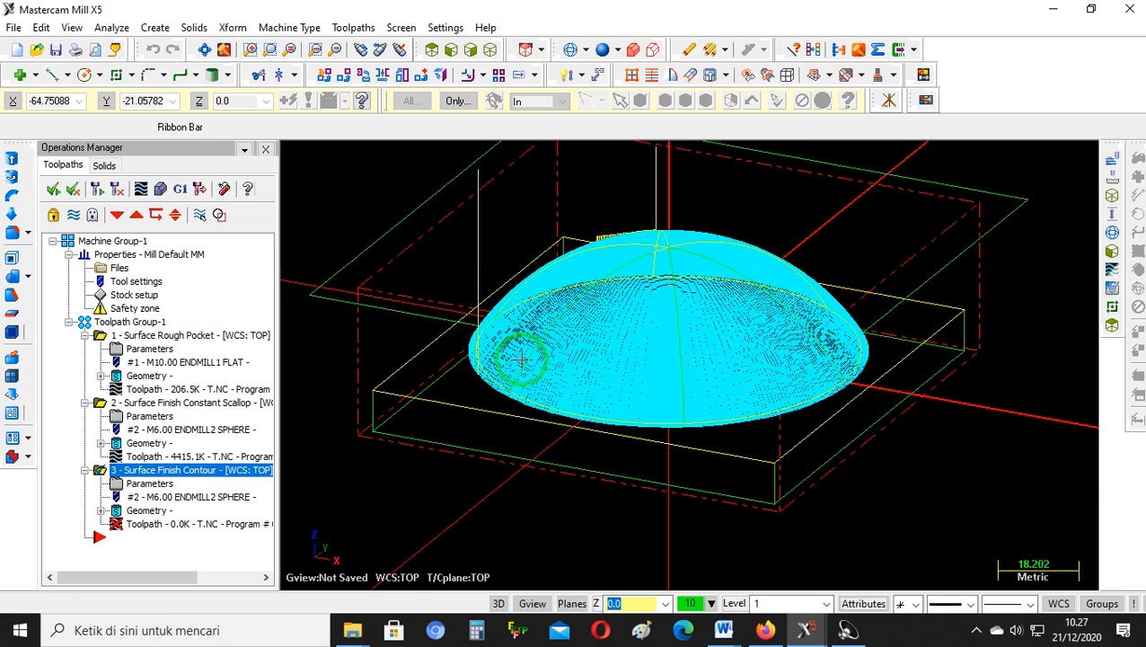
# Start the Verify simulation of the whole toolpath group in isometric view
pyautogui.click(491, 50)
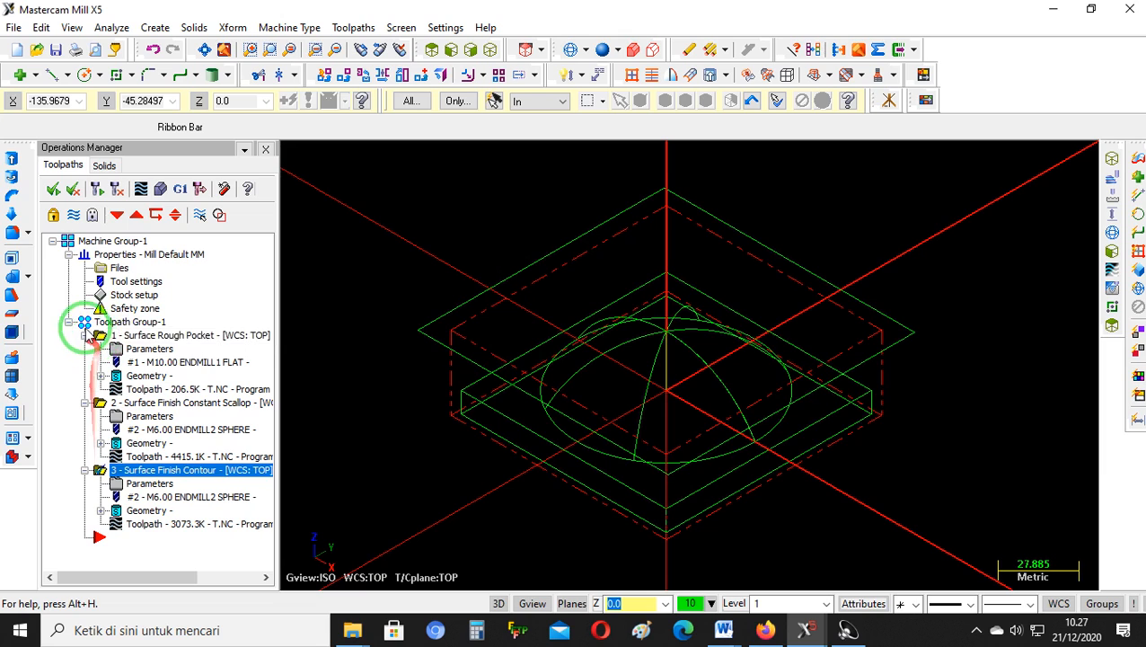
pyautogui.click(85, 323)
pyautogui.click(160, 188)
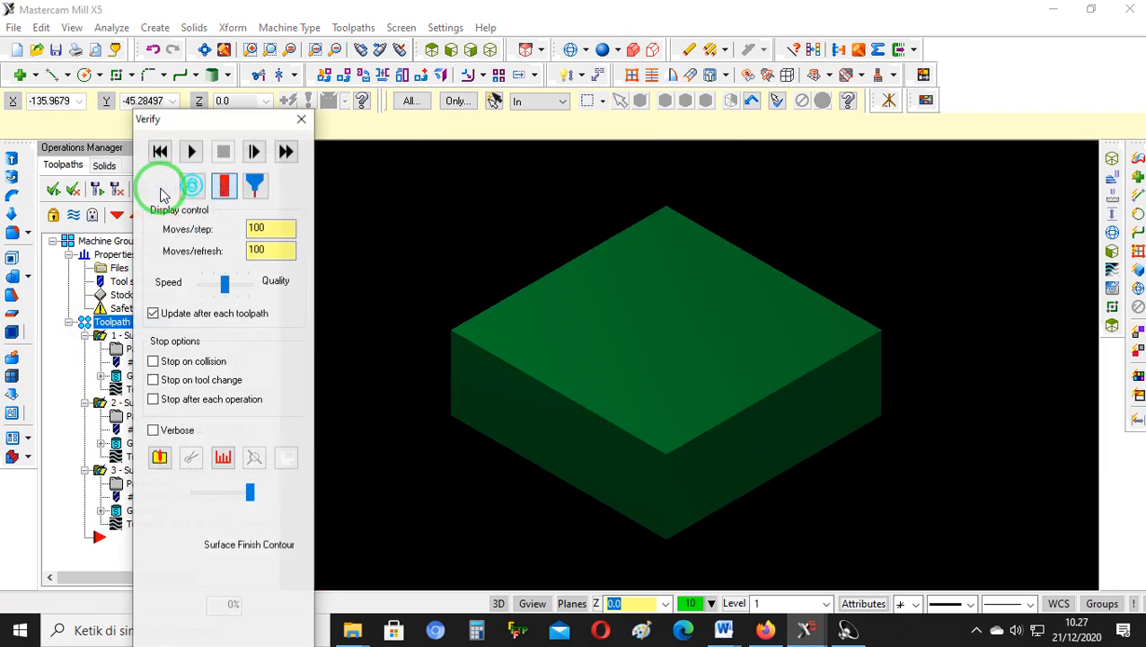
pyautogui.click(189, 152)
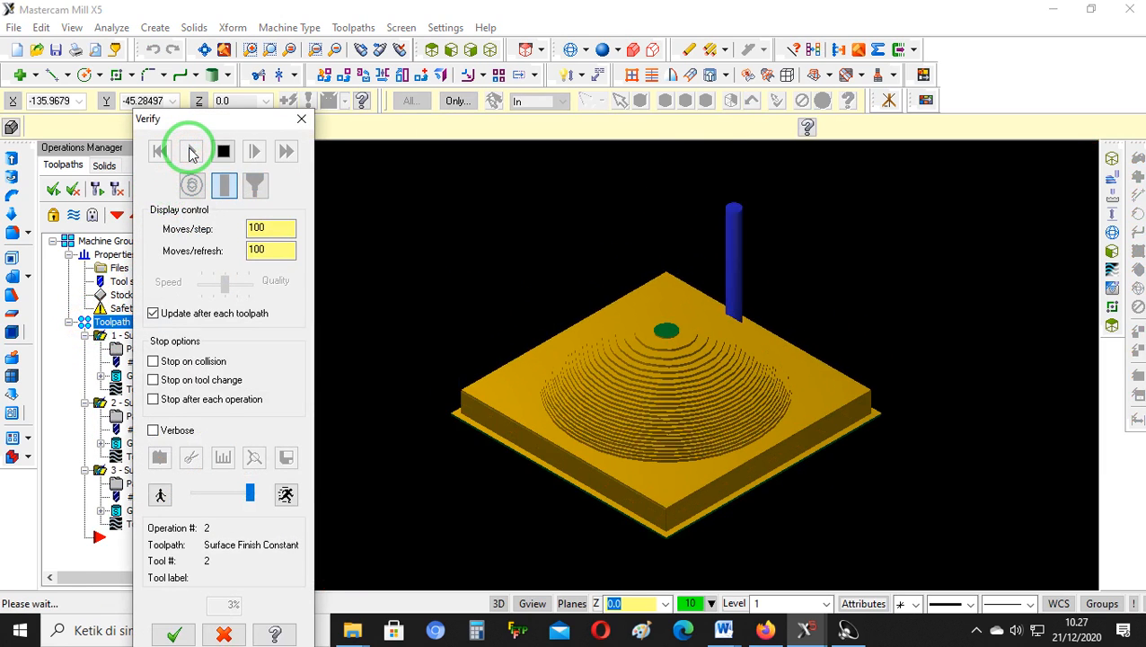
# Set the simulation's moves per step and moves per refresh to 200, and stop and resume the machining run
pyautogui.click(273, 228)
pyautogui.moveTo(254, 225); pyautogui.dragTo(238, 249)
pyautogui.write('2')
pyautogui.write('2')
pyautogui.click(271, 230)
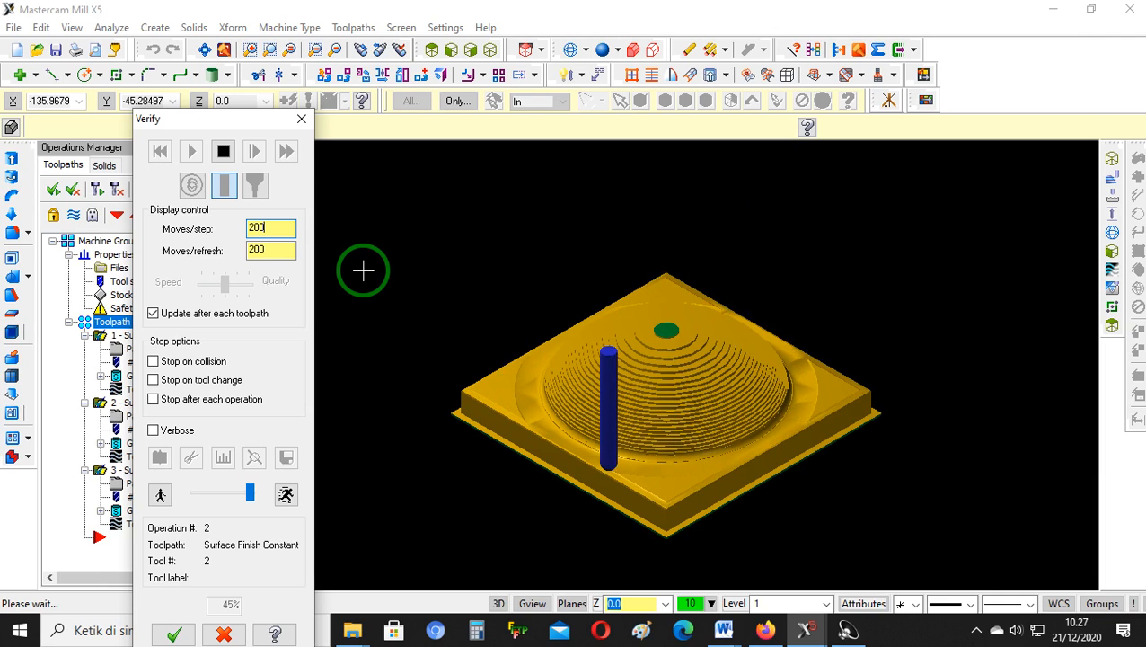
pyautogui.click(256, 184)
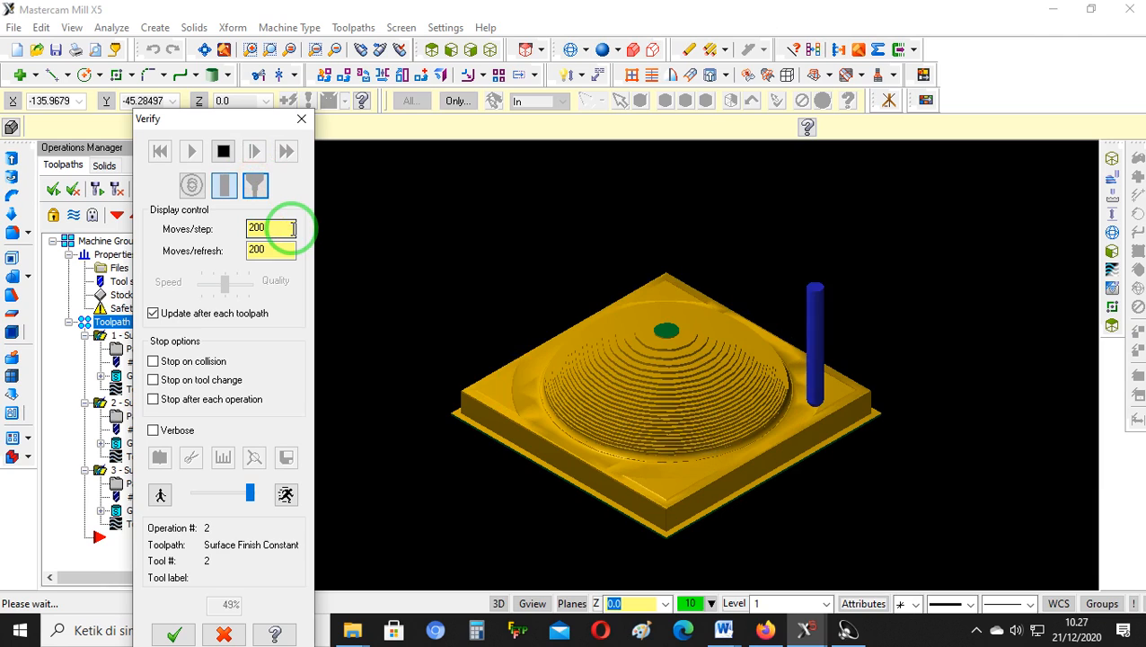
pyautogui.click(223, 151)
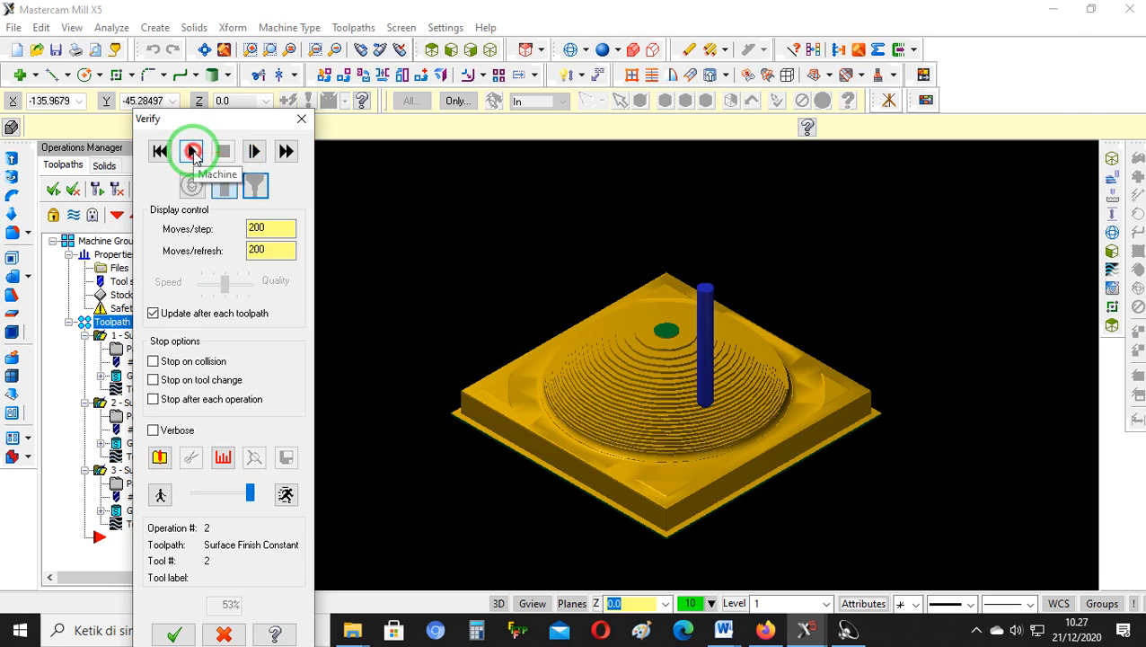
pyautogui.click(192, 152)
# Follow the simulated scallop and contour finishing passes over the dome until the run completes
pyautogui.scroll(3, 509, 397)
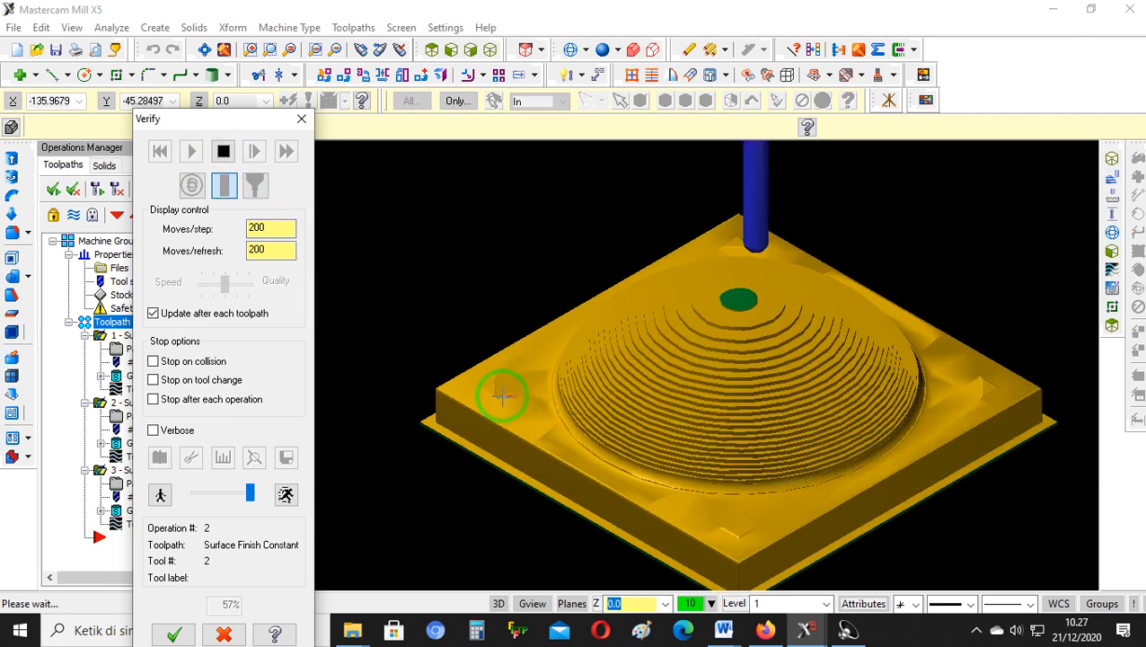
pyautogui.scroll(2, 468, 387)
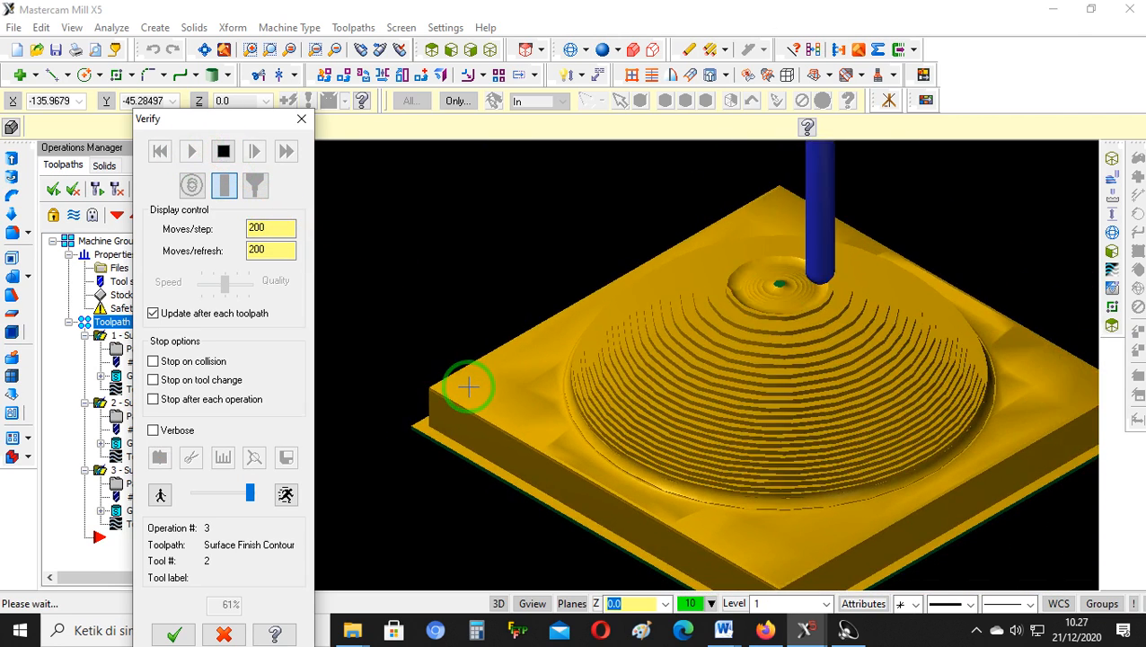
pyautogui.scroll(-1, 467, 387)
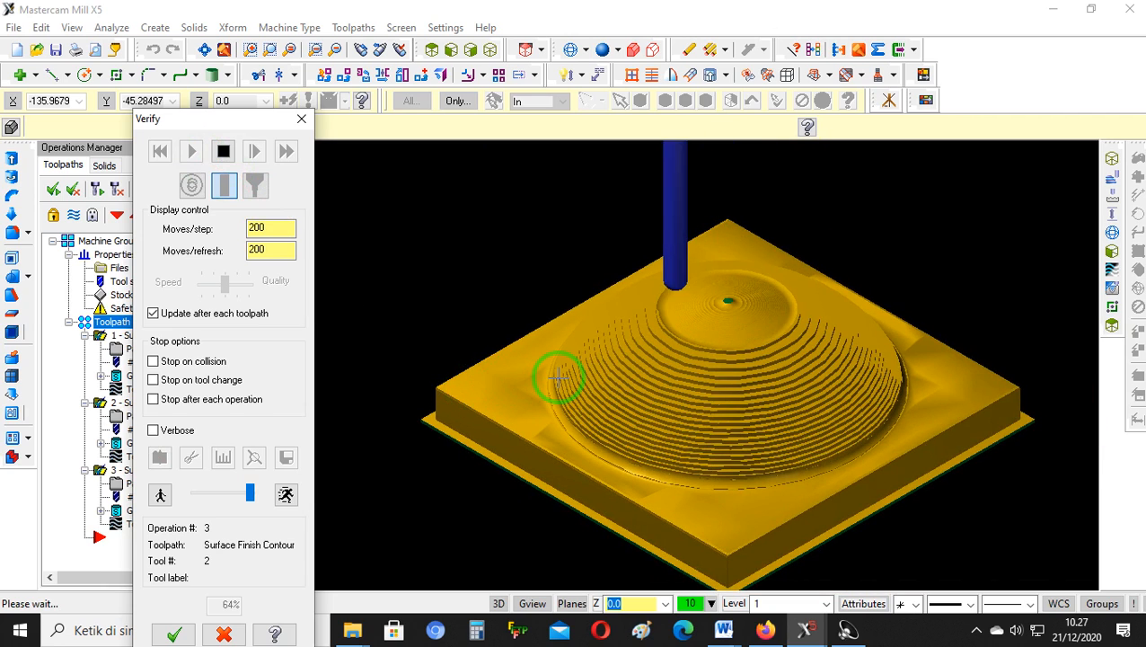
pyautogui.scroll(-2, 559, 378)
pyautogui.scroll(1, 665, 316)
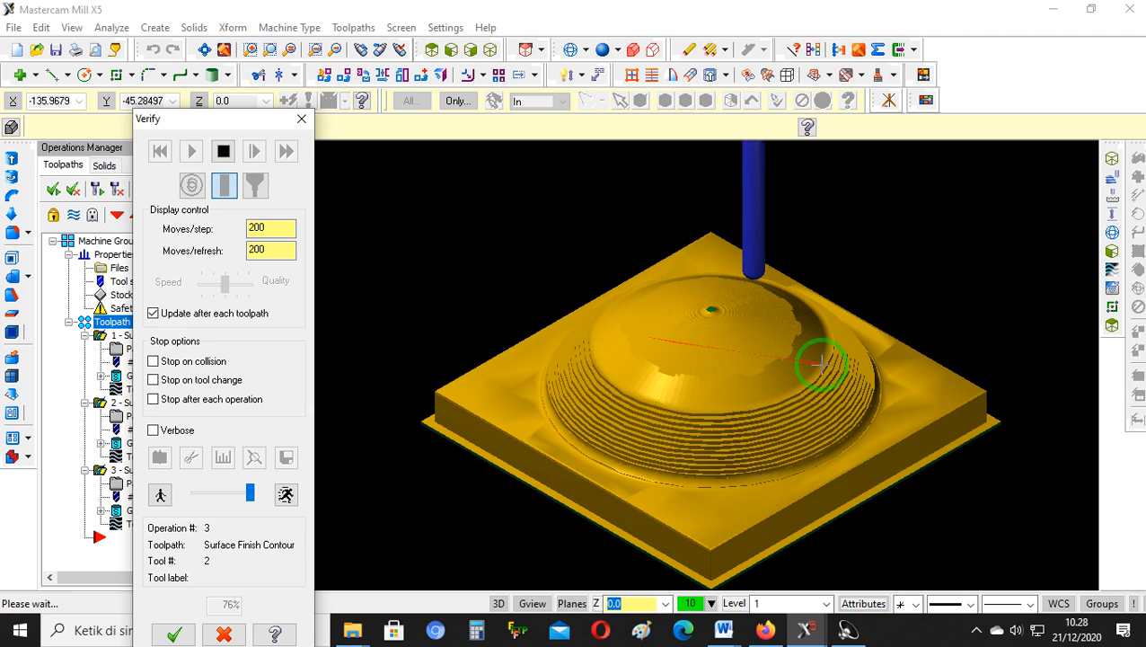
pyautogui.scroll(-2, 820, 362)
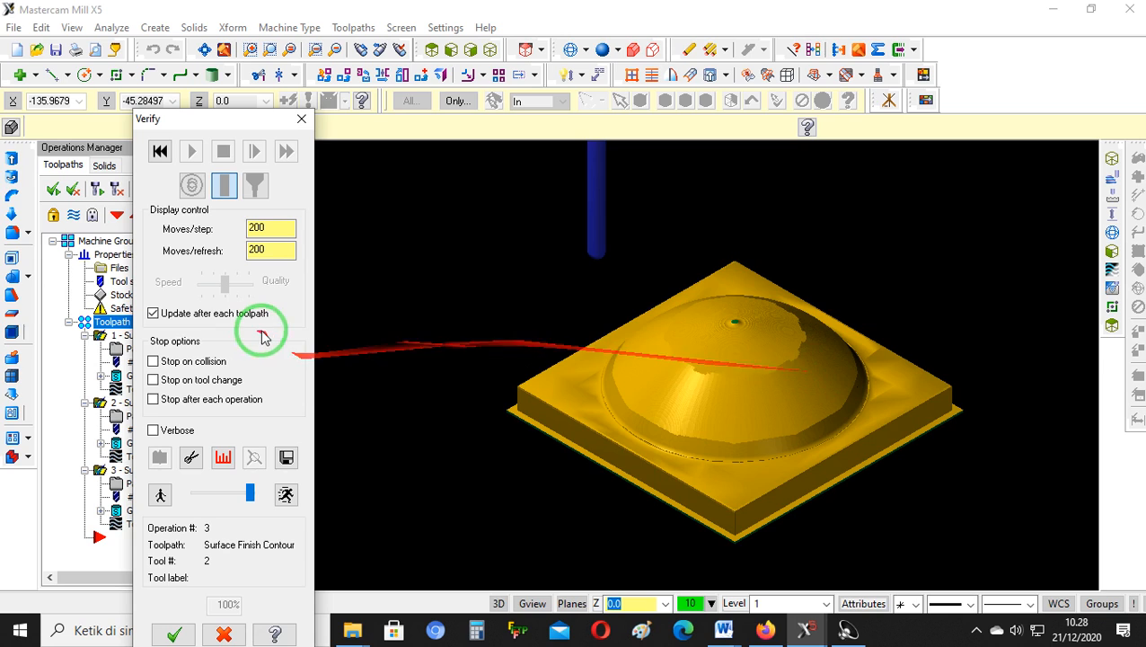
# Inspect the machined dome's flanks and the surrounding plate surface from low and high viewing angles
pyautogui.scroll(-3, 733, 359)
pyautogui.scroll(4, 734, 384)
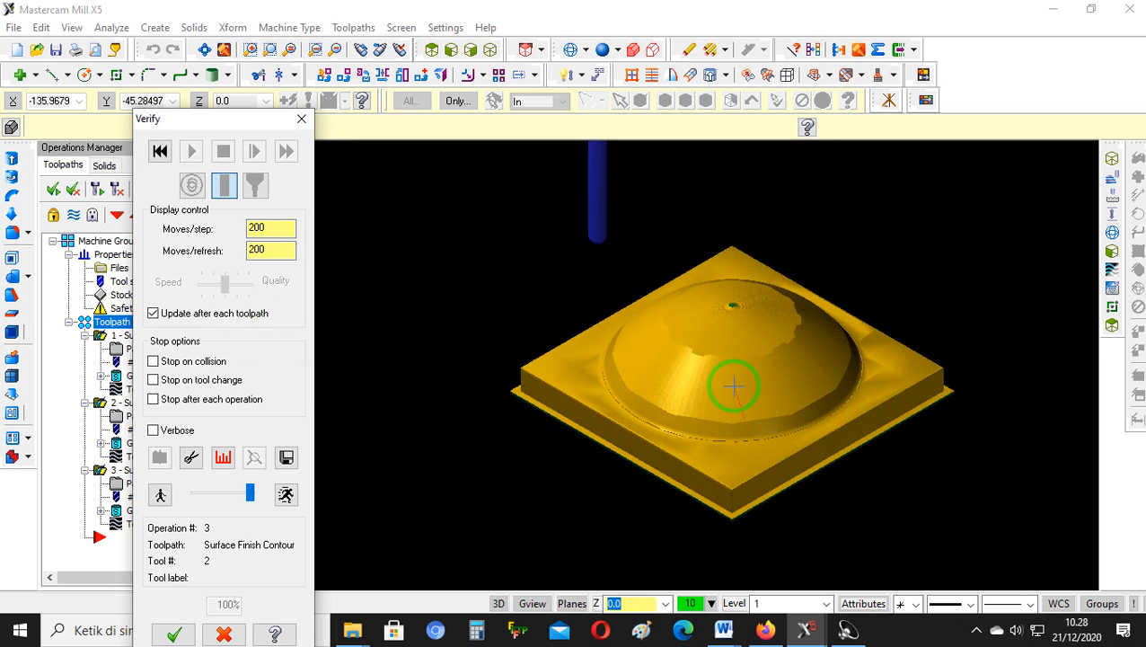
pyautogui.moveTo(734, 377); pyautogui.dragTo(709, 346, button='middle')
pyautogui.scroll(3, 712, 345)
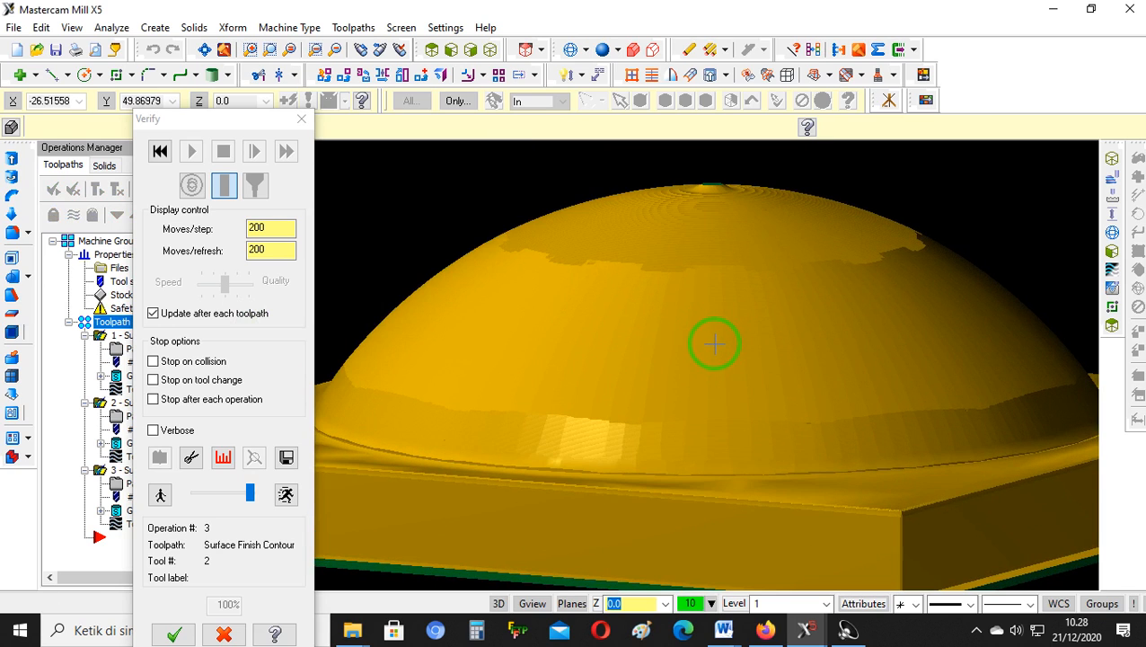
pyautogui.scroll(-5, 804, 312)
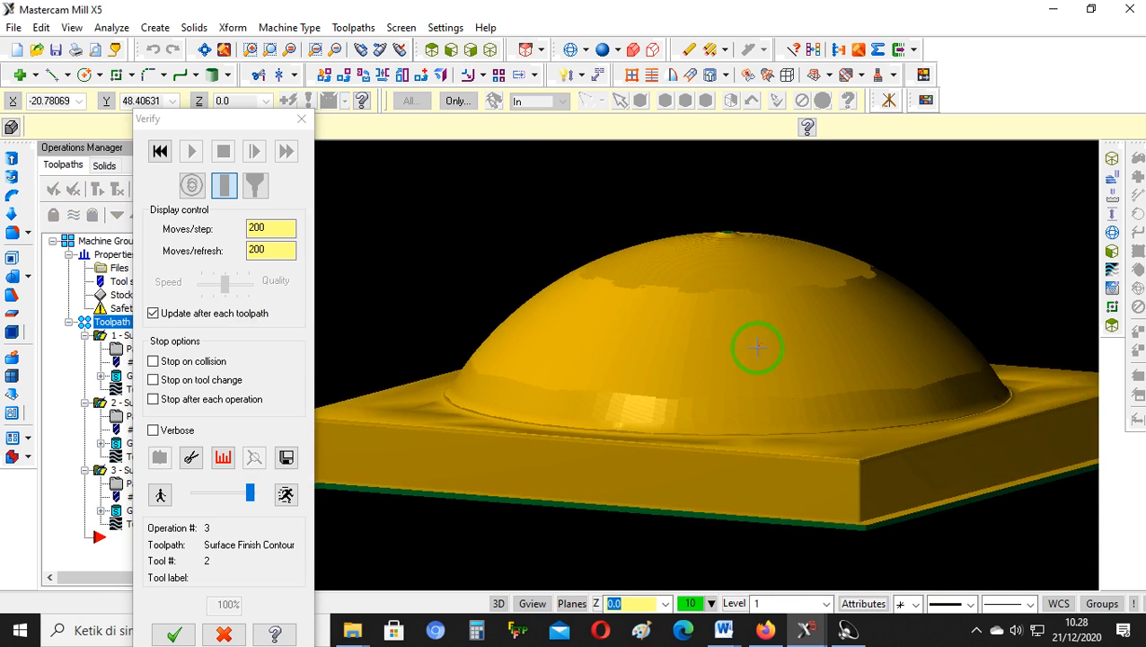
pyautogui.scroll(3, 758, 292)
pyautogui.moveTo(745, 356)
pyautogui.mouseDown(button='middle')
pyautogui.moveTo(742, 399)
pyautogui.moveTo(742, 361)
pyautogui.mouseUp(button='middle')
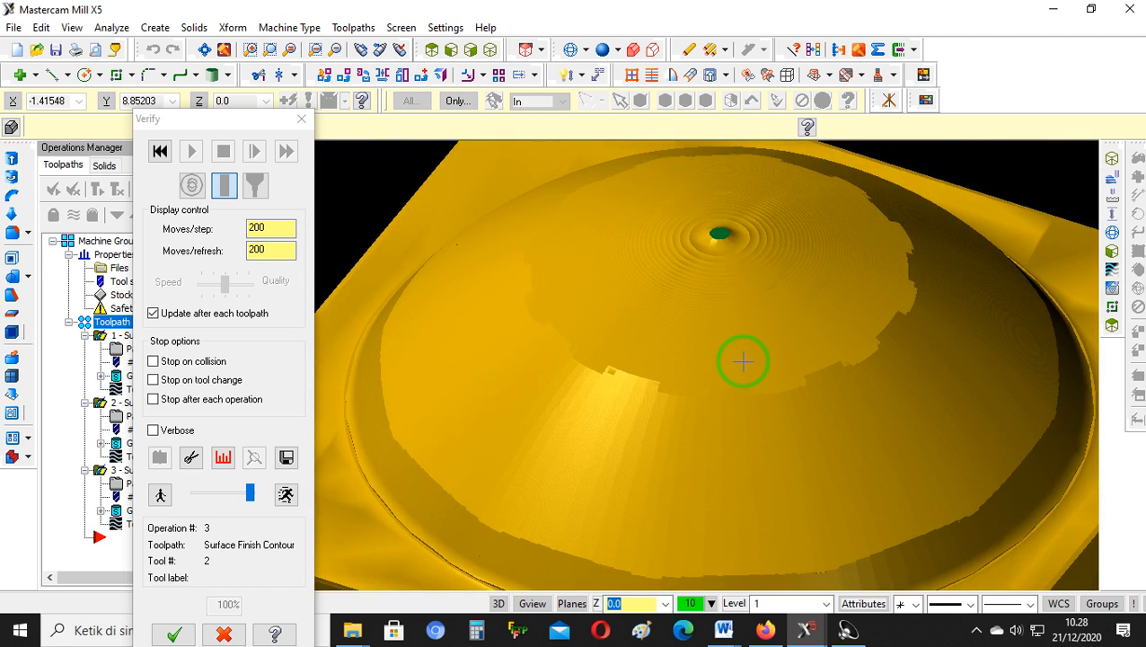
pyautogui.scroll(-3, 722, 328)
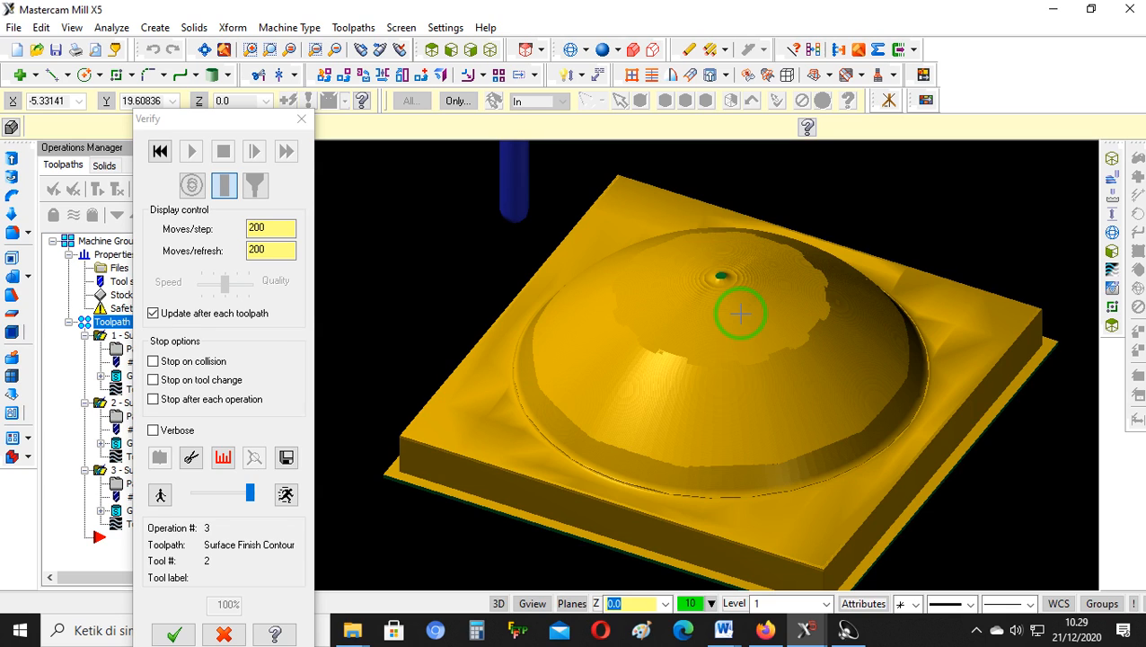
pyautogui.scroll(-2, 741, 312)
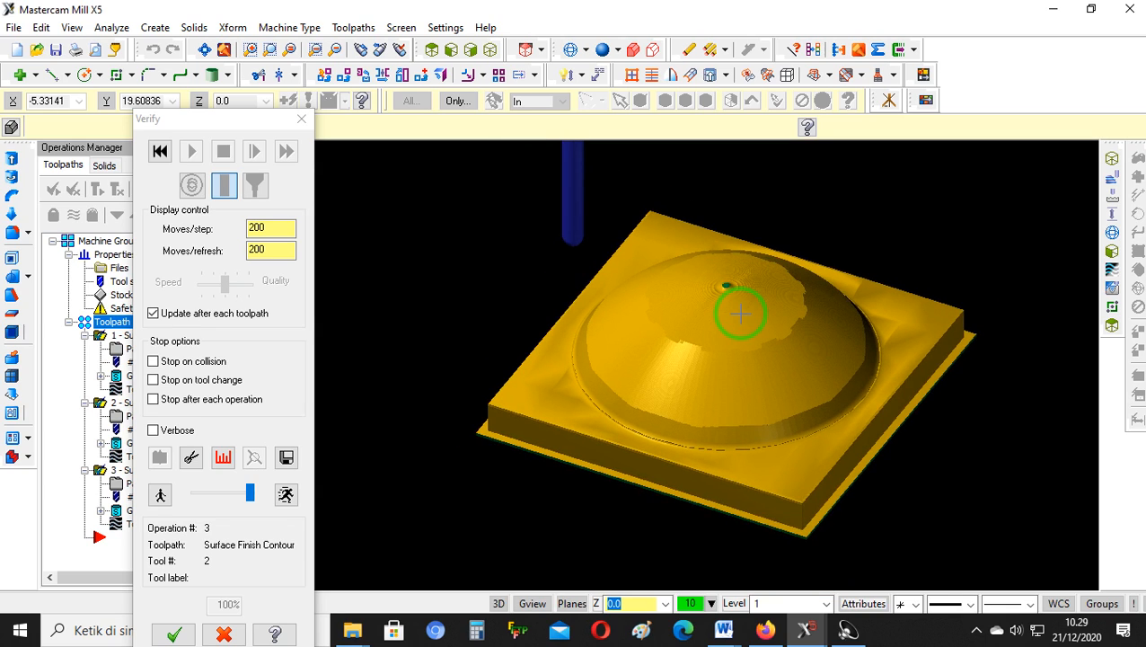
pyautogui.moveTo(769, 292)
pyautogui.mouseDown(button='middle')
pyautogui.moveTo(824, 265)
pyautogui.moveTo(832, 303)
pyautogui.moveTo(784, 297)
pyautogui.mouseUp(button='middle')
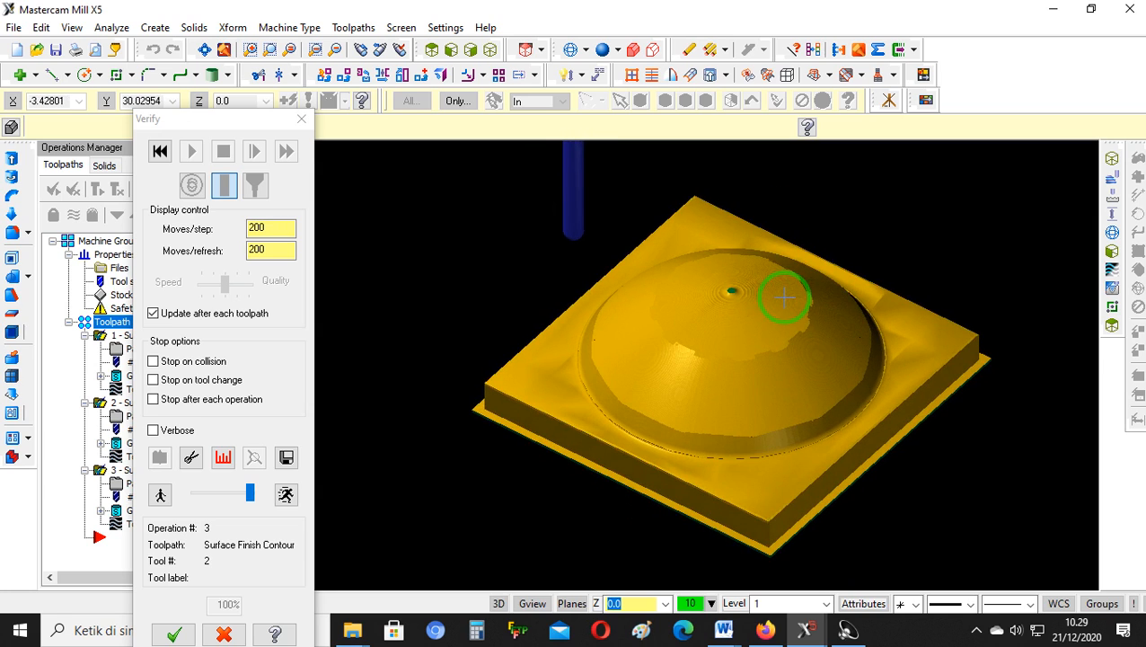
# Examine the finish around the dome's apex up close and close the Verify simulation
pyautogui.scroll(5, 733, 289)
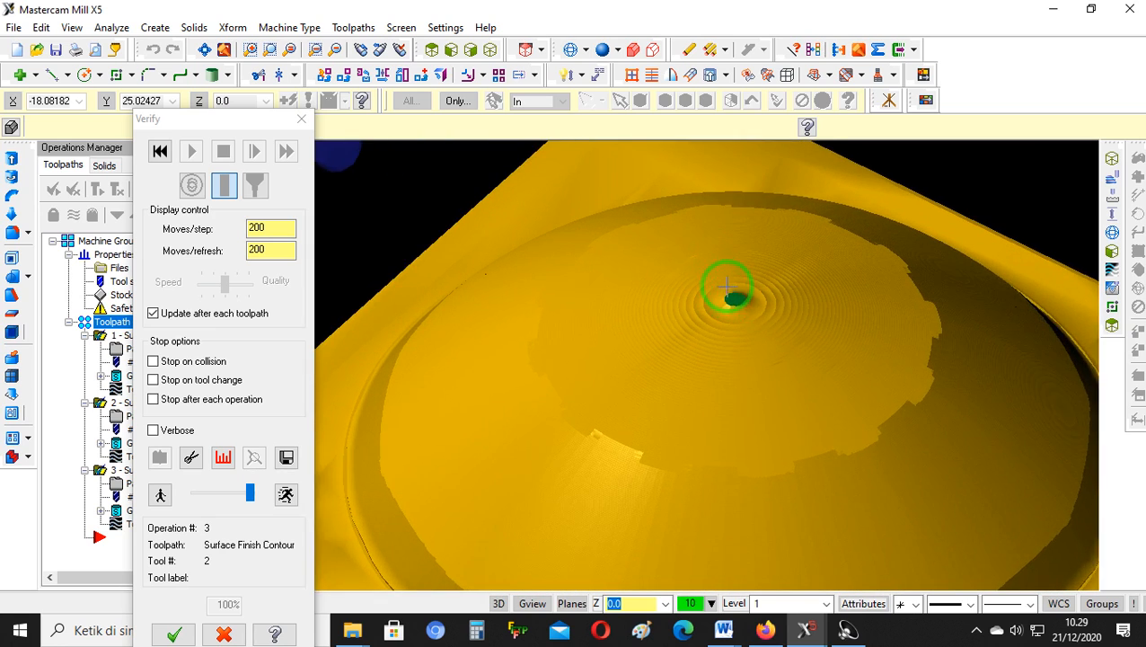
pyautogui.scroll(5, 734, 301)
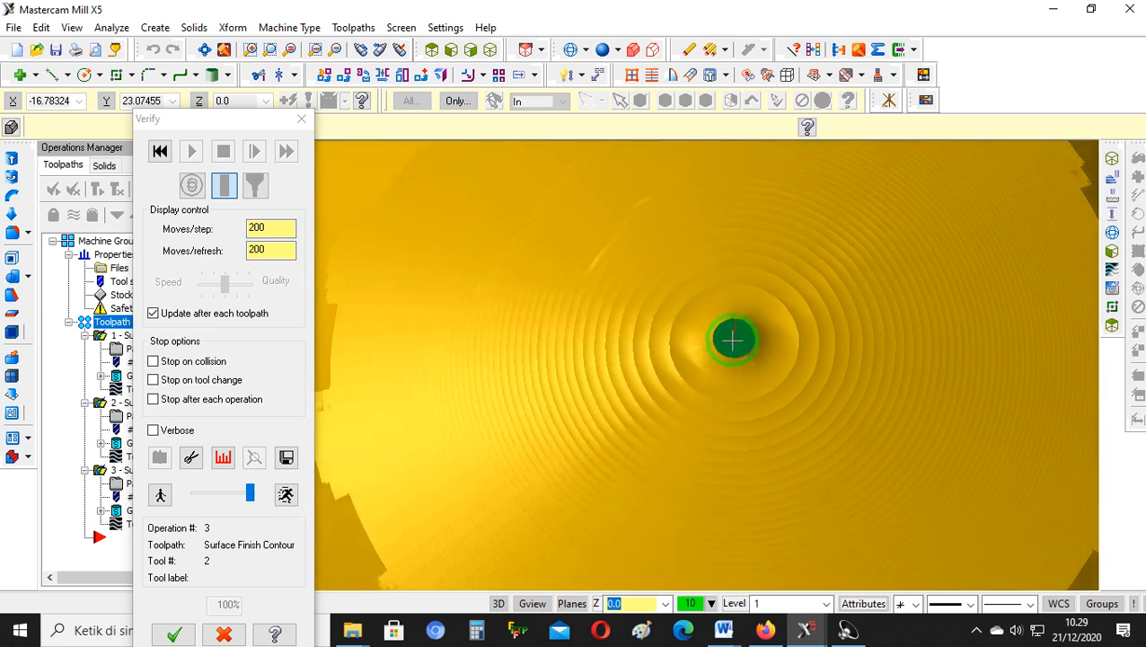
pyautogui.scroll(3, 728, 360)
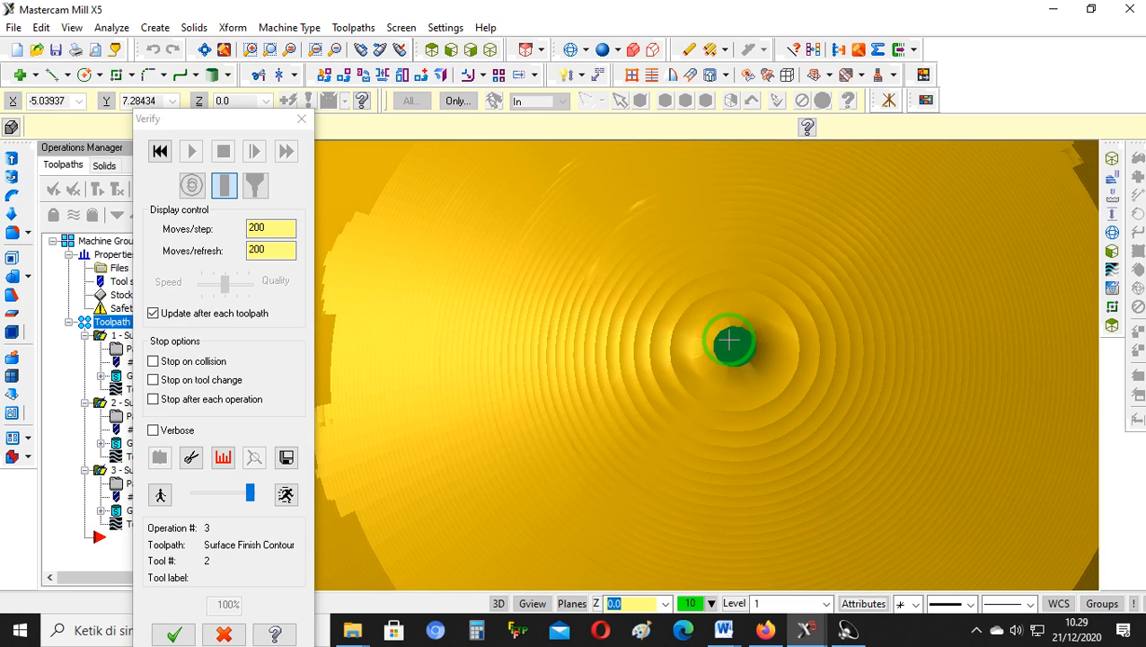
pyautogui.scroll(-5, 730, 339)
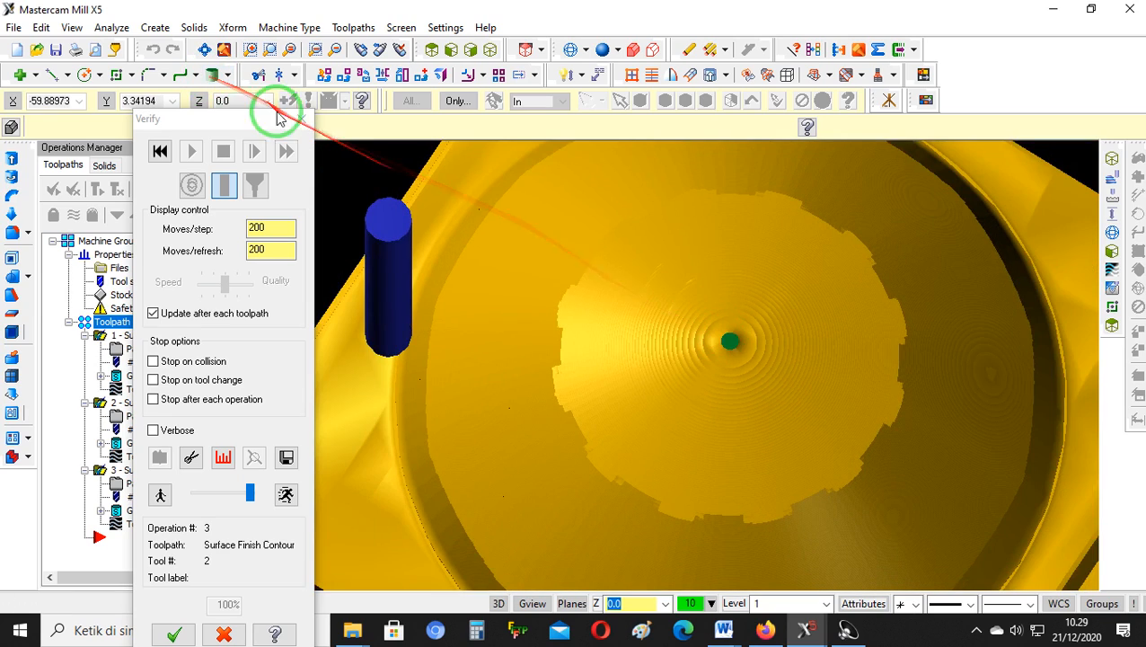
pyautogui.click(302, 119)
pyautogui.click(351, 27)
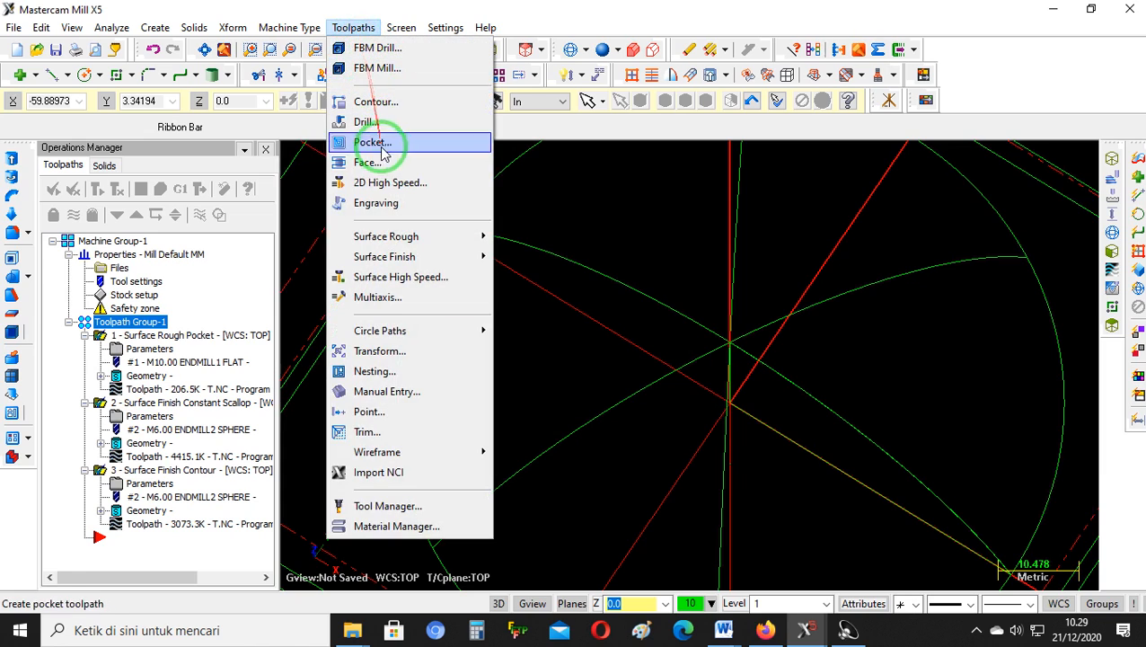
pyautogui.moveTo(392, 243)
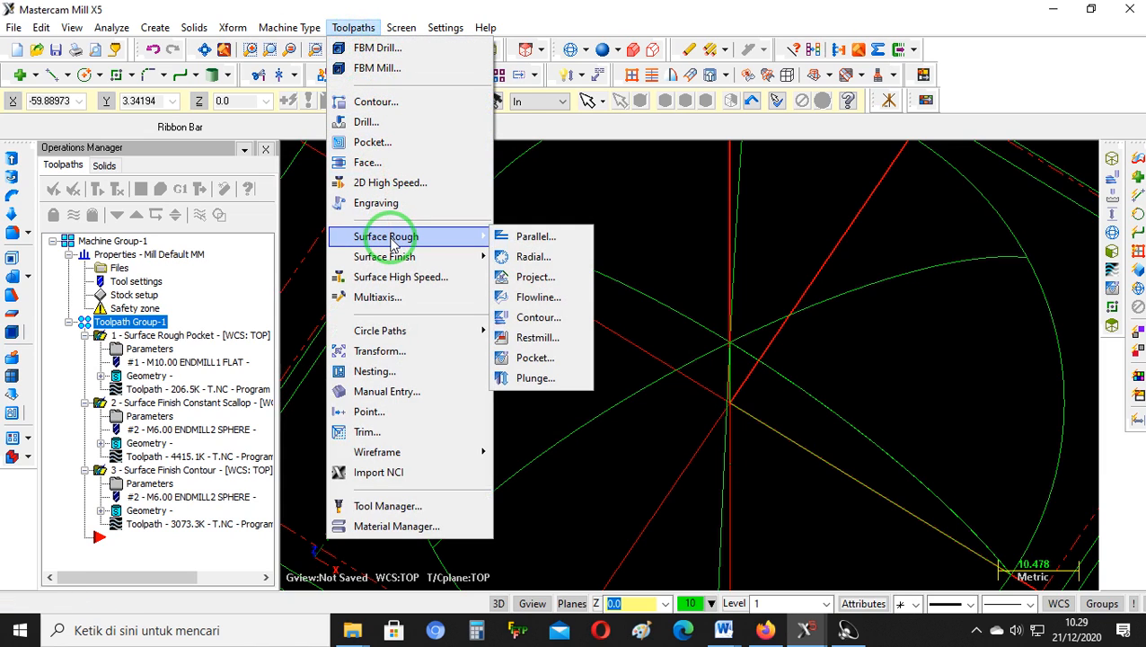
pyautogui.click(594, 187)
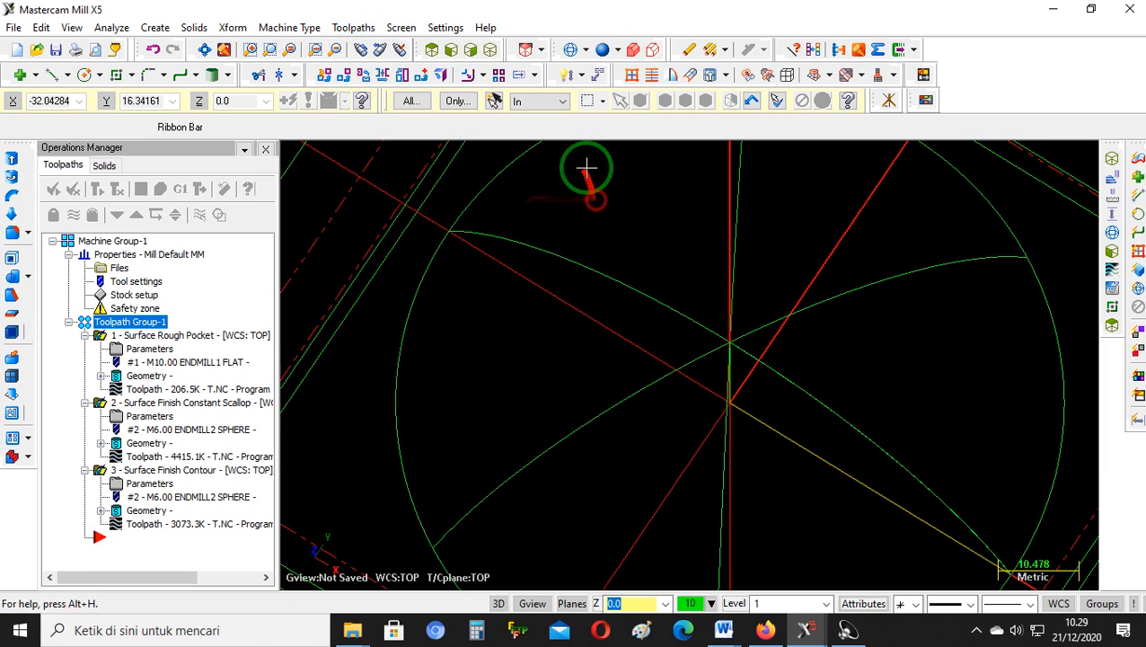
# Draw a circle of about 19 mm radius centred on the dome's apex in the top view
pyautogui.click(433, 49)
pyautogui.scroll(2, 614, 332)
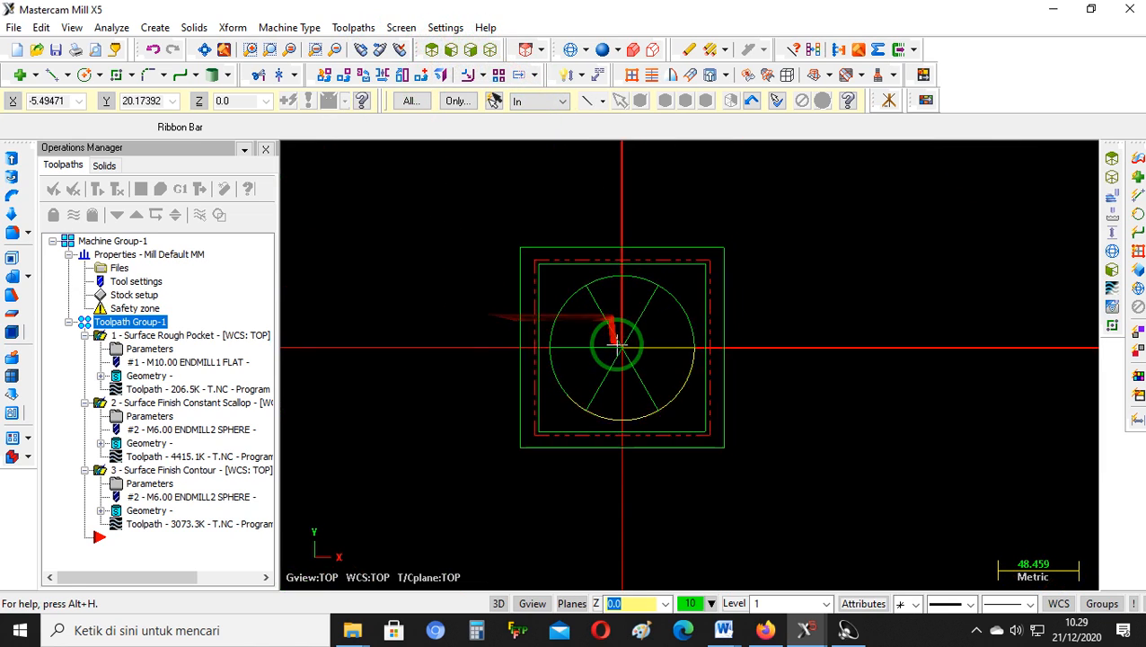
pyautogui.click(87, 76)
pyautogui.scroll(1, 629, 359)
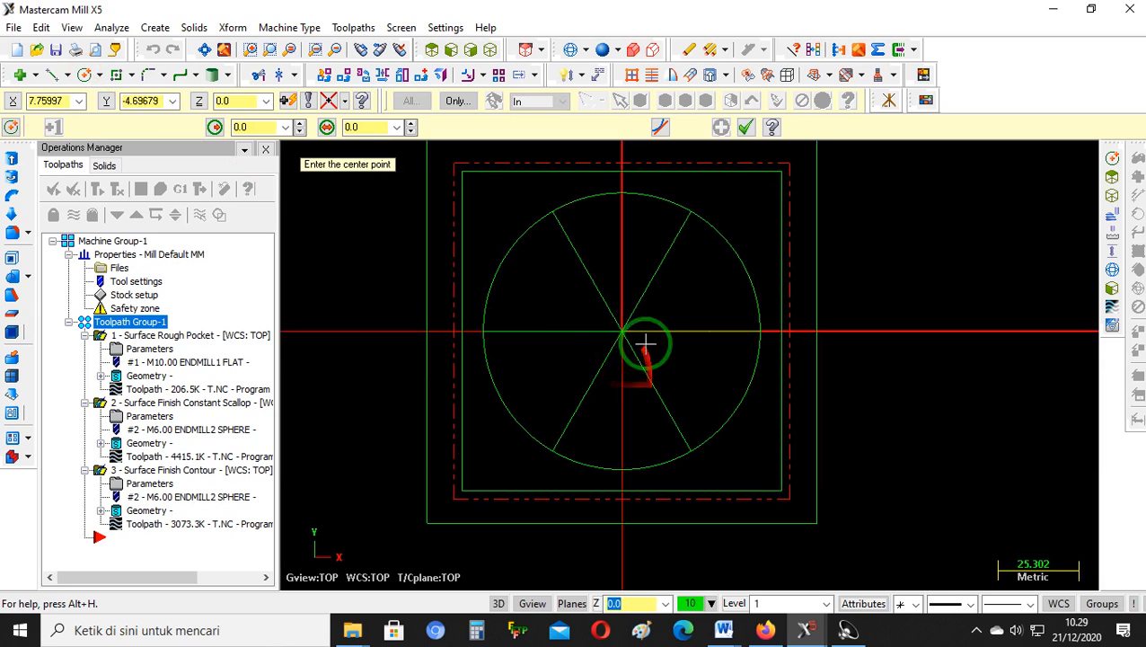
pyautogui.click(568, 283)
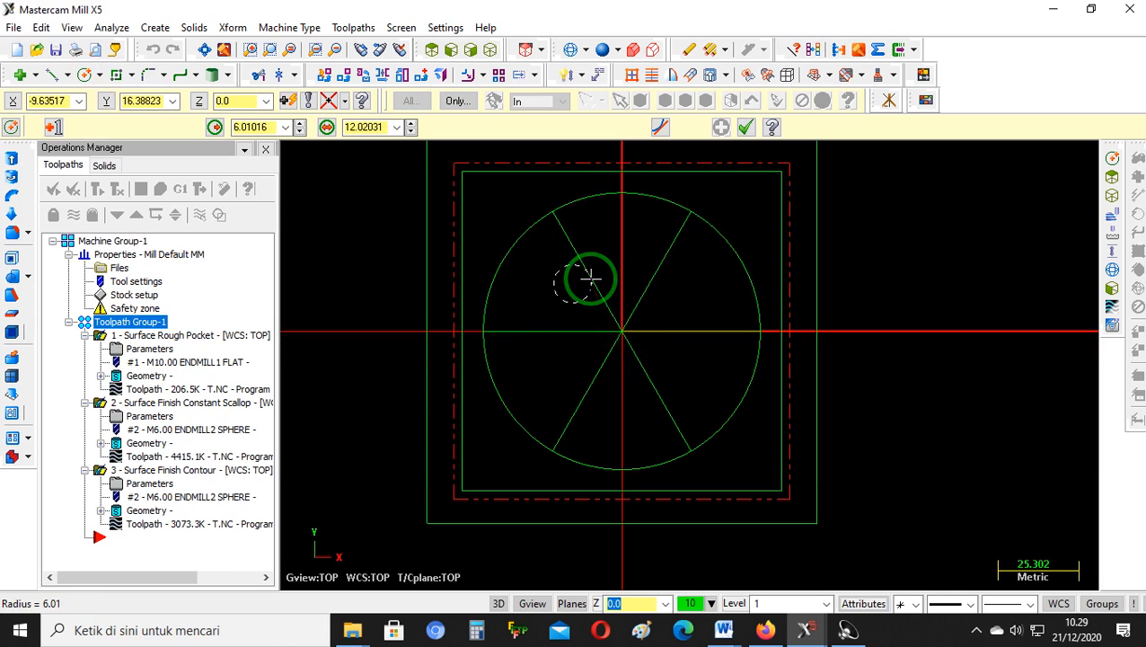
pyautogui.press('Escape')
pyautogui.click(623, 334)
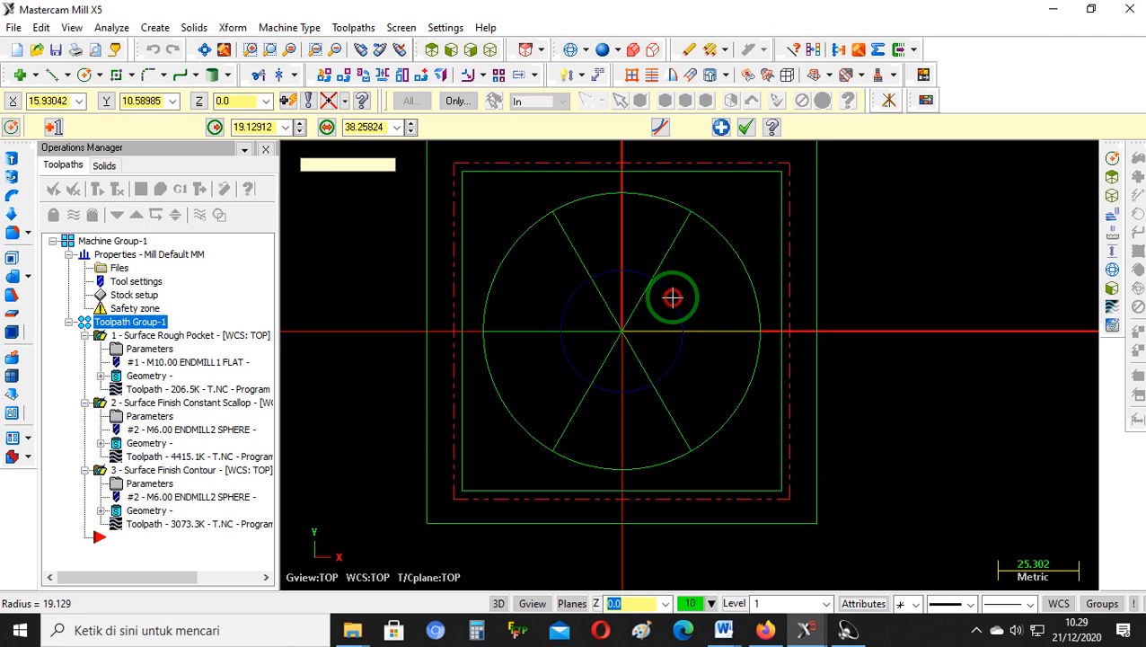
pyautogui.click(673, 298)
pyautogui.press('Escape')
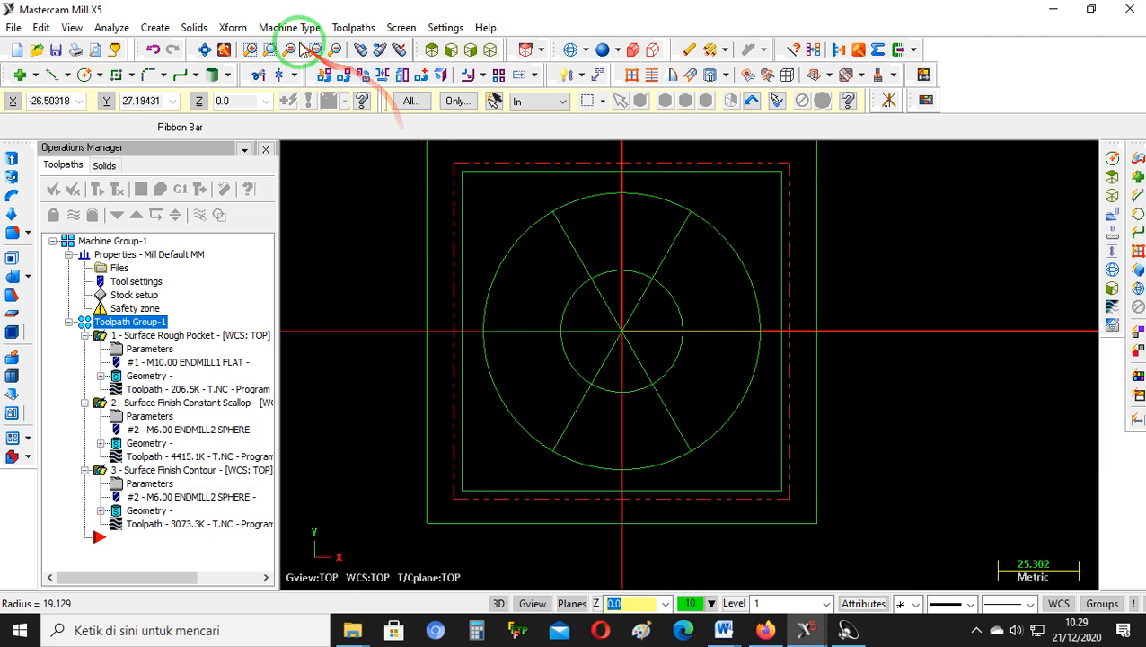
# Create a finish scallop operation using the dome's surfaces as drive geometry and the small inner circle as tool containment boundary
pyautogui.click(355, 28)
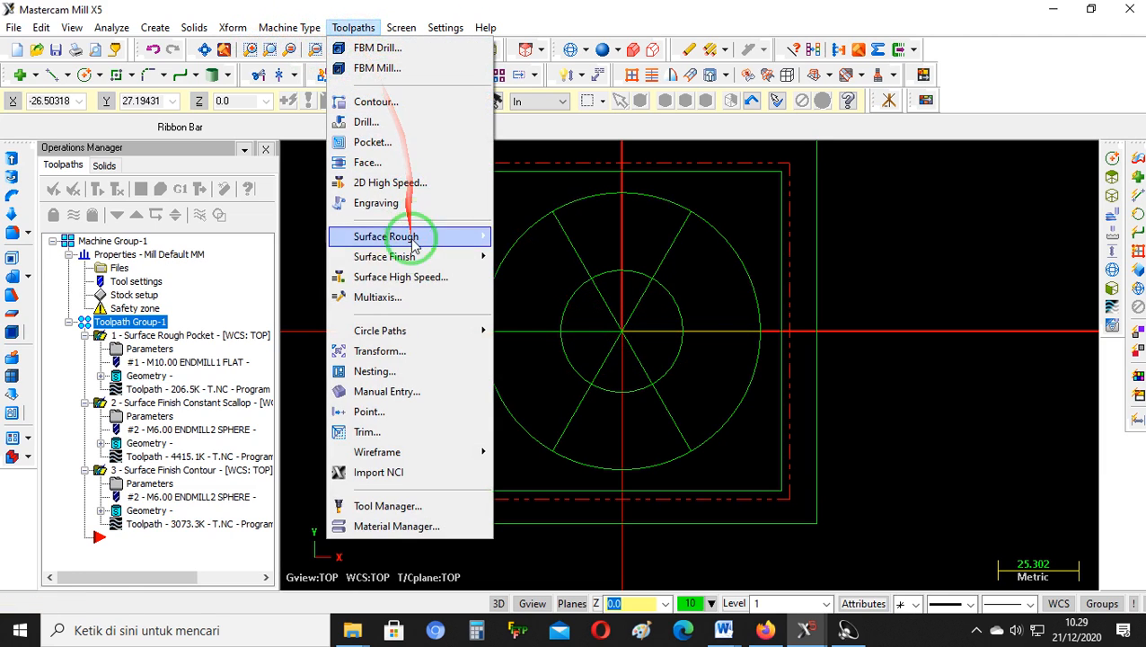
pyautogui.moveTo(422, 256)
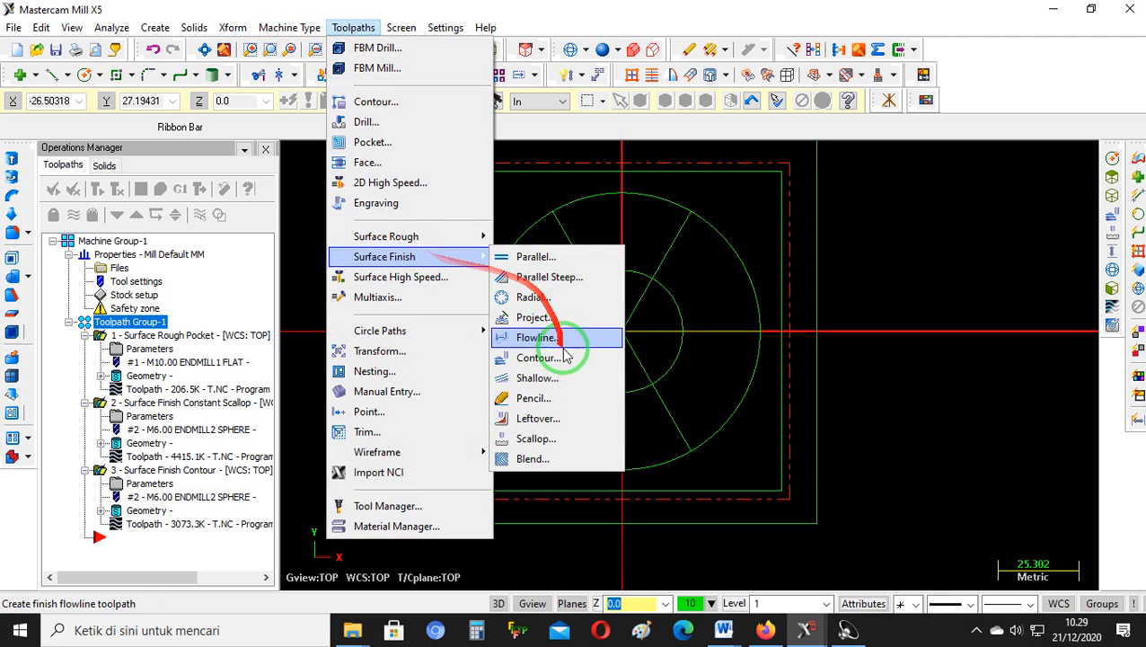
pyautogui.click(556, 438)
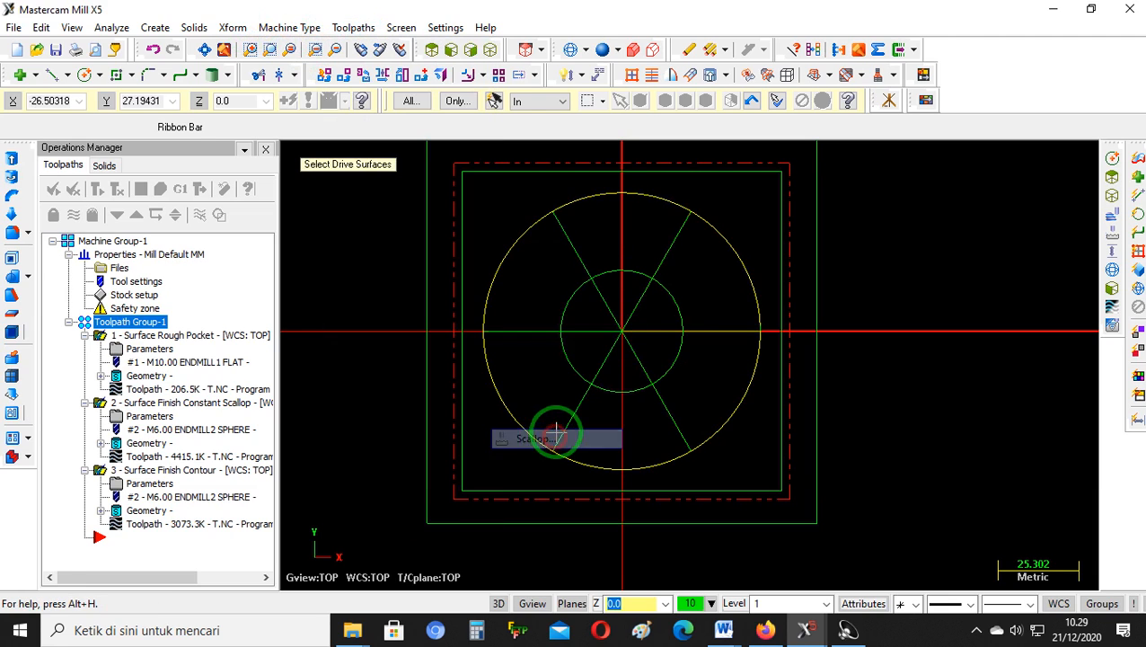
pyautogui.click(527, 236)
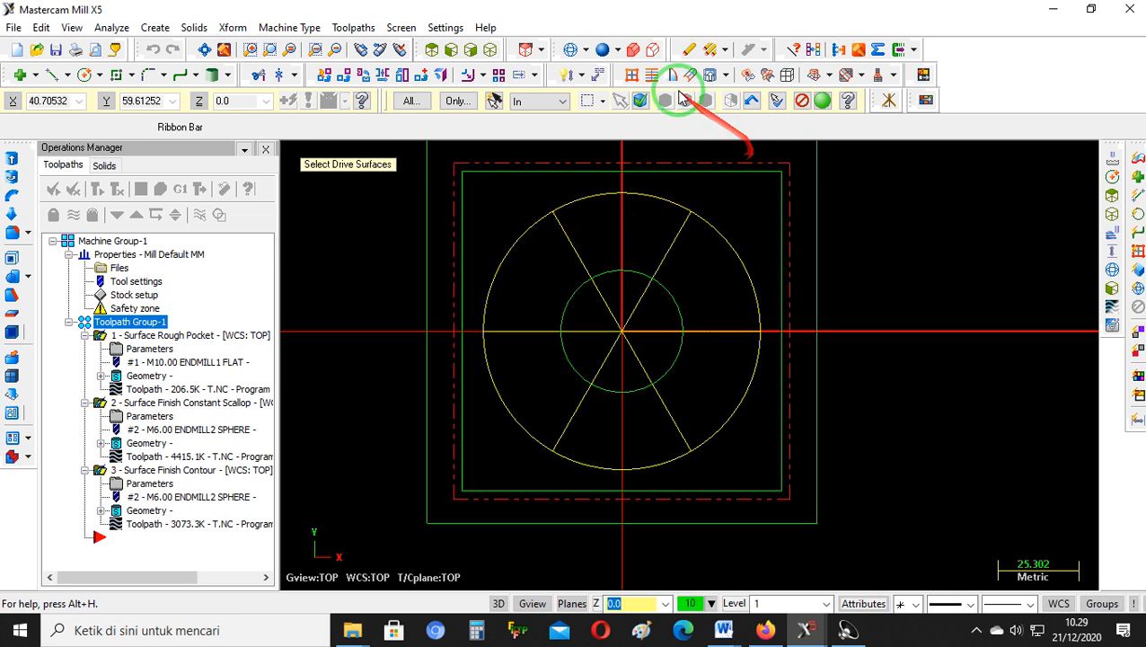
pyautogui.click(818, 109)
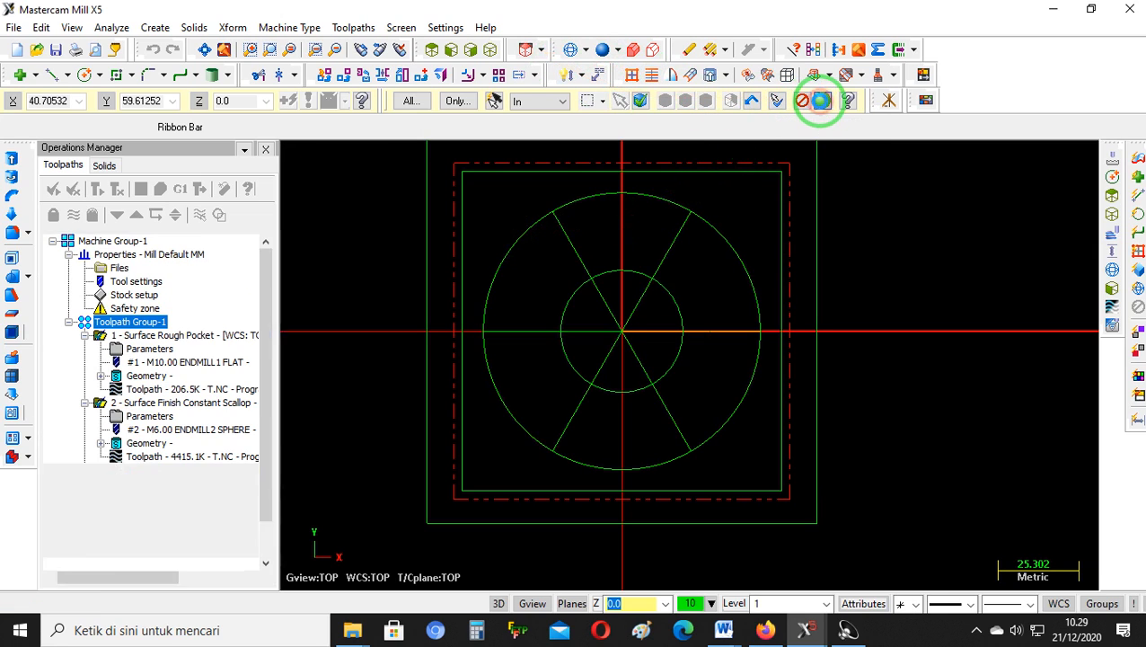
pyautogui.click(227, 389)
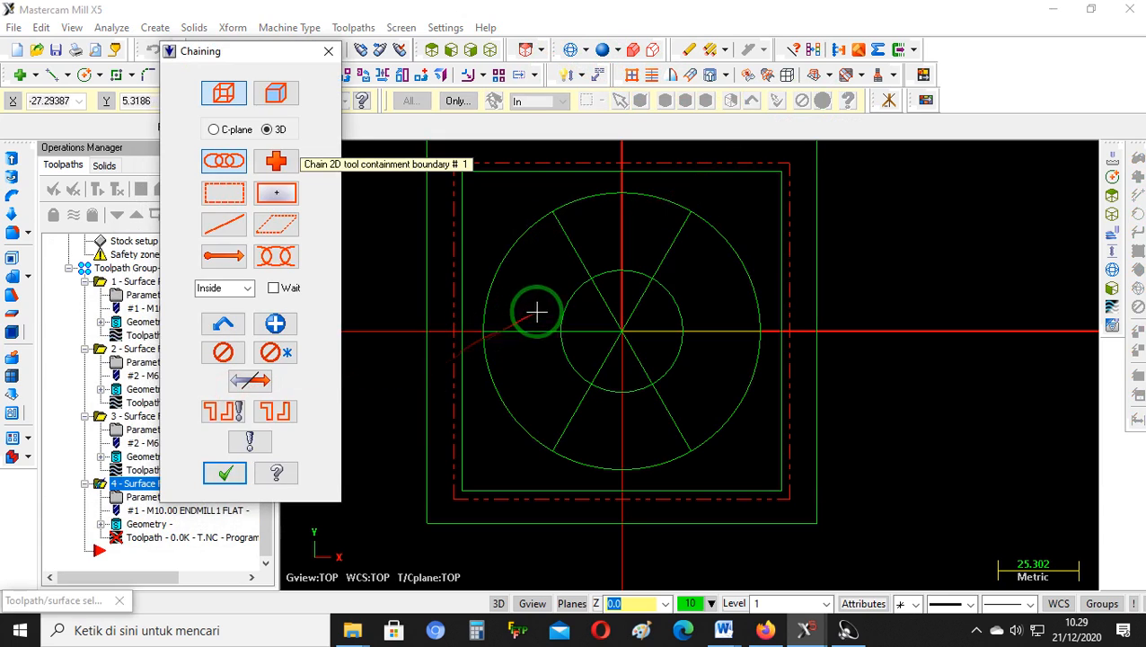
pyautogui.click(225, 473)
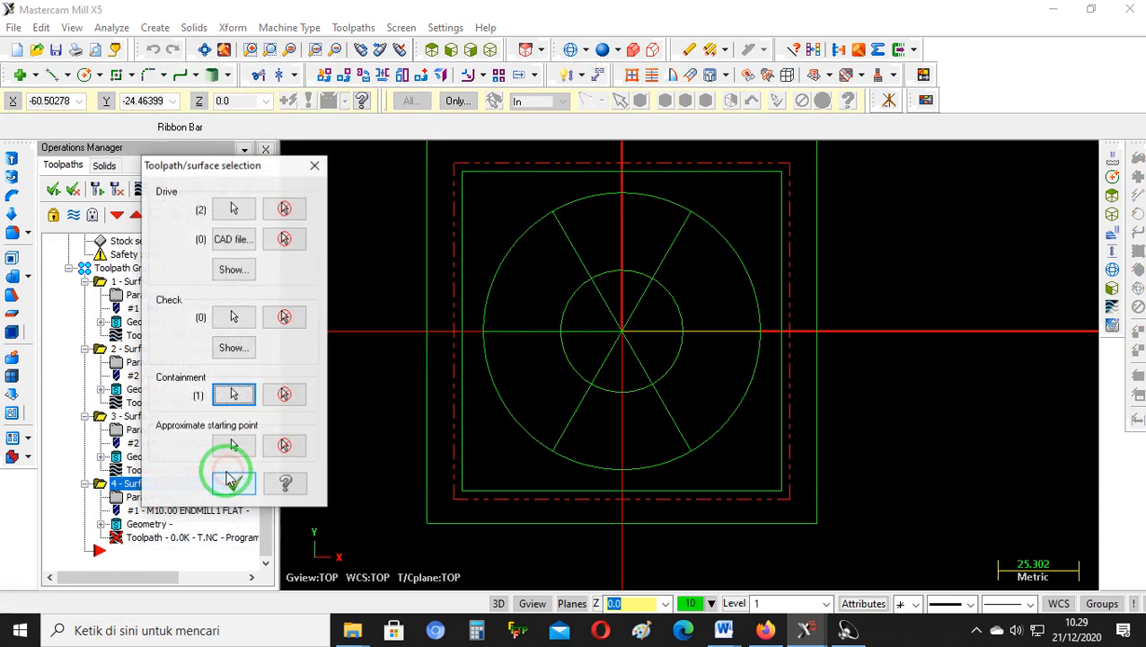
pyautogui.click(232, 476)
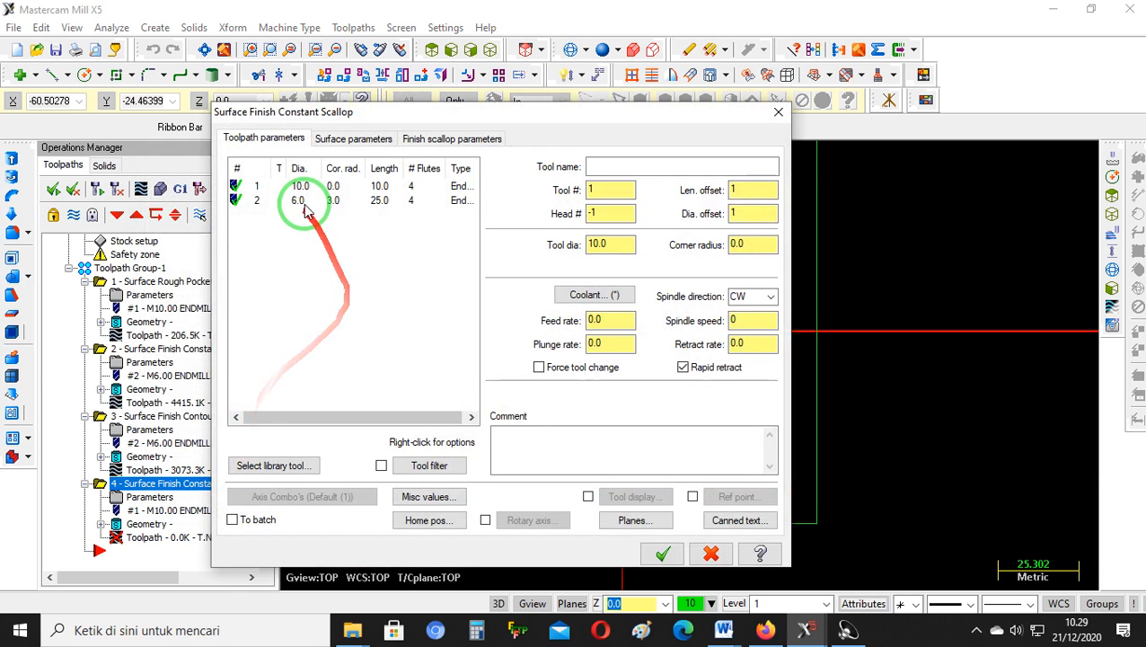
# Assign the 6 mm ball end mill with feed, plunge and retract rates of 1000 and spindle speed 3000, and review the surface and scallop parameters
pyautogui.click(299, 200)
pyautogui.click(310, 412)
pyautogui.click(604, 318)
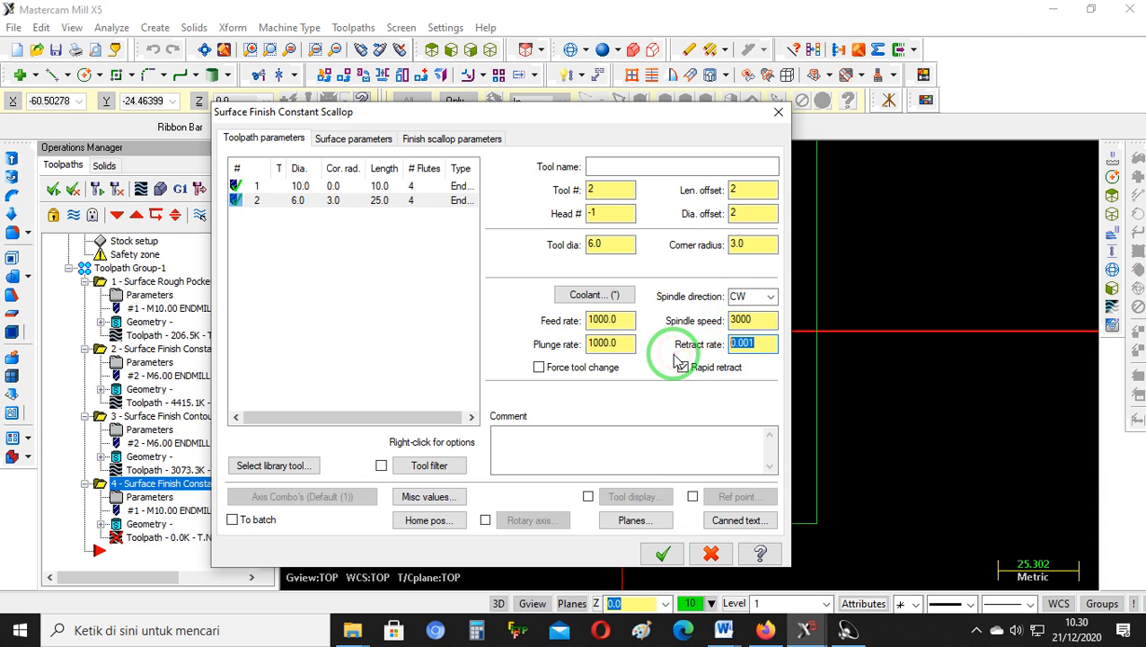
pyautogui.click(353, 139)
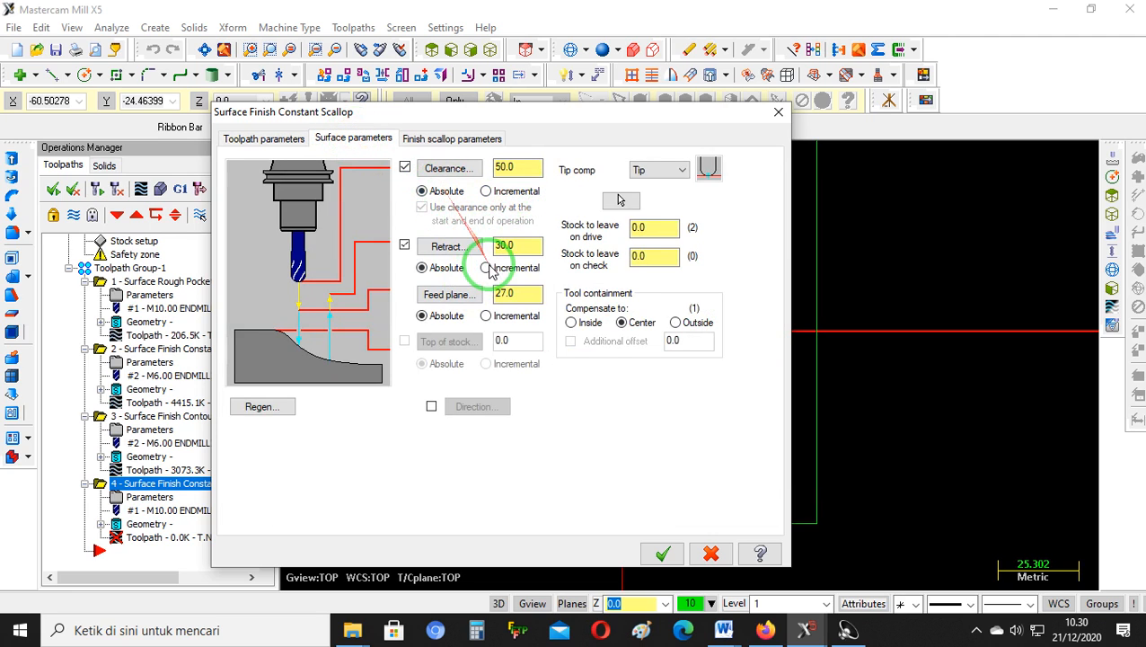
pyautogui.click(450, 138)
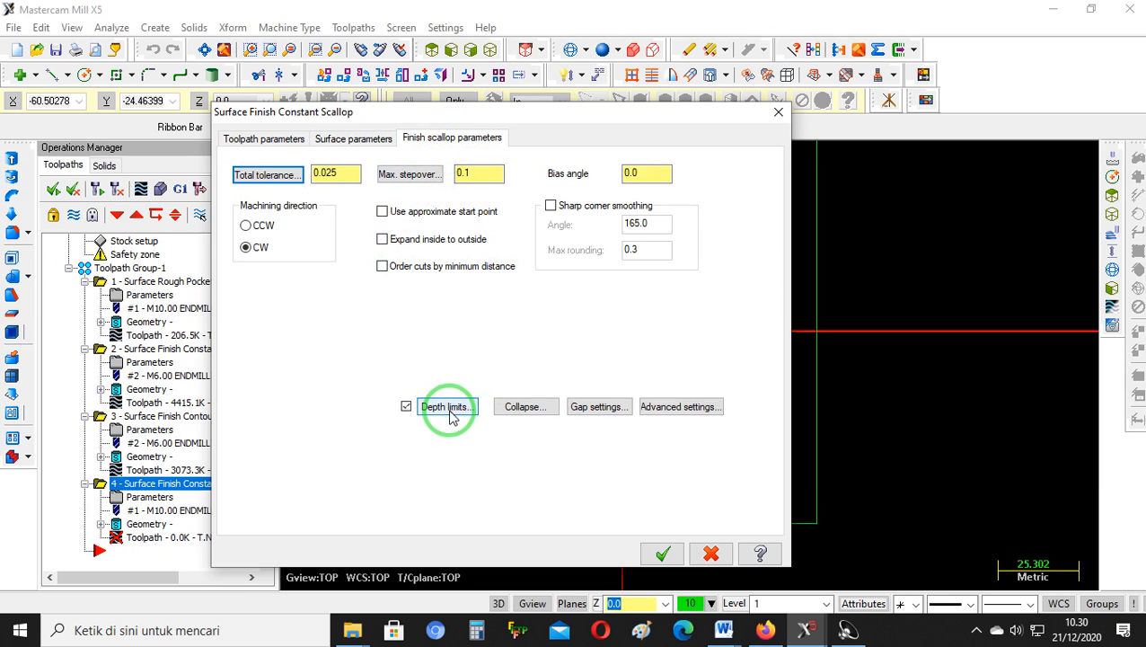
# Accept the scallop parameters to calculate the toolpath and keep the new operation
pyautogui.click(664, 554)
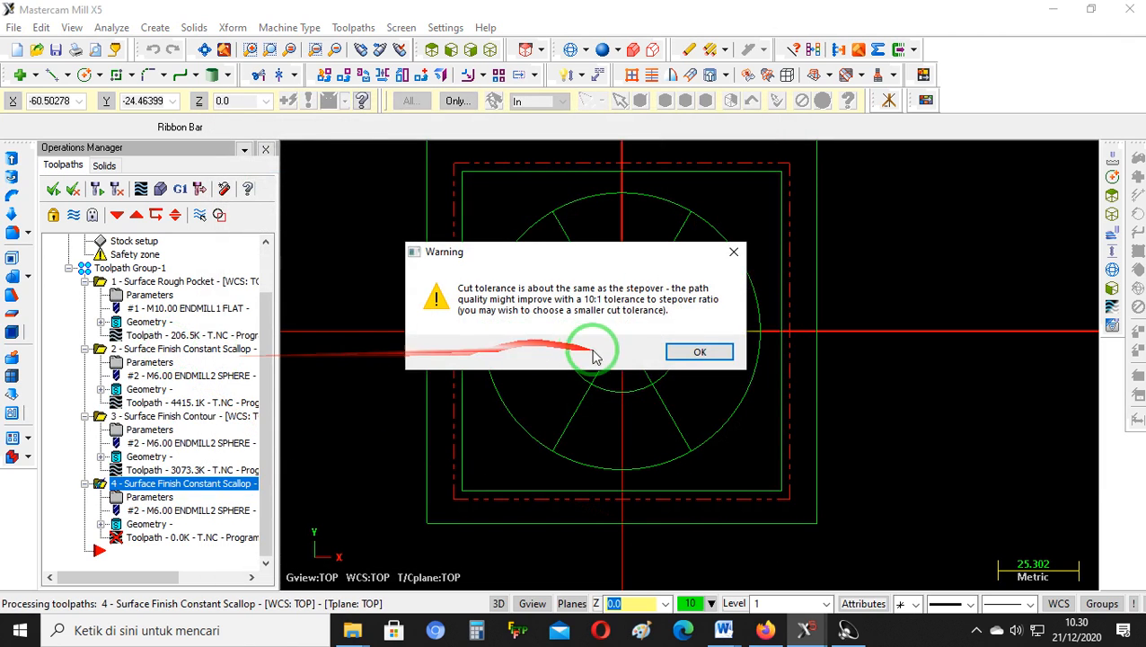
pyautogui.click(673, 352)
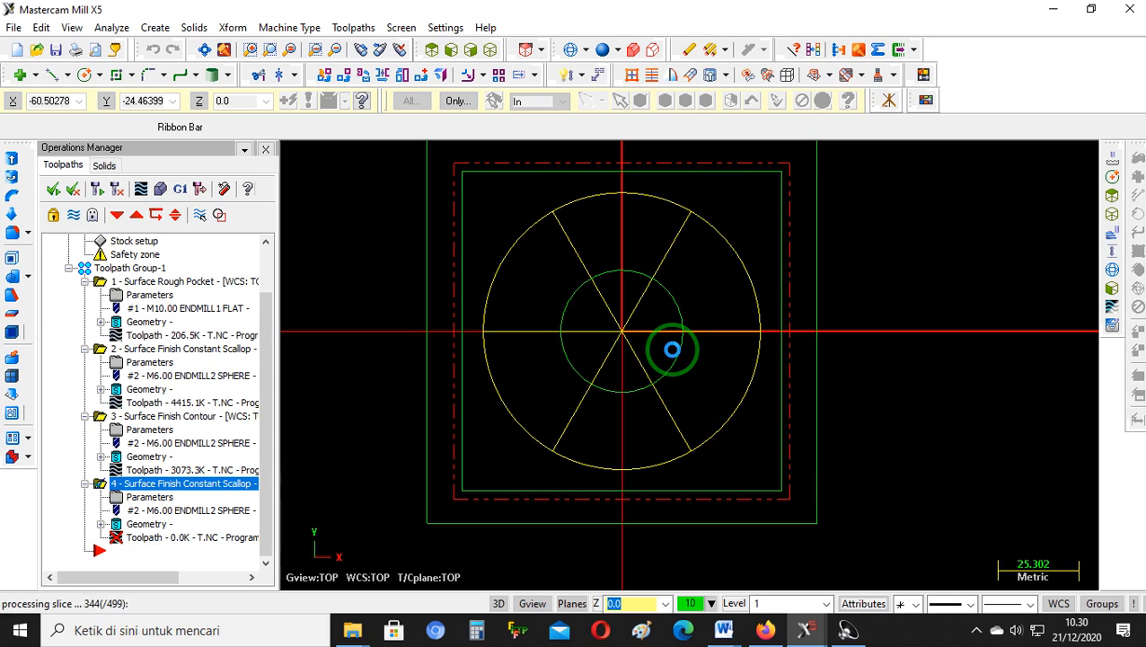
pyautogui.click(680, 349)
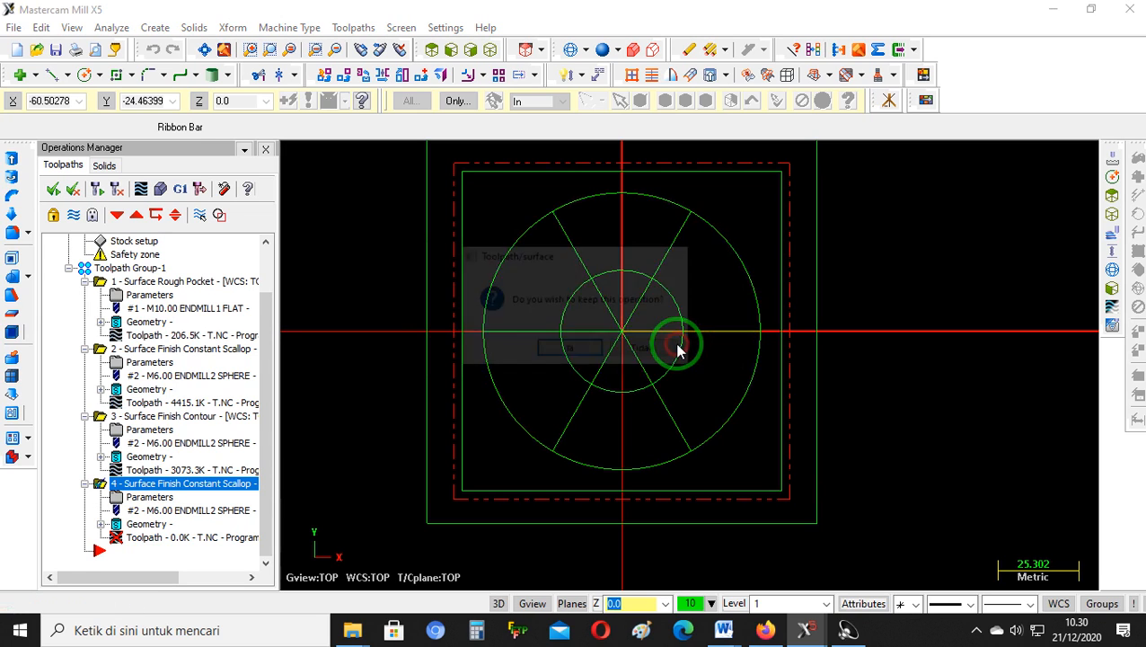
pyautogui.click(560, 351)
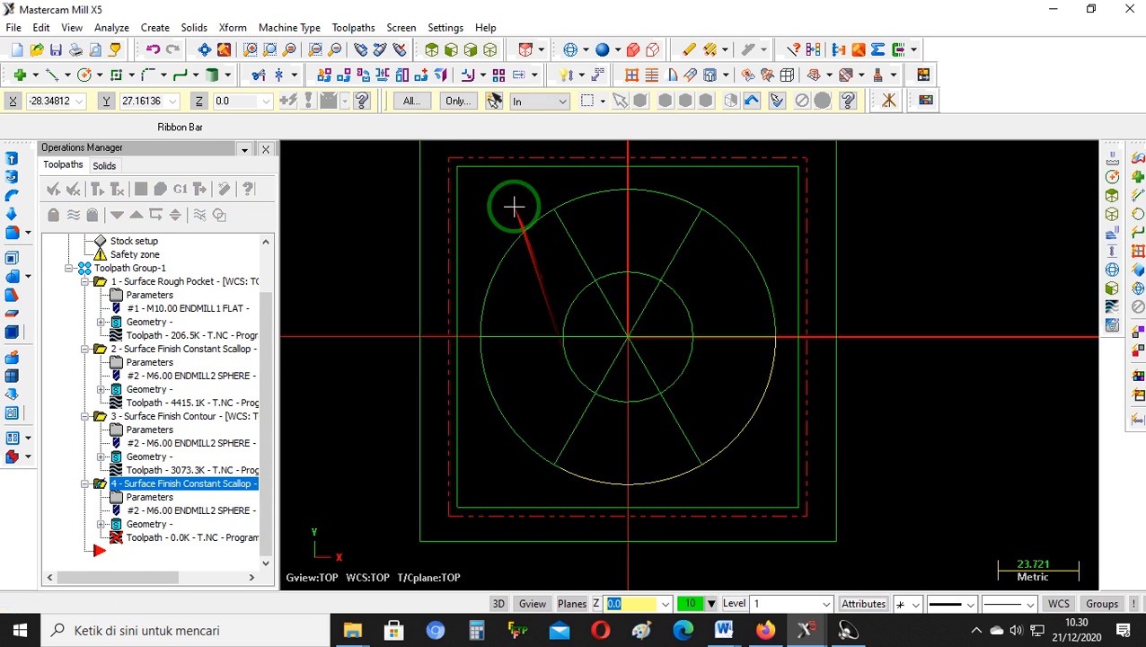
# Set the new scallop operation's depth limits with a minimum depth of 26 and a new maximum depth, and regenerate its toolpath
pyautogui.click(489, 49)
pyautogui.scroll(2, 575, 391)
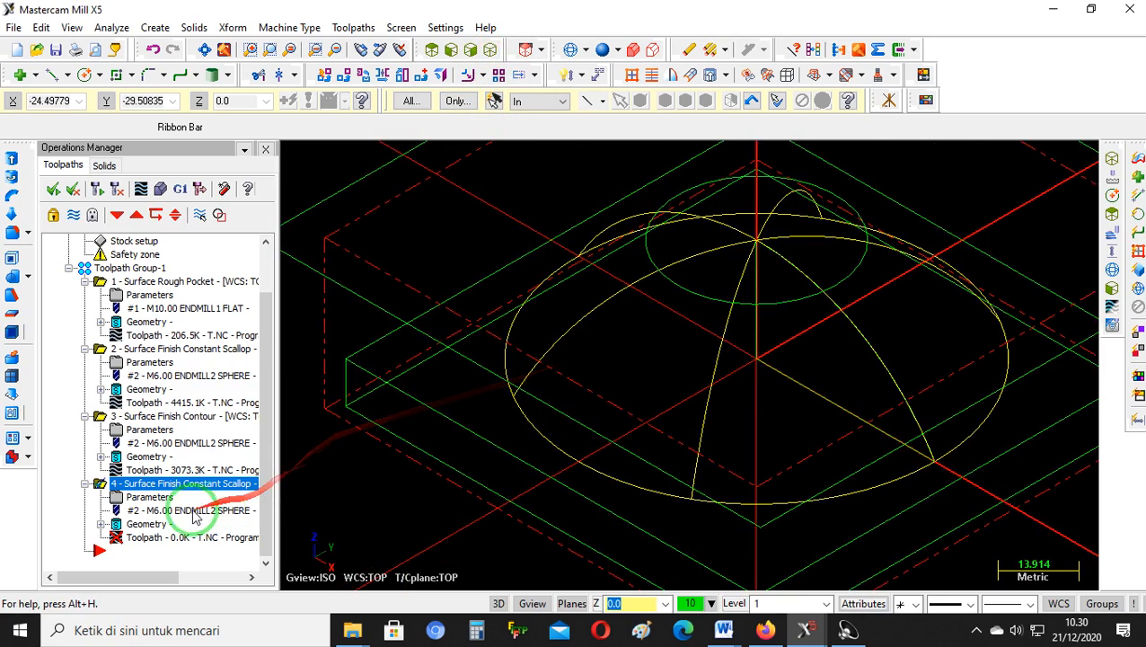
pyautogui.click(163, 506)
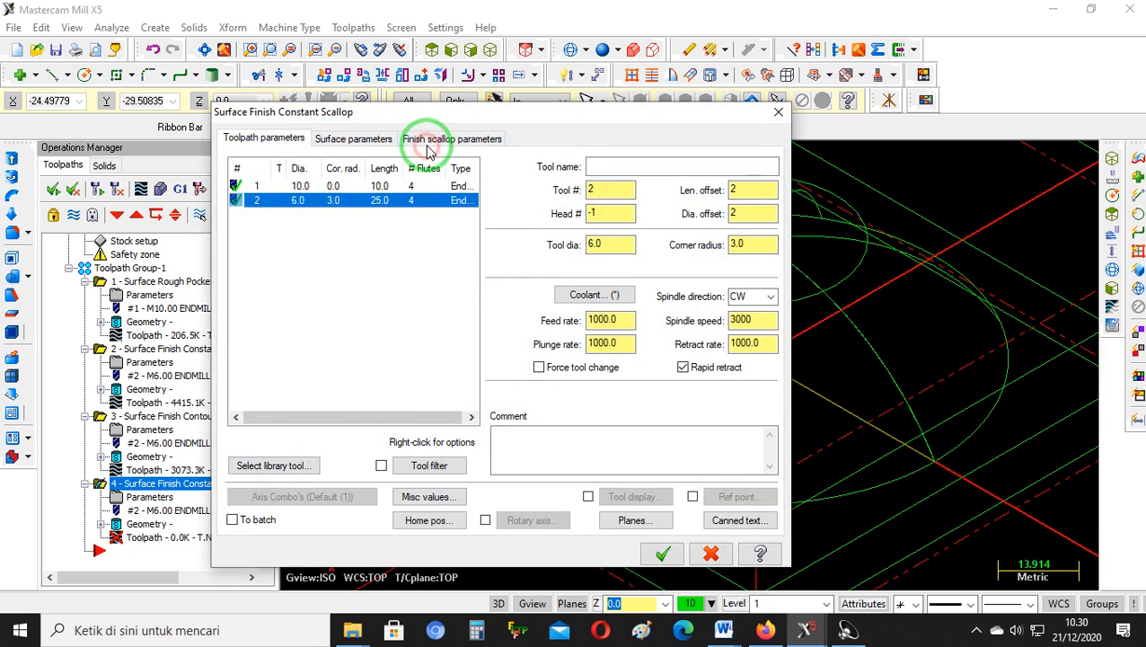
pyautogui.click(429, 141)
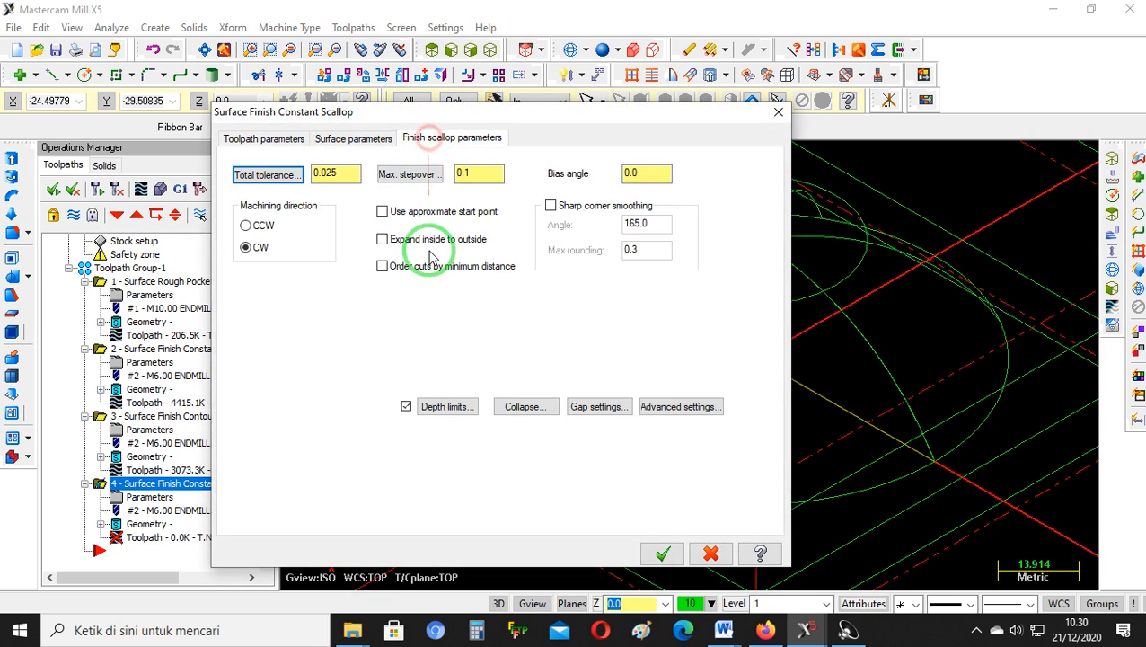
pyautogui.click(459, 406)
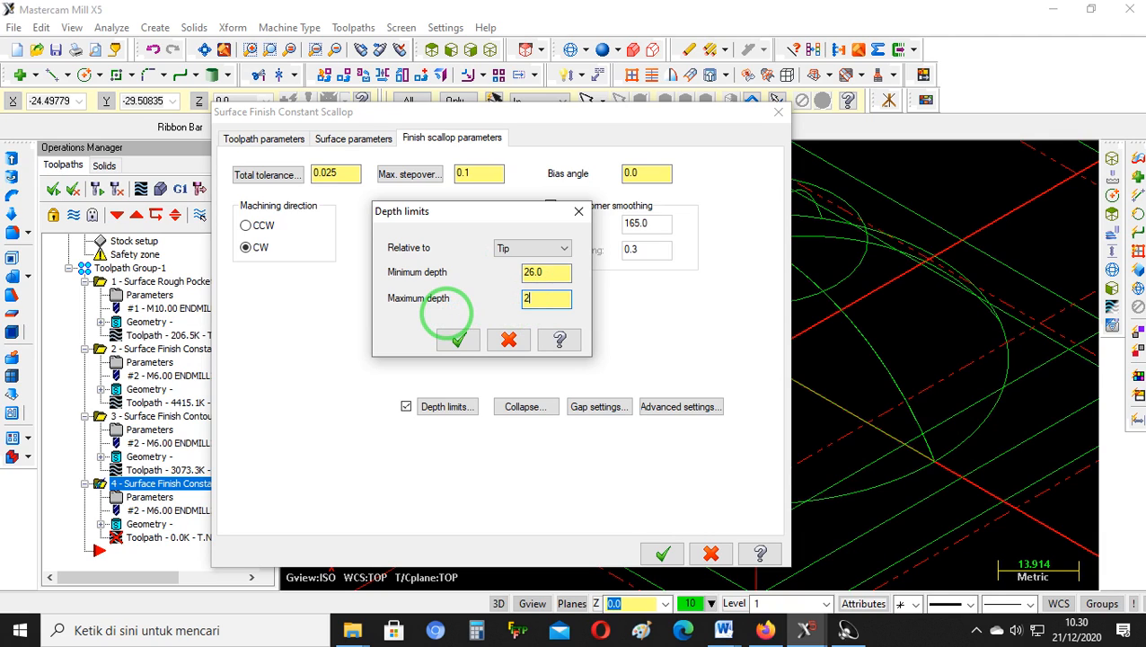
pyautogui.click(462, 340)
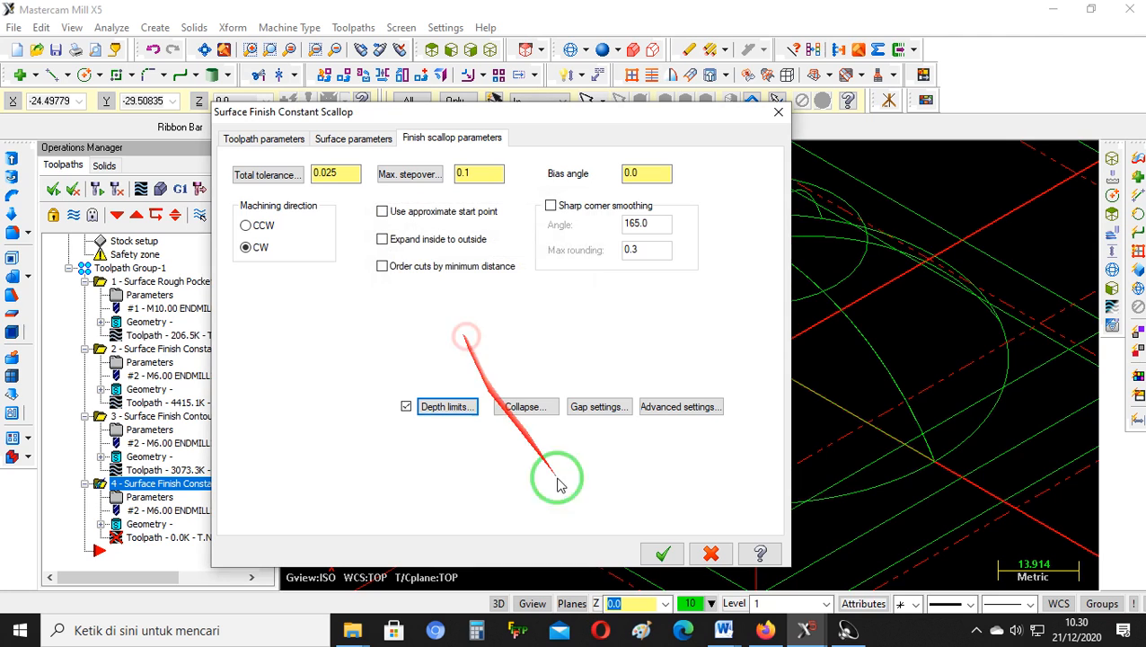
pyautogui.click(669, 554)
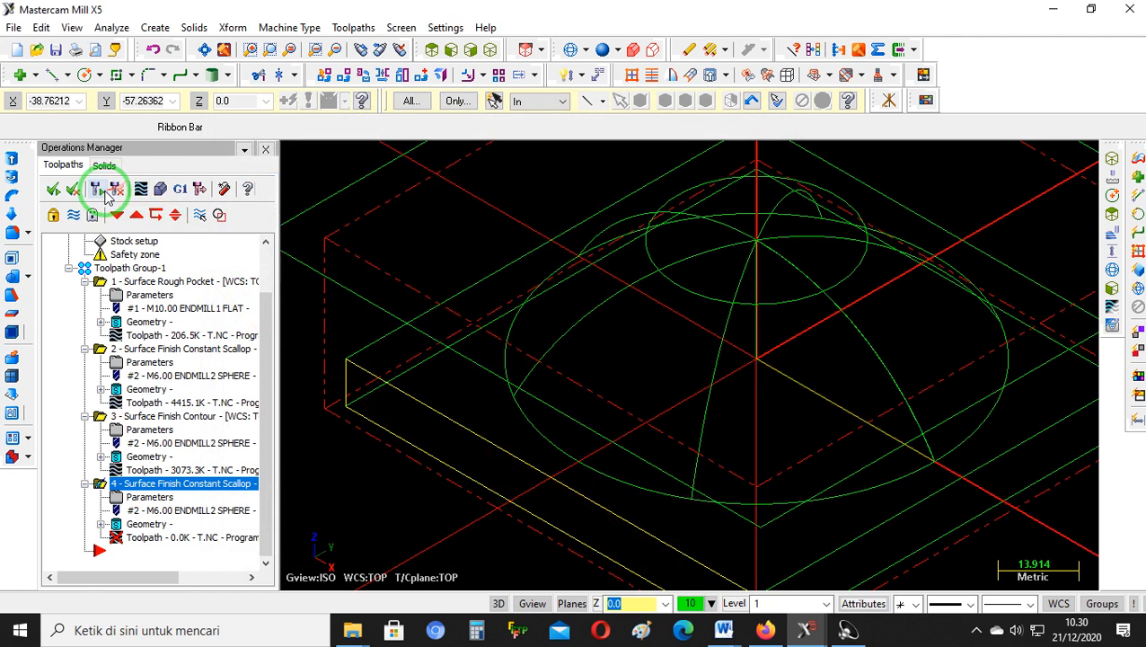
pyautogui.click(104, 192)
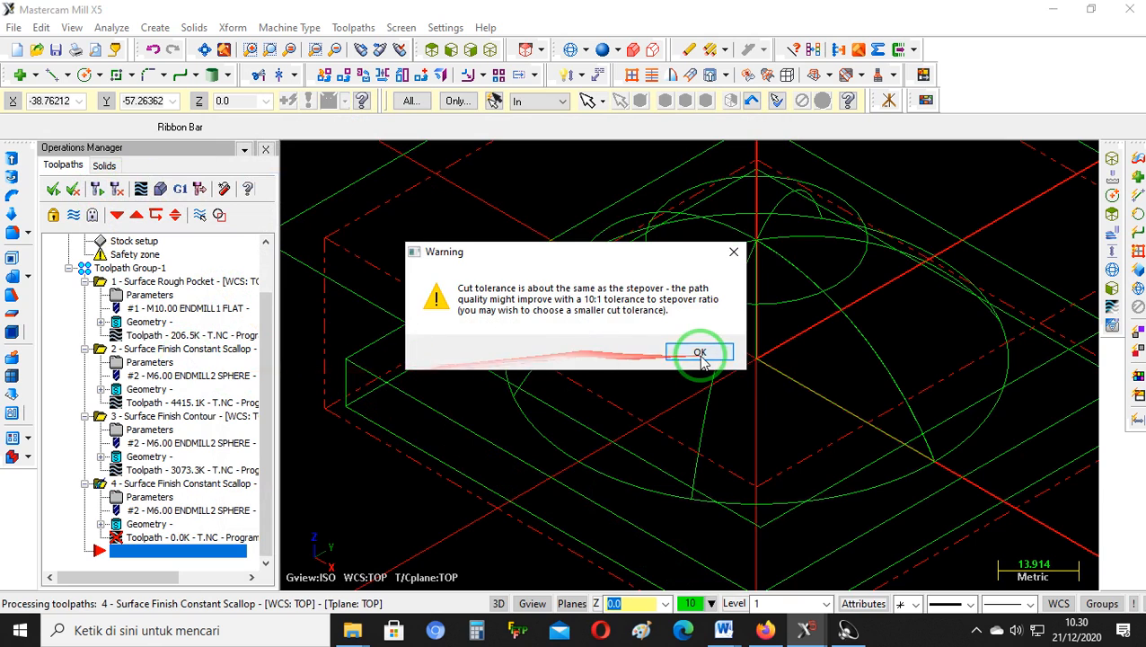
pyautogui.click(699, 353)
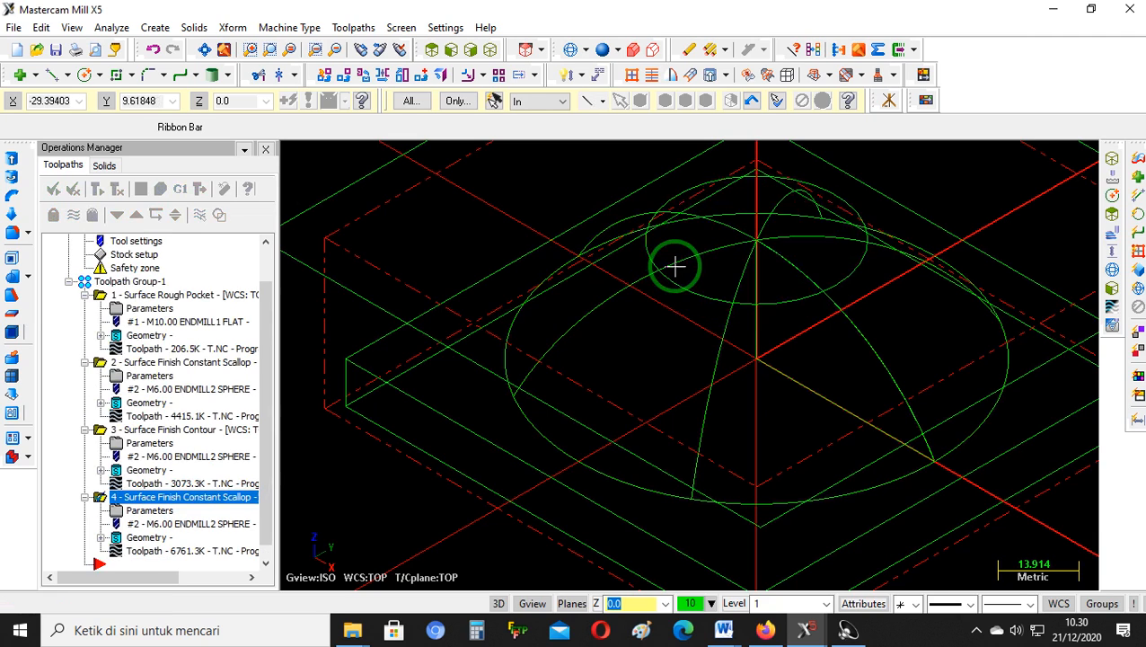
# Select the whole toolpath group and open the Verify simulation for all four operations
pyautogui.click(493, 49)
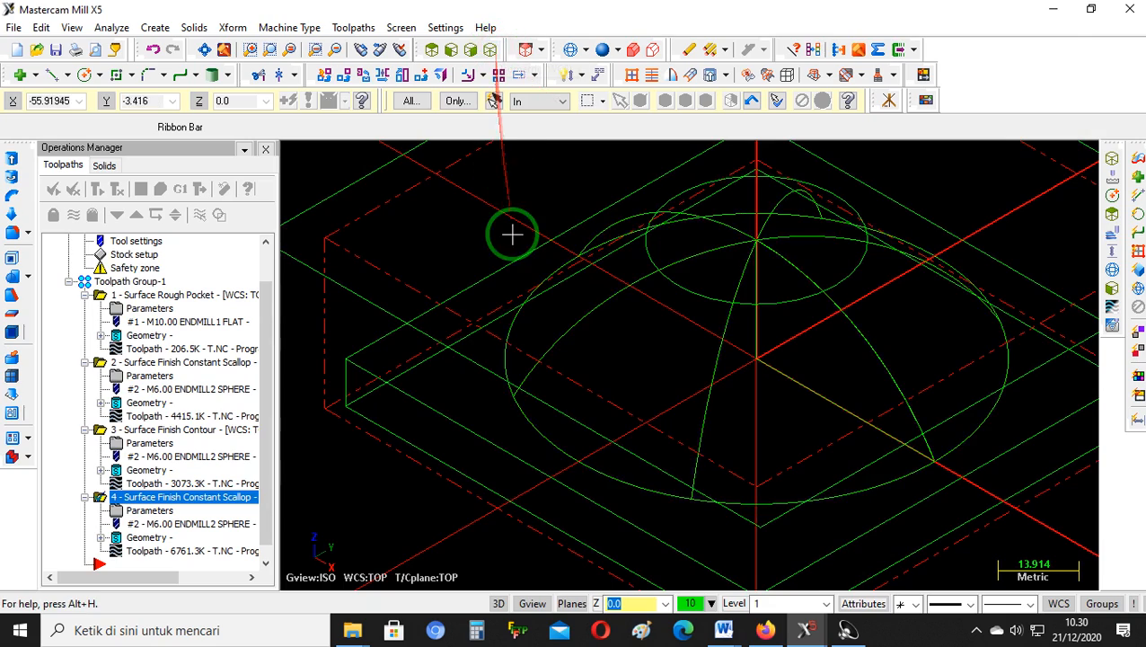
pyautogui.scroll(-5, 526, 252)
pyautogui.scroll(6, 489, 279)
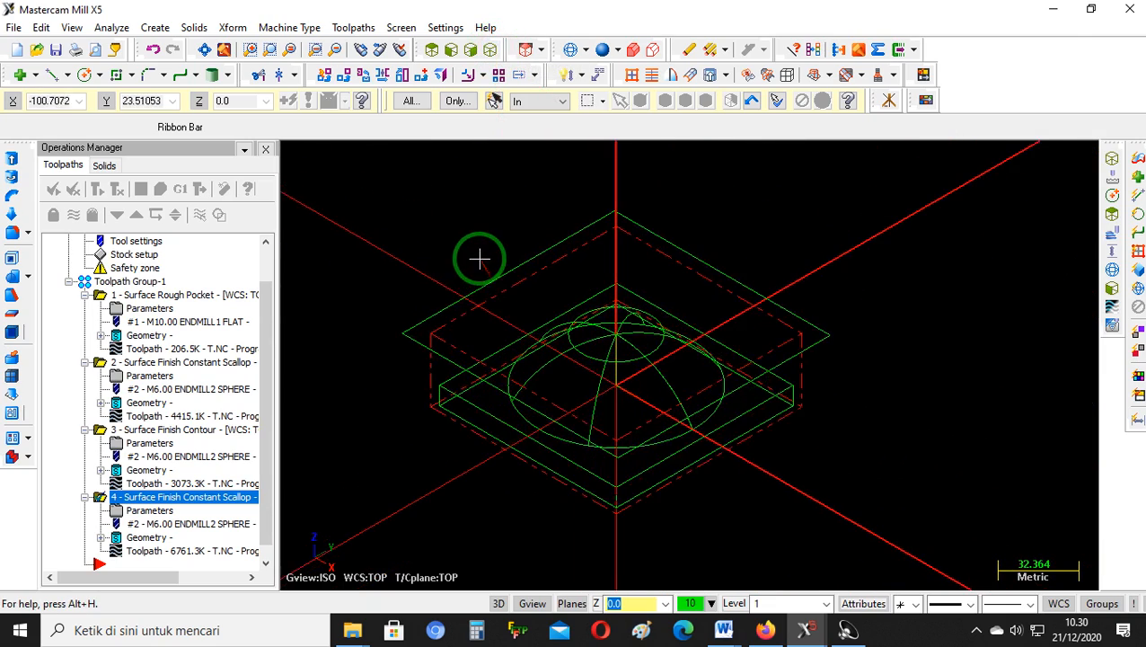
pyautogui.scroll(-3, 471, 333)
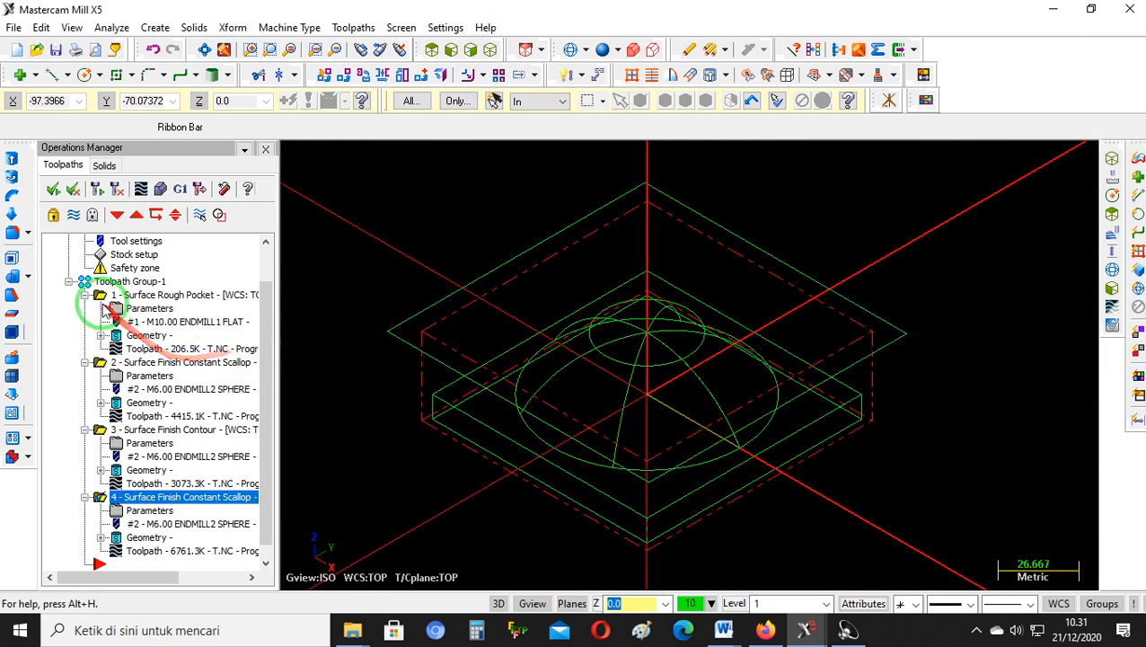
pyautogui.click(154, 282)
pyautogui.click(160, 189)
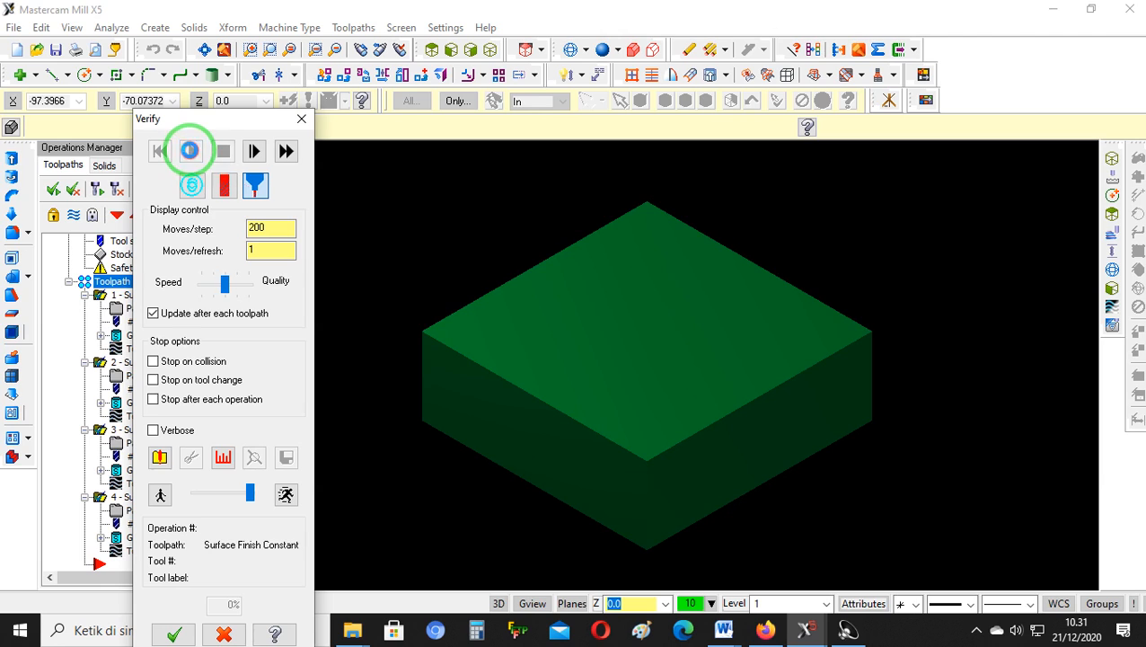
# Run the machining simulation and raise its moves per refresh to 100, then to 200
pyautogui.click(191, 153)
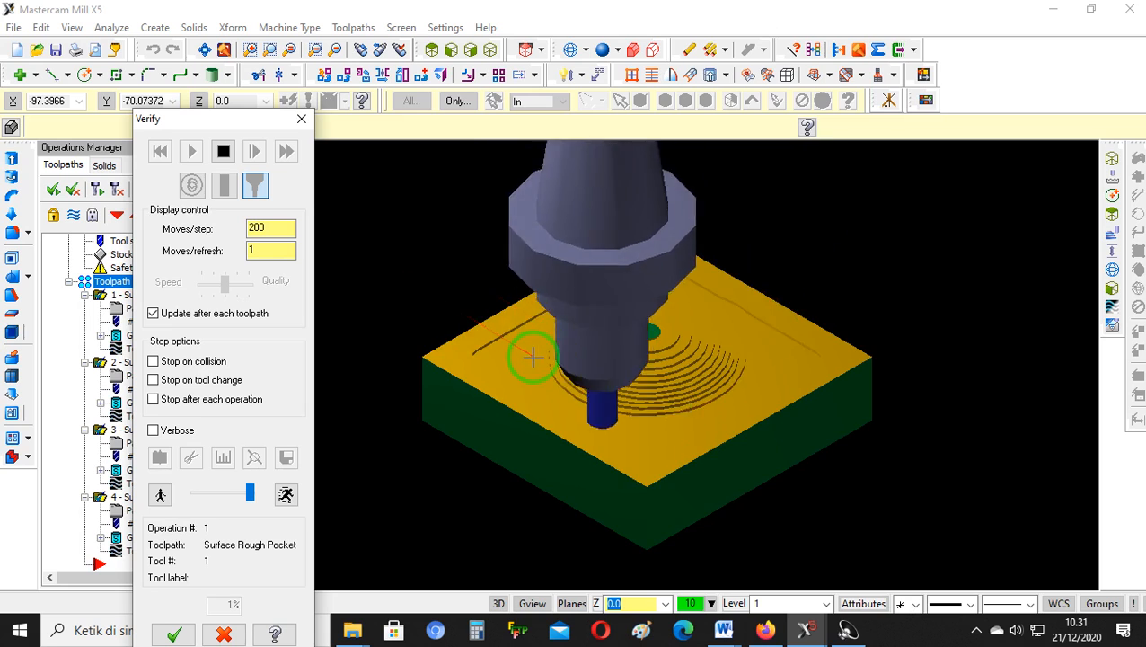
pyautogui.scroll(1, 532, 358)
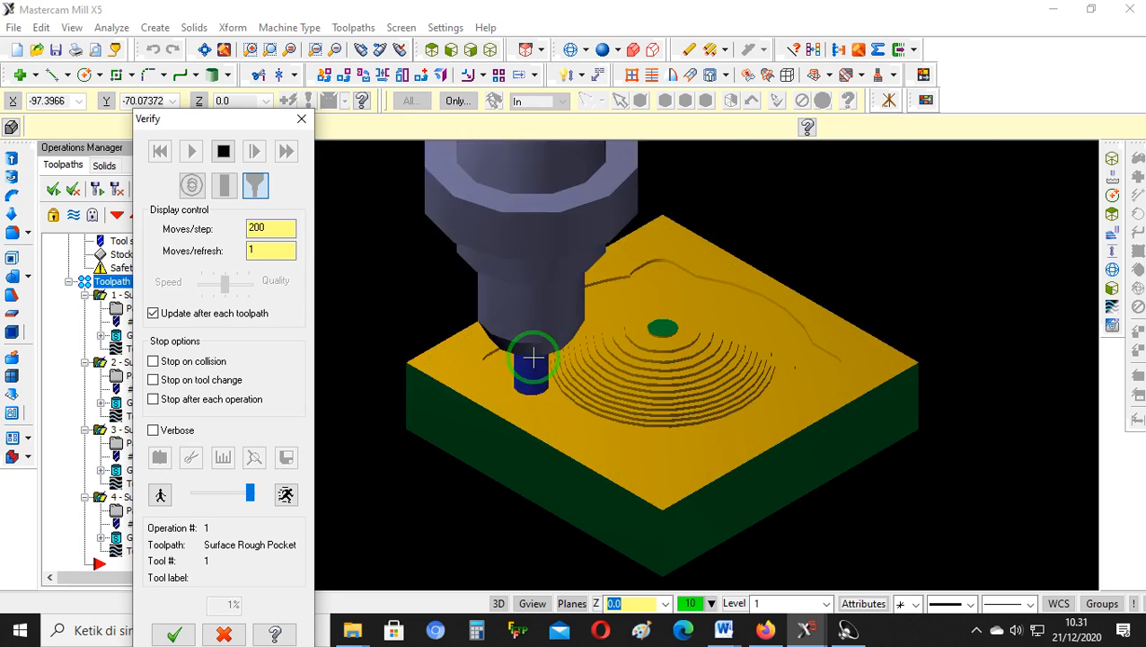
pyautogui.write('00')
pyautogui.click(276, 229)
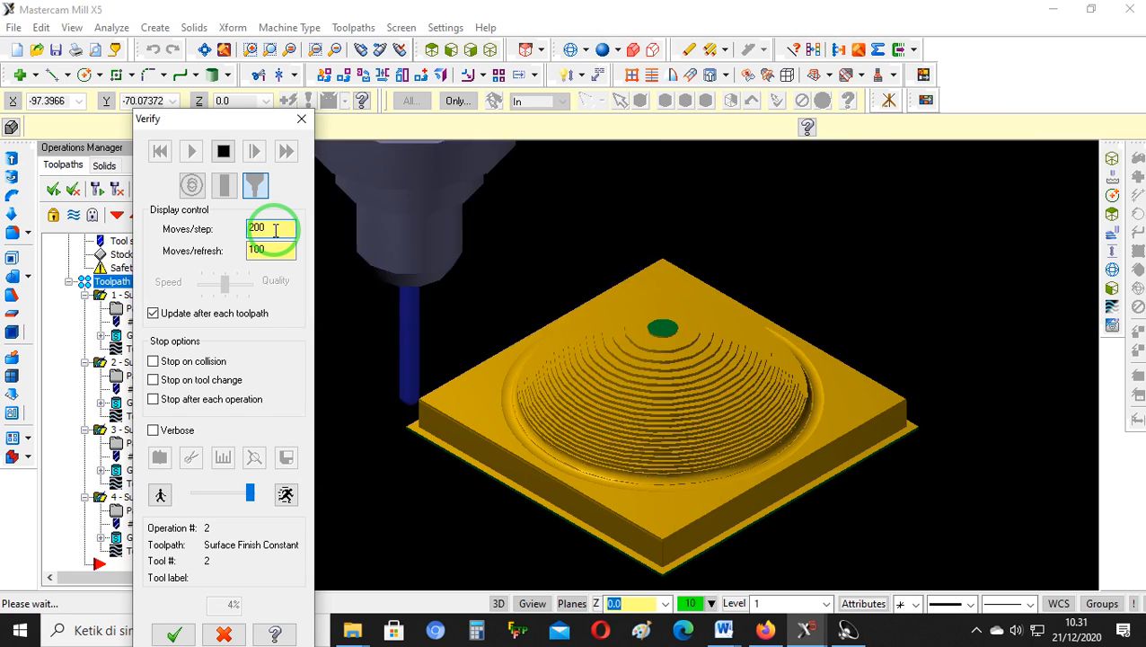
pyautogui.click(254, 250)
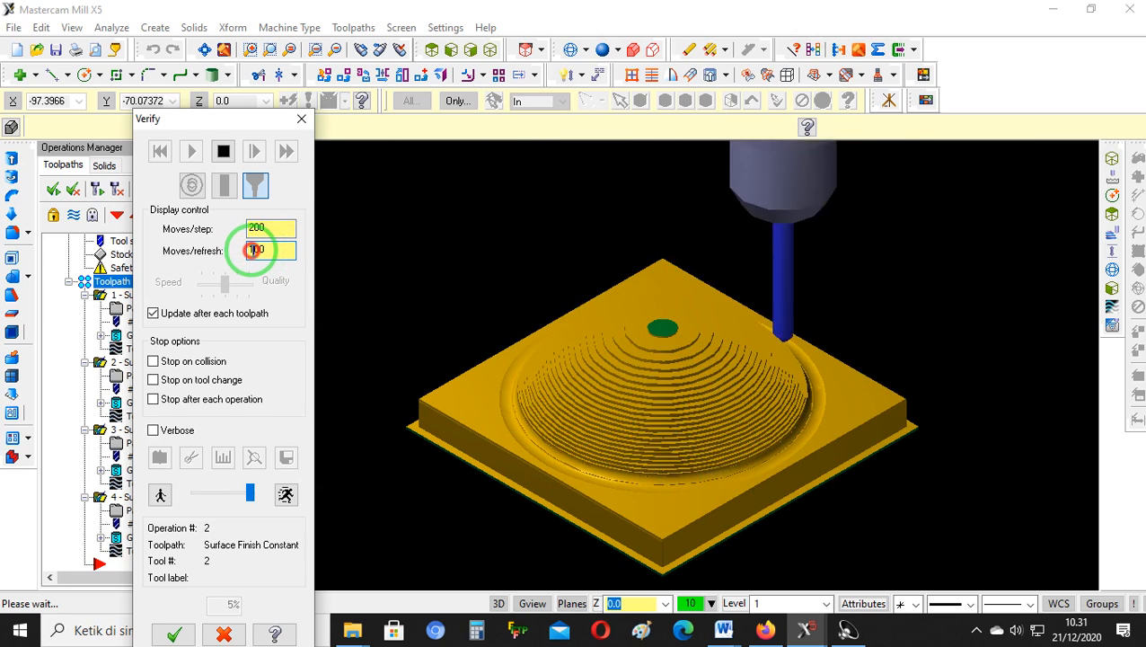
pyautogui.write('200')
pyautogui.click(275, 230)
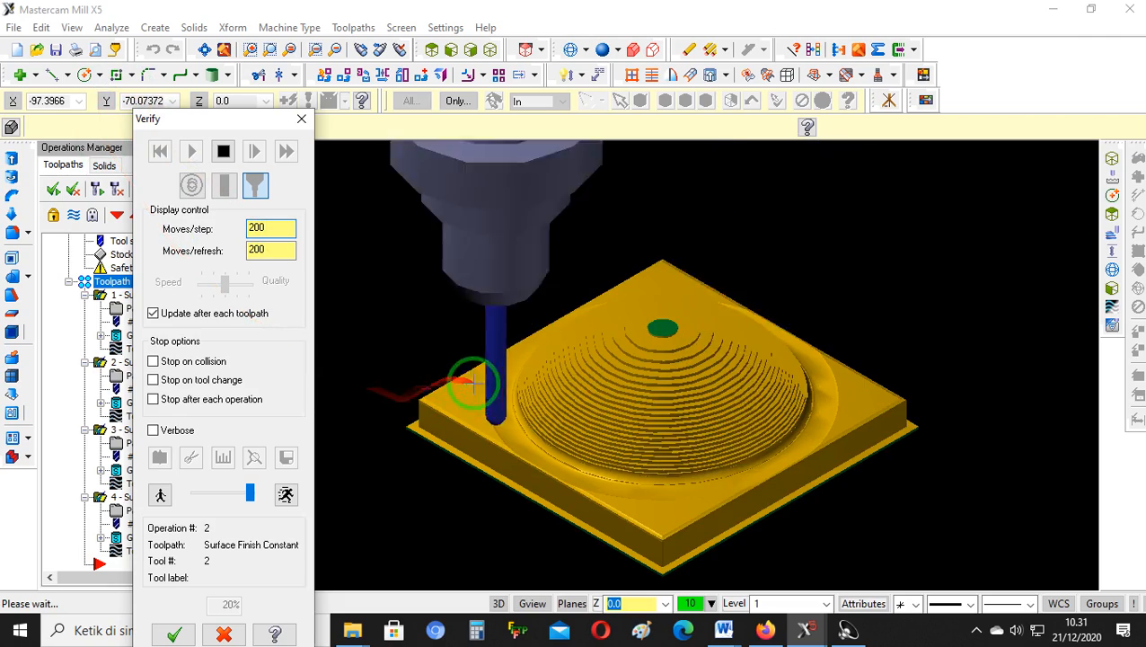
# Examine the simulated dome surface and its apex up close and from above as the finishing toolpaths cut
pyautogui.scroll(3, 489, 401)
pyautogui.scroll(3, 494, 406)
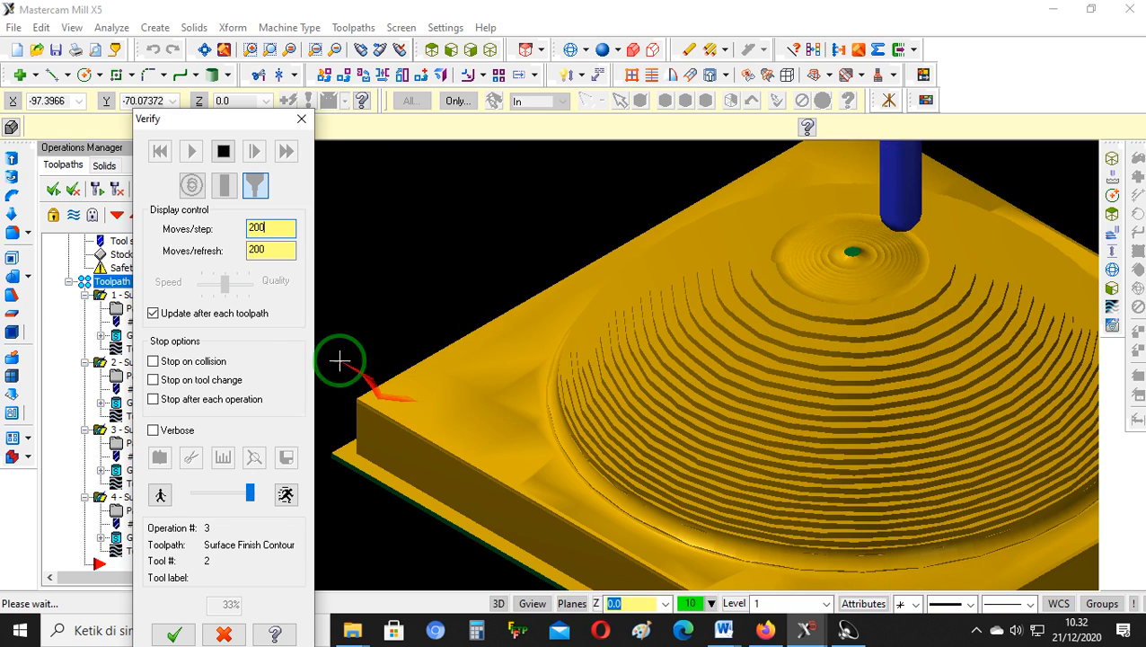
pyautogui.scroll(-4, 466, 338)
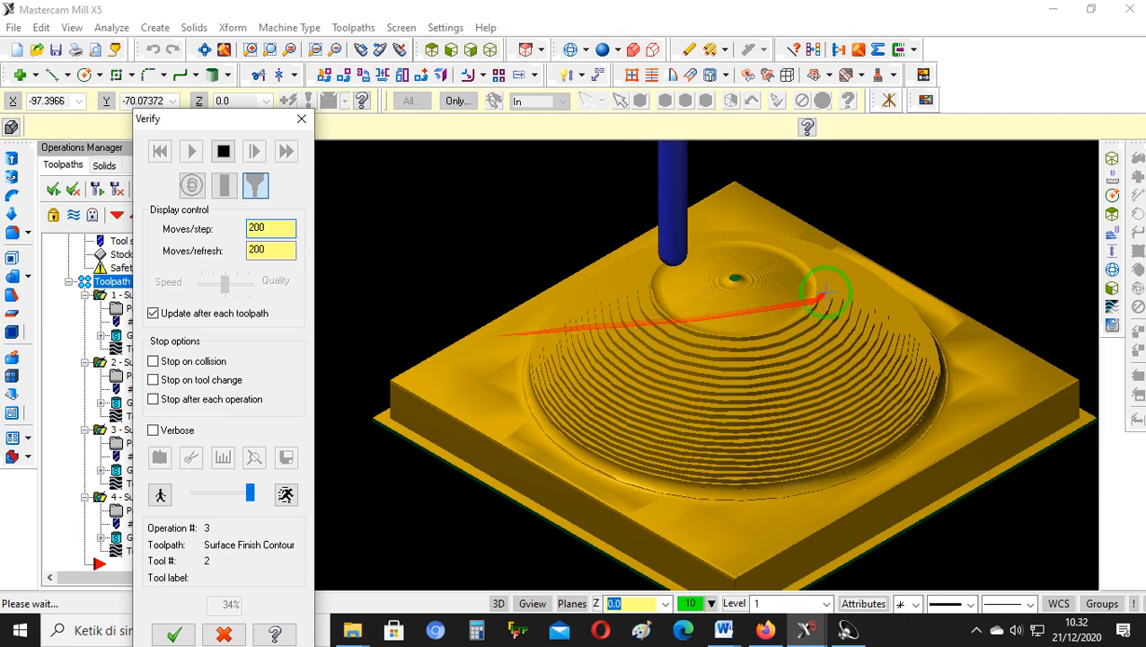
pyautogui.scroll(1, 735, 235)
pyautogui.scroll(1, 735, 235)
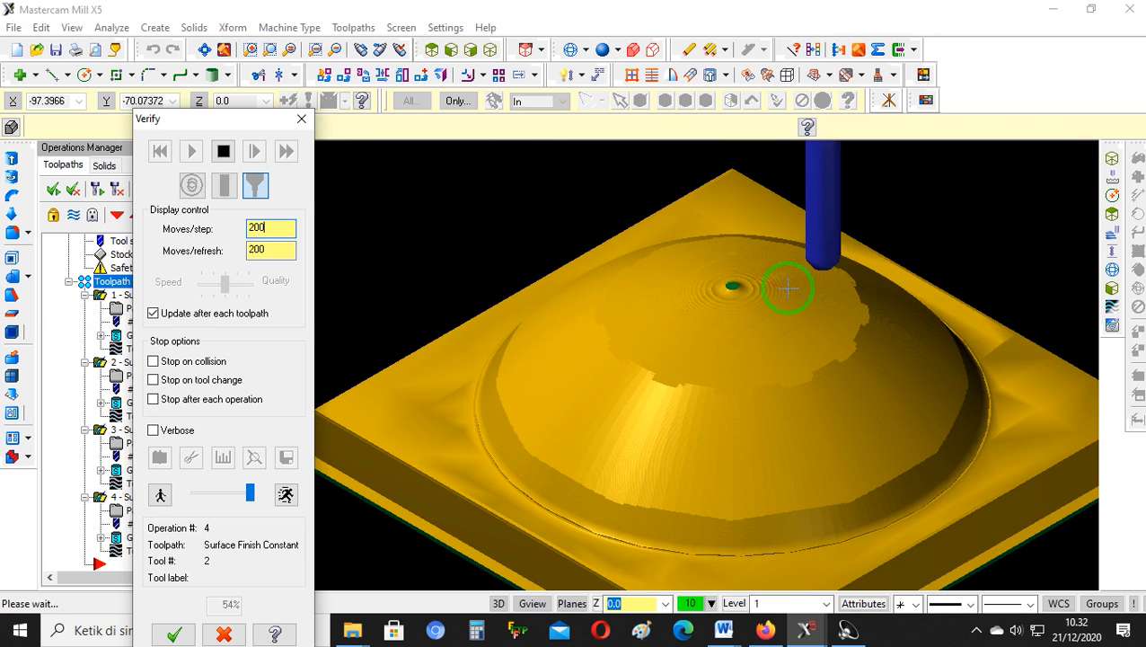
pyautogui.moveTo(773, 289); pyautogui.dragTo(777, 322, button='middle')
pyautogui.scroll(4, 772, 325)
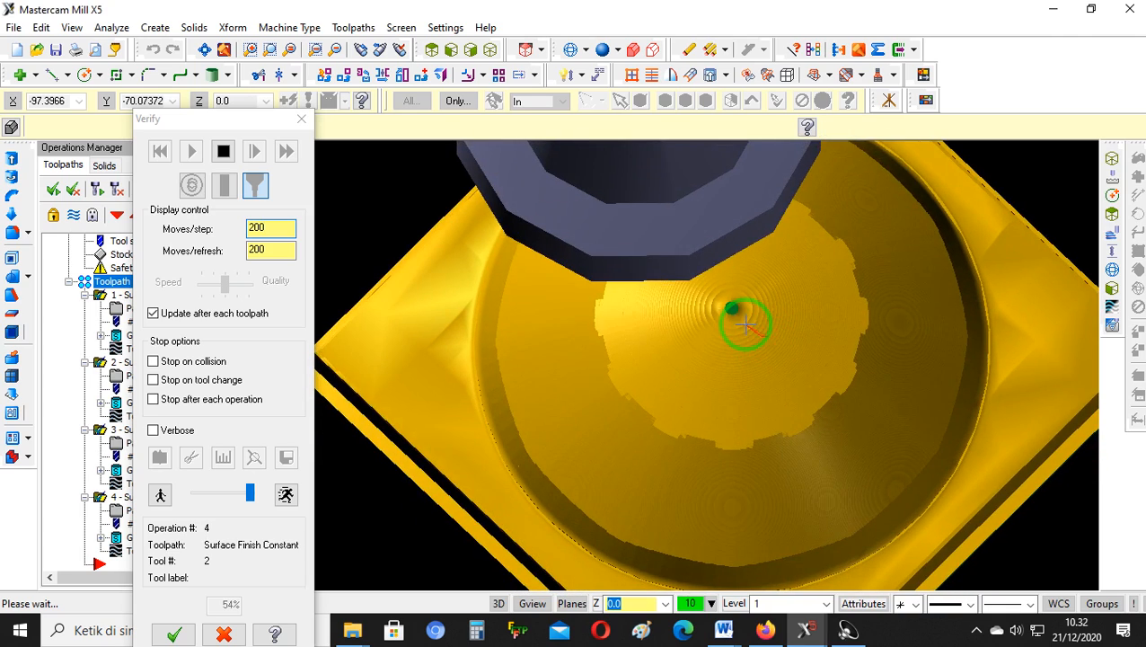
pyautogui.scroll(2, 739, 316)
pyautogui.scroll(-3, 732, 319)
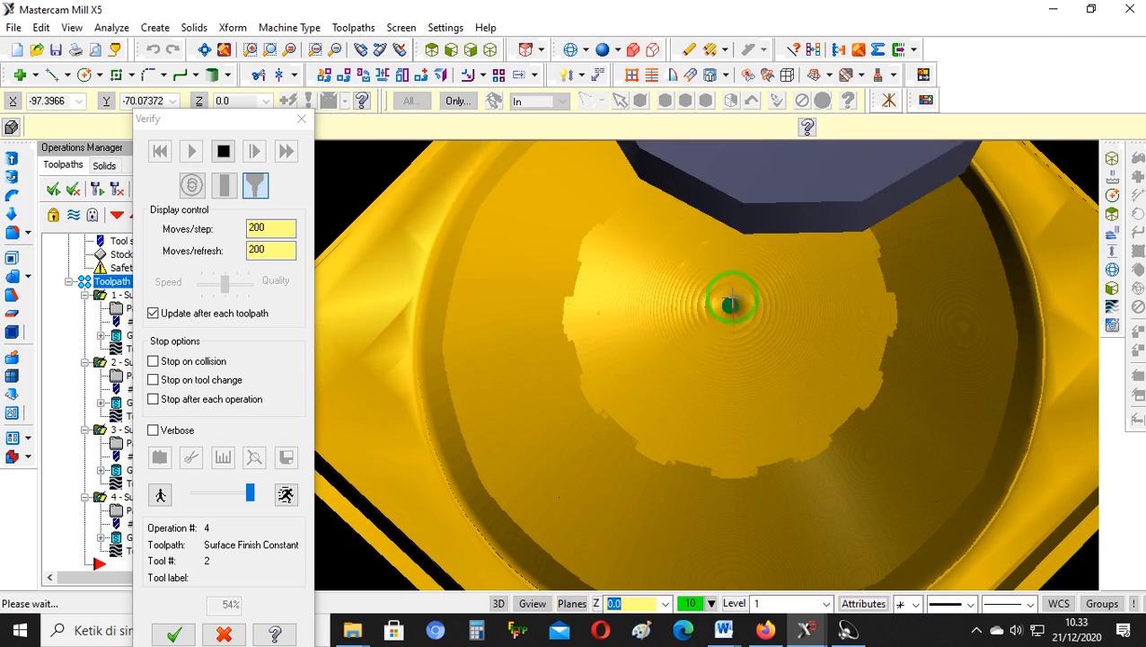
pyautogui.moveTo(721, 302); pyautogui.dragTo(721, 292, button='middle')
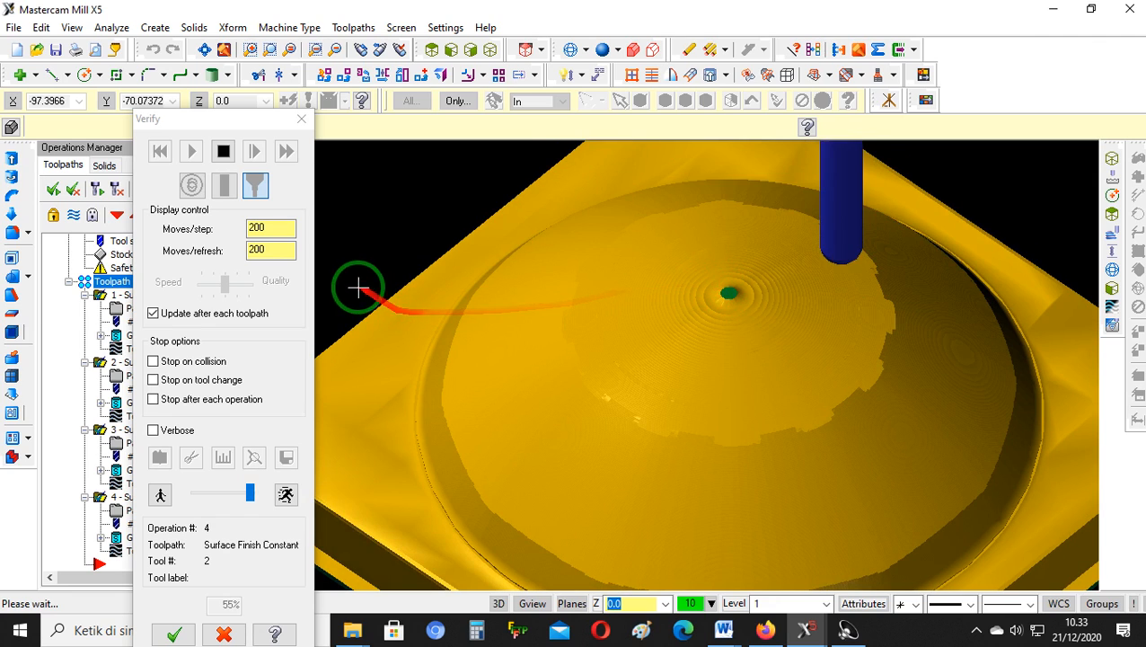
# Reposition the Verify dialog to show it fully and set both moves per refresh and moves per step to 300
pyautogui.click(286, 249)
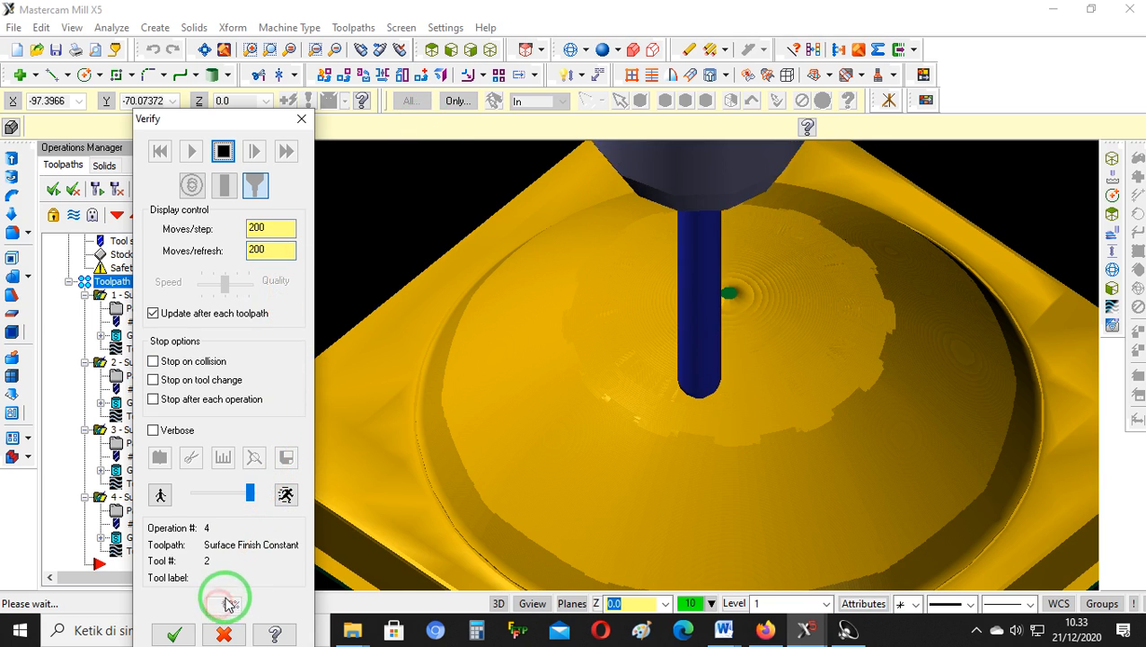
pyautogui.moveTo(258, 119); pyautogui.dragTo(252, 50)
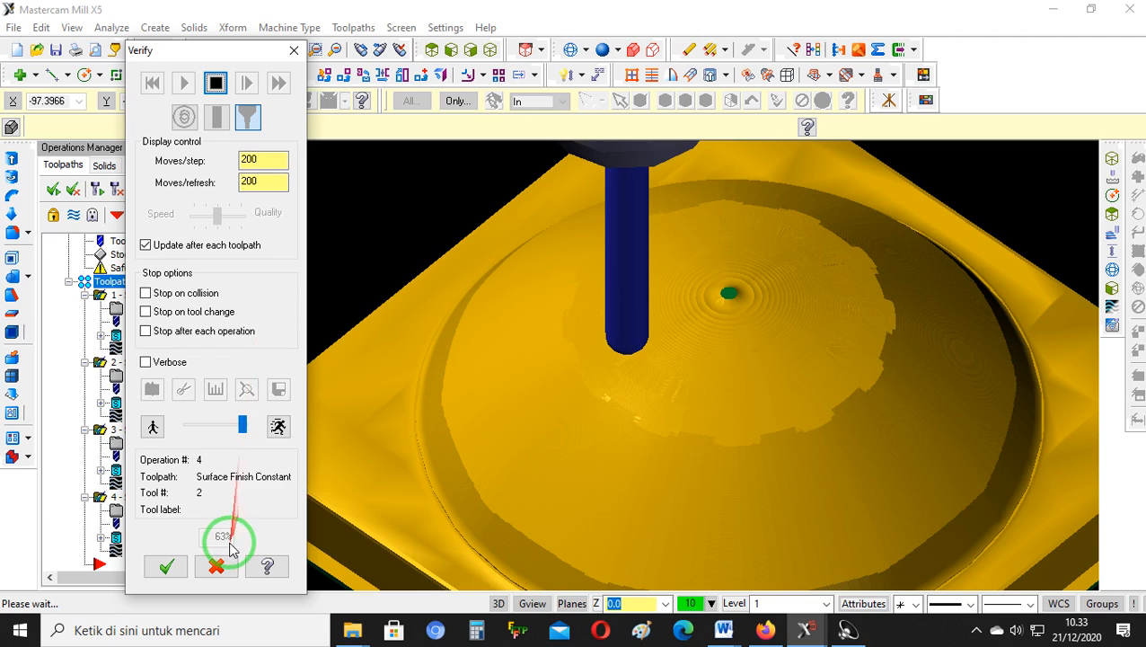
pyautogui.click(256, 182)
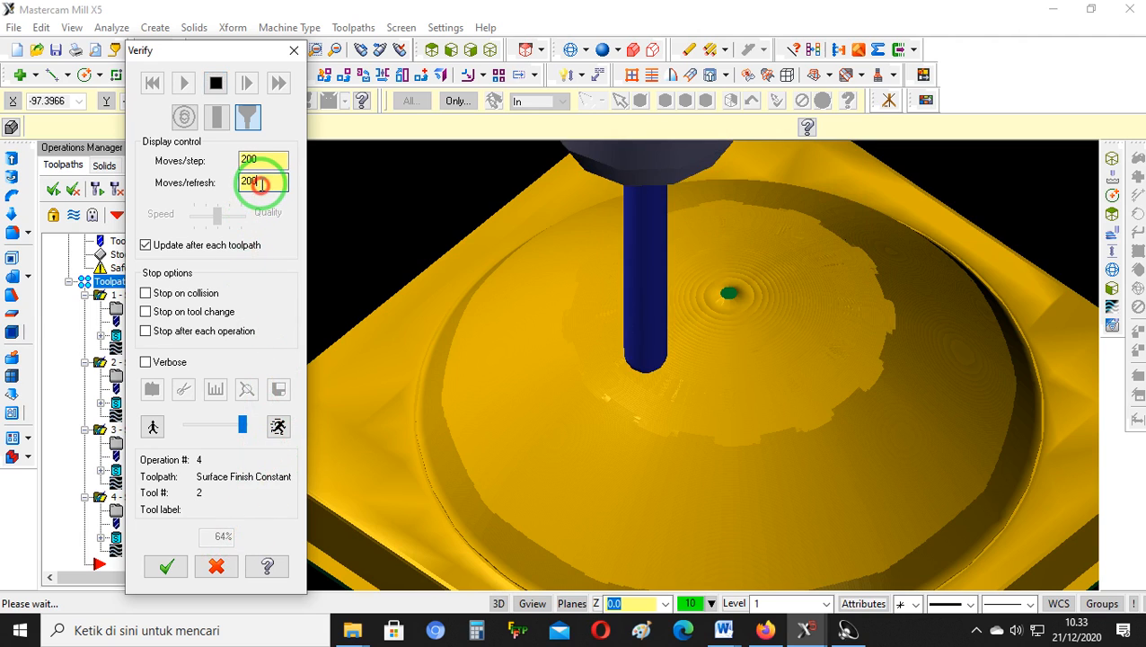
pyautogui.moveTo(256, 183); pyautogui.dragTo(236, 187)
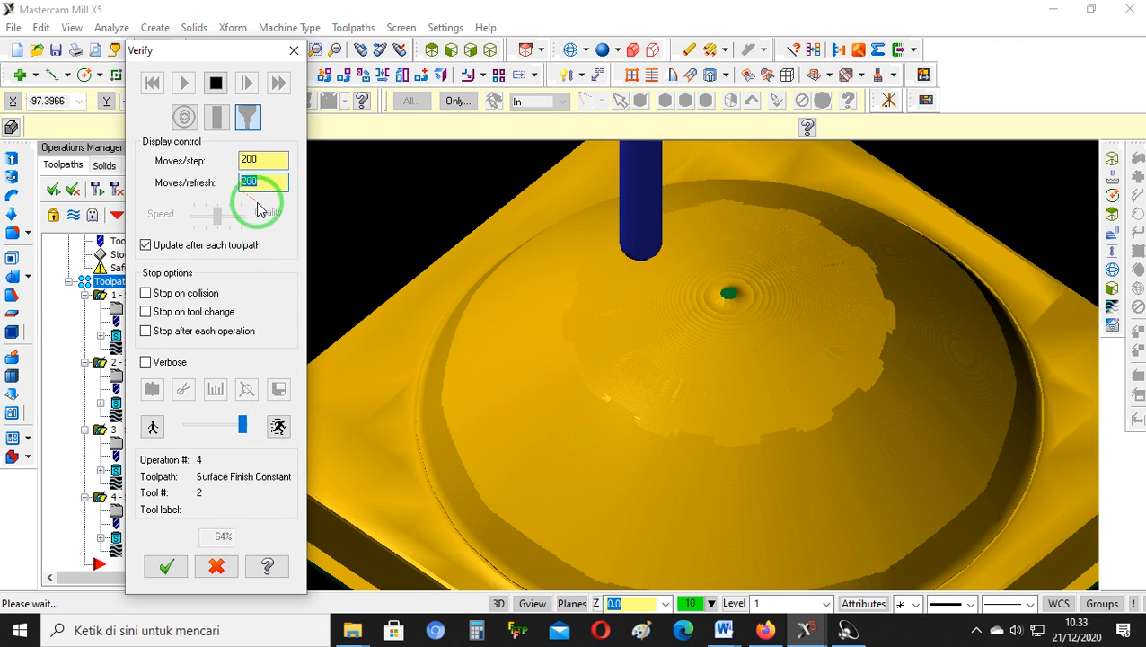
pyautogui.write('300')
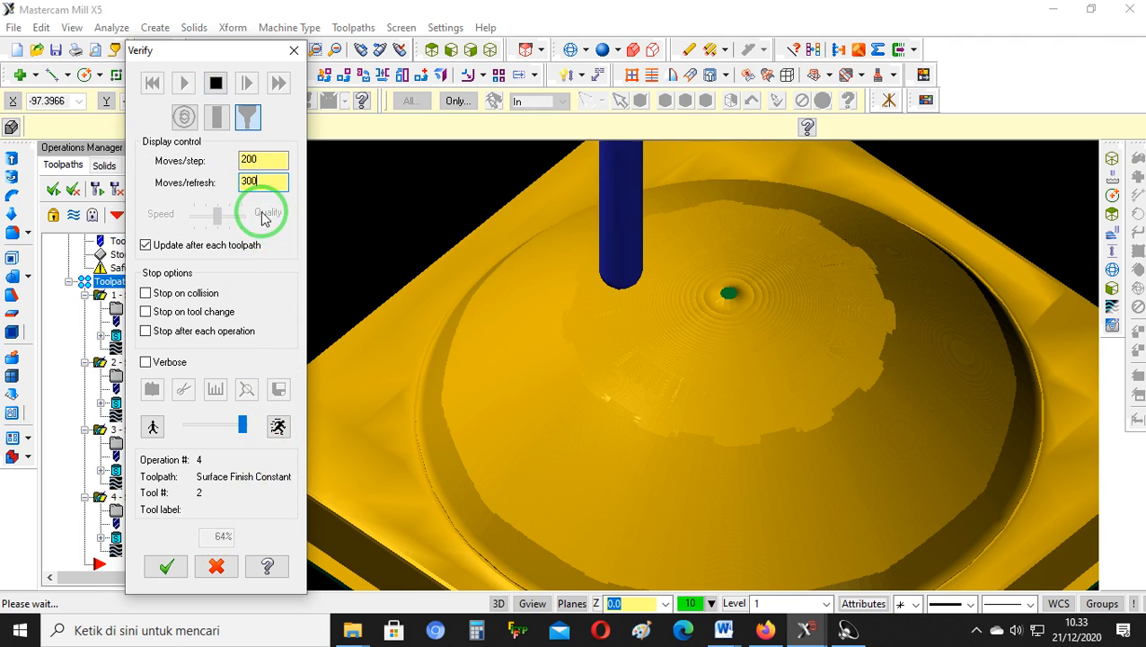
pyautogui.moveTo(262, 163); pyautogui.dragTo(169, 157)
pyautogui.write('03')
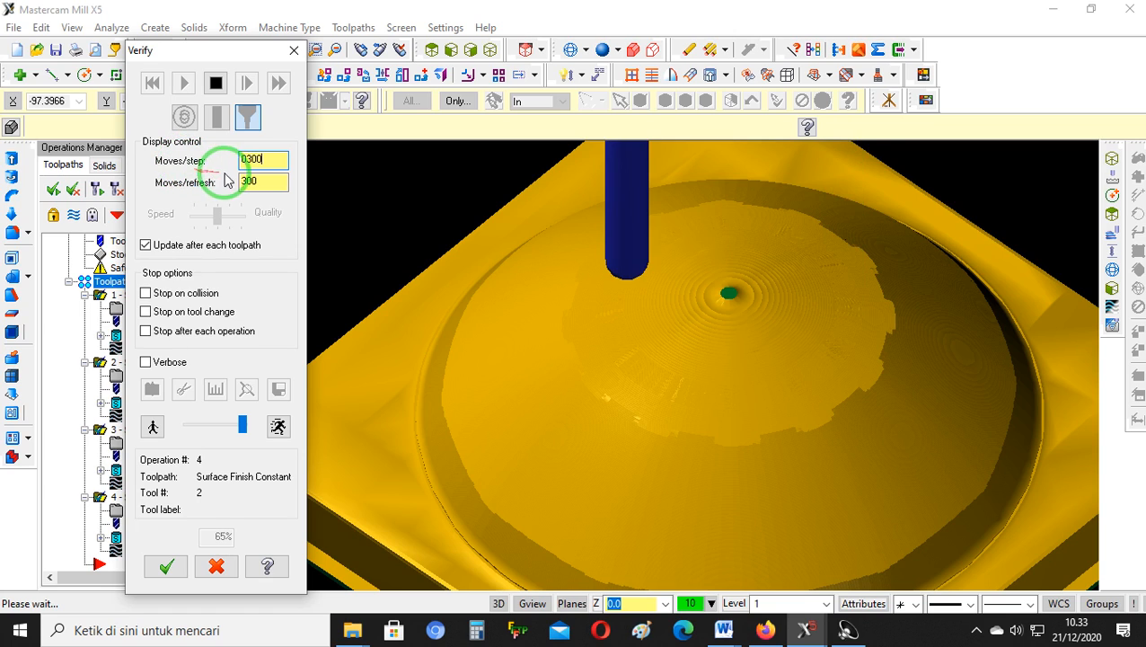
pyautogui.click(265, 180)
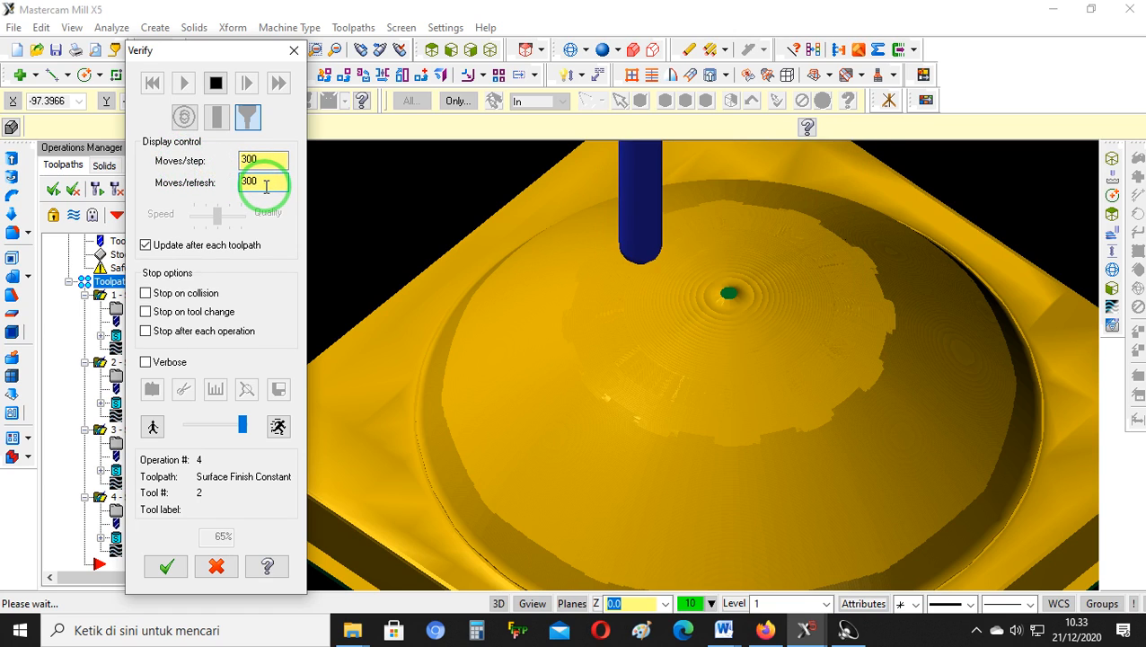
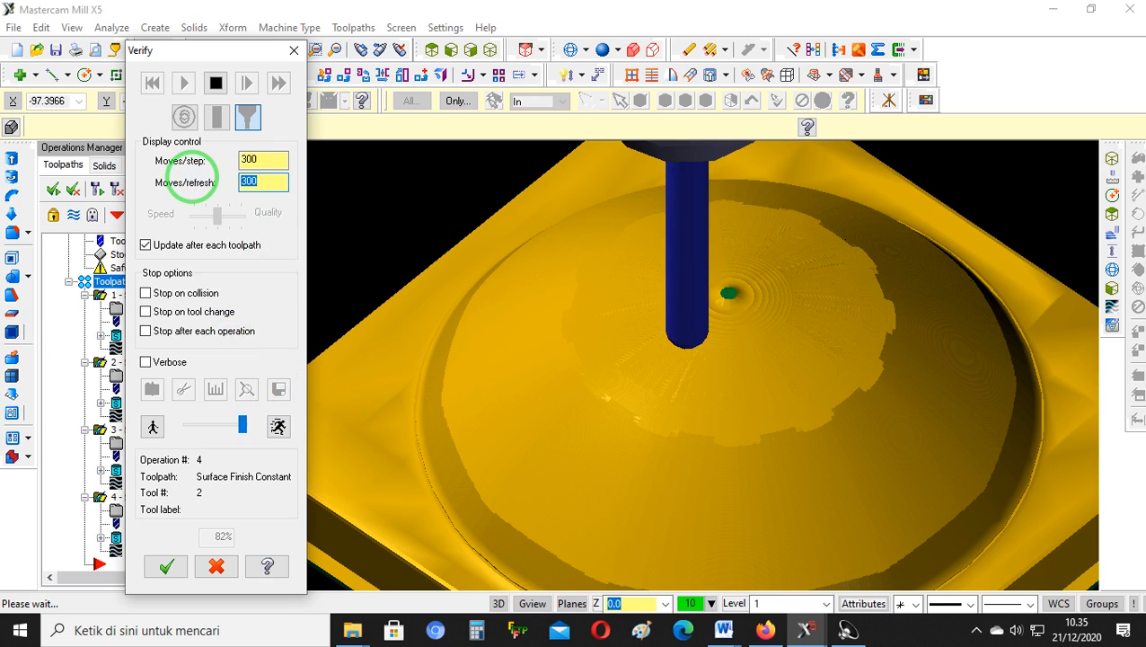
# Slow the simulation to 100 moves per refresh and 100 moves per step for a close look at the apex
pyautogui.write('100')
pyautogui.doubleClick(250, 160)
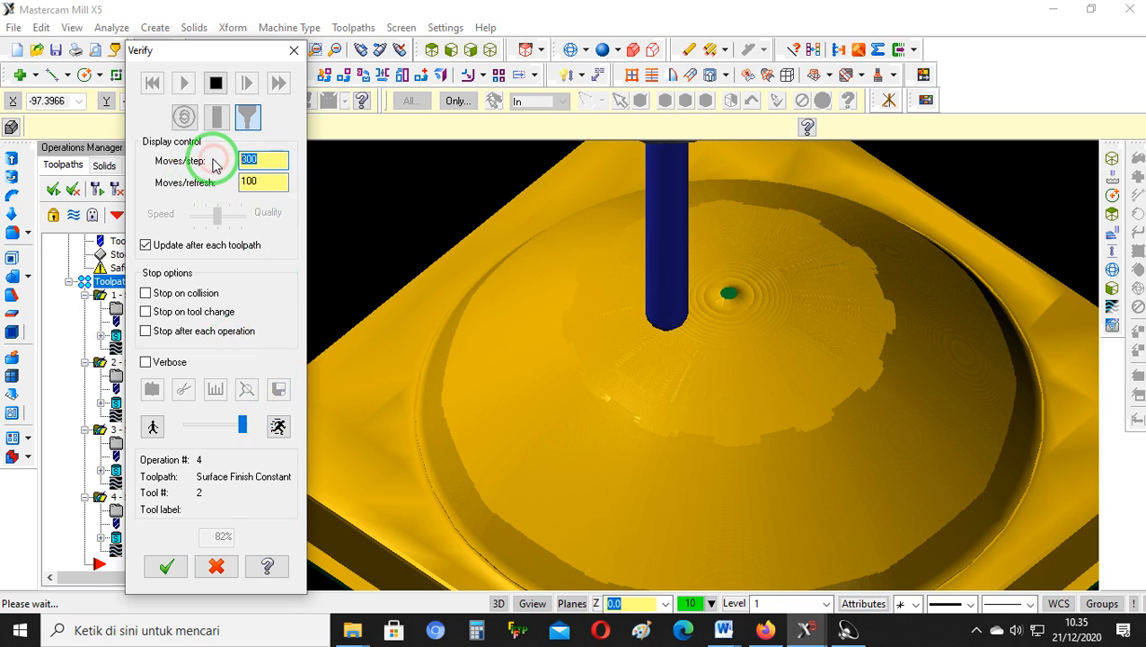
pyautogui.write('100')
pyautogui.click(272, 180)
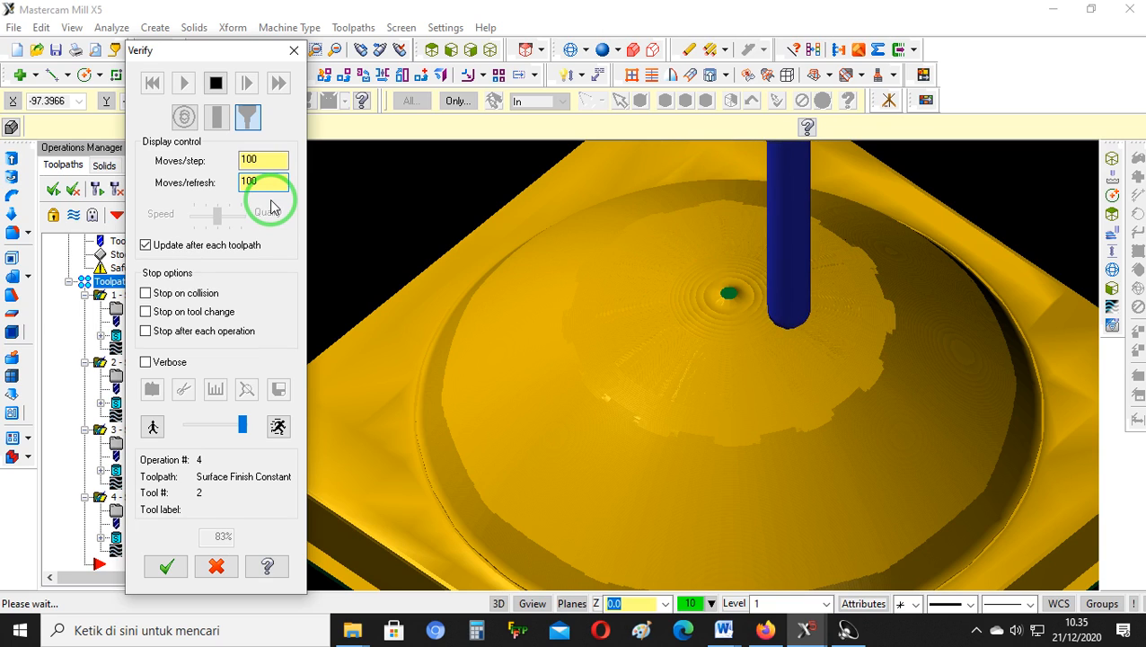
pyautogui.scroll(3, 560, 230)
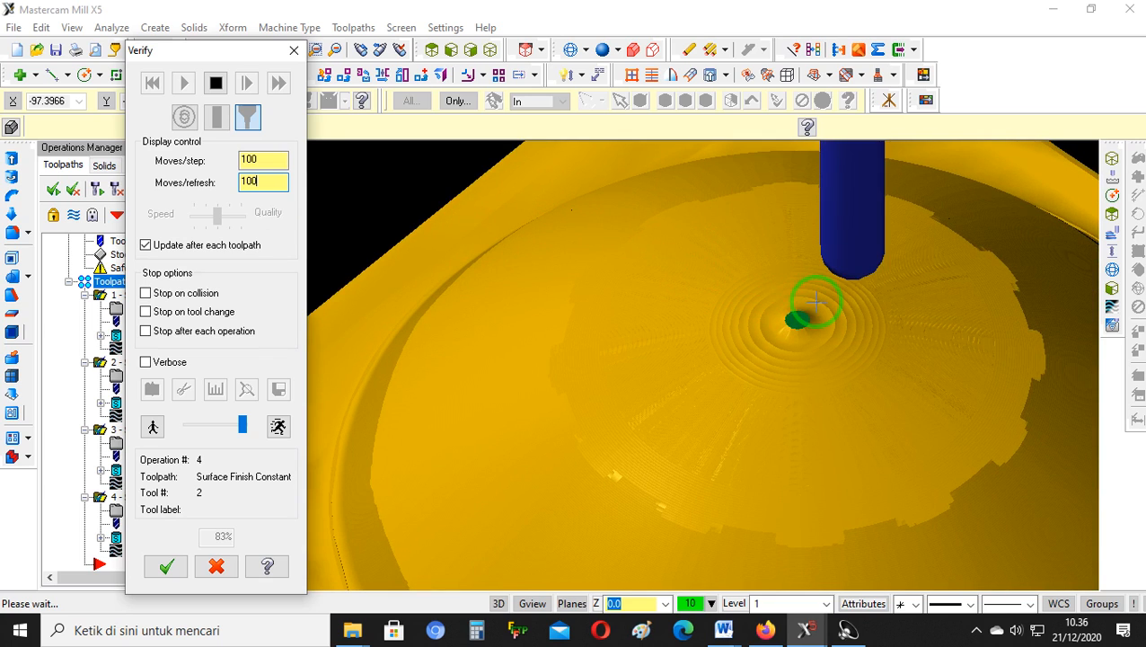
pyautogui.scroll(3, 796, 299)
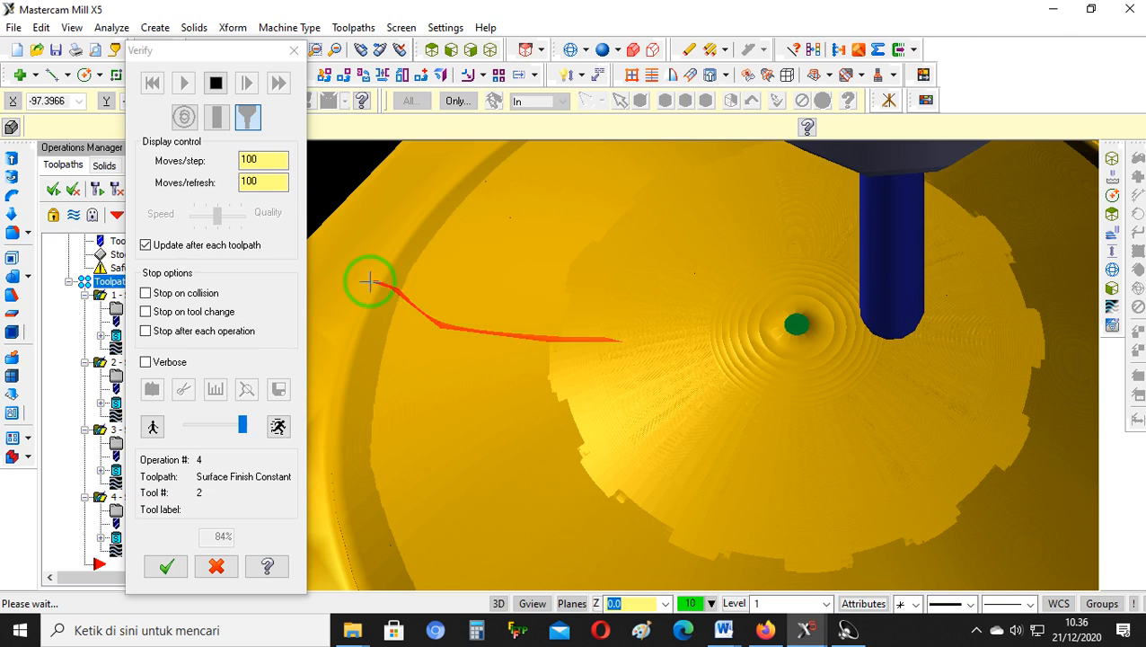
# Set both moves per refresh and moves per step of the simulation to 200
pyautogui.click(242, 184)
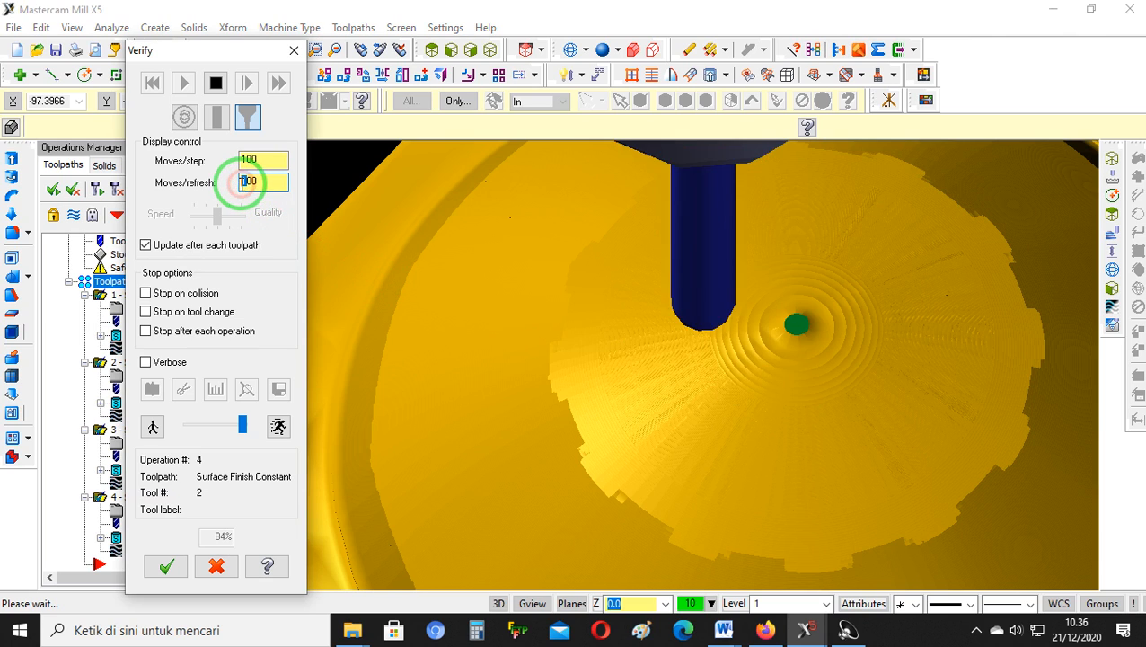
pyautogui.write('2')
pyautogui.click(237, 162)
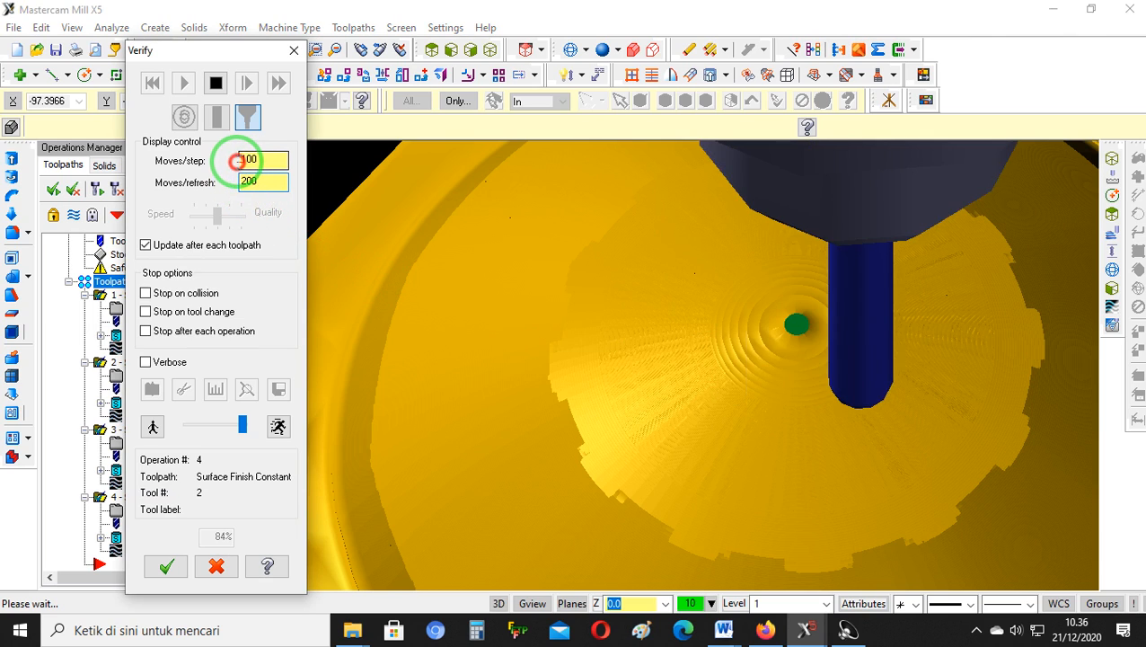
pyautogui.write('2')
pyautogui.click(284, 180)
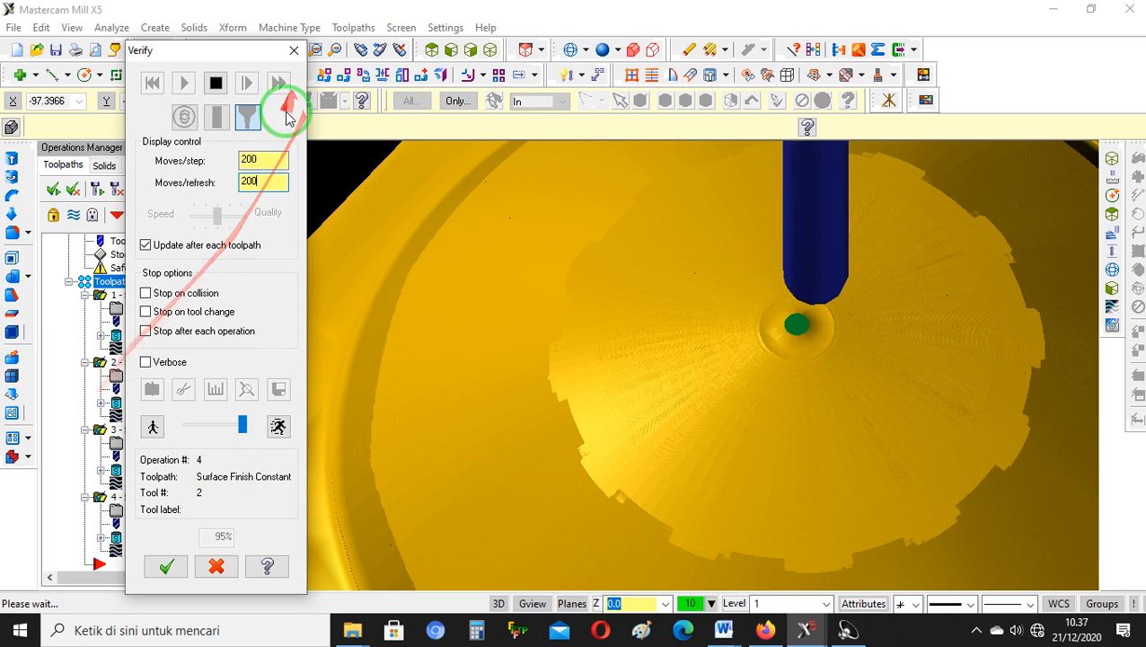
# Speed up the rest of the simulation with 500 moves per step and 500 moves per refresh
pyautogui.moveTo(247, 158); pyautogui.dragTo(236, 180)
pyautogui.write('5')
pyautogui.write('5')
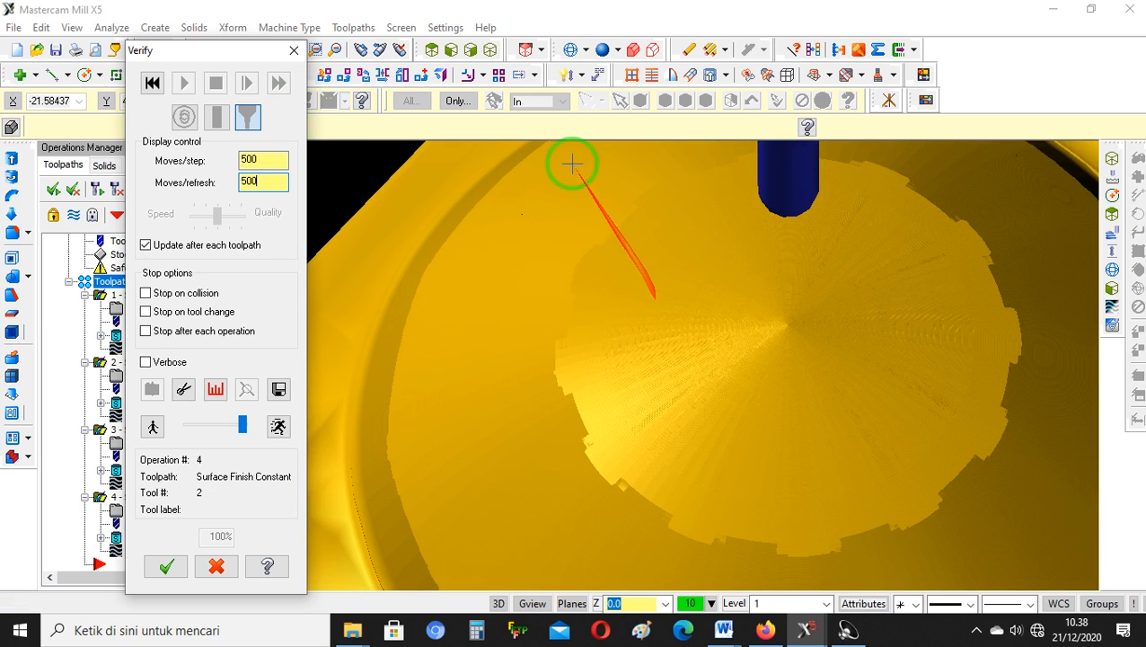
# Examine the whole simulated dome and plate in the isometric view
pyautogui.click(489, 50)
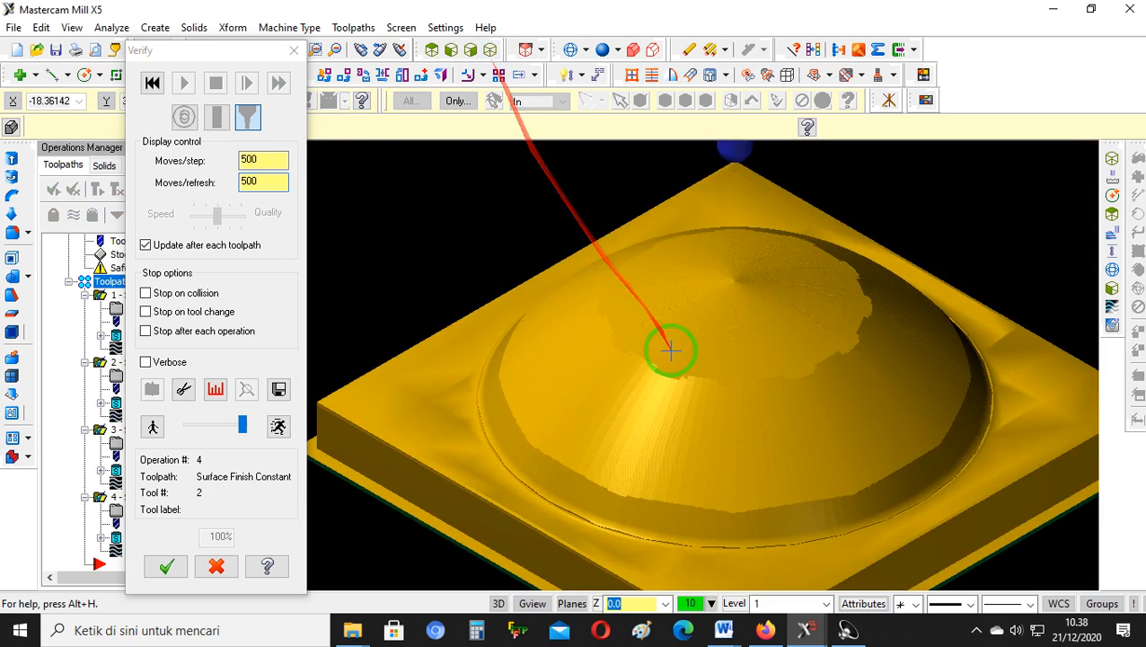
pyautogui.scroll(-2, 675, 355)
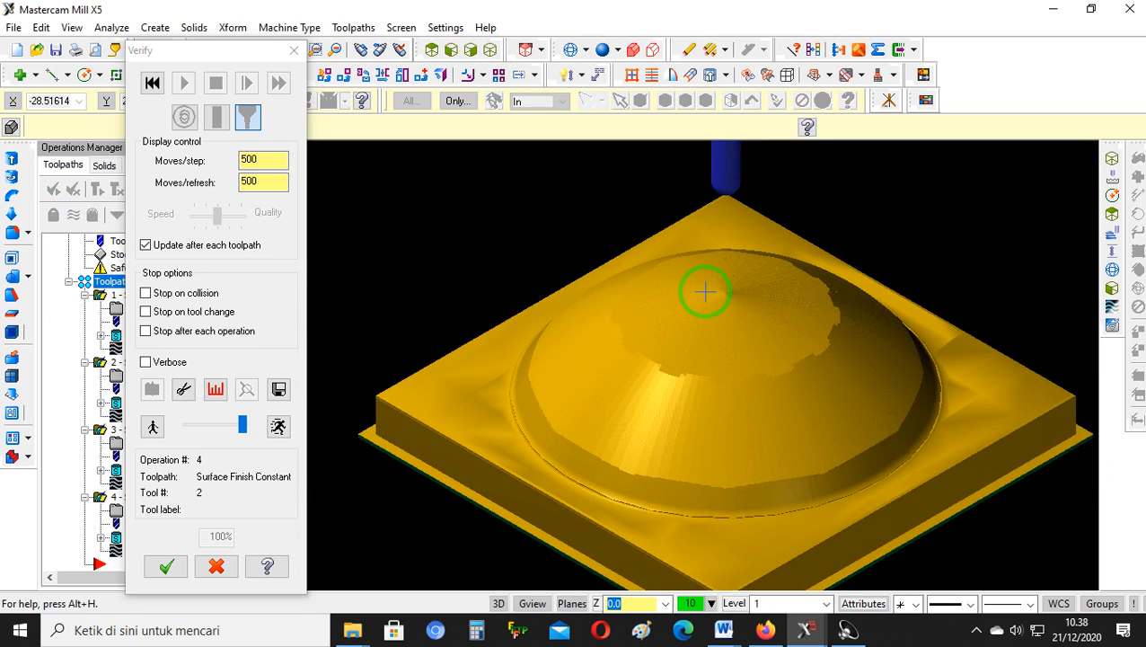
pyautogui.scroll(-2, 700, 288)
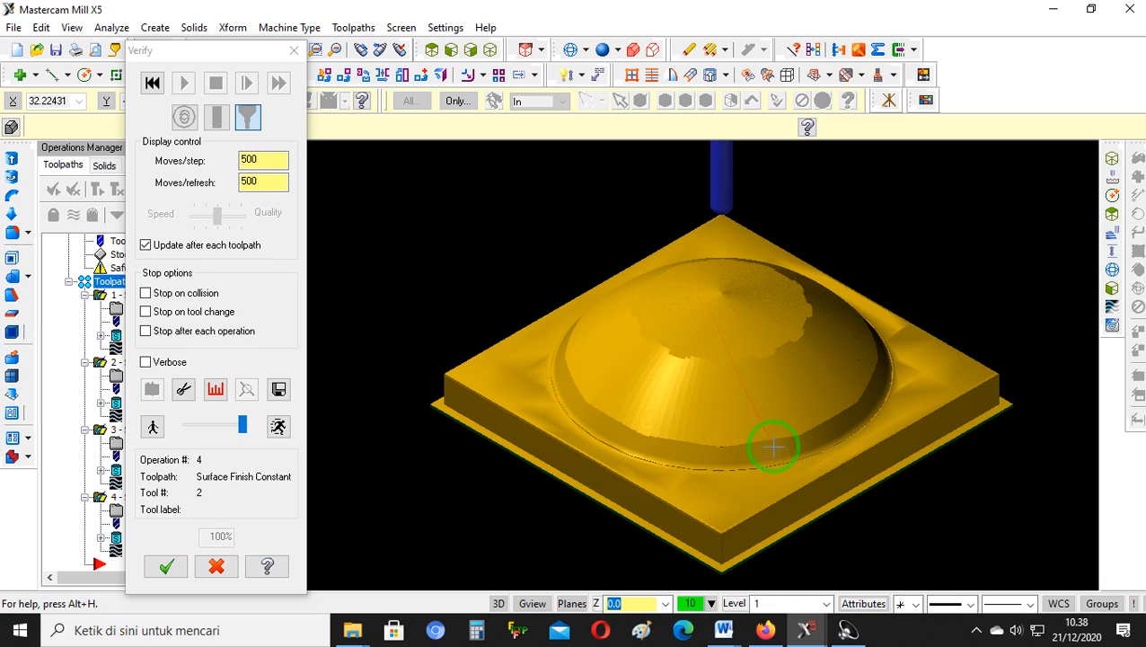
pyautogui.scroll(2, 774, 447)
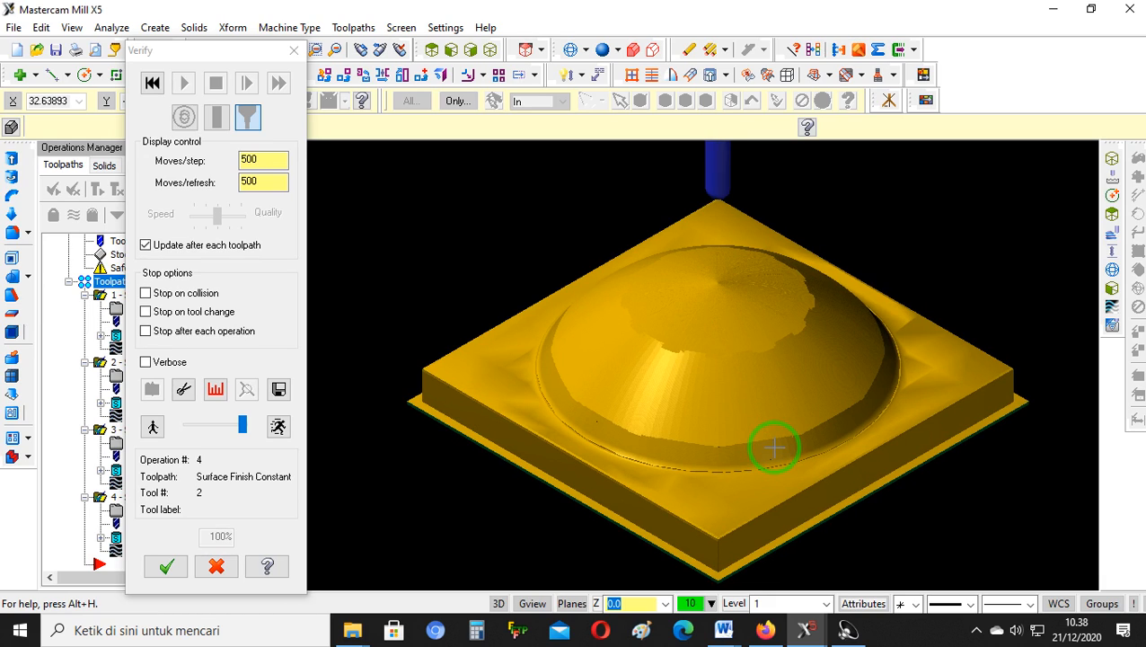